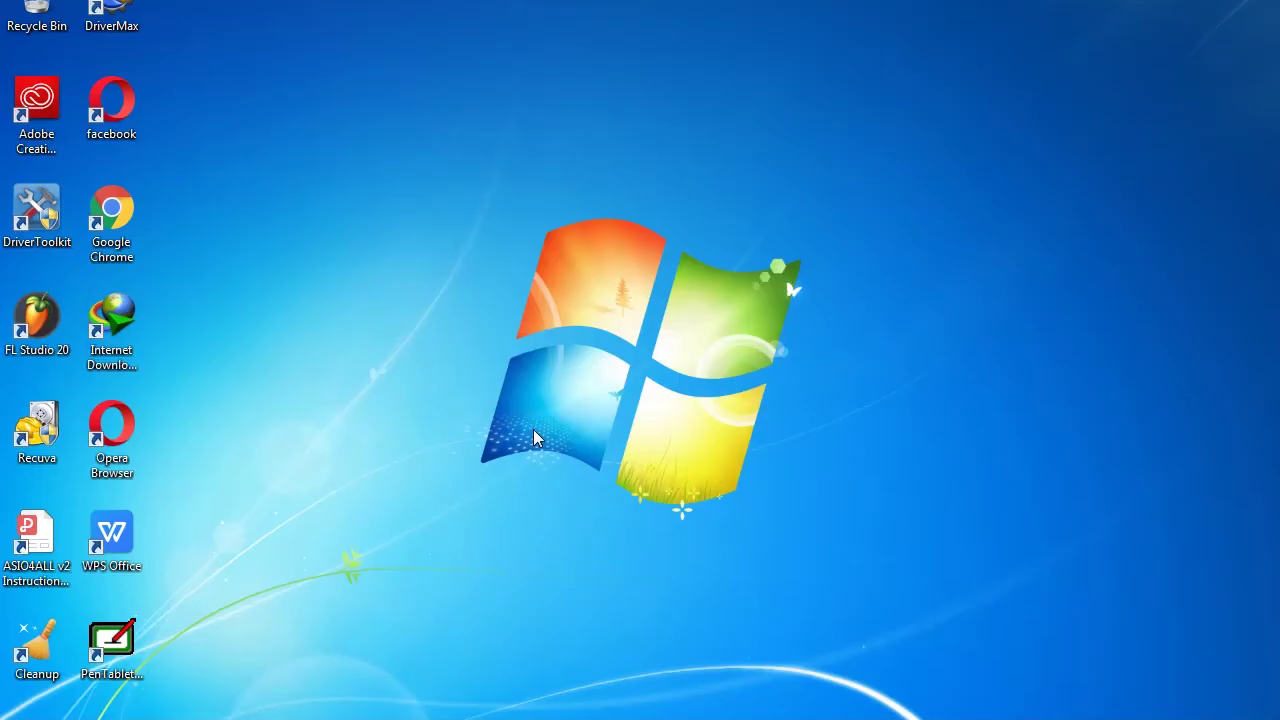
Step: Bring up the Windows Start menu to launch Adobe Illustrator CC 2018
{"action": "key", "text": "super"}
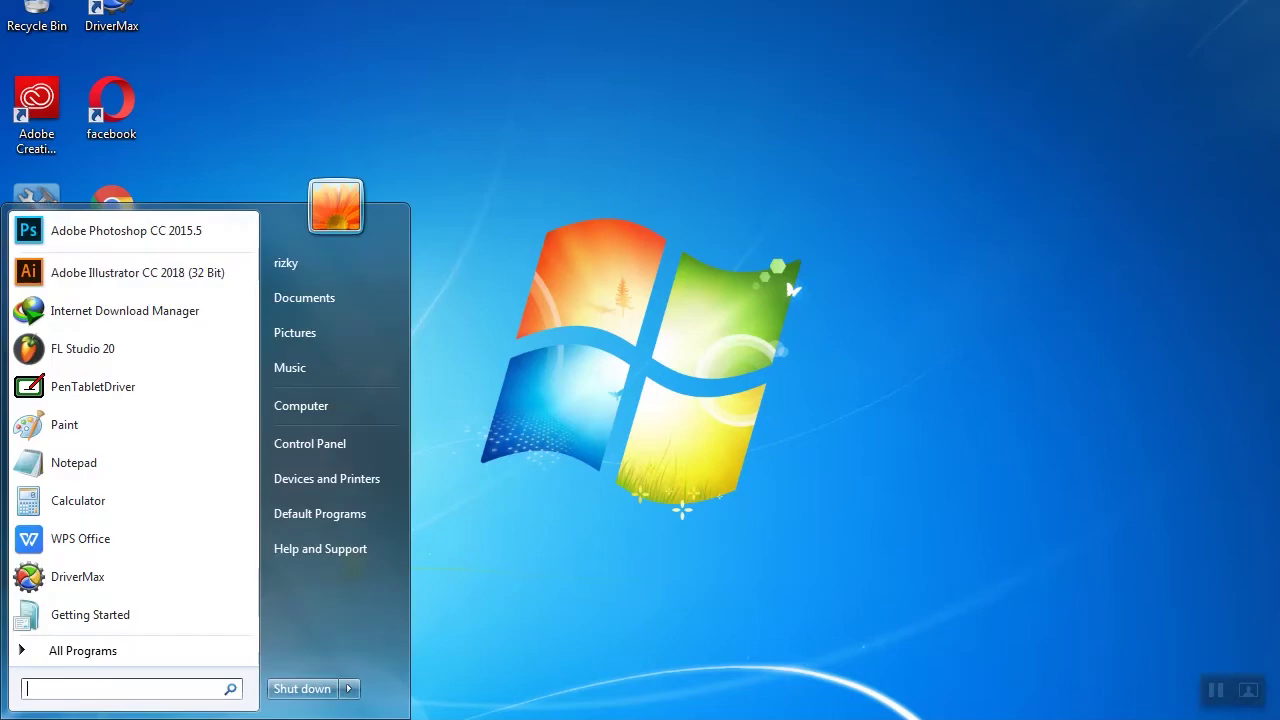
{"action": "key", "text": "super"}
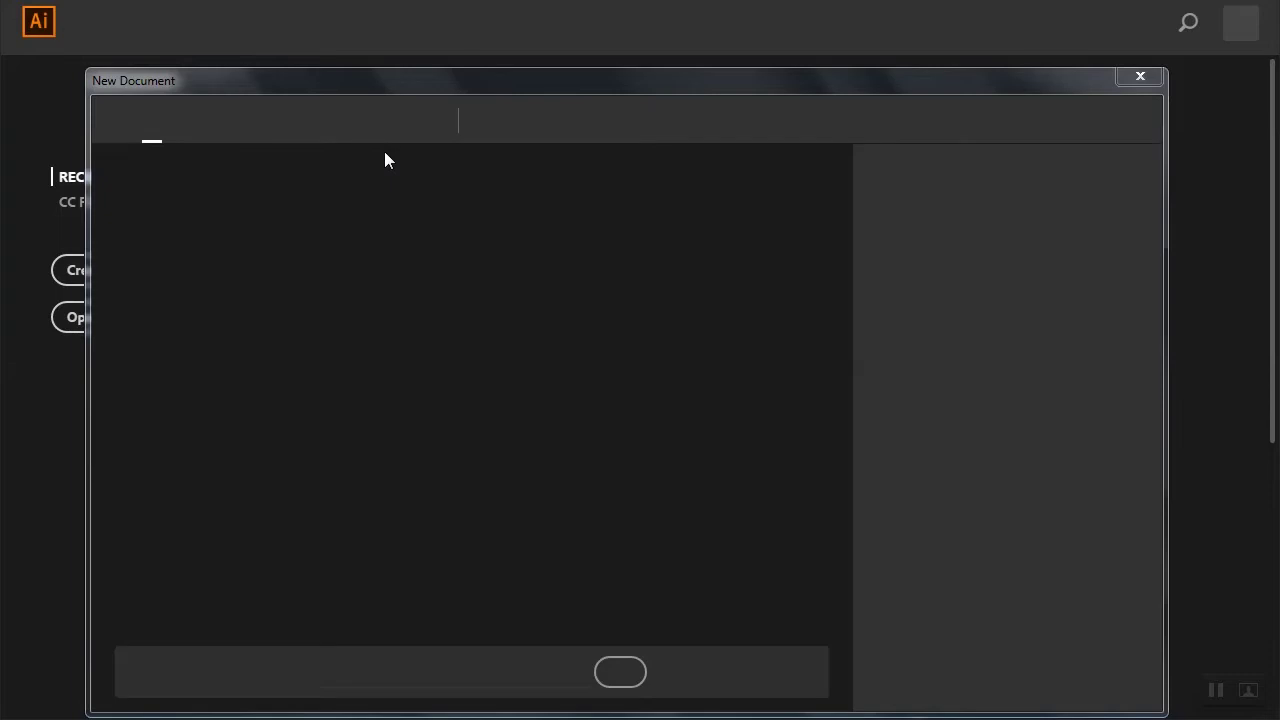
Step: Create the 500 × 500 px document named 'Modern nature logo' and zoom out to the artboard
{"action": "left_click", "coordinate": [974, 205]}
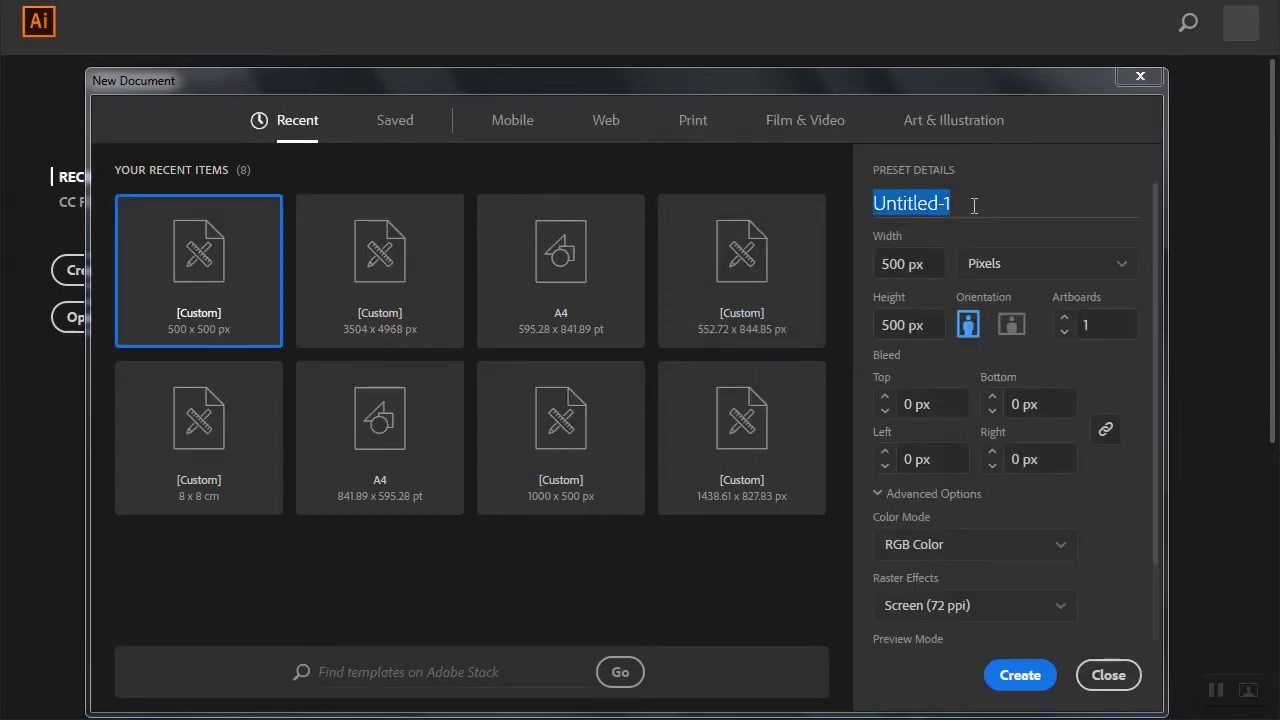
{"action": "type", "text": "Modern"}
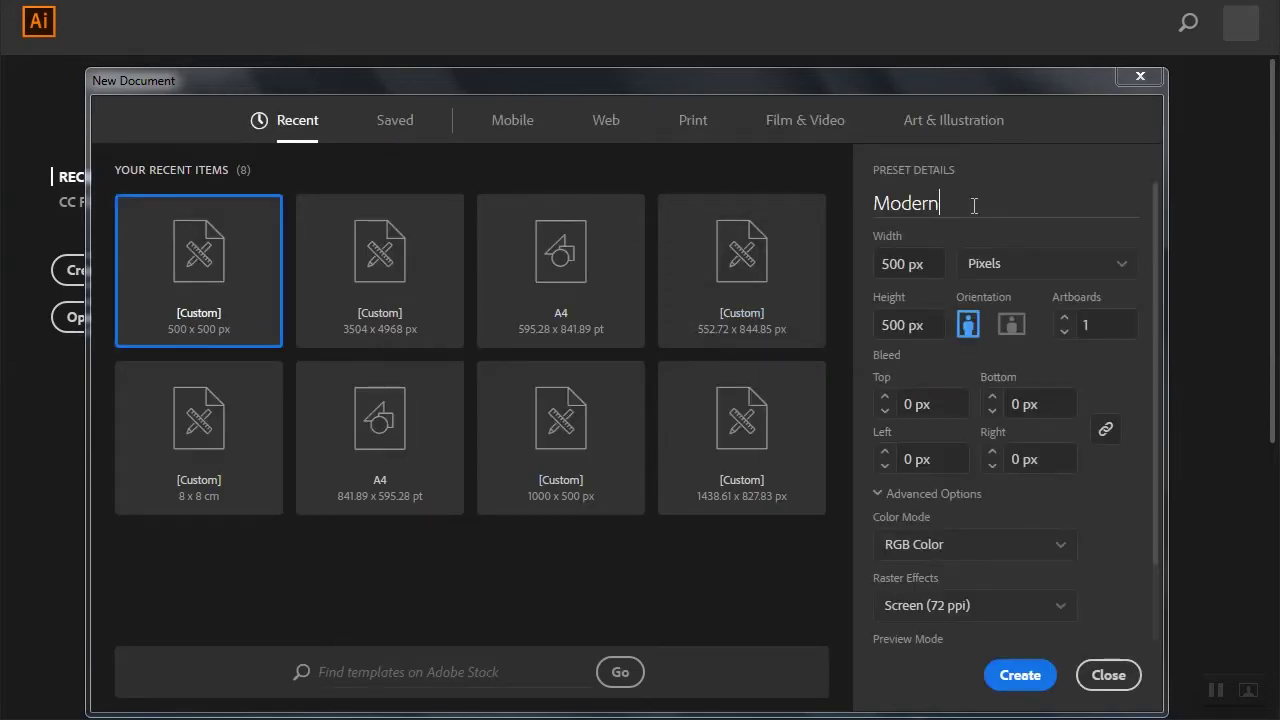
{"action": "type", "text": "tur"}
{"action": "type", "text": "go"}
{"action": "key", "text": "Return"}
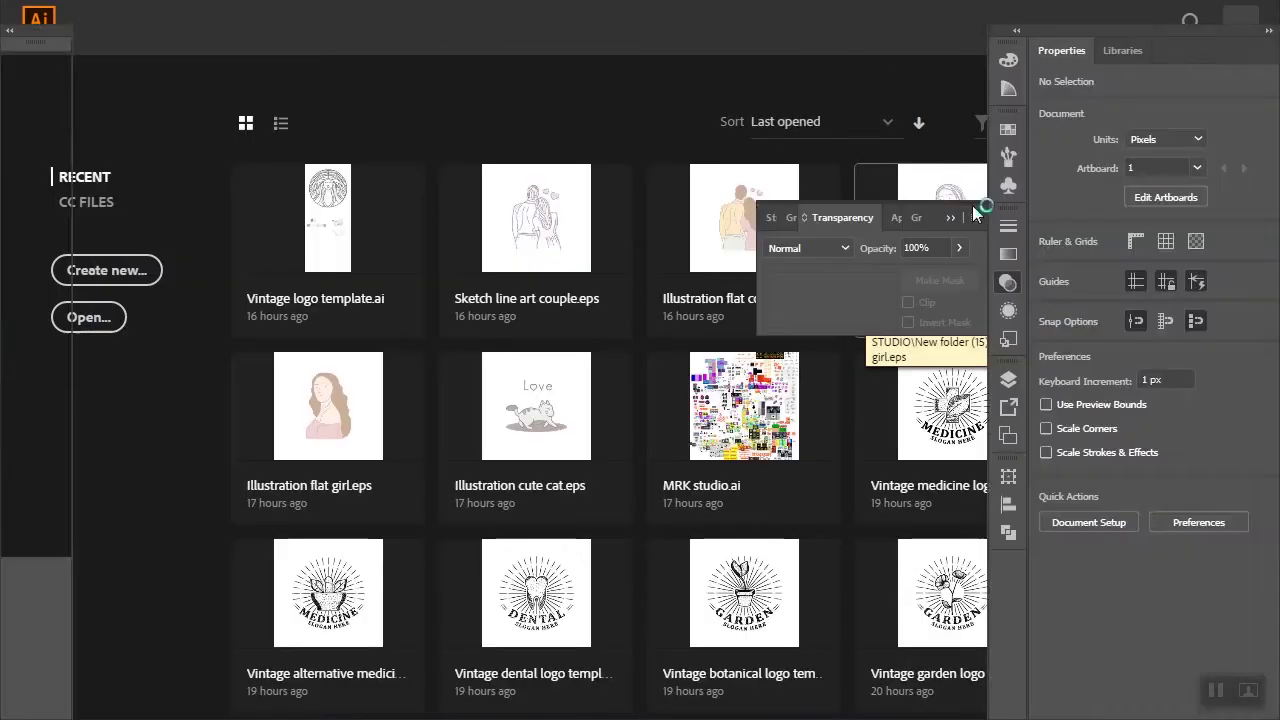
{"action": "left_click", "coordinate": [950, 219]}
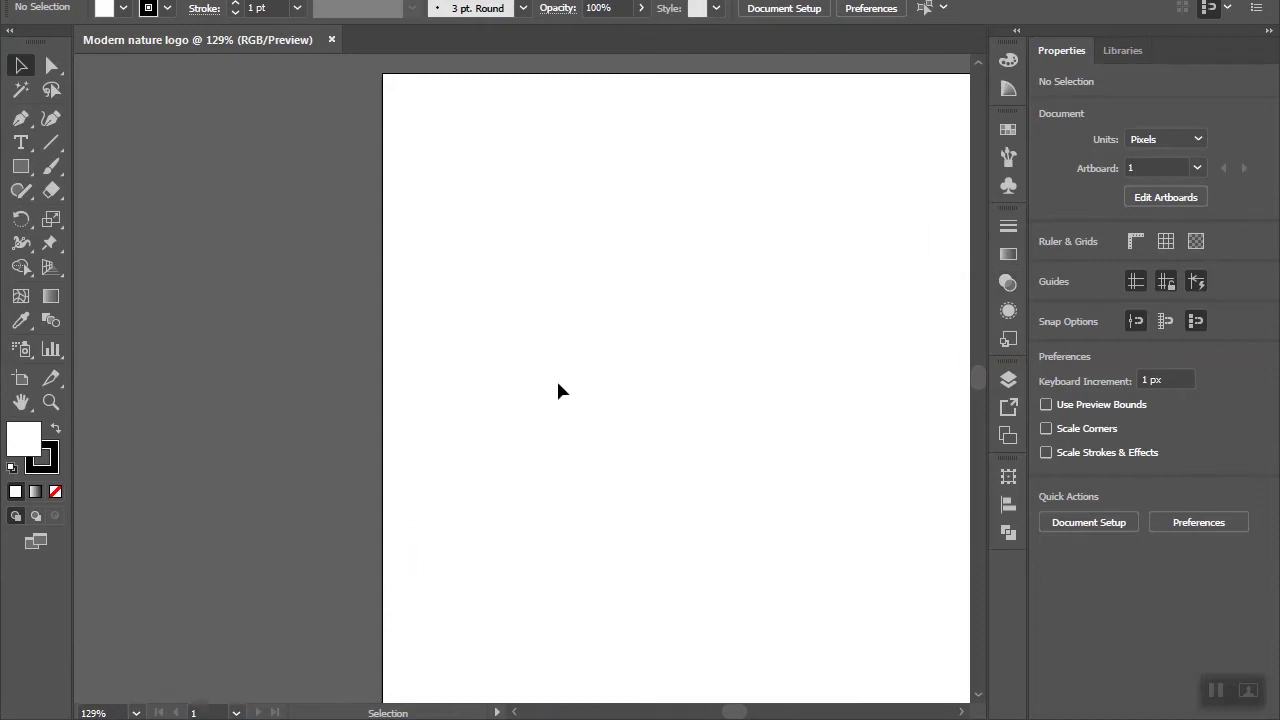
{"action": "key", "text": "ctrl+minus"}
{"action": "key", "text": "ctrl+minus"}
Step: Draw a 300 px circle and align it to the artboard's left edge
{"action": "left_click_drag", "start_coordinate": [21, 166], "coordinate": [97, 215]}
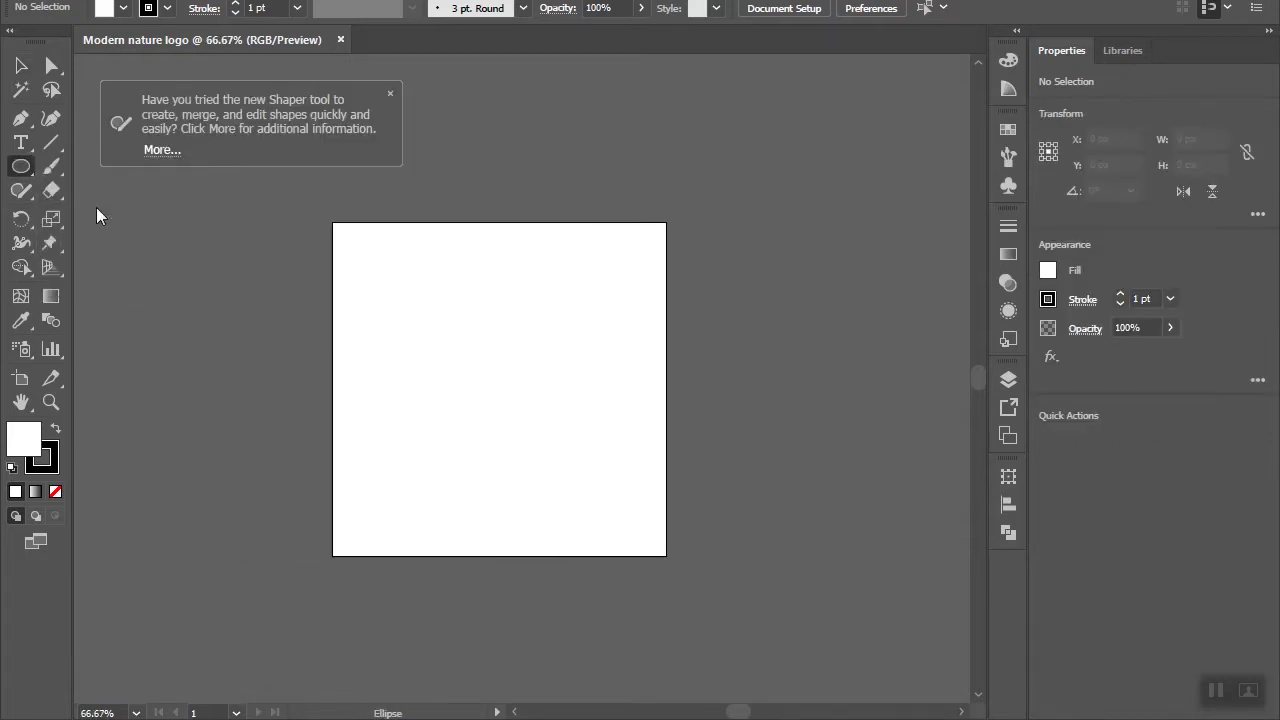
{"action": "key", "text": "ctrl+plus"}
{"action": "left_click_drag", "start_coordinate": [537, 406], "coordinate": [686, 552]}
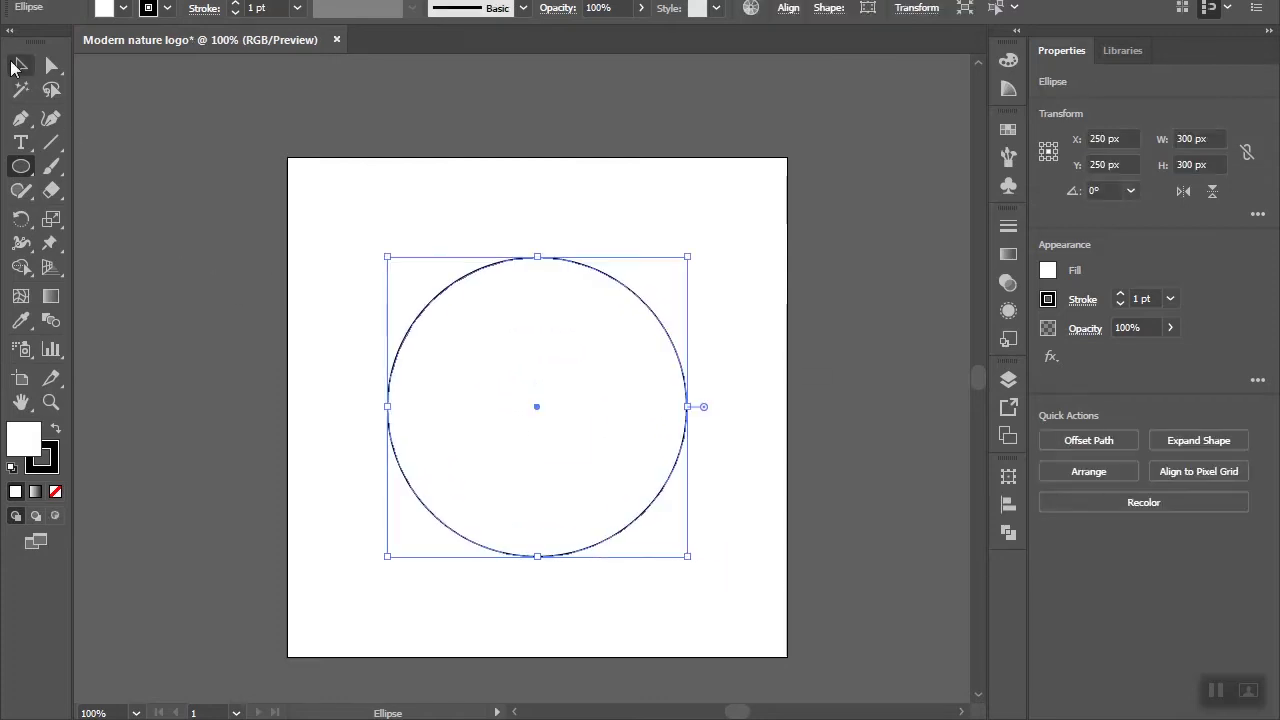
{"action": "left_click", "coordinate": [17, 66]}
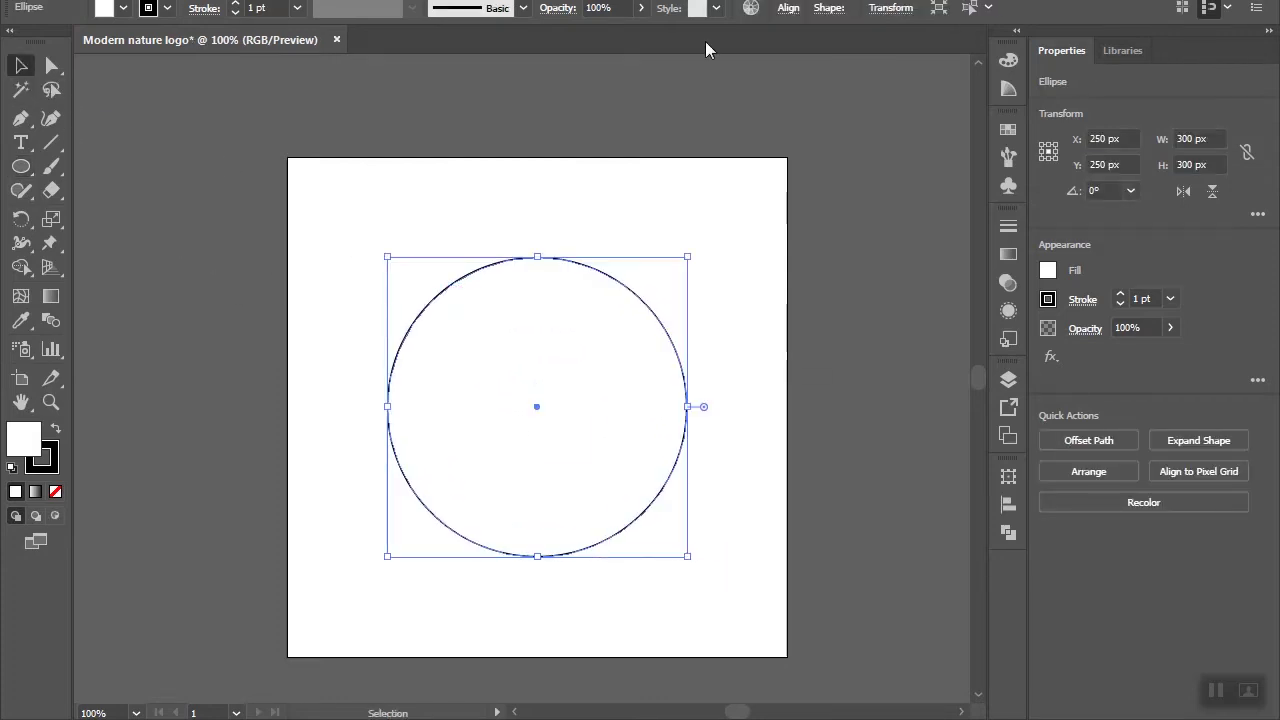
{"action": "left_click", "coordinate": [788, 8]}
{"action": "left_click", "coordinate": [586, 61]}
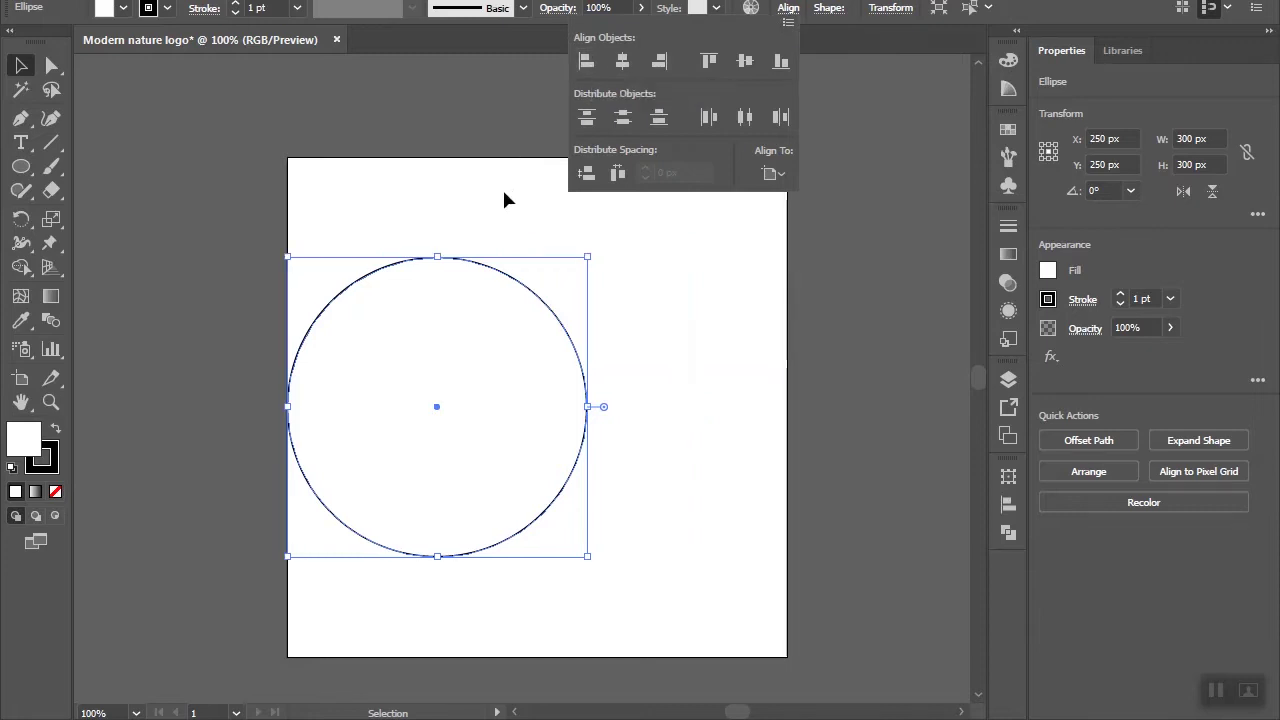
{"action": "left_click", "coordinate": [503, 266]}
Step: Paste a copy in front, align it right, and intersect both circles into a lens
{"action": "key", "text": "ctrl+c"}
{"action": "key", "text": "ctrl+f"}
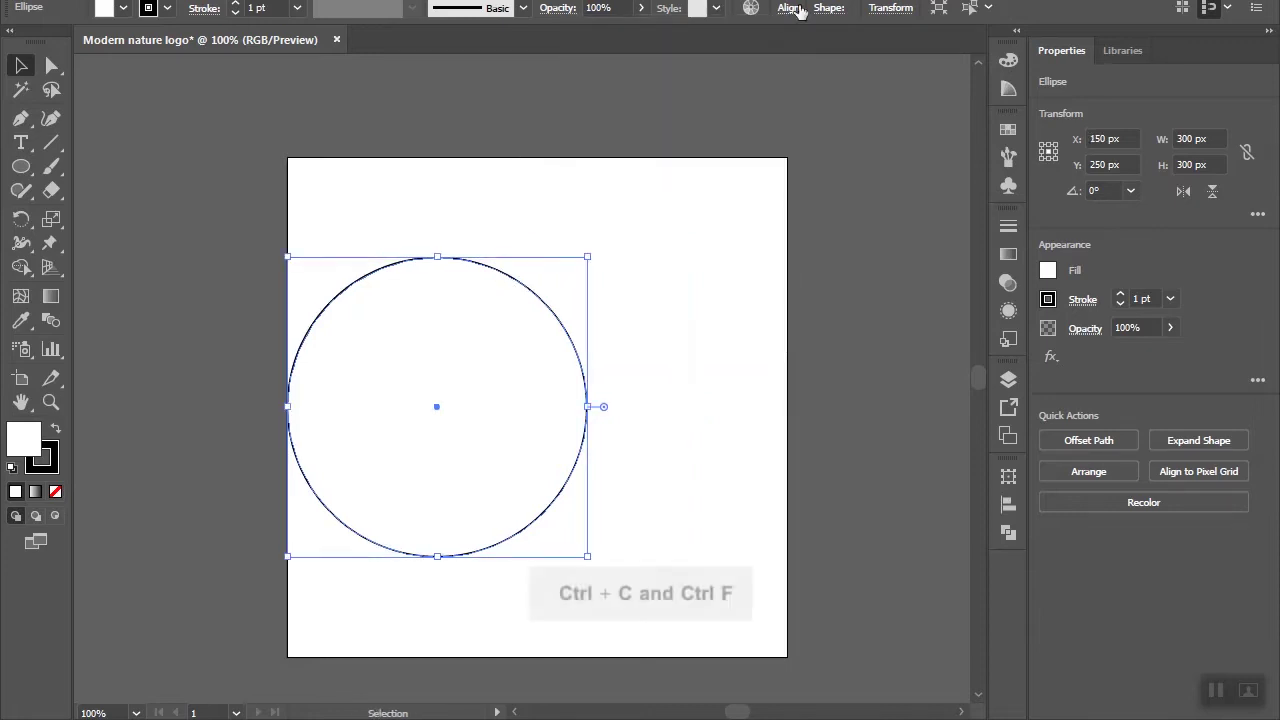
{"action": "left_click", "coordinate": [789, 8]}
{"action": "left_click", "coordinate": [658, 62]}
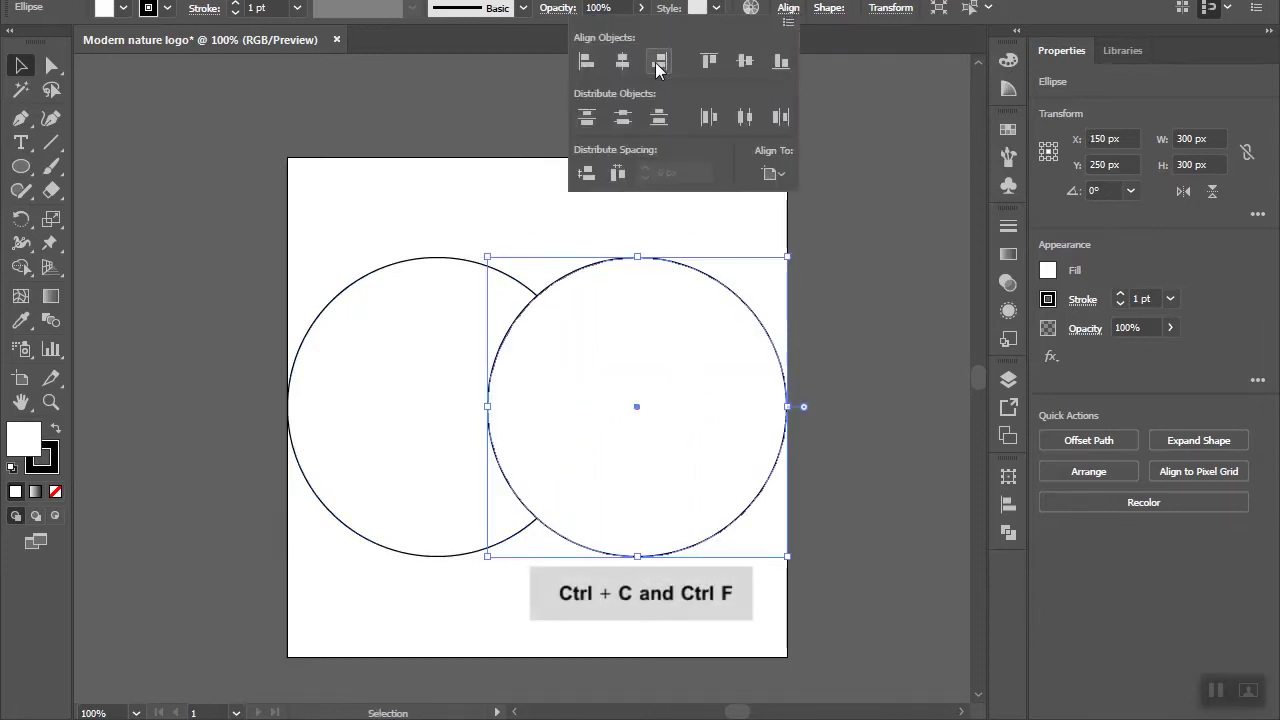
{"action": "left_click", "coordinate": [588, 480]}
{"action": "left_click_drag", "start_coordinate": [503, 240], "coordinate": [571, 391]}
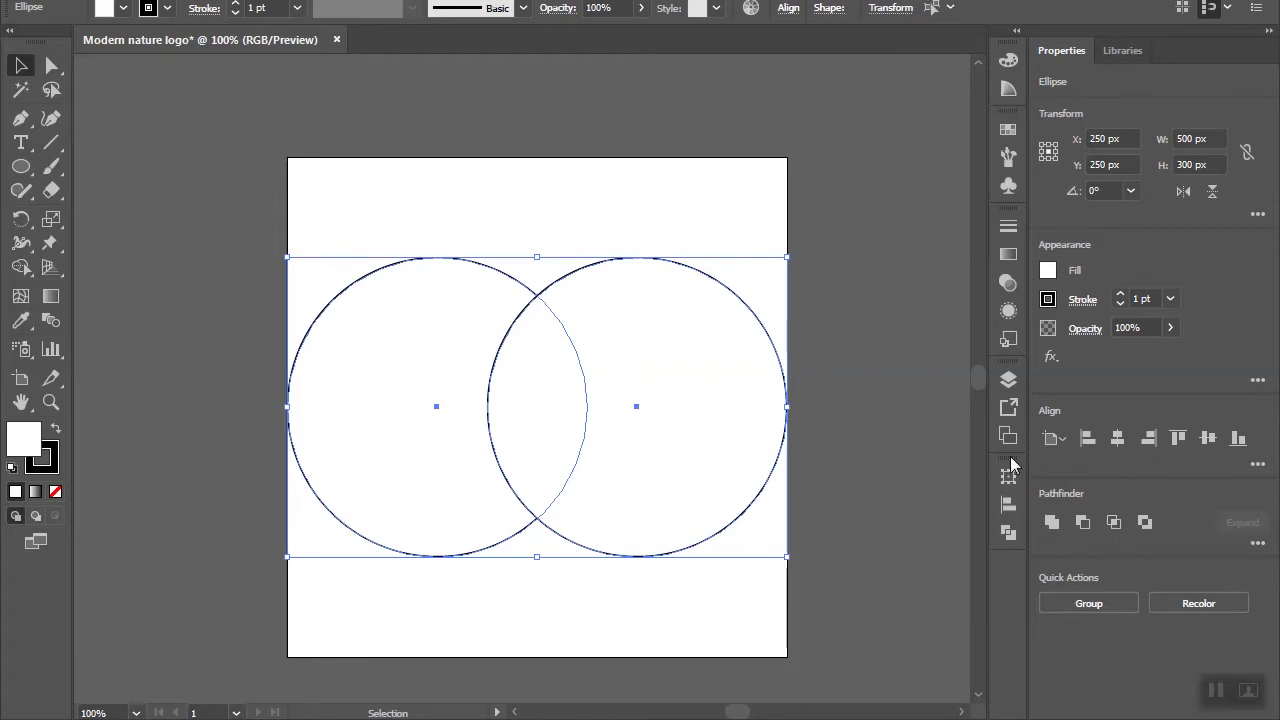
{"action": "left_click", "coordinate": [1114, 522]}
Step: Drag the lens's left and right anchors outward to widen it to about 124 px
{"action": "left_click", "coordinate": [751, 466]}
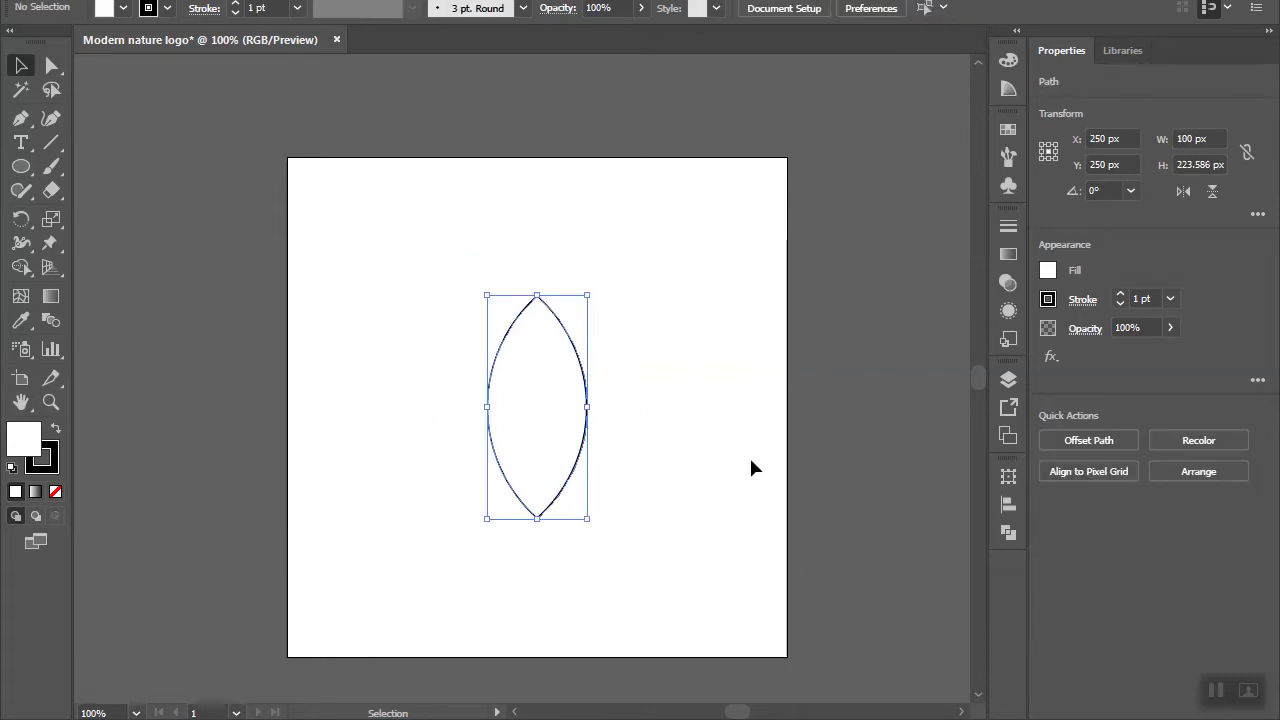
{"action": "scroll", "coordinate": [652, 448], "scroll_direction": "up", "scroll_amount": 1}
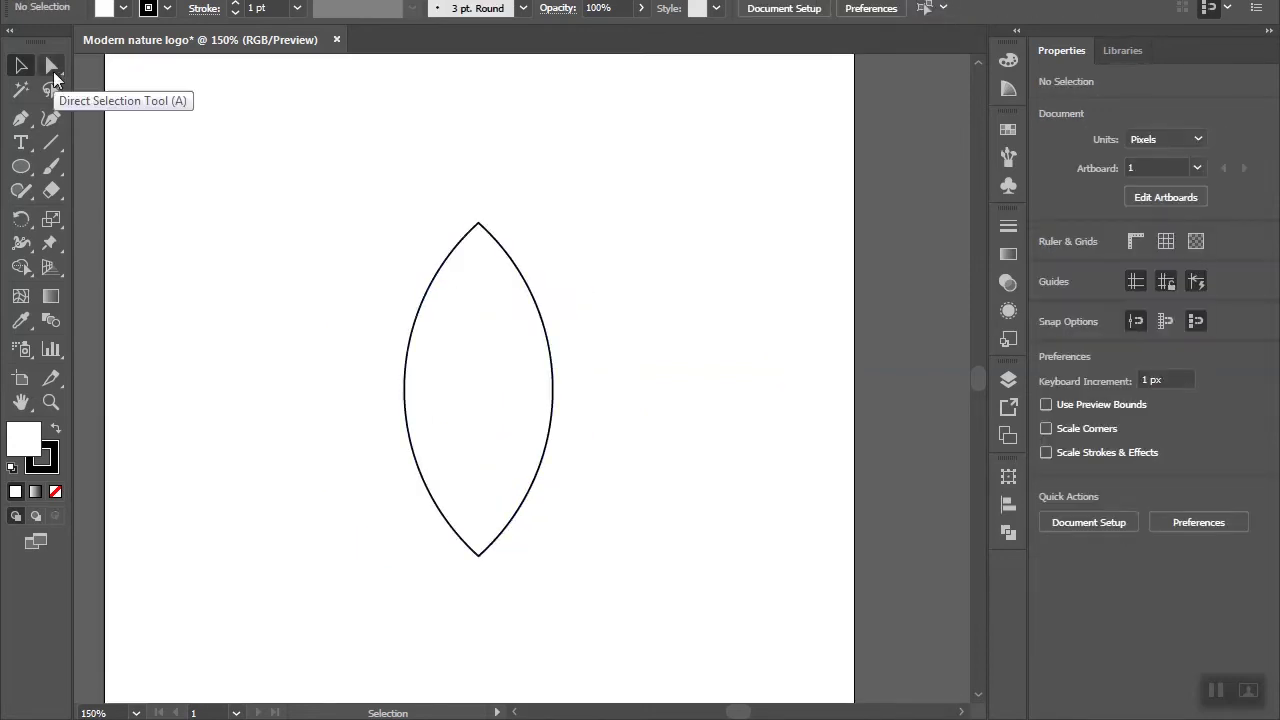
{"action": "left_click", "coordinate": [53, 71]}
{"action": "left_click", "coordinate": [405, 389]}
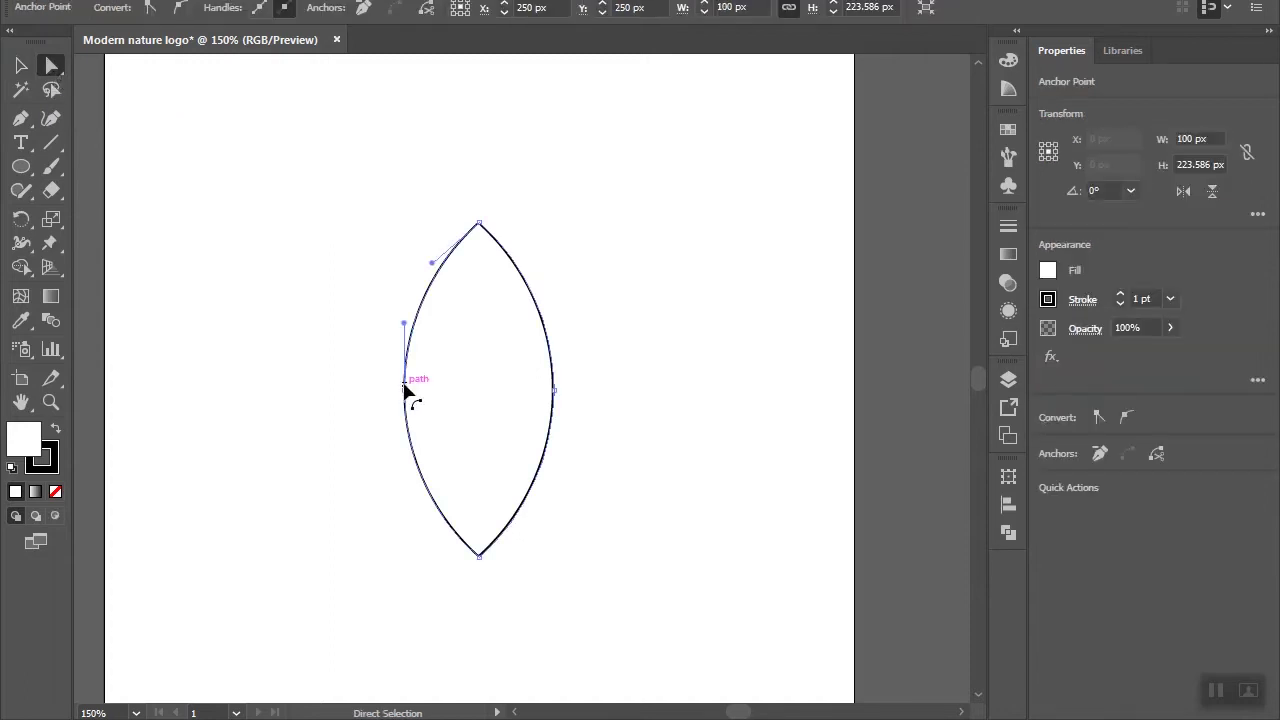
{"action": "left_click_drag", "start_coordinate": [405, 389], "coordinate": [383, 389]}
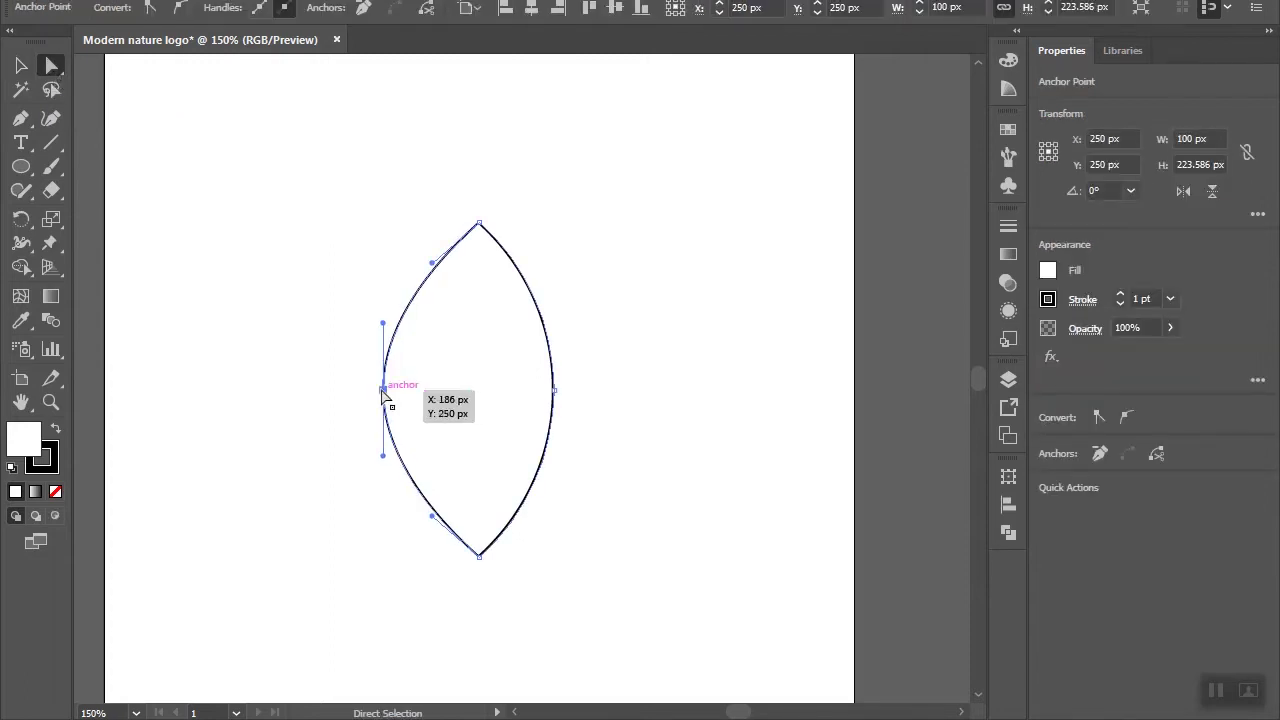
{"action": "left_click_drag", "start_coordinate": [553, 393], "coordinate": [570, 392]}
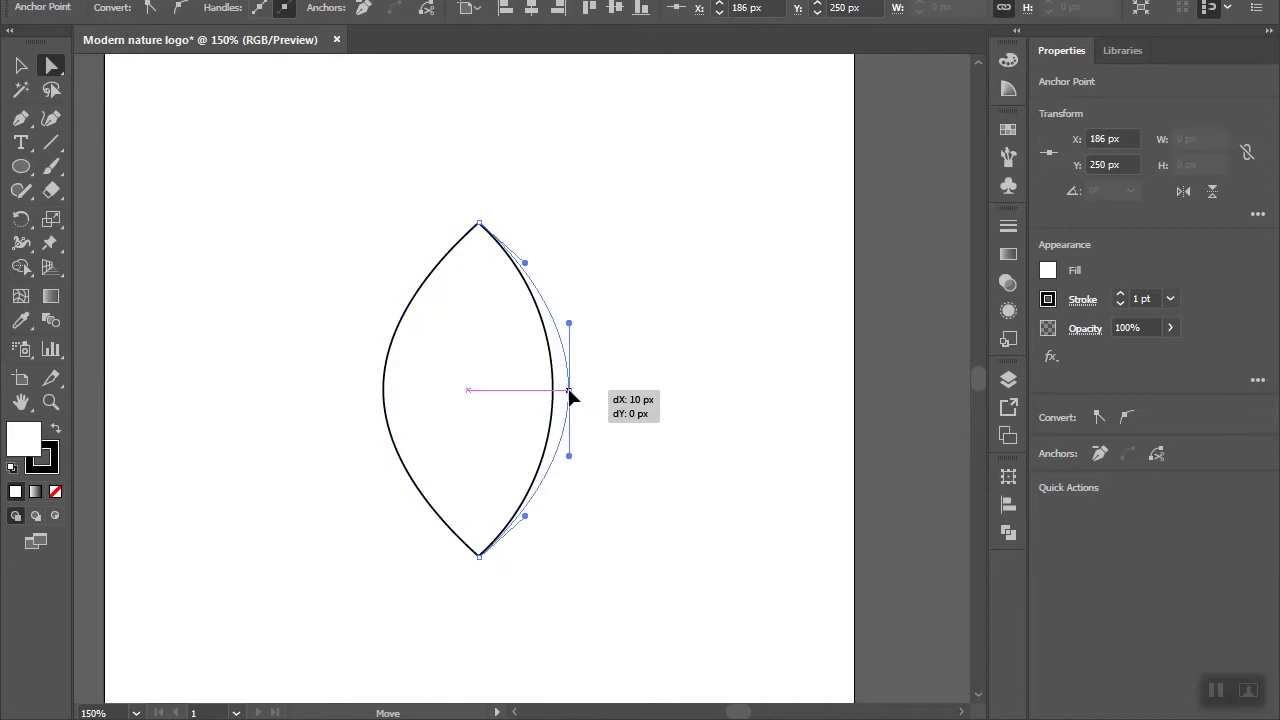
{"action": "key", "text": "v"}
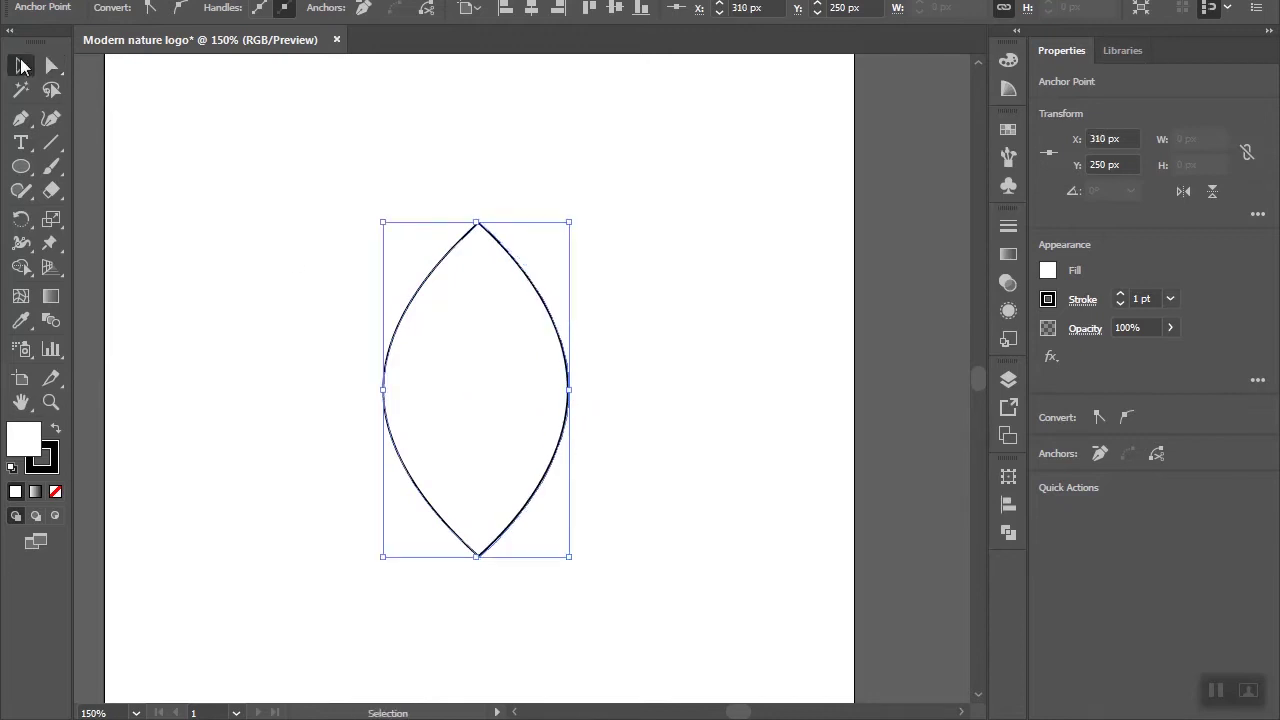
{"action": "left_click", "coordinate": [236, 200]}
{"action": "key", "text": "ctrl+minus"}
{"action": "key", "text": "ctrl+plus"}
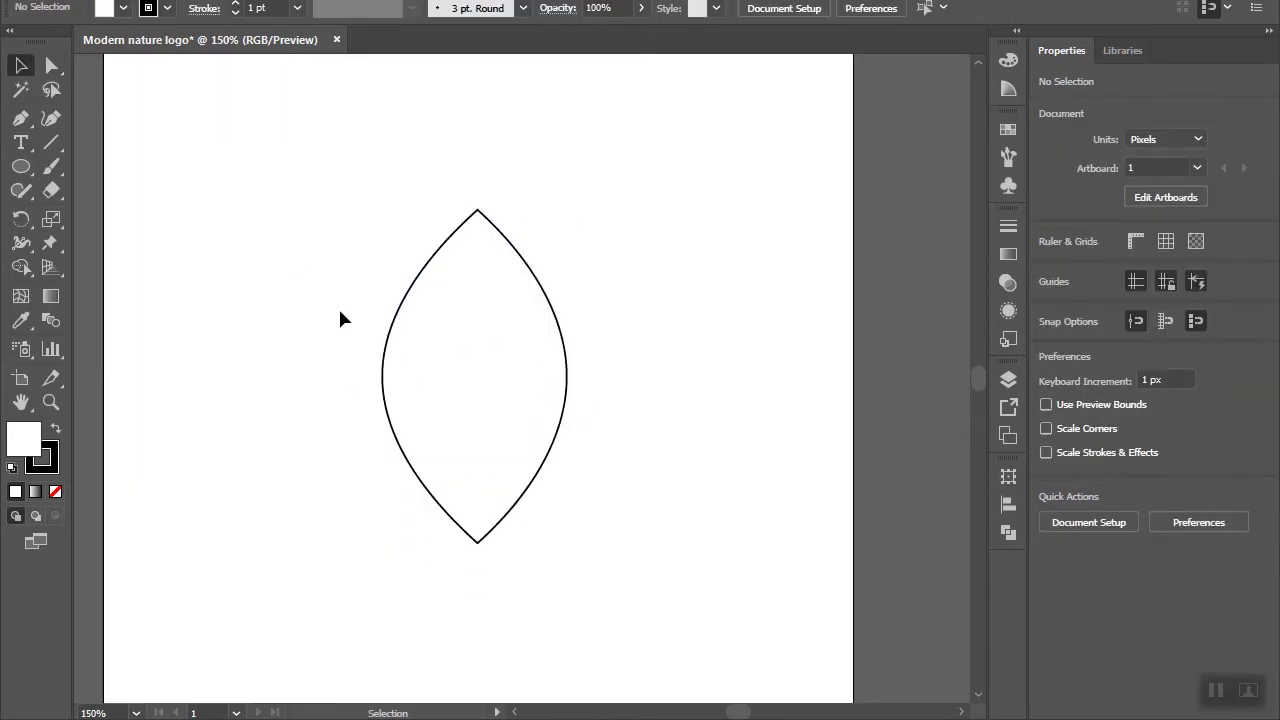
{"action": "key", "text": "ctrl+plus"}
{"action": "left_click", "coordinate": [390, 336]}
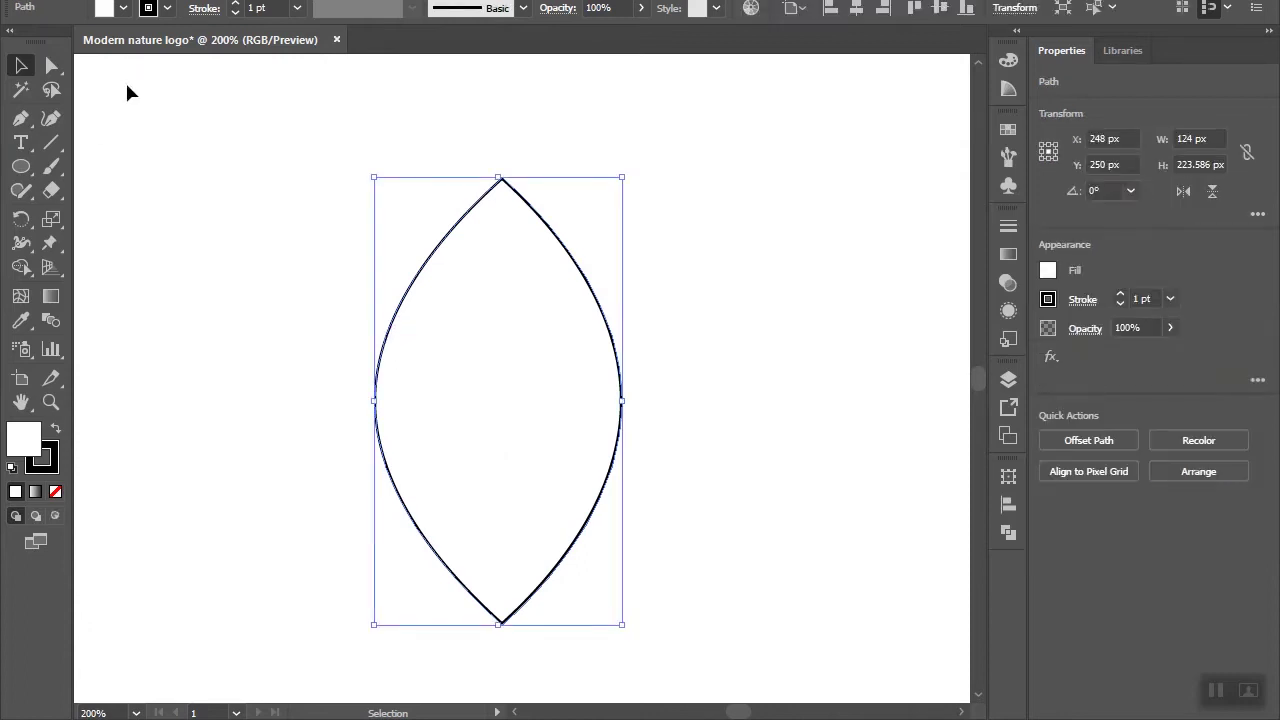
Step: Remove the leaf's stroke and fill it with teal #319985
{"action": "left_click", "coordinate": [52, 462]}
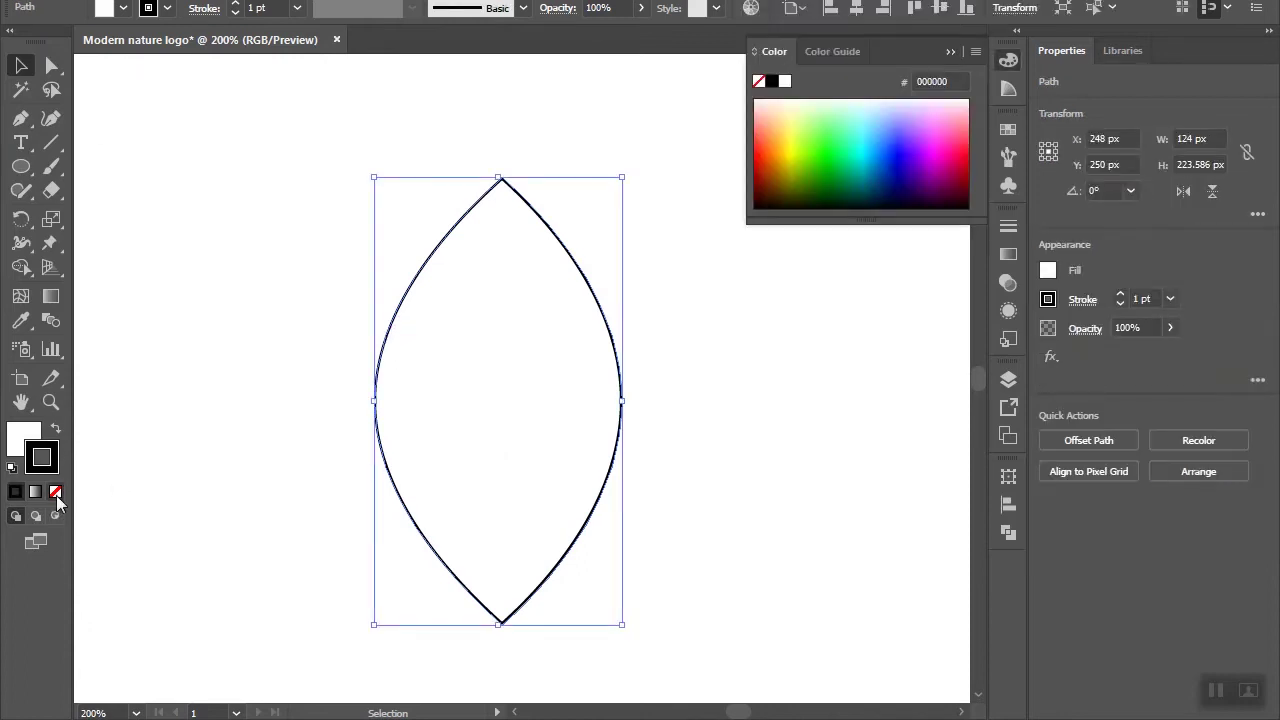
{"action": "left_click", "coordinate": [55, 492]}
{"action": "left_click", "coordinate": [24, 437]}
{"action": "double_click", "coordinate": [24, 437]}
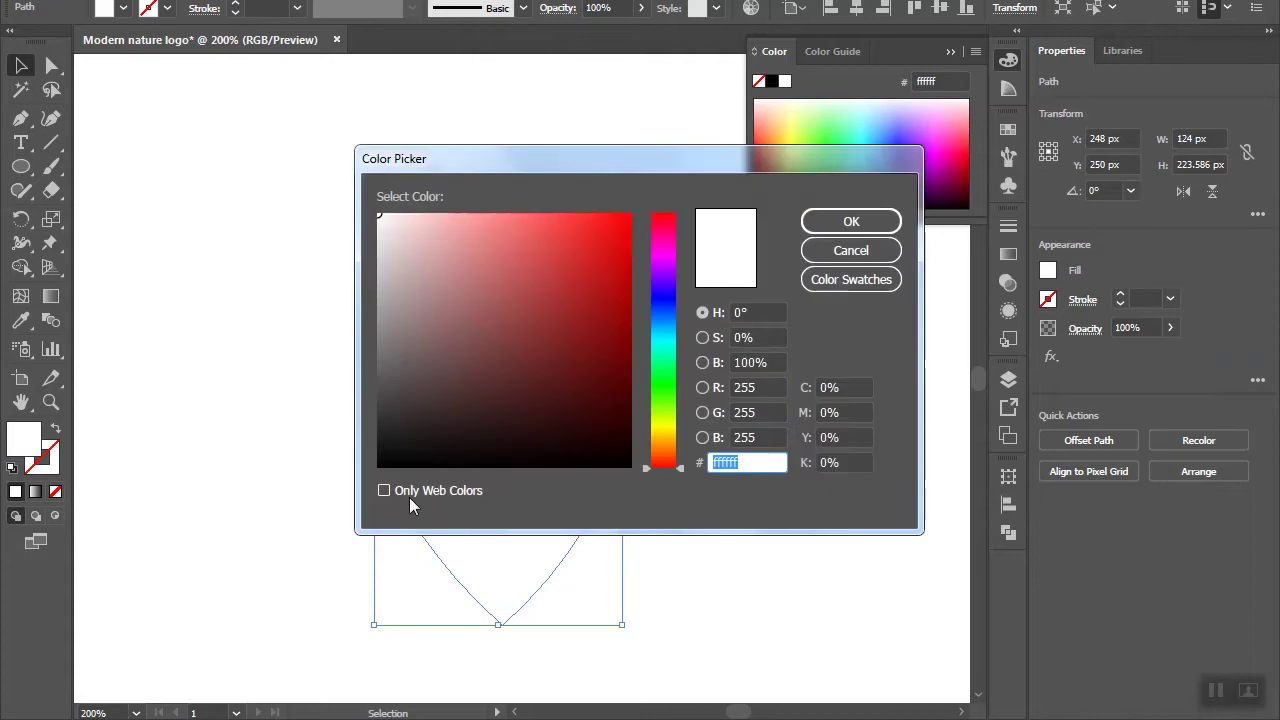
{"action": "type", "text": "3"}
{"action": "type", "text": "1998"}
{"action": "type", "text": "5"}
{"action": "key", "text": "Return"}
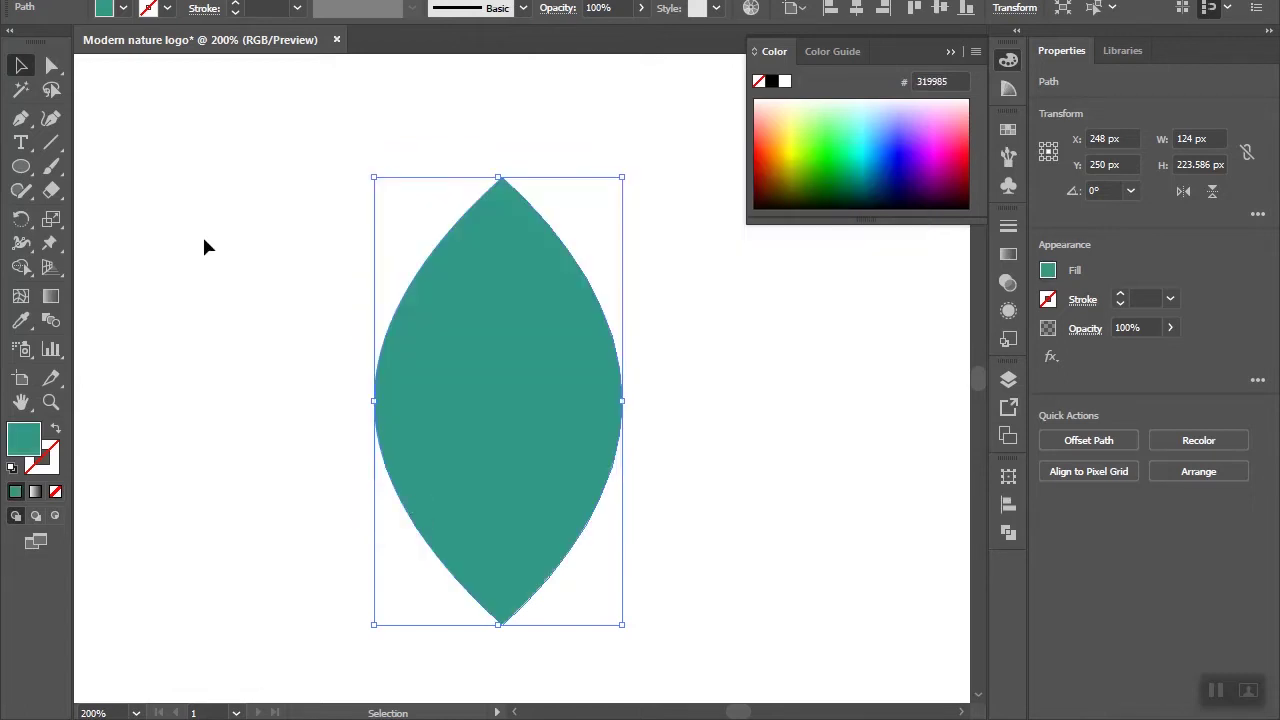
{"action": "left_click", "coordinate": [203, 246]}
{"action": "scroll", "coordinate": [337, 343], "scroll_direction": "down", "scroll_amount": 1}
{"action": "scroll", "coordinate": [337, 343], "scroll_direction": "up", "scroll_amount": 1}
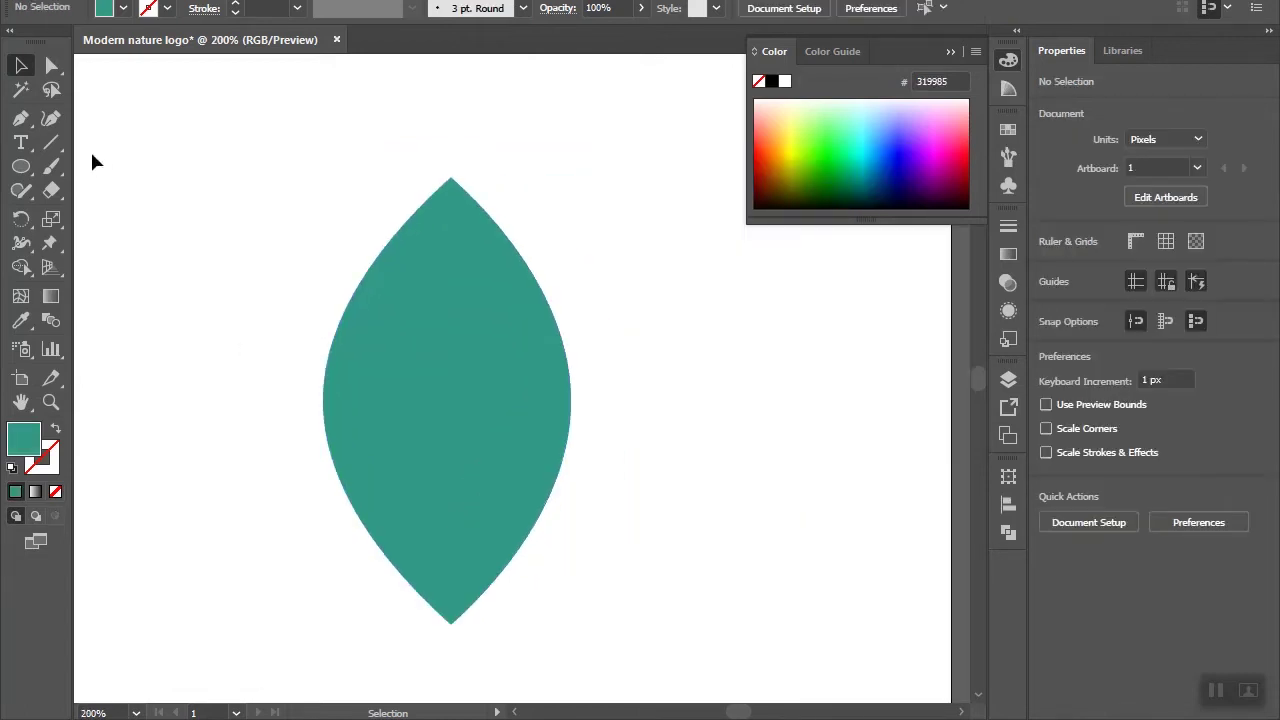
Step: Draw a closed pen path along a wavy midline enclosing the leaf's left side
{"action": "left_click", "coordinate": [22, 120]}
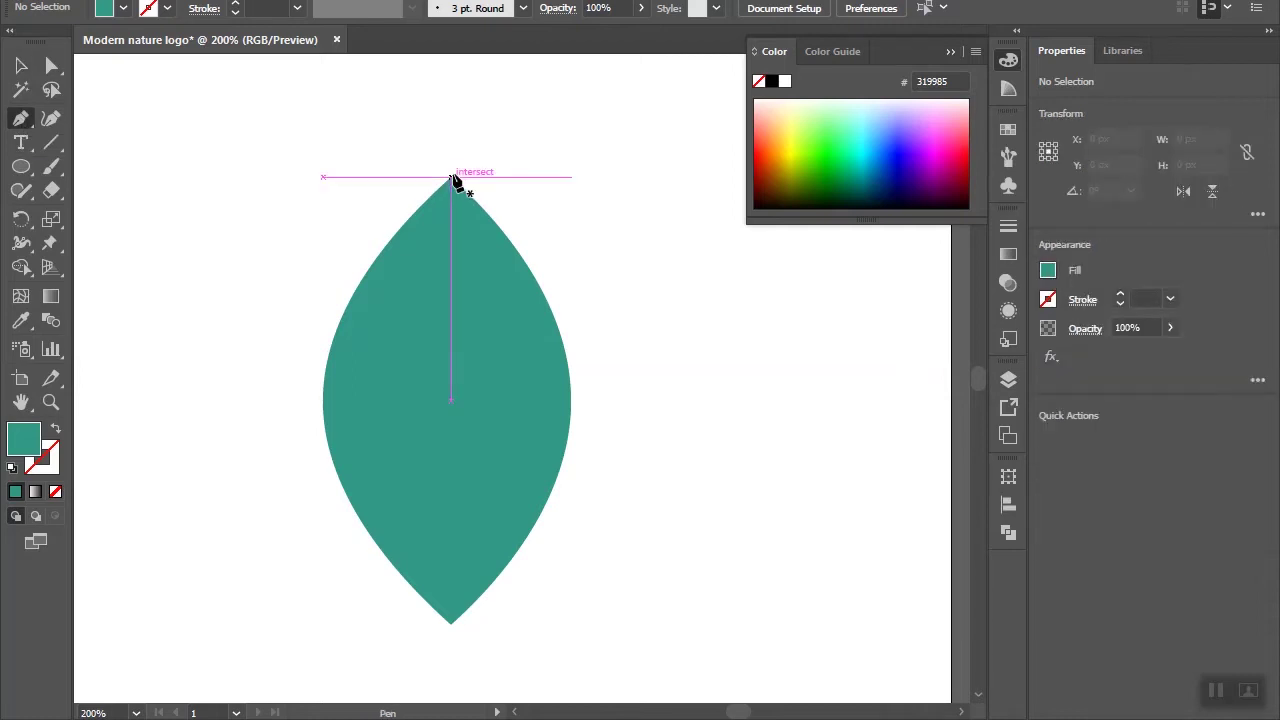
{"action": "left_click", "coordinate": [452, 180]}
{"action": "mouse_move", "coordinate": [381, 327]}
{"action": "left_mouse_down"}
{"action": "mouse_move", "coordinate": [389, 430]}
{"action": "mouse_move", "coordinate": [371, 489]}
{"action": "left_mouse_up"}
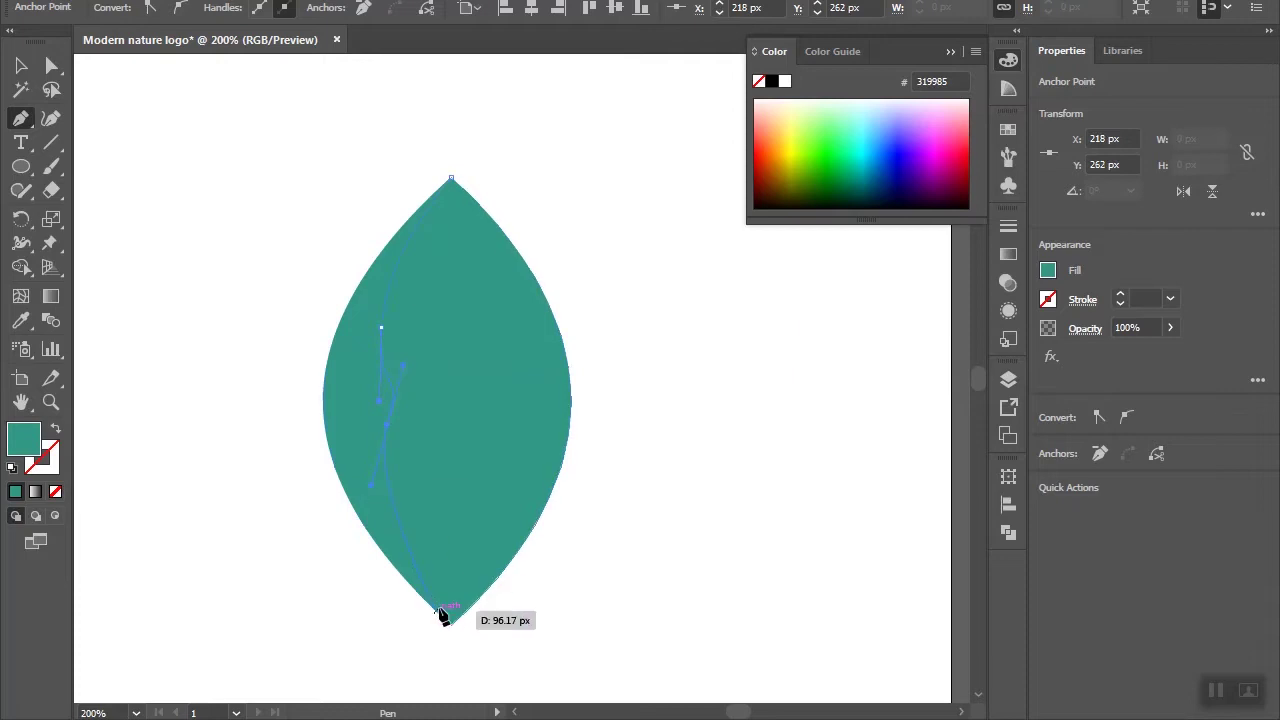
{"action": "left_click", "coordinate": [452, 624]}
{"action": "left_click", "coordinate": [323, 577]}
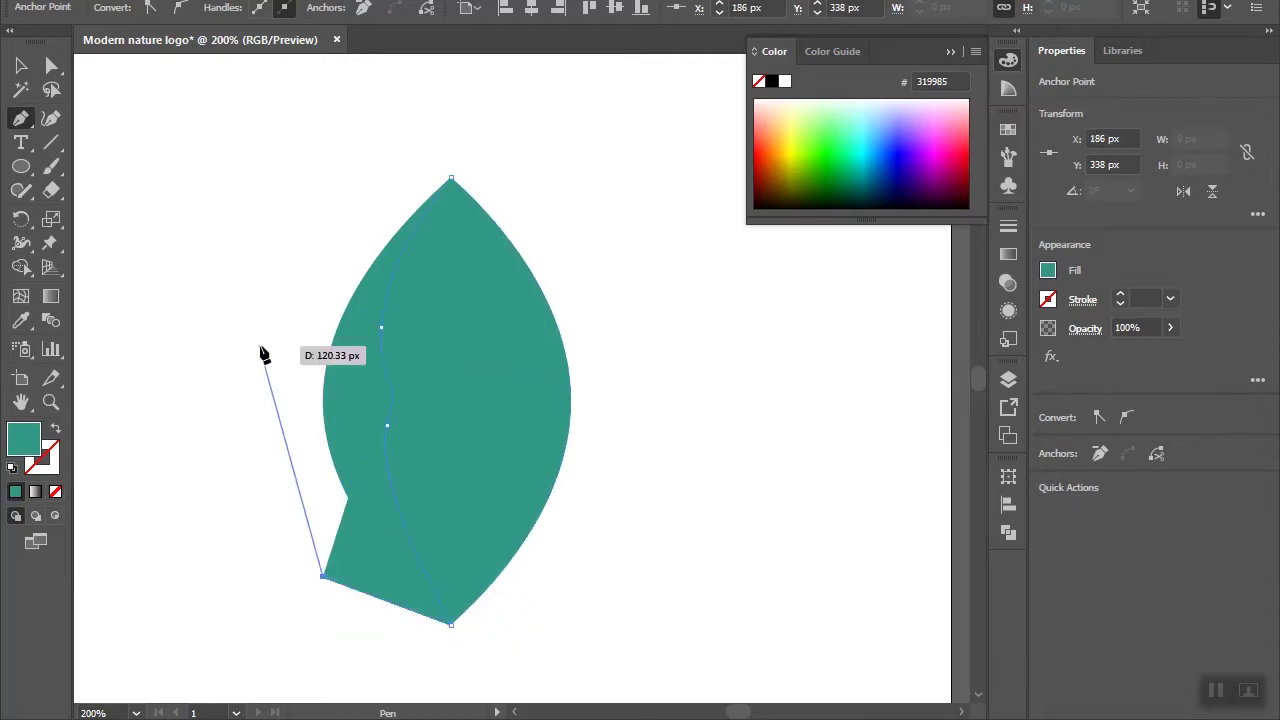
{"action": "left_click", "coordinate": [260, 345]}
{"action": "left_click", "coordinate": [346, 120]}
{"action": "left_click", "coordinate": [450, 177]}
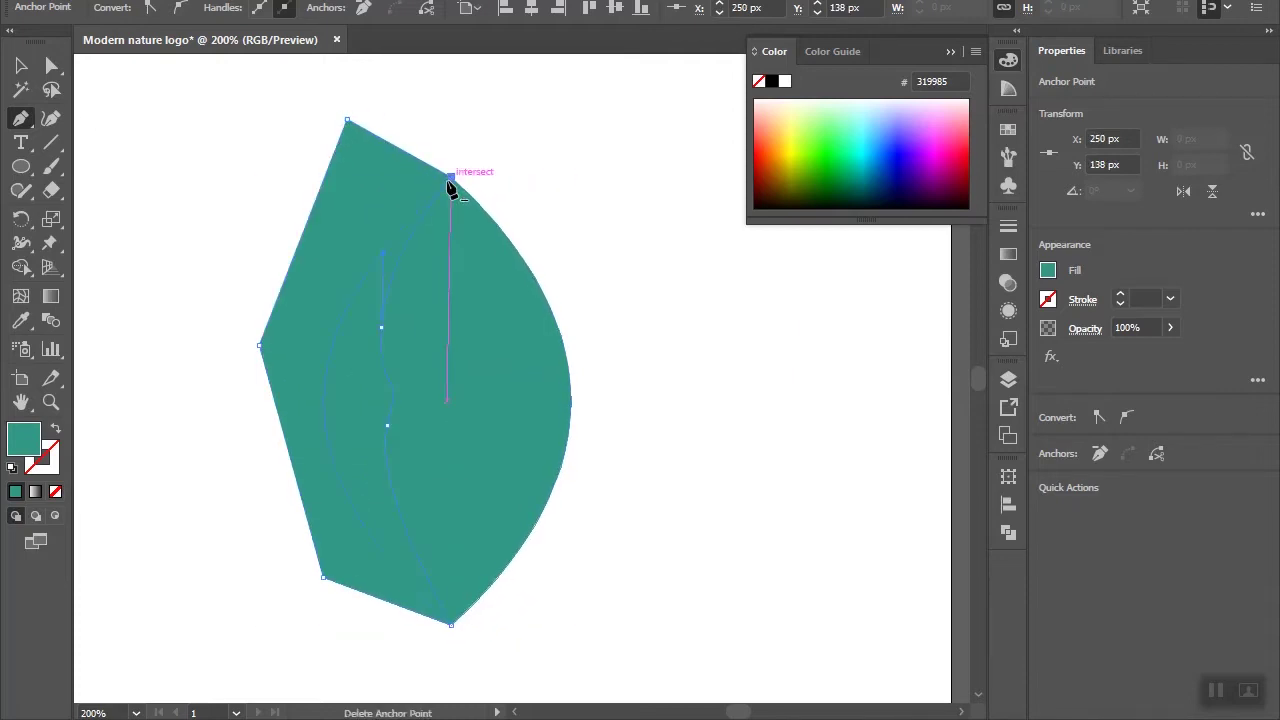
Step: Trim away the excess left section with Shape Builder and select the leaf's left half
{"action": "left_click", "coordinate": [22, 66]}
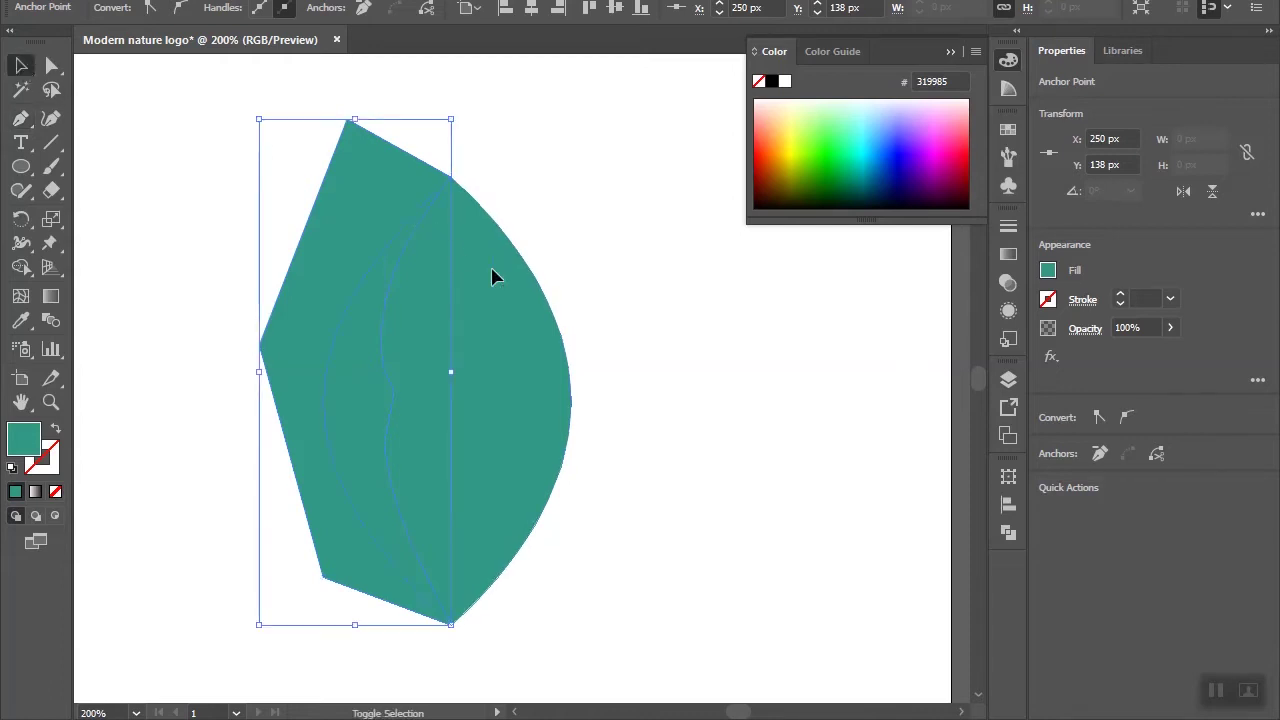
{"action": "left_click", "coordinate": [491, 274], "text": "shift"}
{"action": "left_click", "coordinate": [21, 267]}
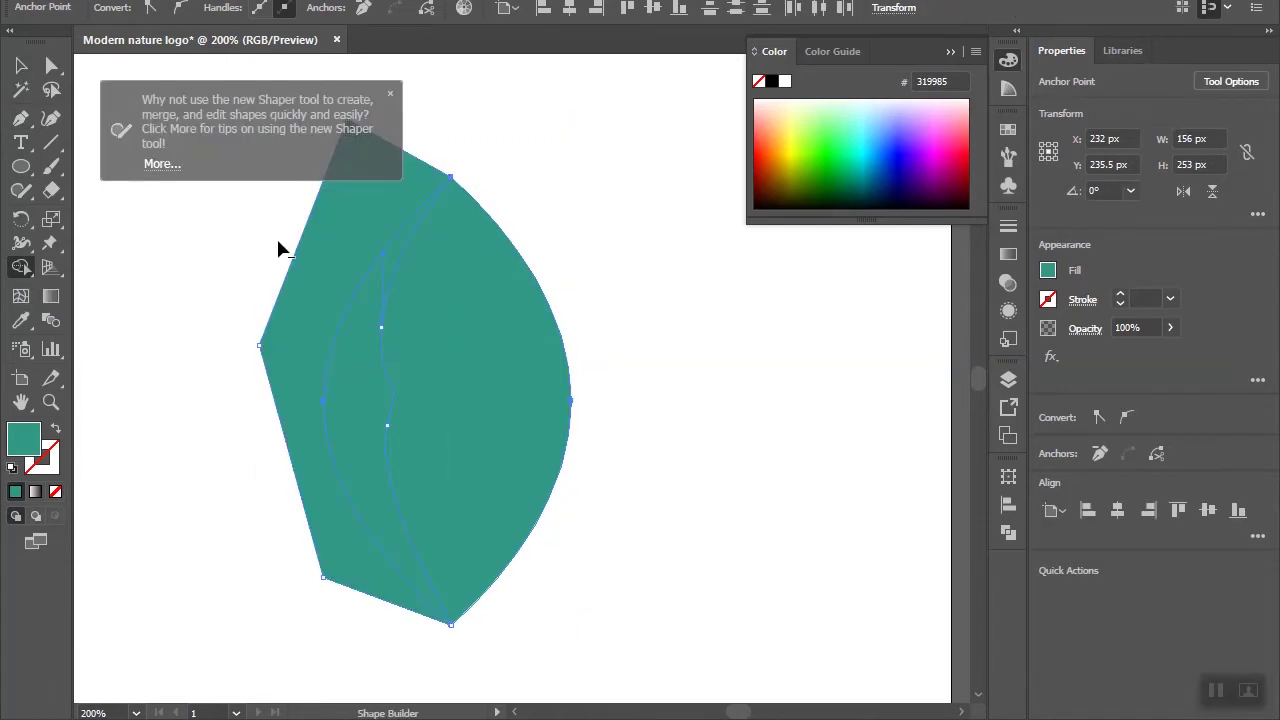
{"action": "left_click", "coordinate": [280, 252], "text": "alt"}
{"action": "left_click", "coordinate": [21, 66]}
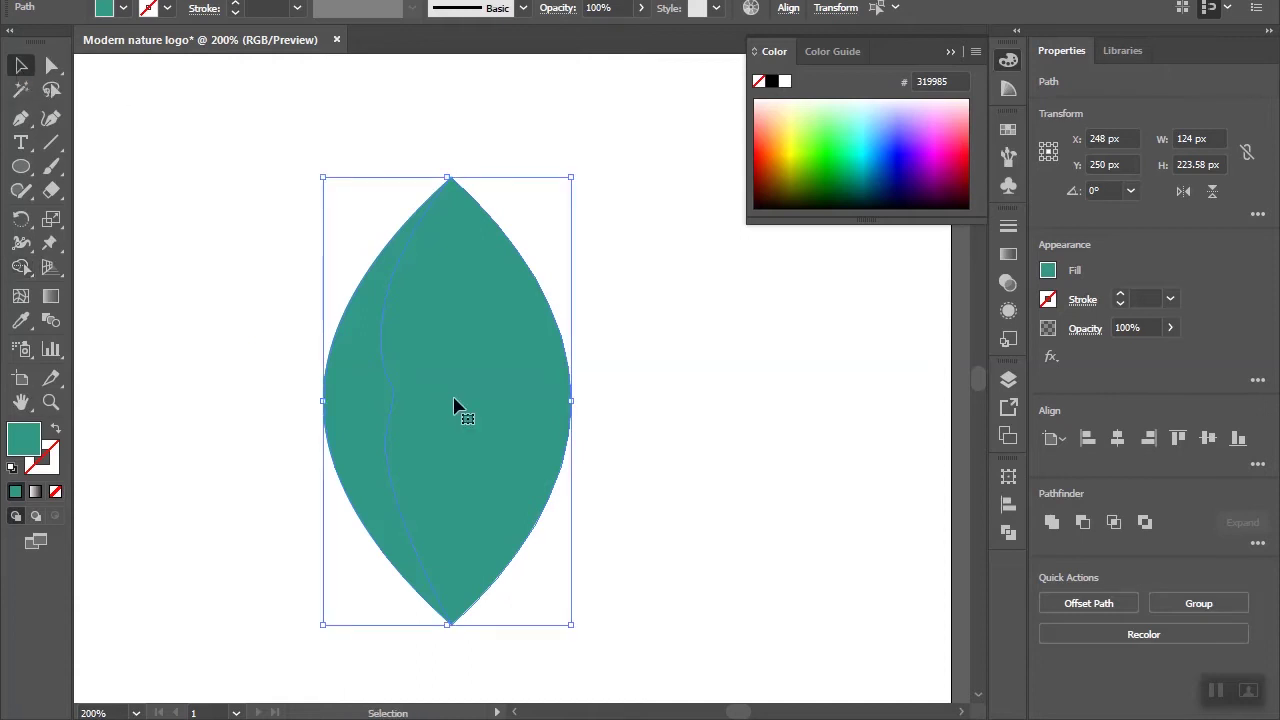
{"action": "left_click", "coordinate": [477, 408], "text": "shift"}
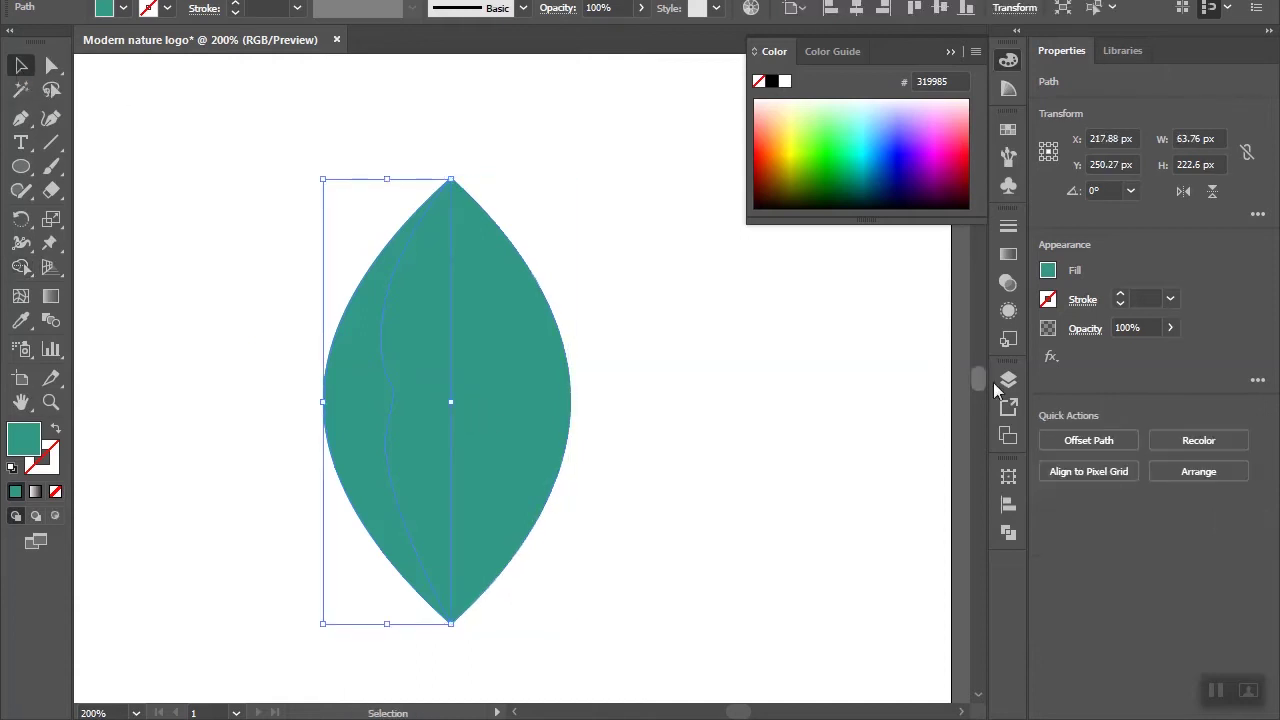
Step: Apply the White, Black gradient to the left half with Soft Light blending
{"action": "left_click", "coordinate": [1008, 254]}
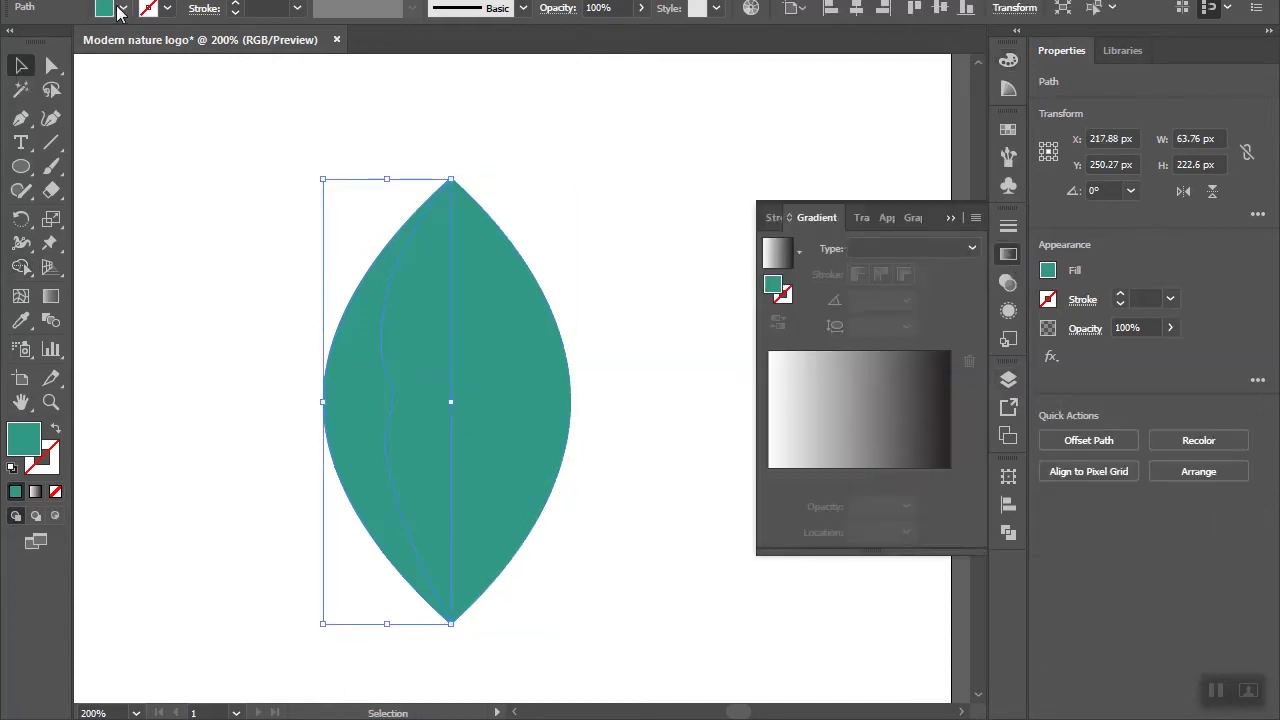
{"action": "left_click", "coordinate": [122, 8]}
{"action": "left_click", "coordinate": [15, 83]}
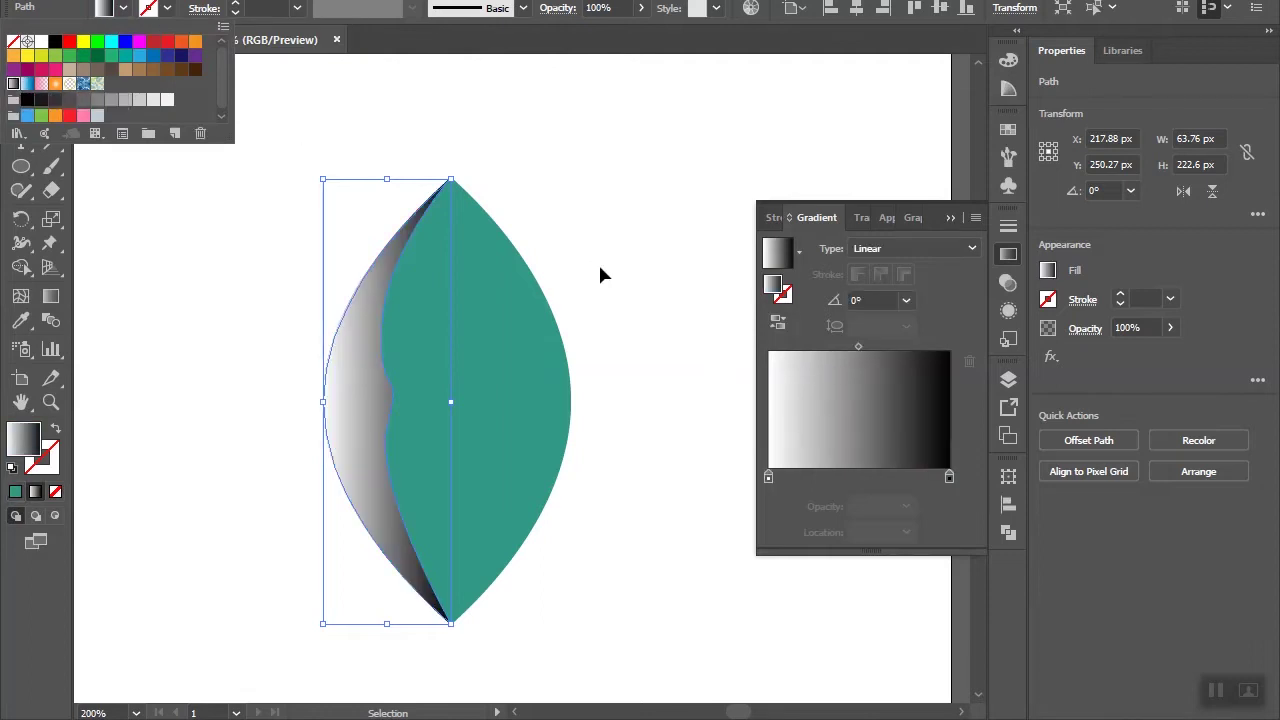
{"action": "left_click", "coordinate": [862, 218]}
{"action": "left_click", "coordinate": [806, 248]}
{"action": "left_click", "coordinate": [808, 460]}
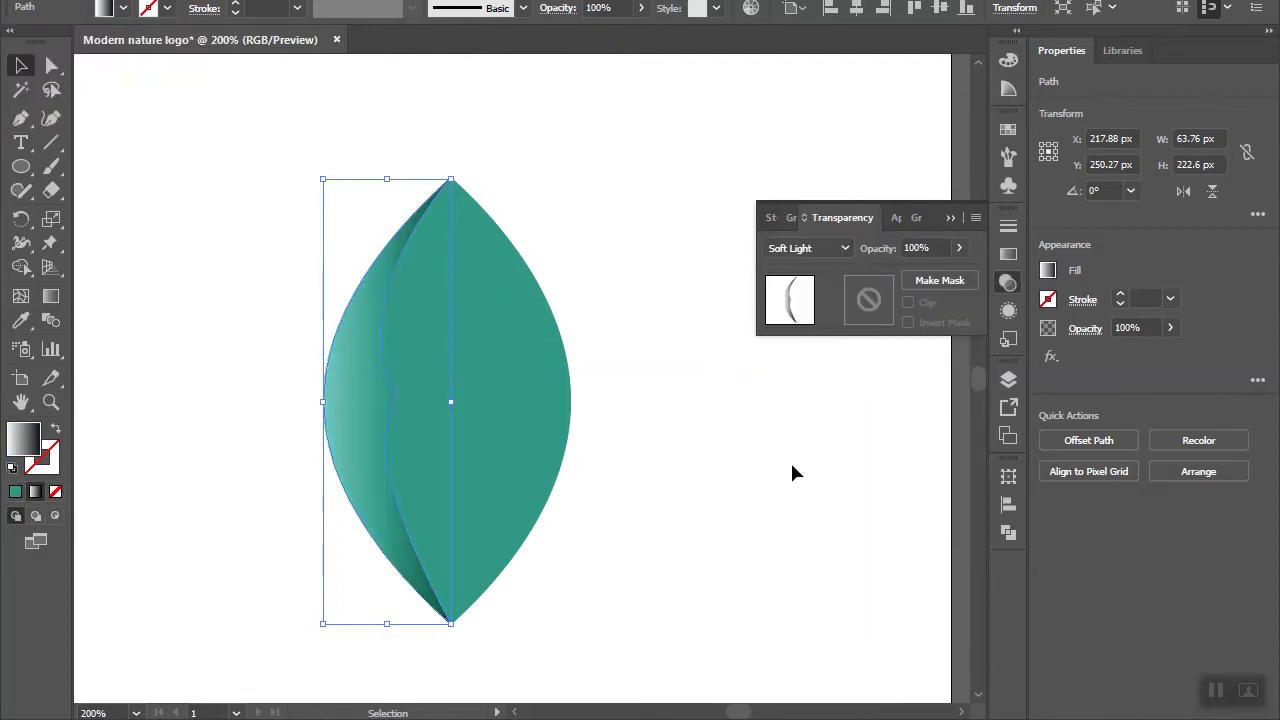
Step: Change the gradient's right stop to light grey and reselect the left half
{"action": "left_click", "coordinate": [794, 221]}
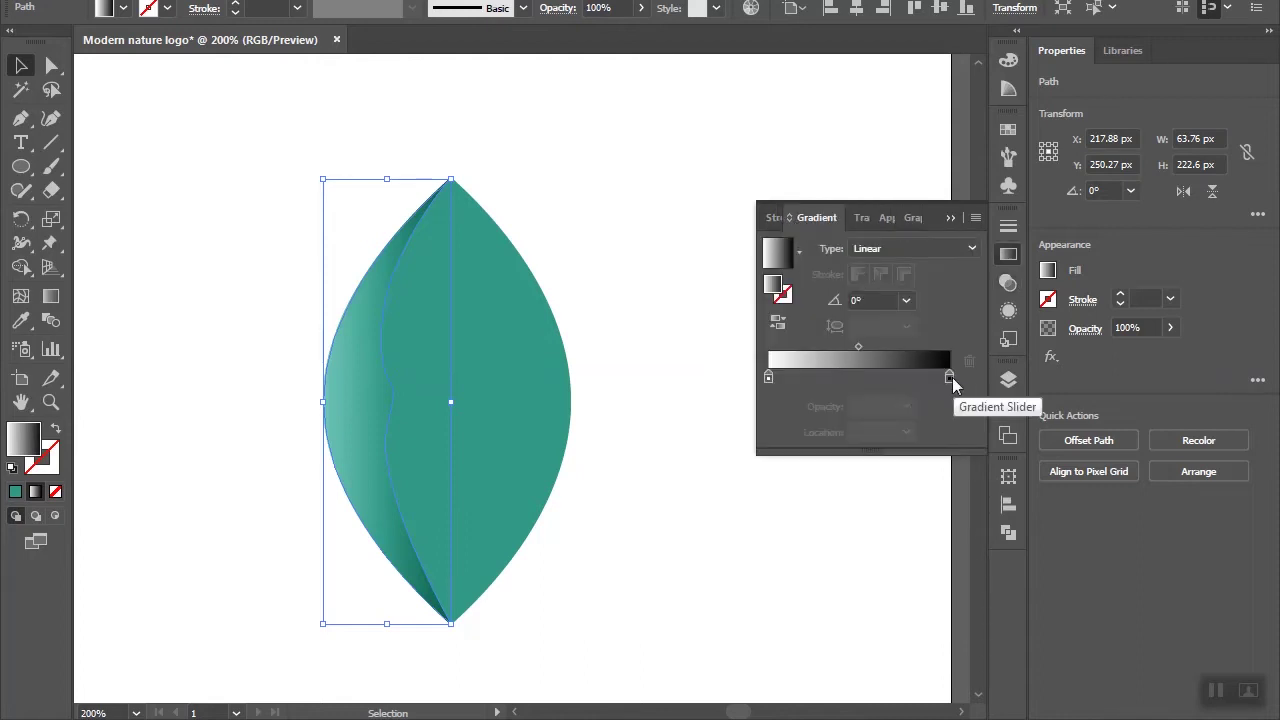
{"action": "double_click", "coordinate": [951, 378]}
{"action": "left_click", "coordinate": [816, 485]}
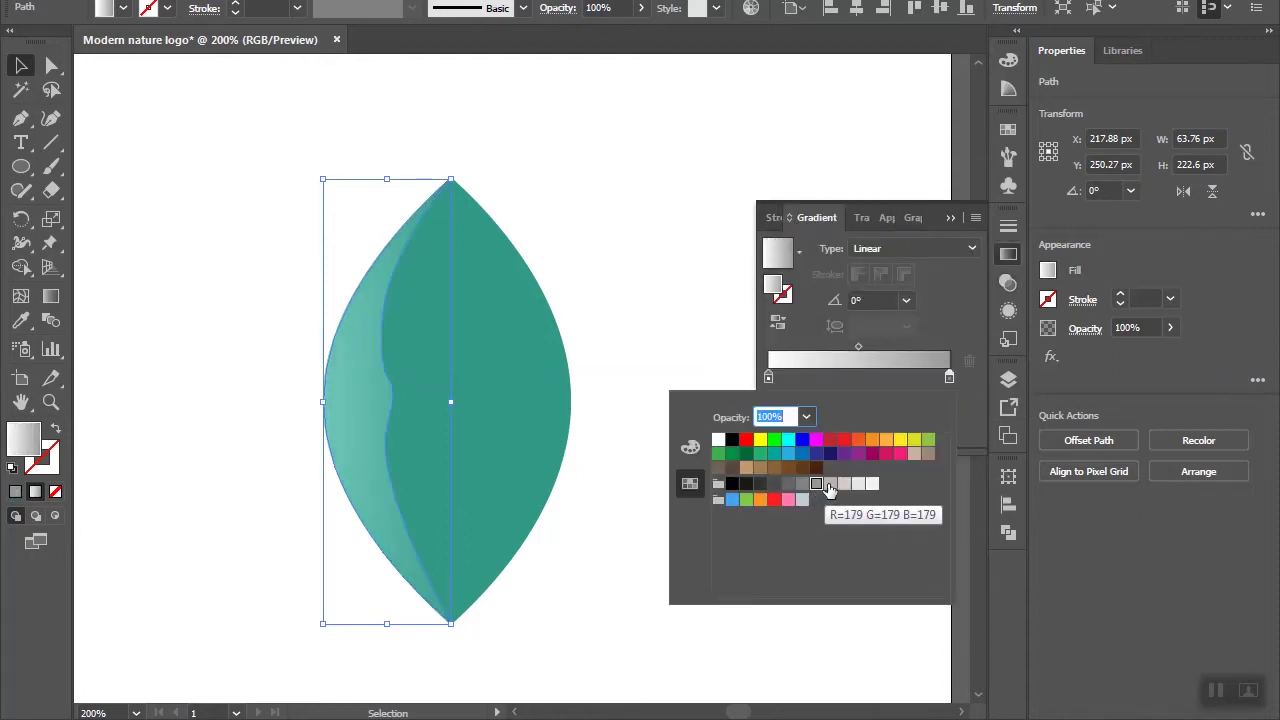
{"action": "left_click", "coordinate": [858, 485]}
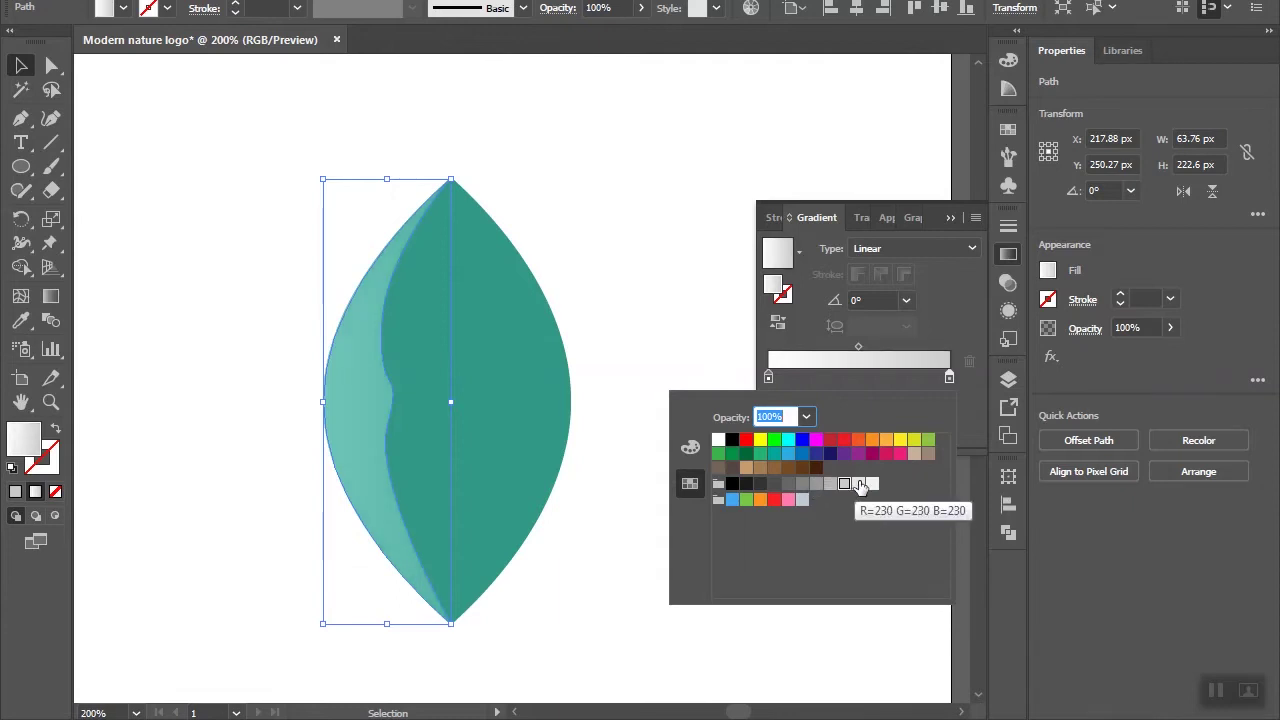
{"action": "left_click", "coordinate": [872, 485]}
{"action": "left_click", "coordinate": [858, 487]}
{"action": "left_click", "coordinate": [845, 486]}
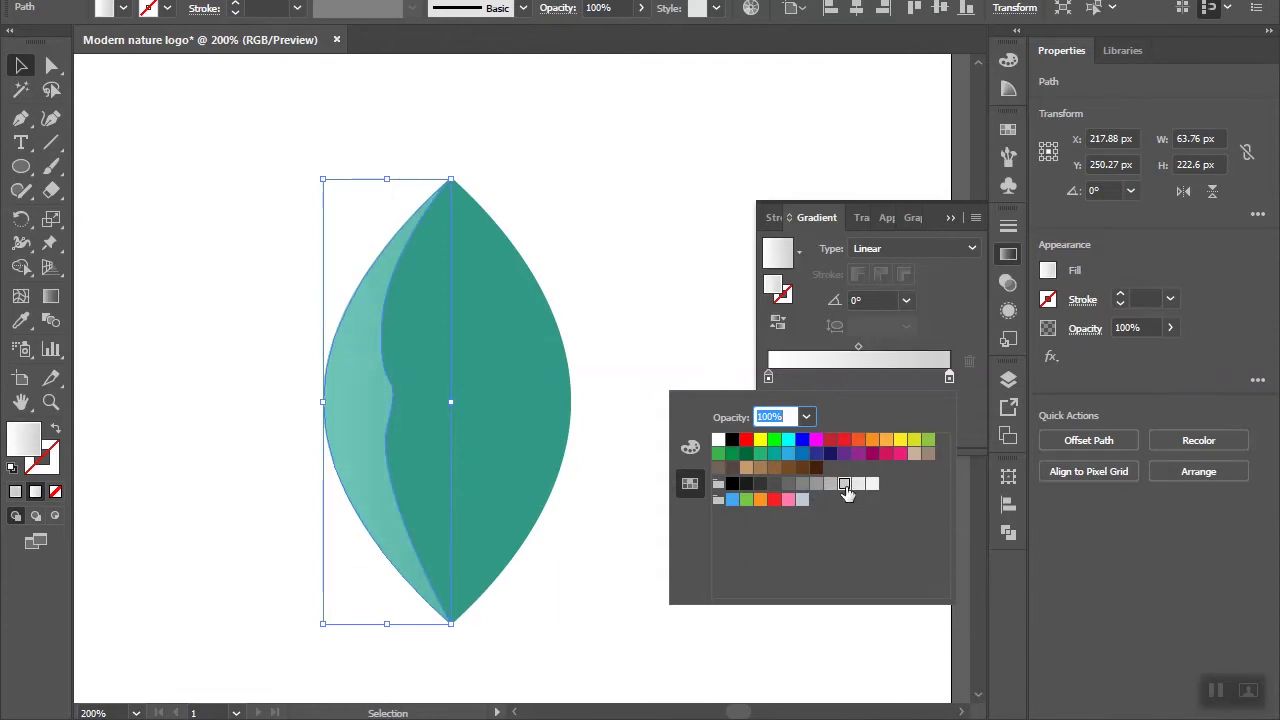
{"action": "left_click", "coordinate": [643, 326]}
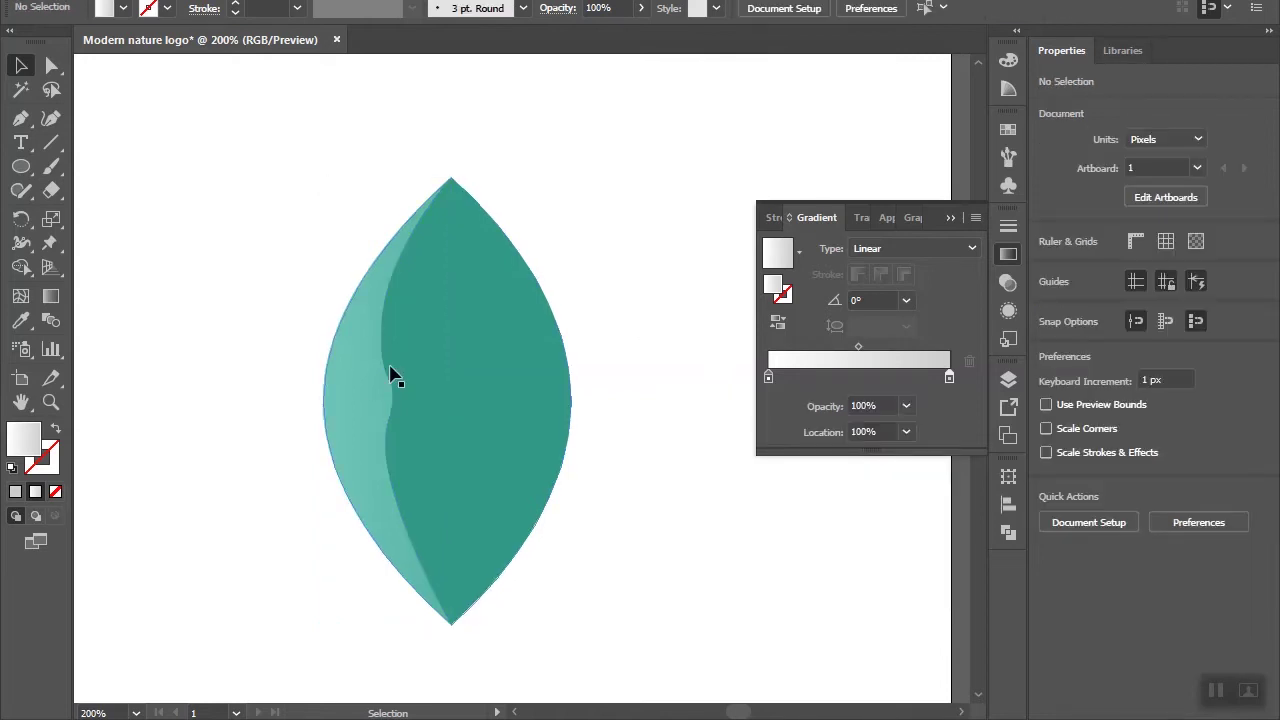
{"action": "left_click", "coordinate": [363, 388]}
Step: Paste a copy of the left half in front, reflect it vertically, and move it 64 px right
{"action": "key", "text": "a"}
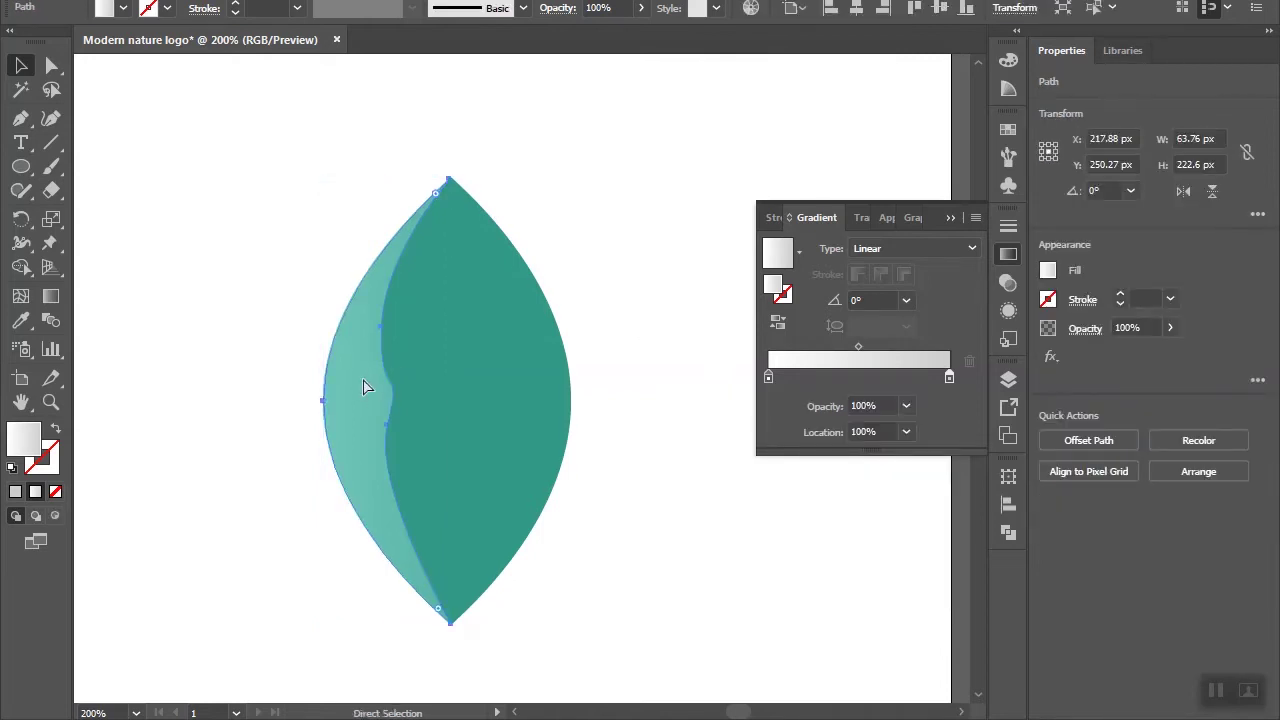
{"action": "key", "text": "v"}
{"action": "right_click", "coordinate": [365, 388]}
{"action": "mouse_move", "coordinate": [460, 595]}
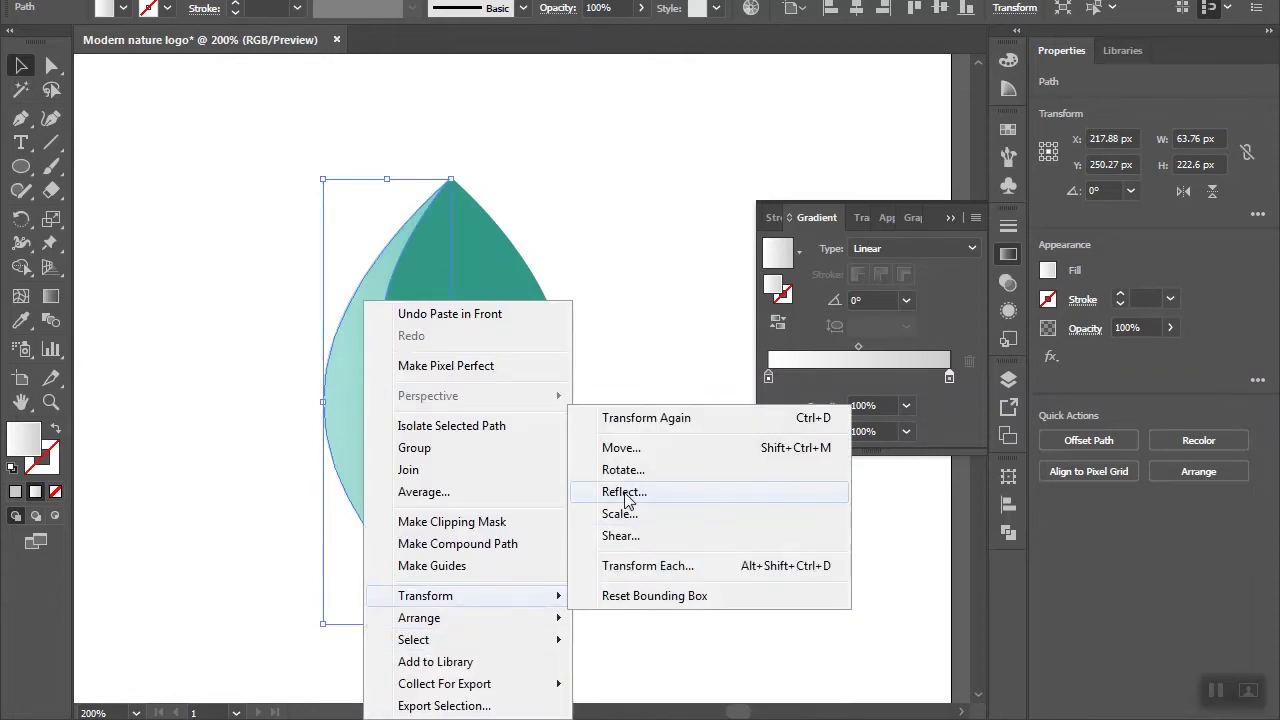
{"action": "left_click", "coordinate": [624, 492]}
{"action": "left_click", "coordinate": [634, 473]}
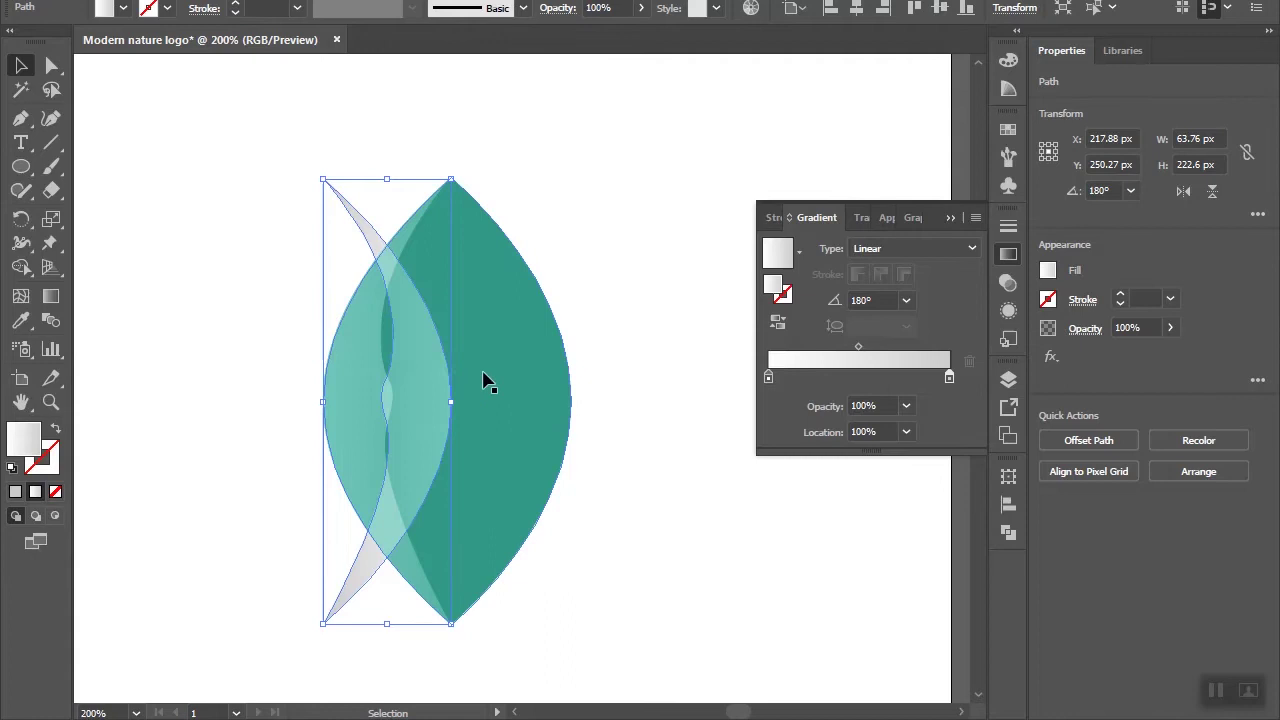
{"action": "left_click_drag", "start_coordinate": [413, 370], "coordinate": [535, 370]}
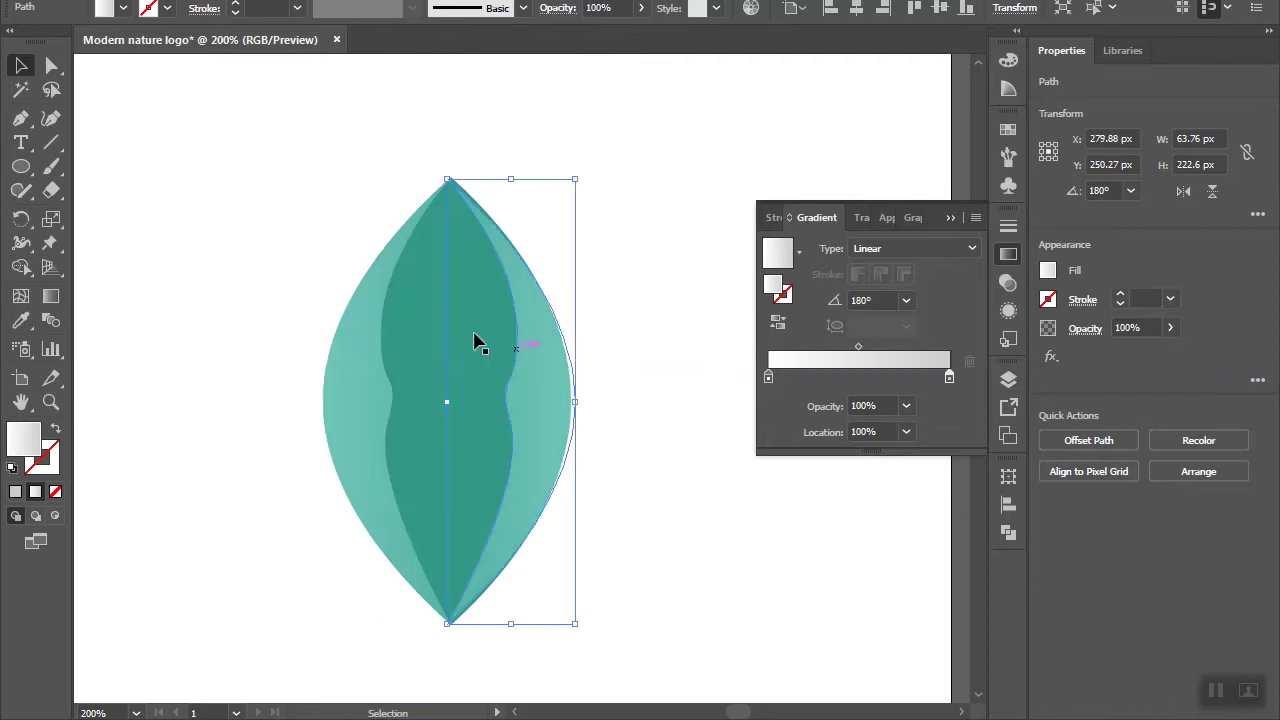
Step: Trim the mirrored copy's overflow outside the leaf with Shape Builder and select the right half
{"action": "left_click", "coordinate": [474, 340], "text": "shift"}
{"action": "key", "text": "shift+m"}
{"action": "scroll", "coordinate": [571, 408], "scroll_direction": "up", "scroll_amount": 3}
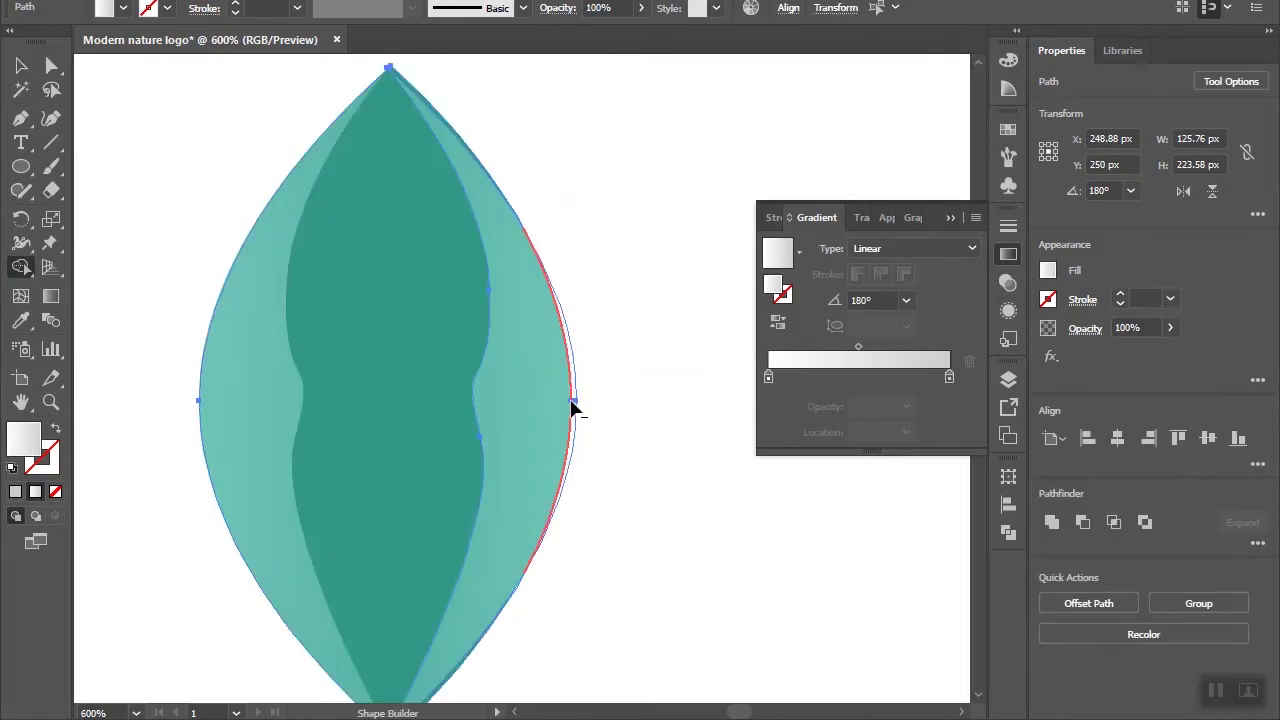
{"action": "scroll", "coordinate": [580, 408], "scroll_direction": "up", "scroll_amount": 3}
{"action": "left_click", "coordinate": [583, 409]}
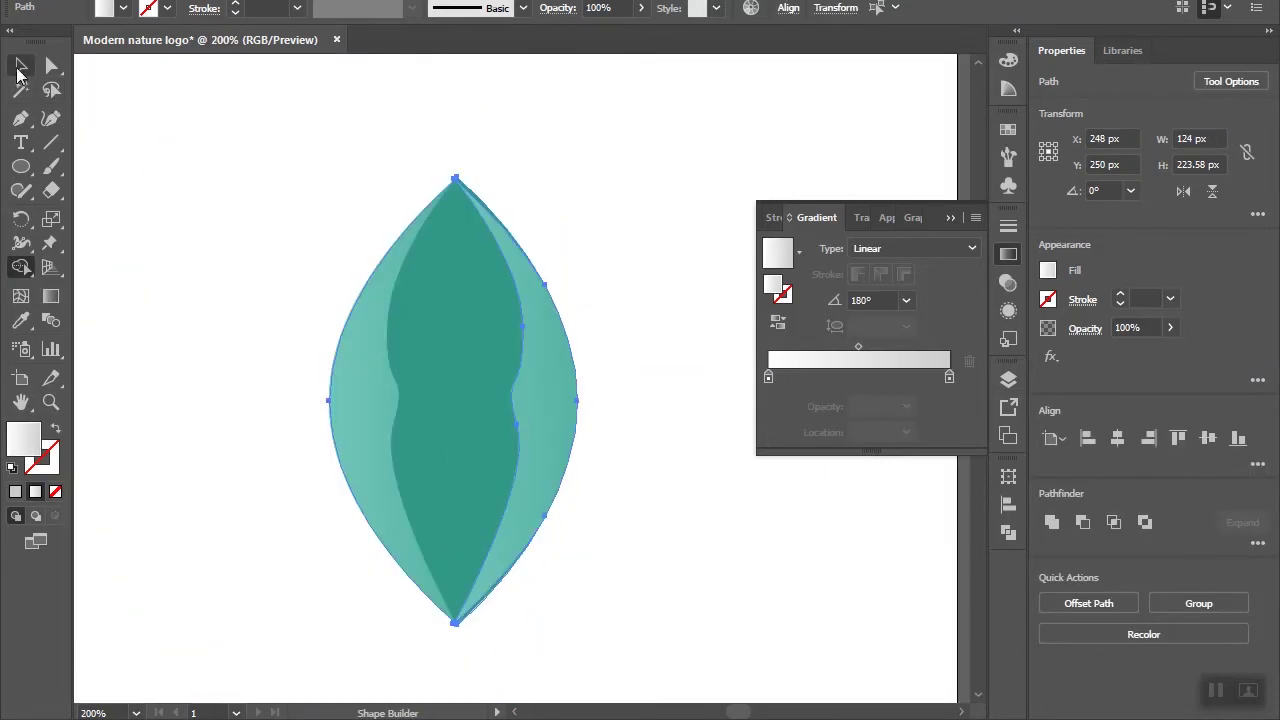
{"action": "left_click", "coordinate": [21, 65]}
{"action": "left_click", "coordinate": [453, 346]}
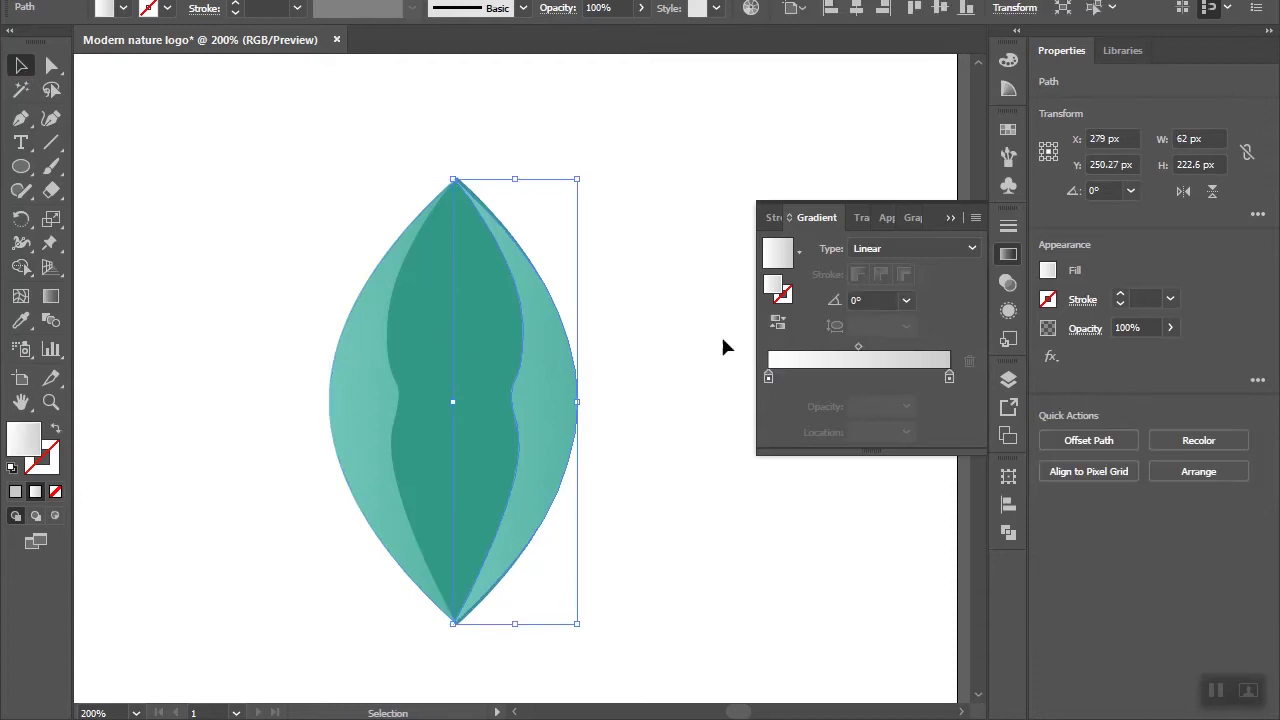
Step: Set the right half's blend mode to Color Burn
{"action": "left_click", "coordinate": [862, 218]}
{"action": "left_click", "coordinate": [808, 248]}
{"action": "left_click", "coordinate": [812, 298]}
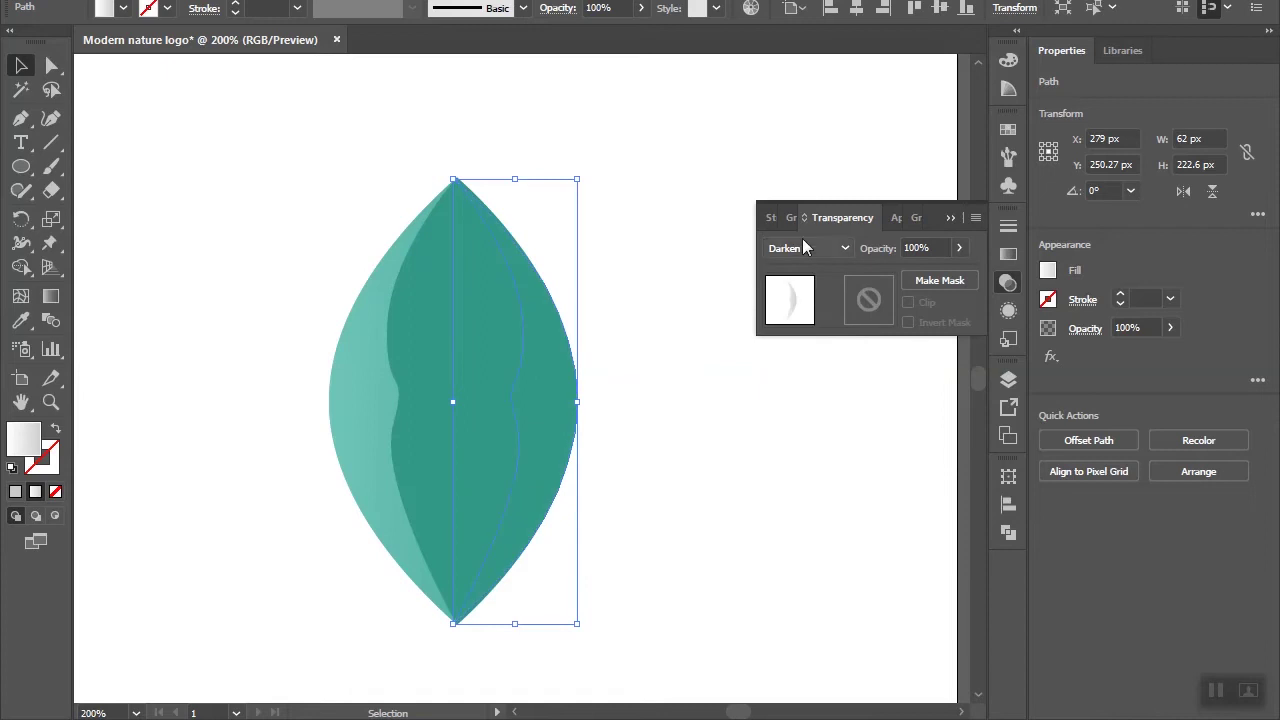
{"action": "left_click", "coordinate": [801, 249]}
{"action": "left_click", "coordinate": [799, 339]}
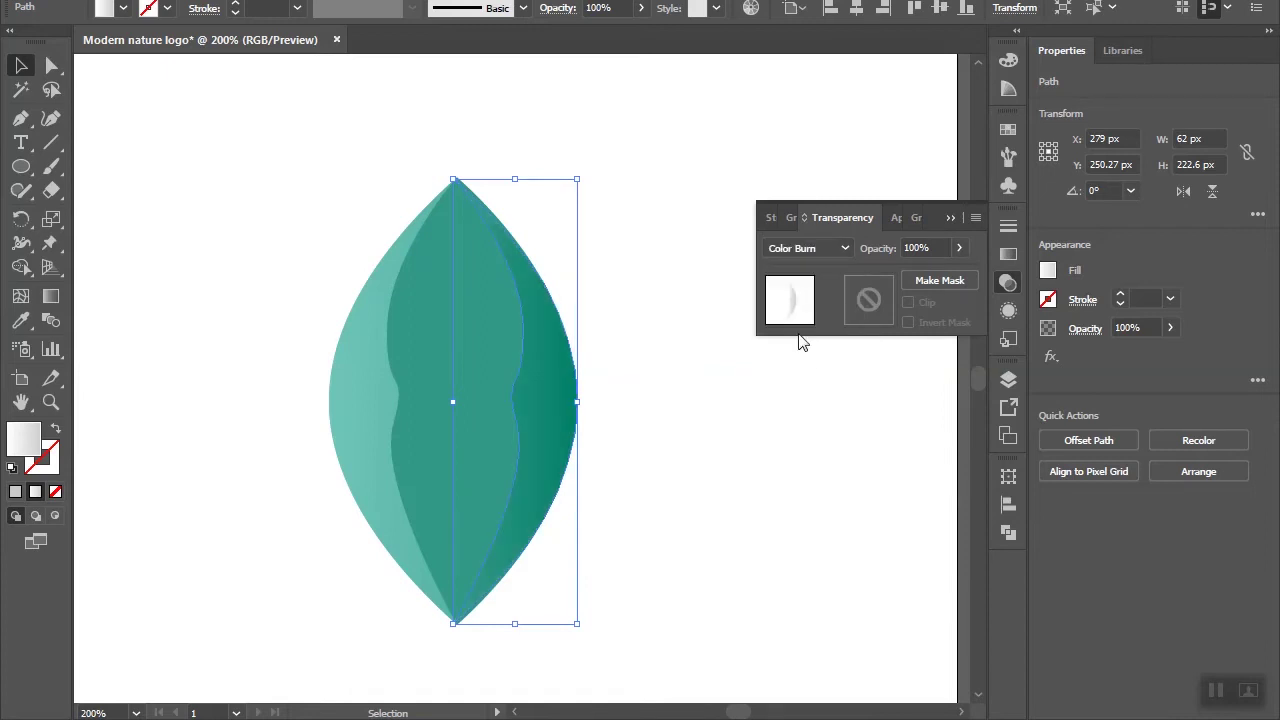
{"action": "left_click", "coordinate": [801, 248]}
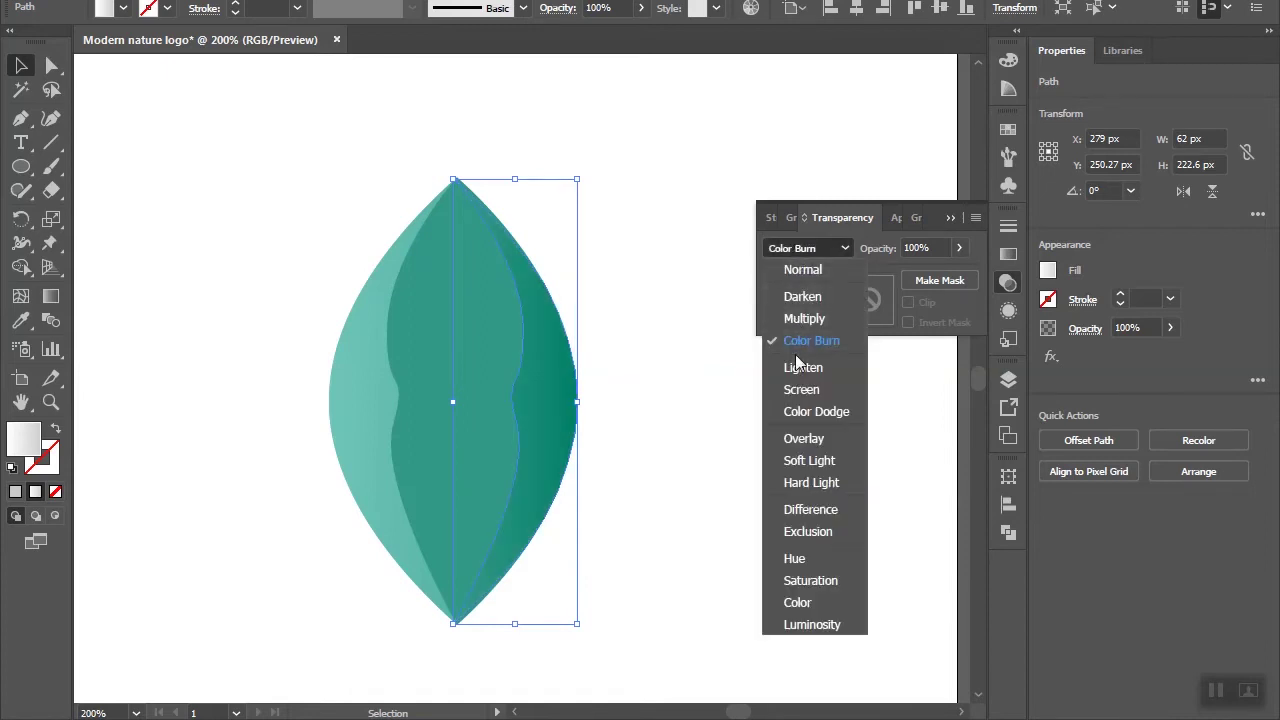
{"action": "left_click", "coordinate": [690, 325]}
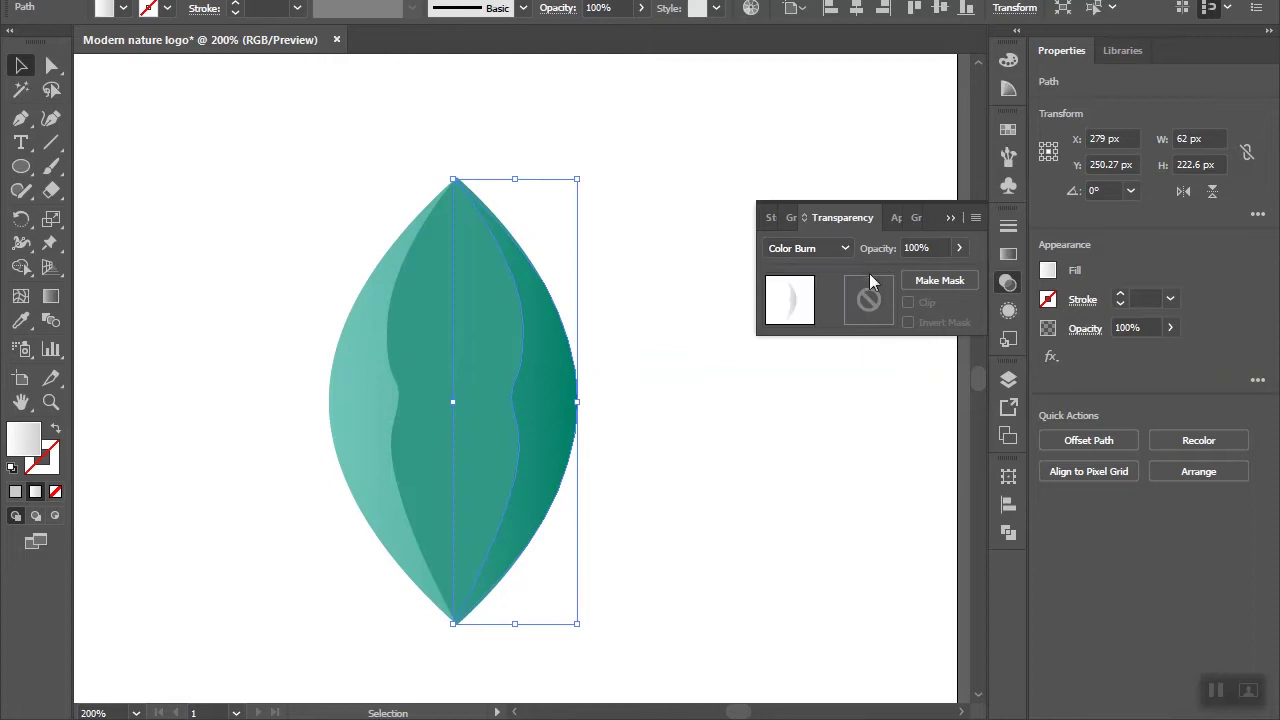
Step: Set the right half's right gradient stop to a paler grey
{"action": "left_click", "coordinate": [790, 219]}
{"action": "double_click", "coordinate": [949, 377]}
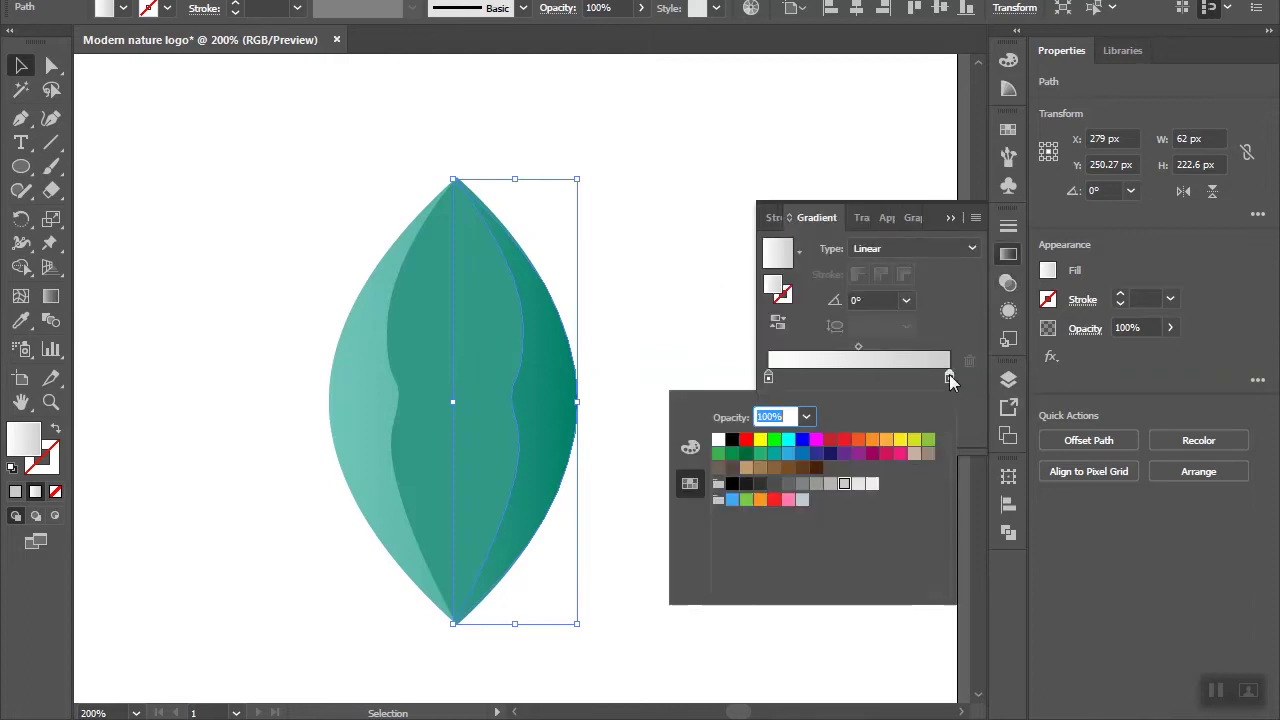
{"action": "left_click", "coordinate": [802, 484]}
{"action": "left_click", "coordinate": [817, 485]}
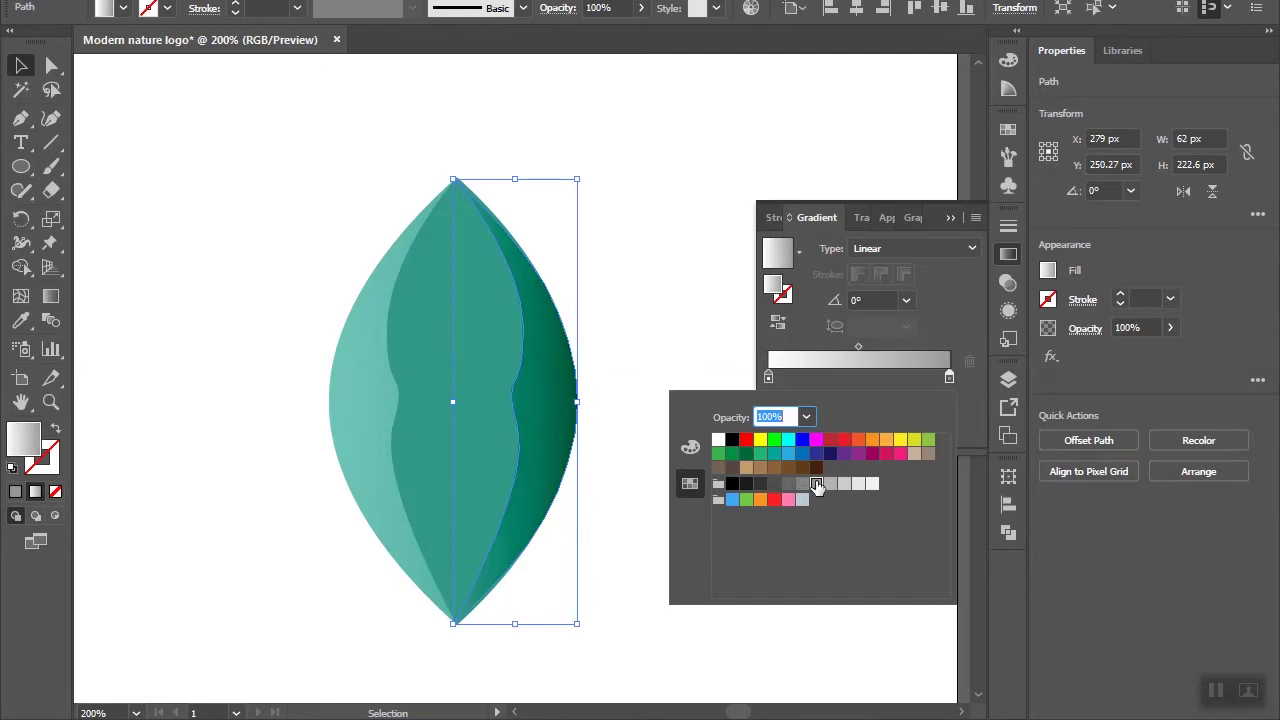
{"action": "left_click", "coordinate": [654, 339]}
{"action": "left_click", "coordinate": [654, 339]}
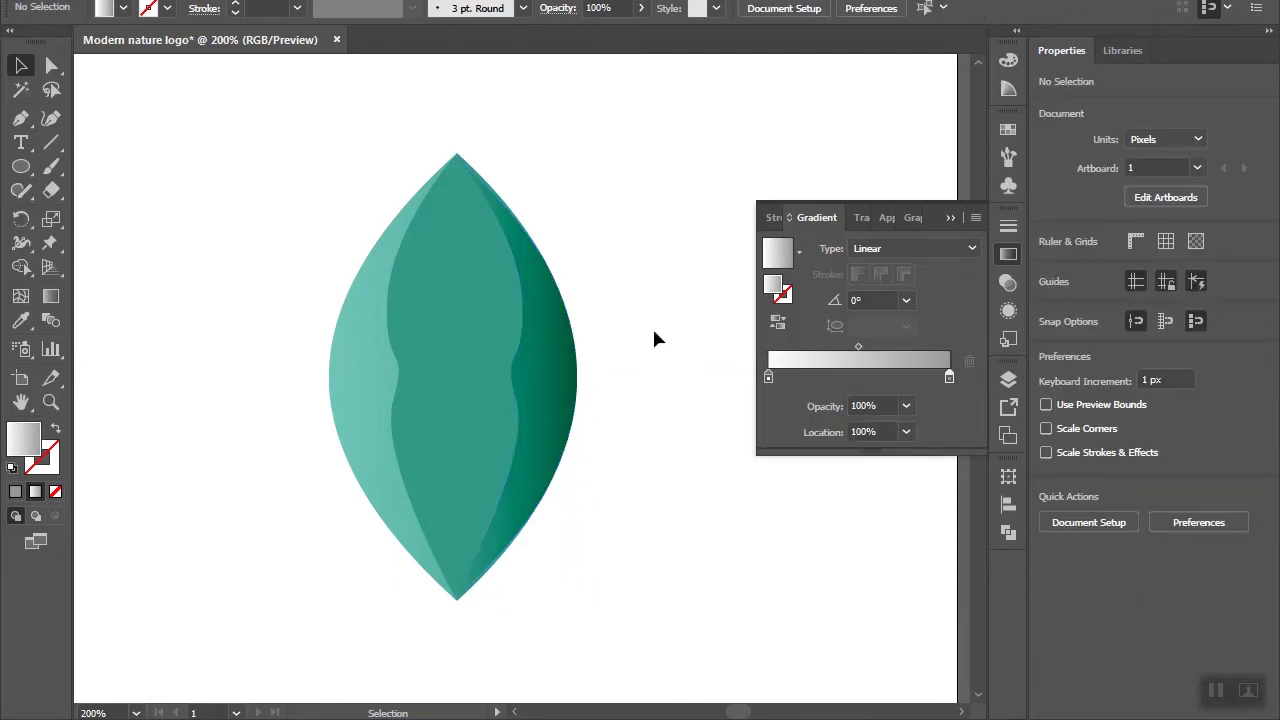
Step: Draw a narrow closed vein shape from the leaf's bottom point up toward its tip
{"action": "left_click", "coordinate": [21, 118]}
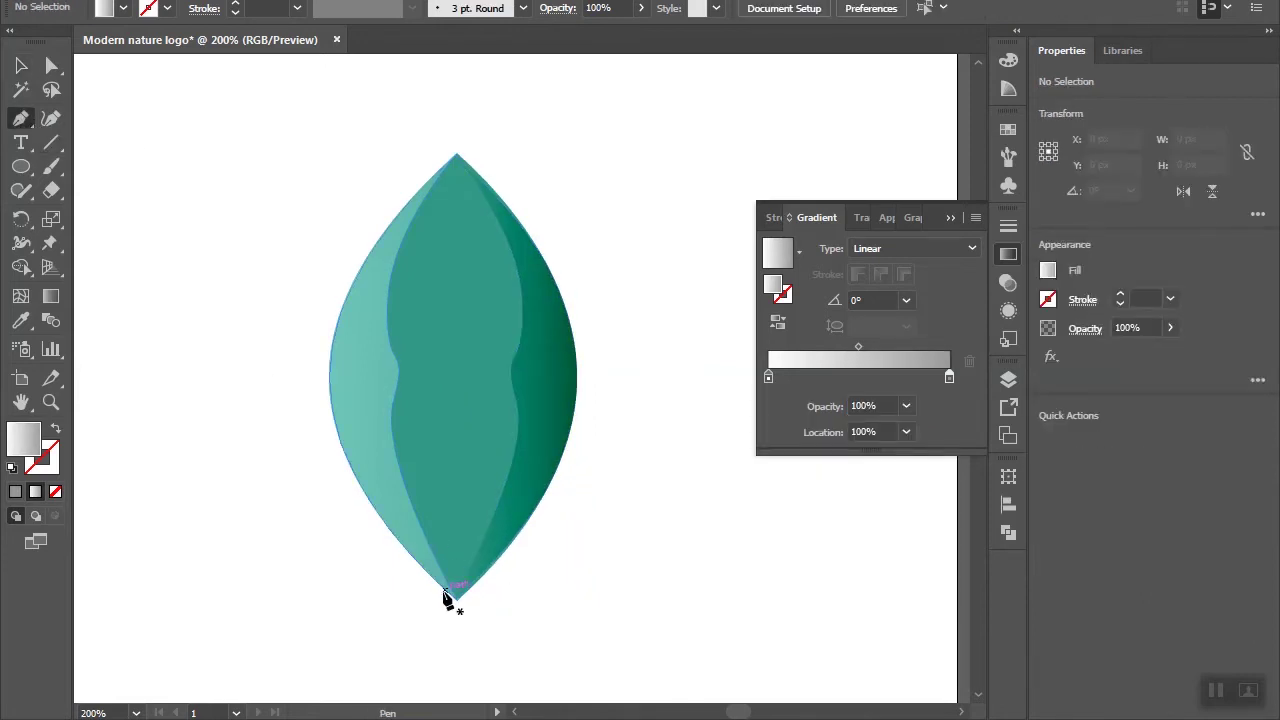
{"action": "left_click", "coordinate": [447, 597]}
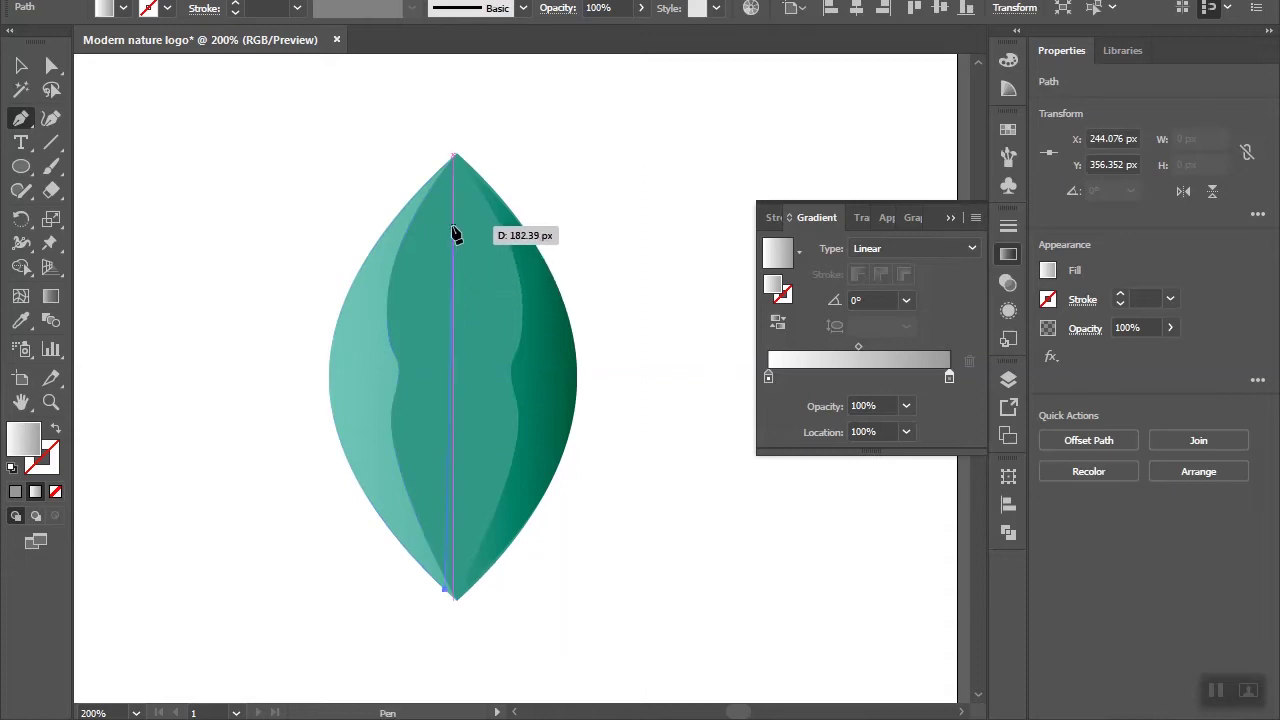
{"action": "left_click", "coordinate": [456, 224]}
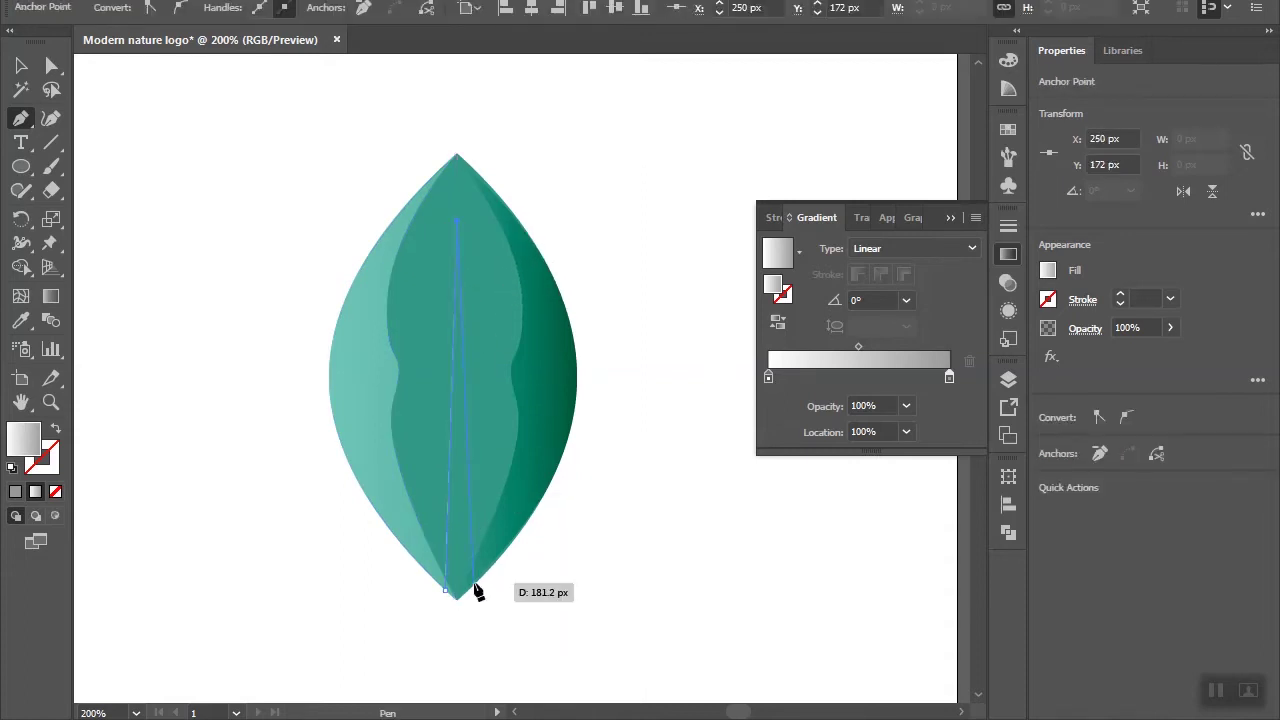
{"action": "left_click", "coordinate": [469, 590]}
{"action": "left_click", "coordinate": [457, 613]}
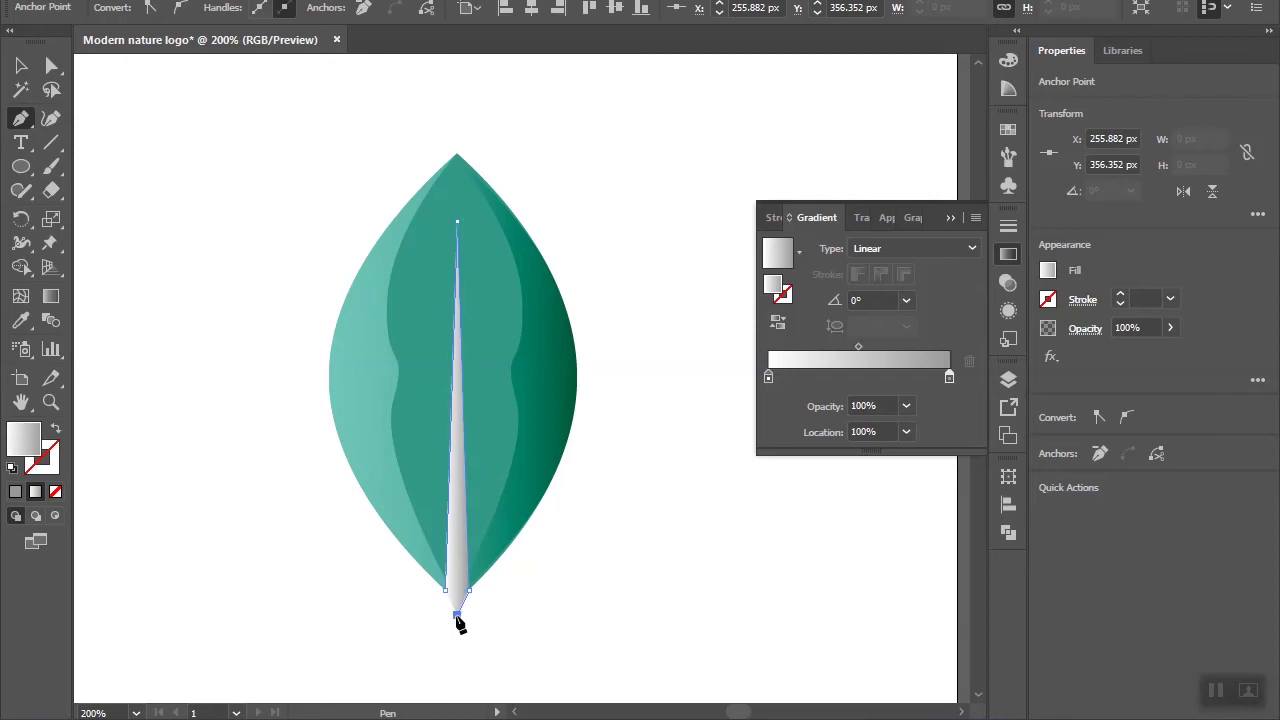
{"action": "left_click", "coordinate": [444, 590]}
Step: Merge the overlapping pieces at the leaf's bottom tip with Shape Builder and select the vein
{"action": "key", "text": "v"}
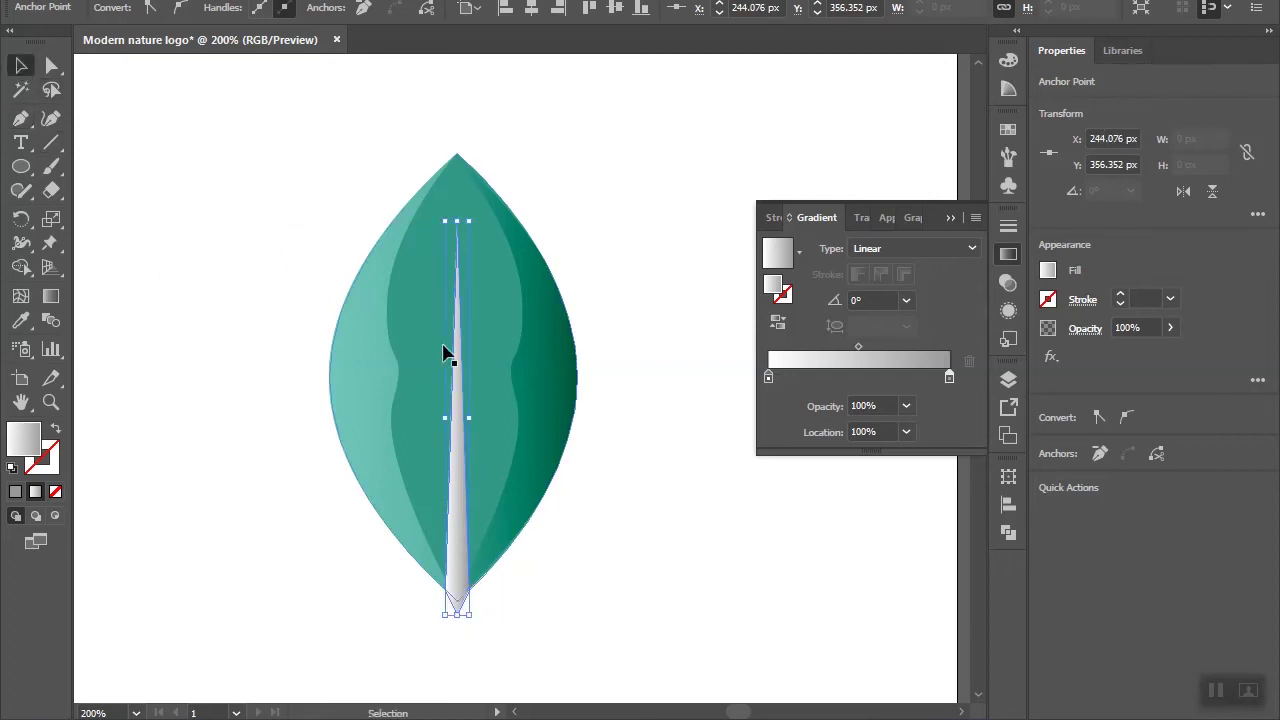
{"action": "left_click", "coordinate": [497, 334], "text": "shift"}
{"action": "left_click", "coordinate": [20, 267]}
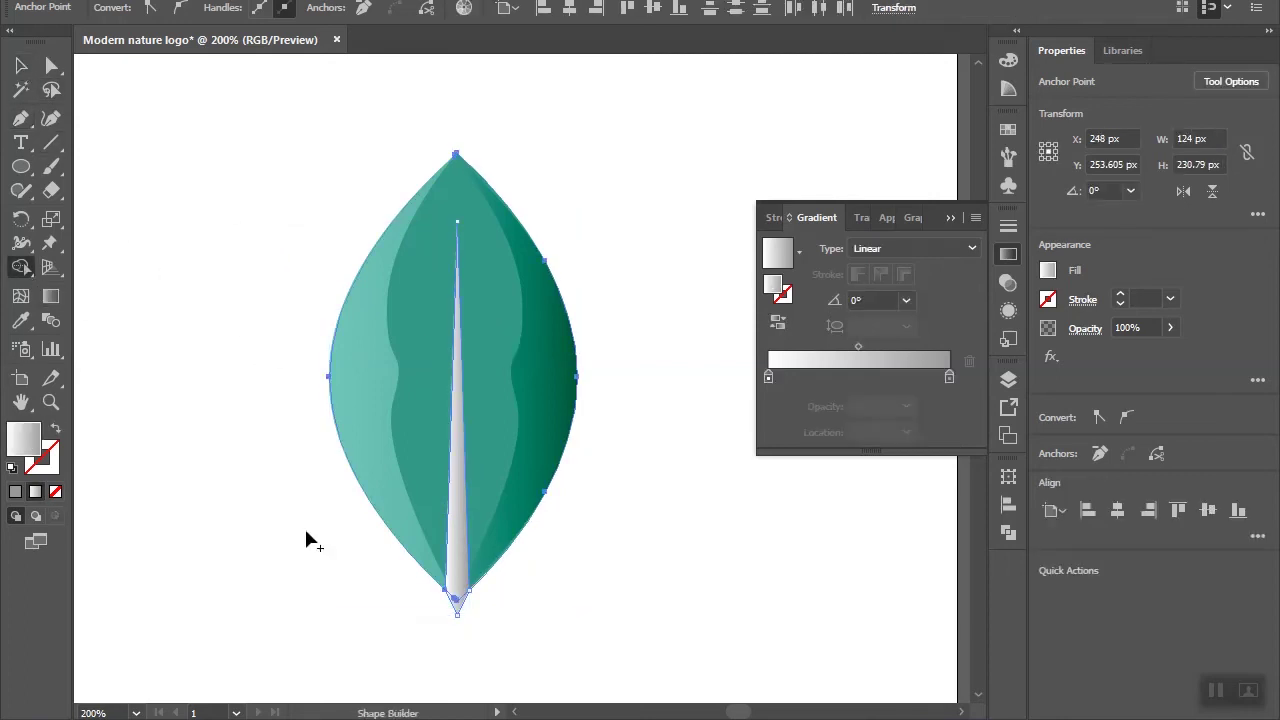
{"action": "scroll", "coordinate": [422, 628], "scroll_direction": "up", "scroll_amount": 2, "text": "alt"}
{"action": "mouse_move", "coordinate": [442, 604]}
{"action": "left_mouse_down"}
{"action": "mouse_move", "coordinate": [507, 600]}
{"action": "mouse_move", "coordinate": [495, 602]}
{"action": "left_mouse_up"}
{"action": "scroll", "coordinate": [491, 586], "scroll_direction": "down", "scroll_amount": 2, "text": "alt"}
{"action": "scroll", "coordinate": [491, 586], "scroll_direction": "down", "scroll_amount": 1, "text": "alt"}
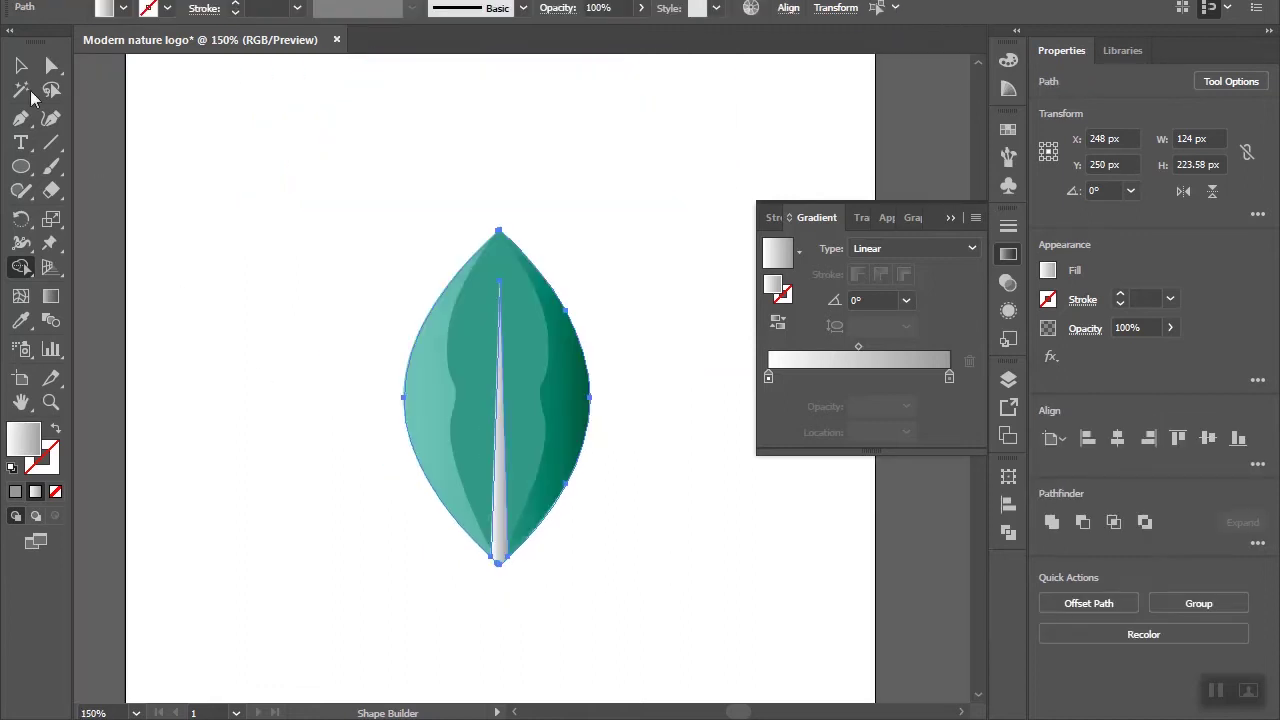
{"action": "key", "text": "v"}
{"action": "left_click", "coordinate": [499, 380]}
Step: Sample the leaf's teal onto the vein, then darken its fill to #17564a
{"action": "scroll", "coordinate": [603, 366], "scroll_direction": "up", "scroll_amount": 1, "text": "alt"}
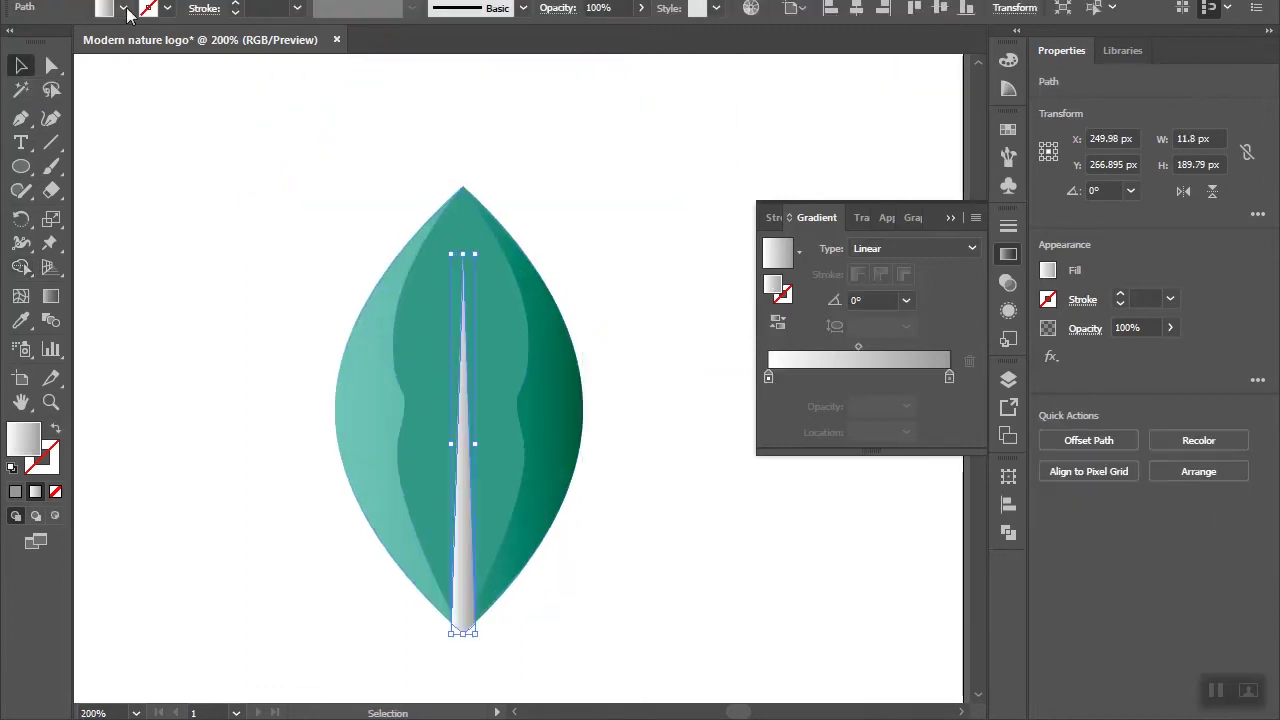
{"action": "left_click", "coordinate": [18, 326]}
{"action": "left_click", "coordinate": [434, 351]}
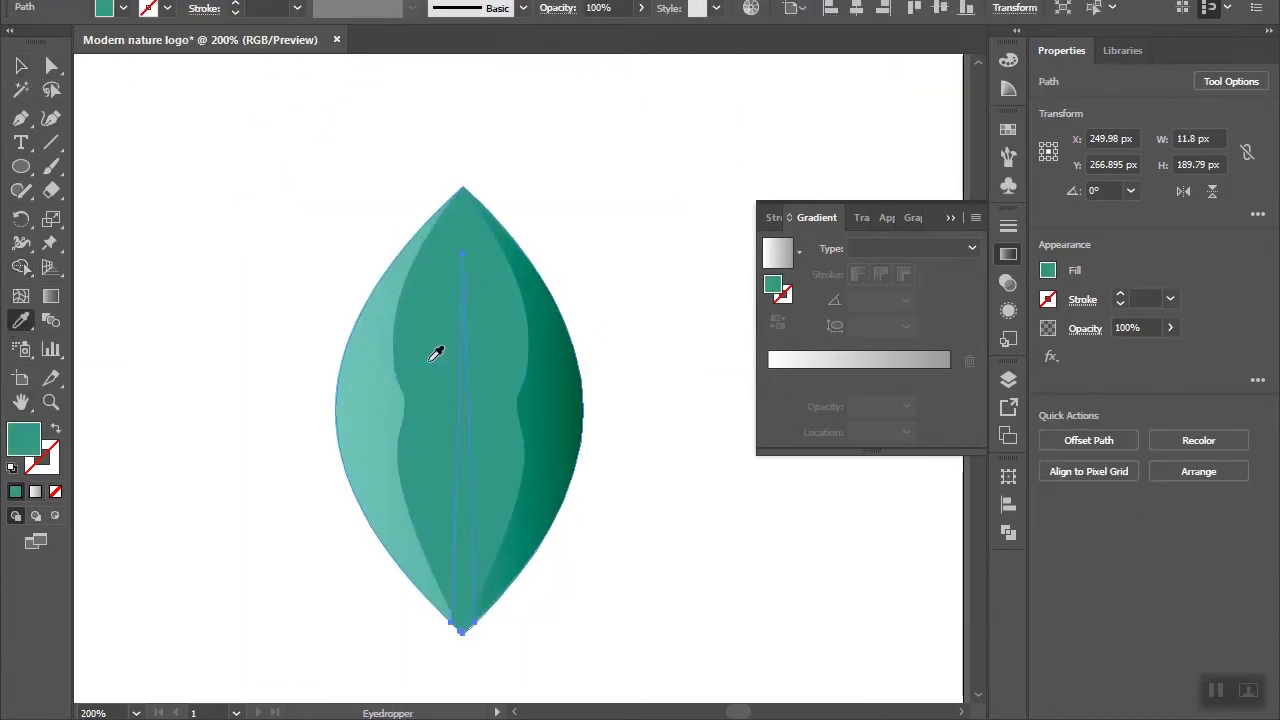
{"action": "double_click", "coordinate": [30, 440]}
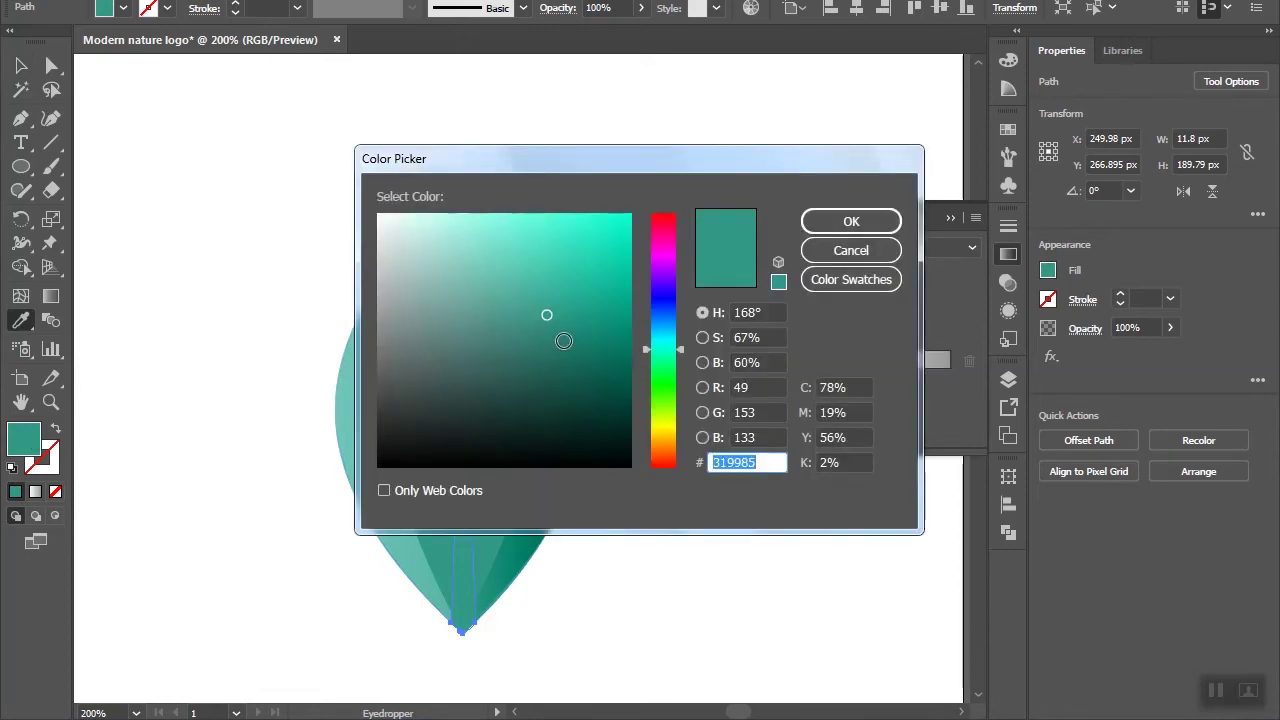
{"action": "left_click", "coordinate": [558, 343]}
{"action": "left_click", "coordinate": [561, 358]}
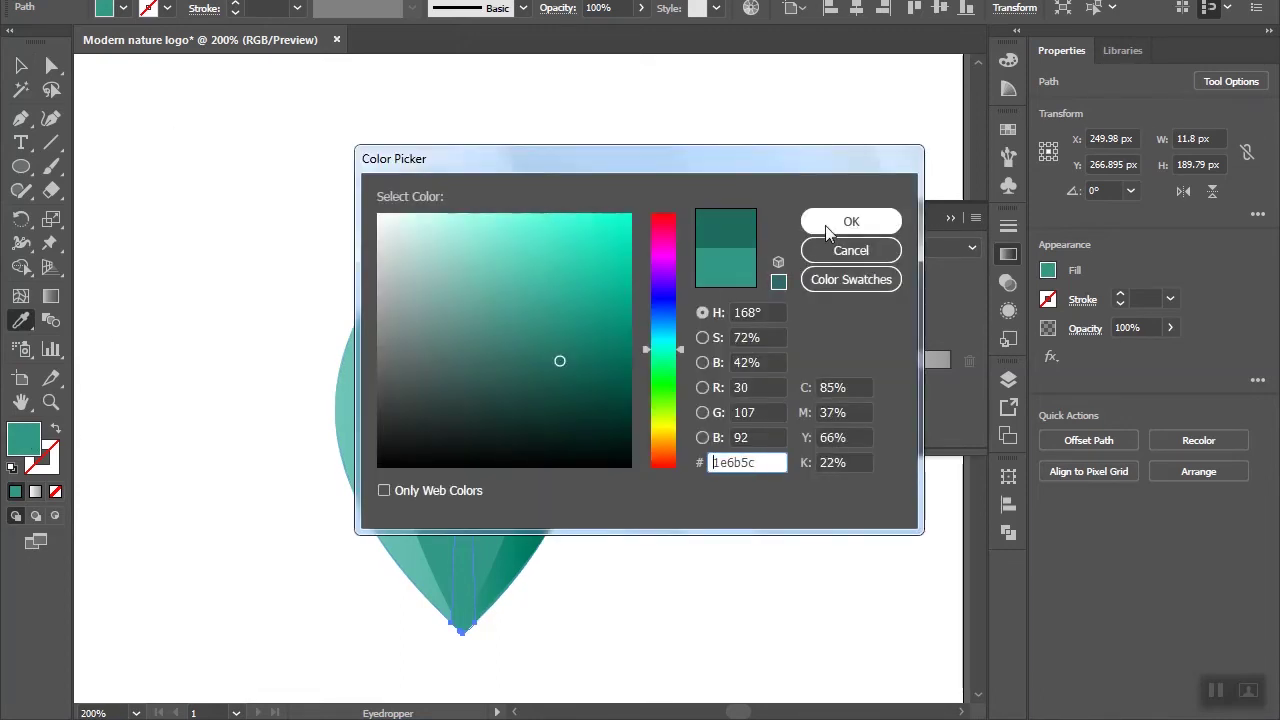
{"action": "left_click", "coordinate": [850, 221]}
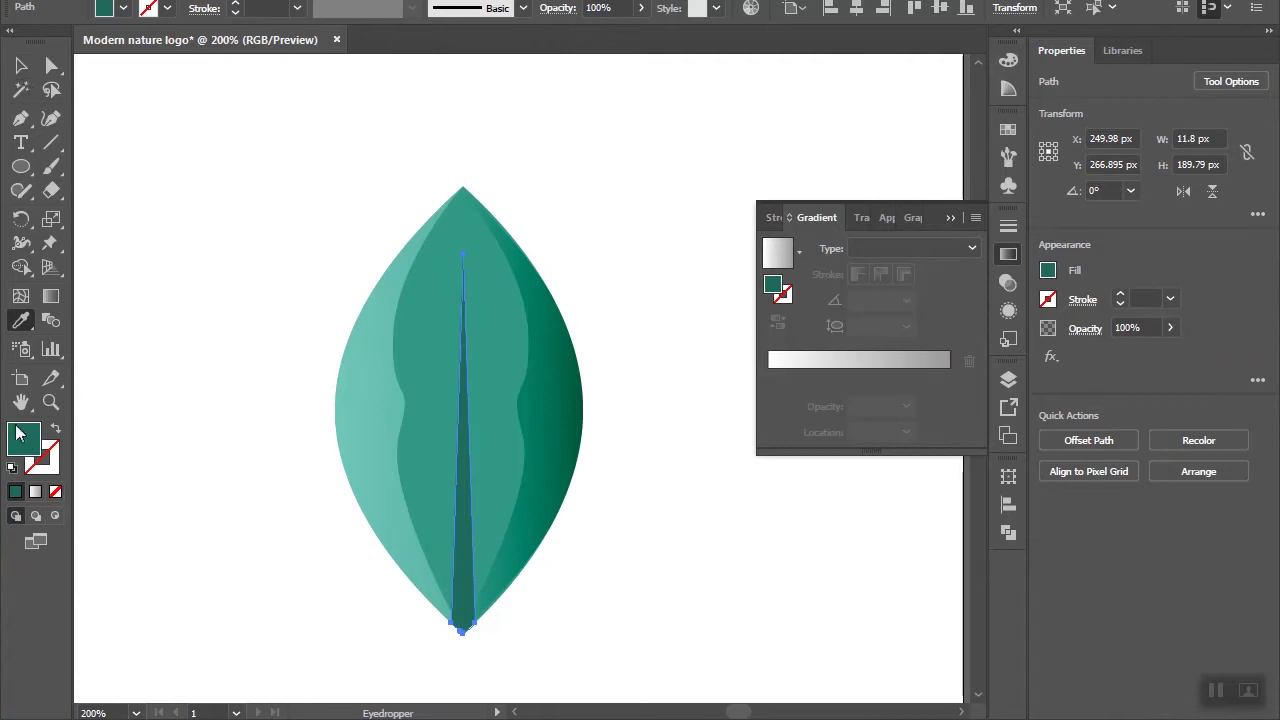
{"action": "double_click", "coordinate": [22, 436]}
{"action": "left_click", "coordinate": [567, 380]}
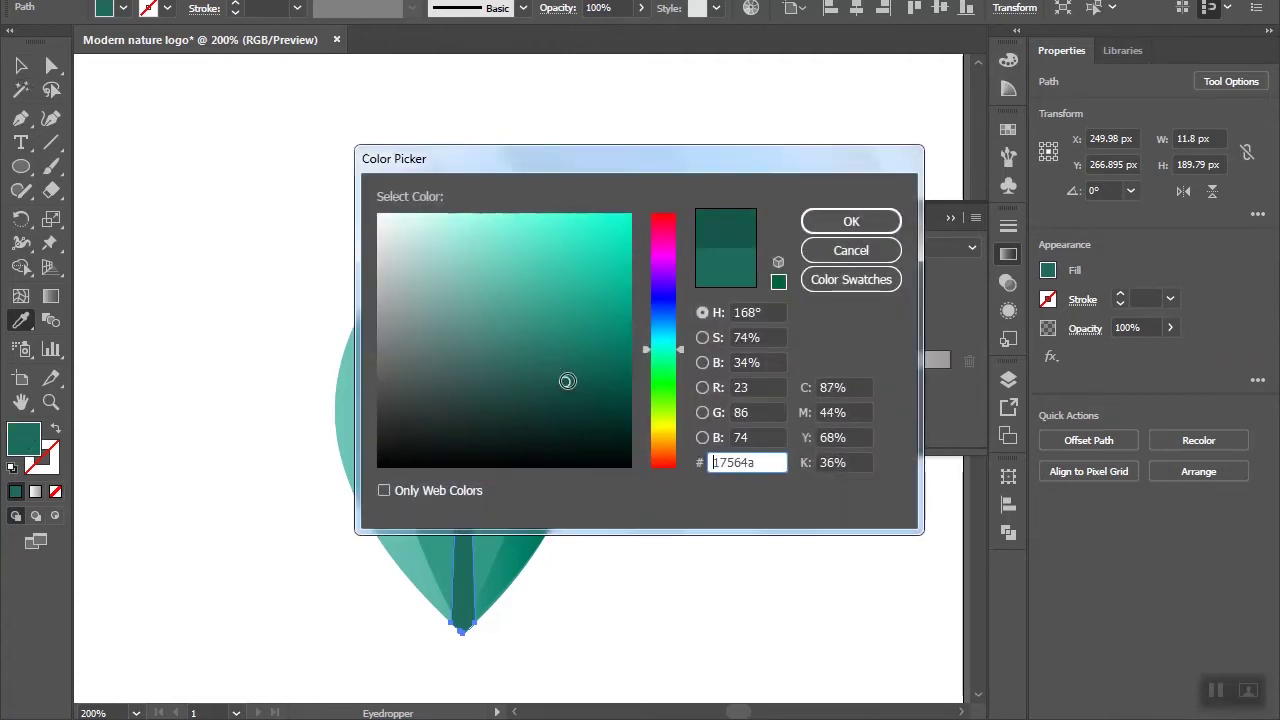
{"action": "left_click", "coordinate": [836, 222]}
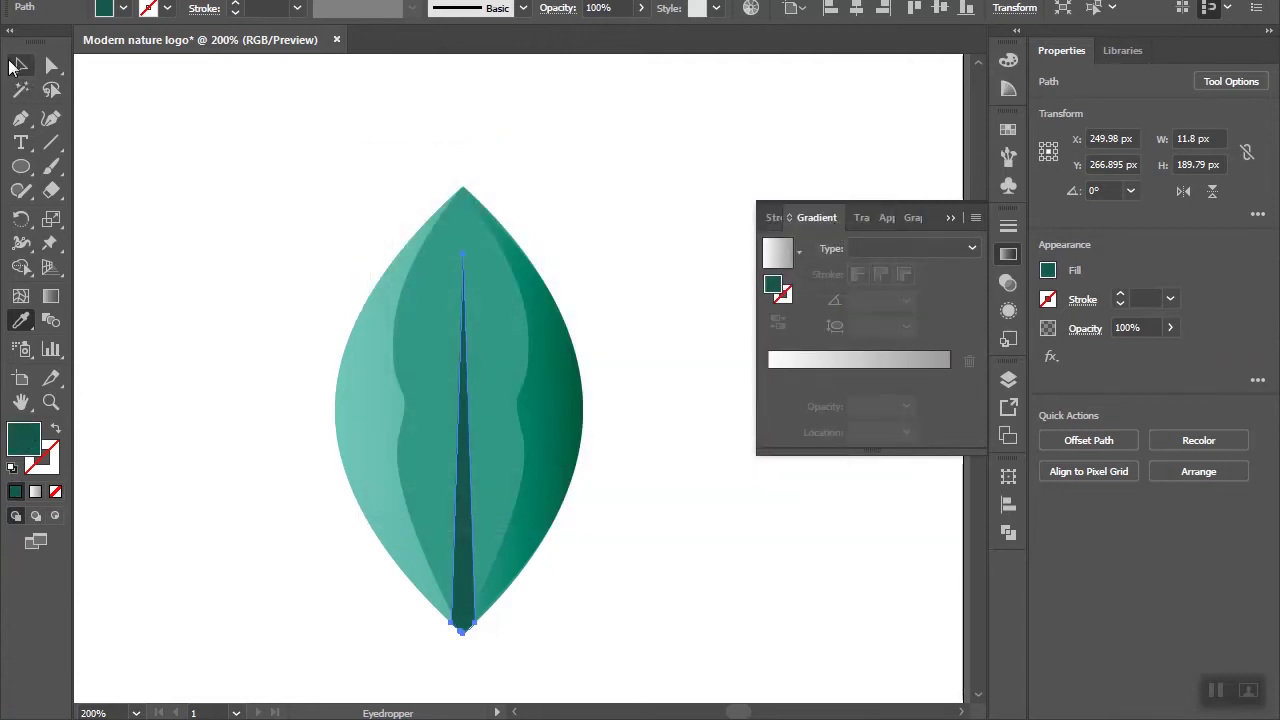
{"action": "left_click", "coordinate": [18, 66]}
{"action": "left_click", "coordinate": [194, 172]}
Step: Draw a small oval on the left half of the leaf
{"action": "key", "text": "ctrl+minus"}
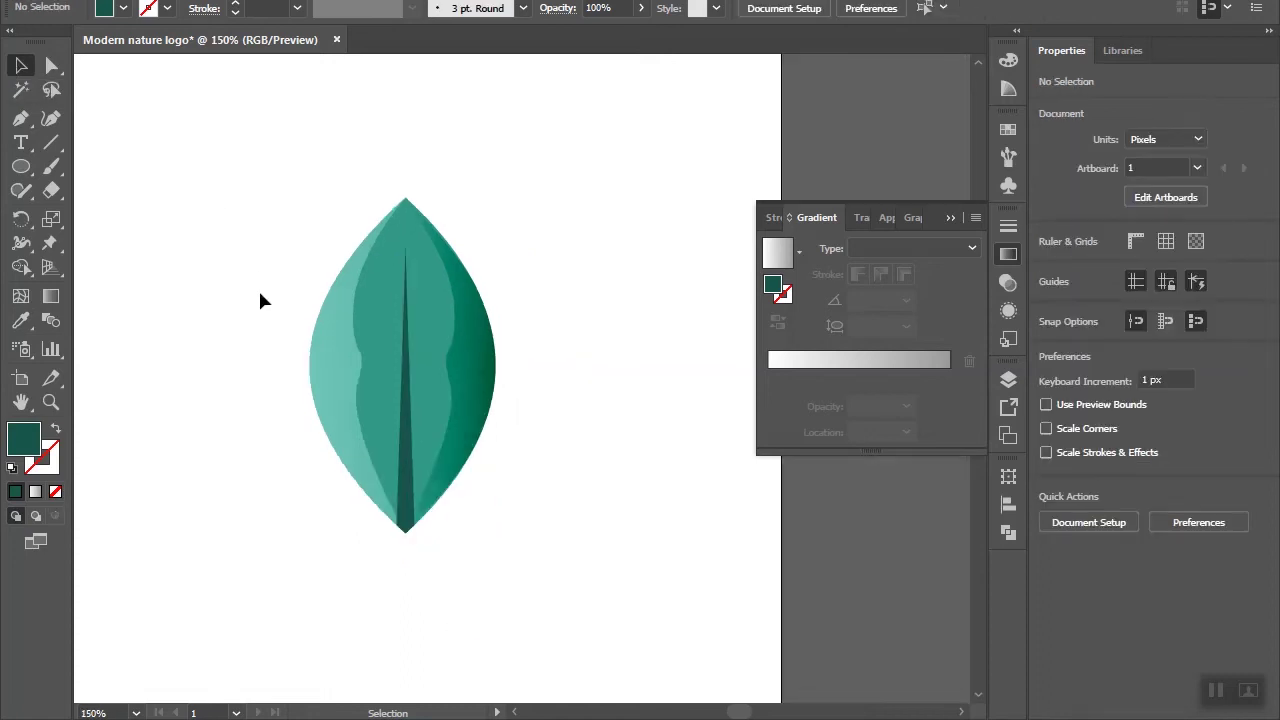
{"action": "scroll", "coordinate": [258, 297], "scroll_direction": "down", "scroll_amount": 2}
{"action": "scroll", "coordinate": [337, 286], "scroll_direction": "up", "scroll_amount": 4}
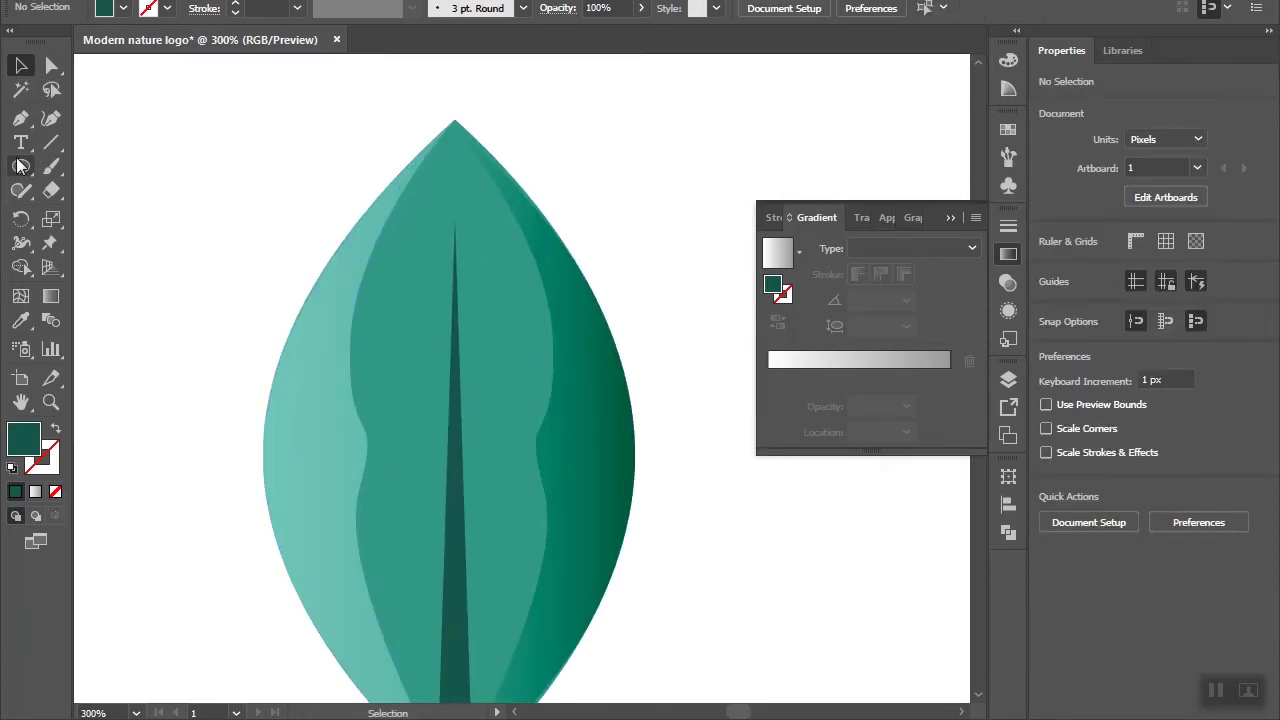
{"action": "left_click", "coordinate": [20, 166]}
{"action": "scroll", "coordinate": [398, 279], "scroll_direction": "up", "scroll_amount": 1}
{"action": "left_click_drag", "start_coordinate": [406, 294], "coordinate": [430, 340]}
{"action": "left_click", "coordinate": [20, 66]}
{"action": "left_click", "coordinate": [167, 136]}
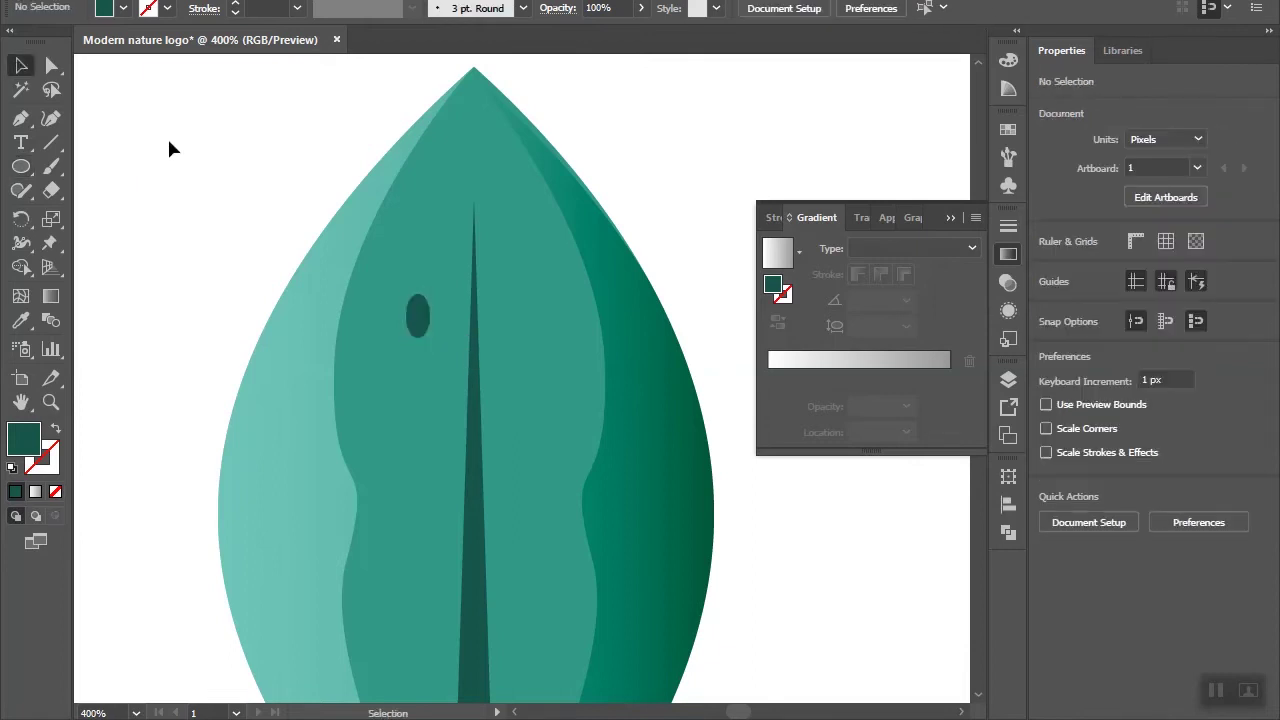
Step: Duplicate the oval slightly upward, then Minus Front to leave a dark crescent shadow beneath it
{"action": "scroll", "coordinate": [420, 318], "scroll_direction": "up", "scroll_amount": 1}
{"action": "left_click", "coordinate": [420, 318]}
{"action": "scroll", "coordinate": [420, 318], "scroll_direction": "up", "scroll_amount": 3}
{"action": "mouse_move", "coordinate": [443, 320]}
{"action": "left_mouse_down"}
{"action": "mouse_move", "coordinate": [443, 292]}
{"action": "mouse_move", "coordinate": [321, 258]}
{"action": "left_mouse_up"}
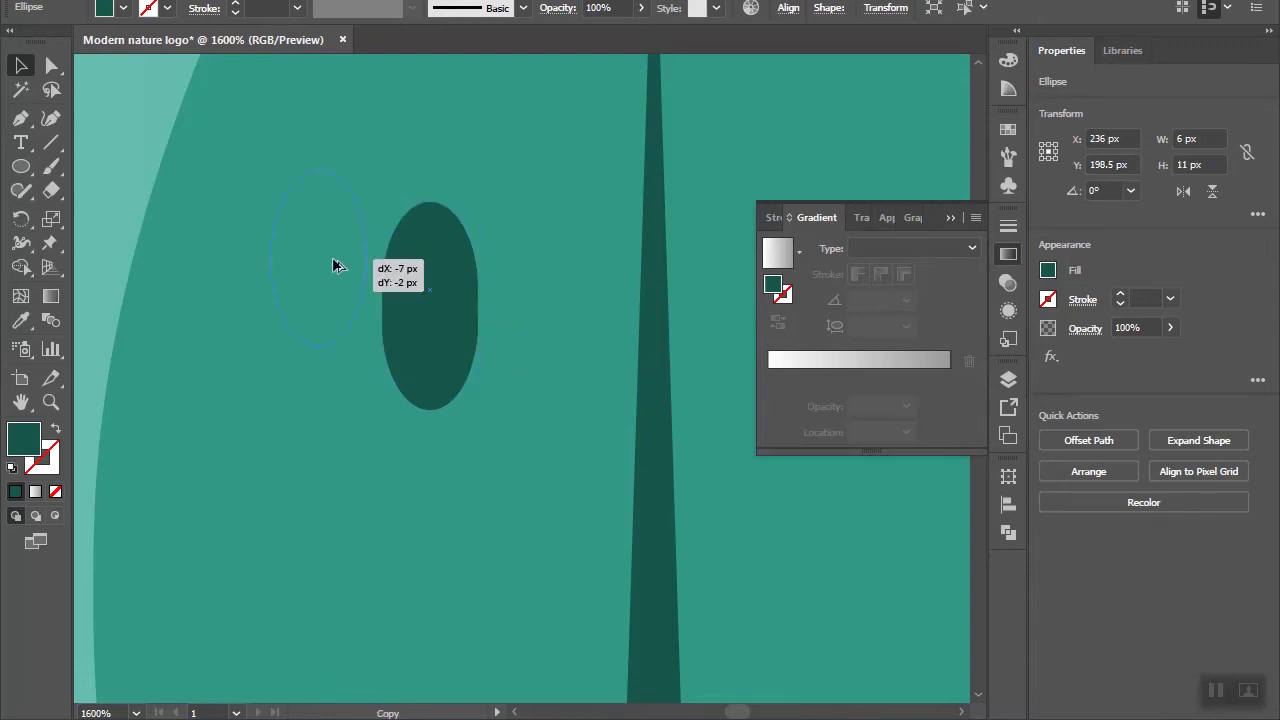
{"action": "left_click", "coordinate": [443, 275]}
{"action": "left_click", "coordinate": [450, 405], "text": "shift"}
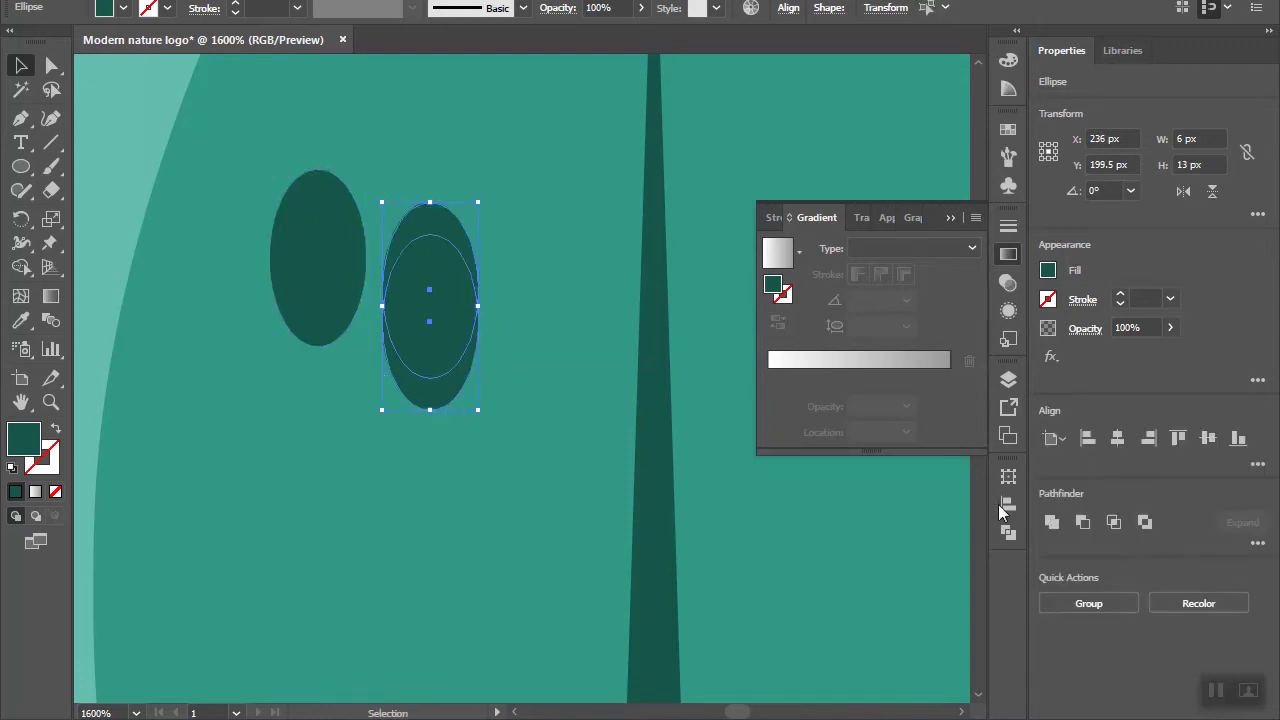
{"action": "left_click", "coordinate": [1083, 522]}
{"action": "mouse_move", "coordinate": [430, 395]}
{"action": "left_mouse_down"}
{"action": "mouse_move", "coordinate": [400, 265]}
{"action": "mouse_move", "coordinate": [425, 290]}
{"action": "left_mouse_up"}
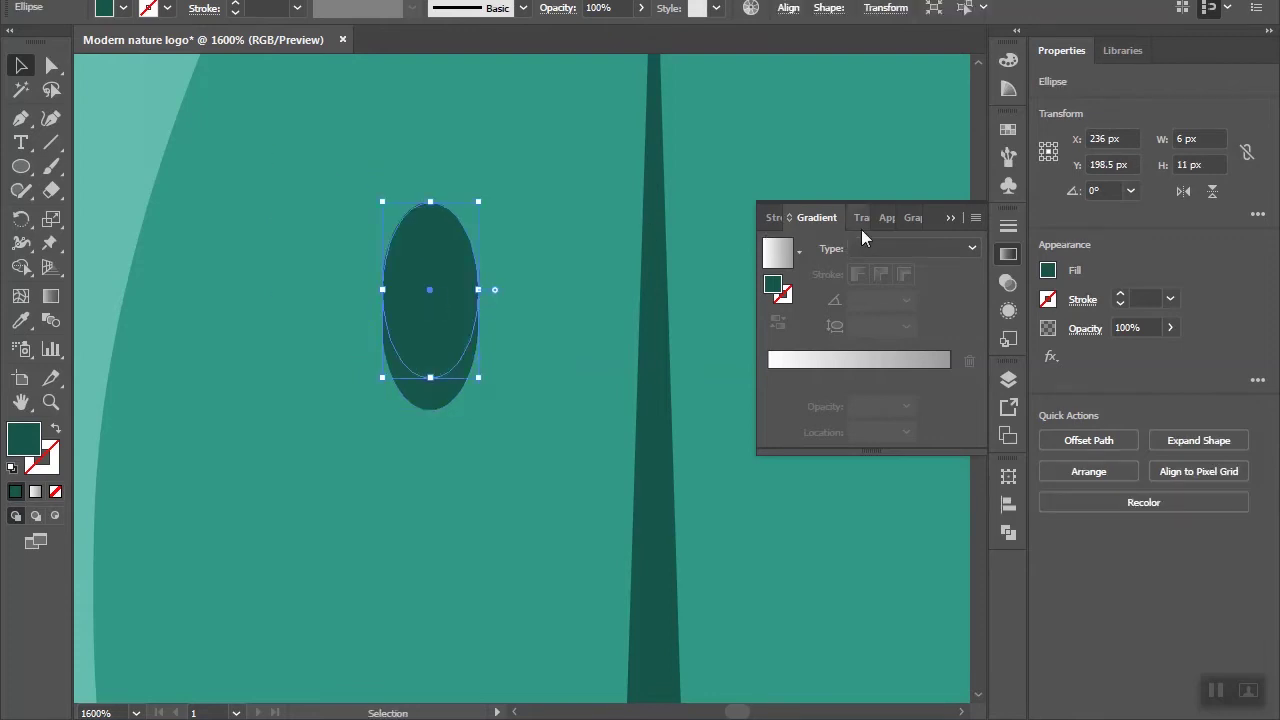
Step: Eyedropper the leaf's light gradient onto the top oval
{"action": "key", "text": "i"}
{"action": "left_click", "coordinate": [132, 189]}
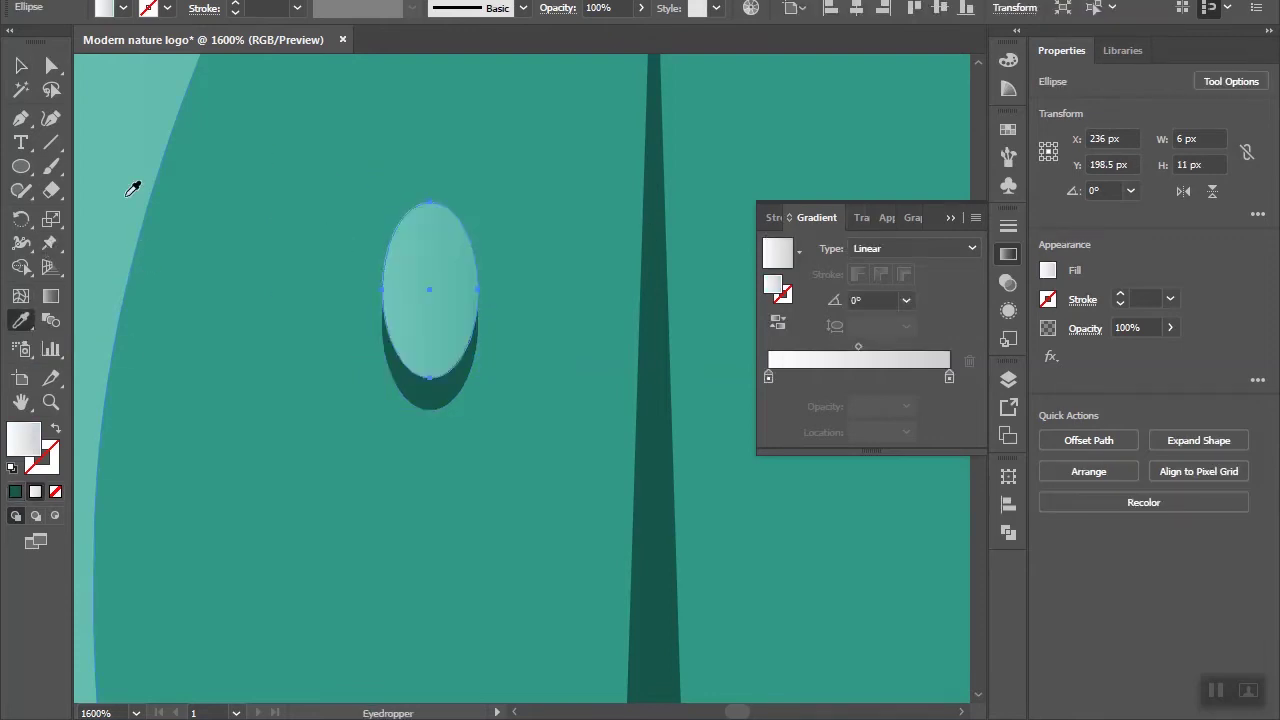
{"action": "left_click", "coordinate": [22, 67]}
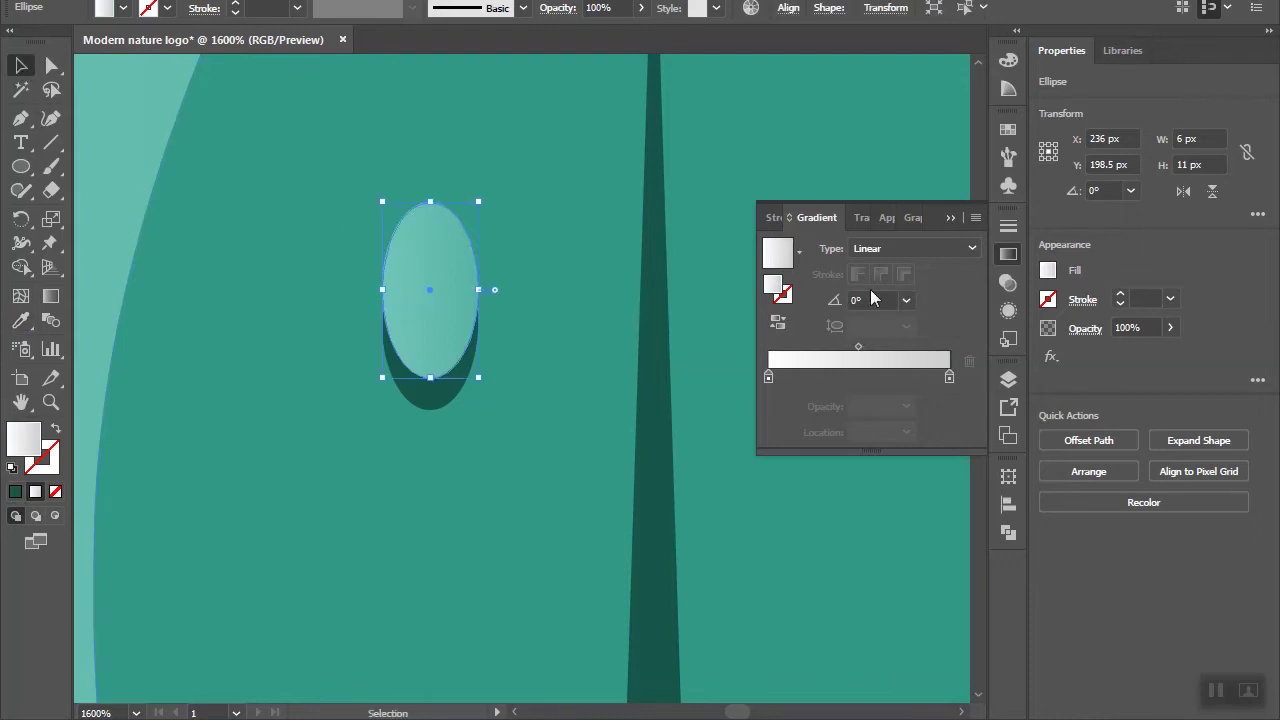
Step: Shrink a copy of the oval into a small upper-left circle, trimmed to the oval with Shape Builder
{"action": "scroll", "coordinate": [438, 247], "scroll_direction": "up", "scroll_amount": 1}
{"action": "scroll", "coordinate": [432, 293], "scroll_direction": "up", "scroll_amount": 1}
{"action": "left_click_drag", "start_coordinate": [432, 293], "coordinate": [433, 261]}
{"action": "left_click_drag", "start_coordinate": [434, 437], "coordinate": [436, 320]}
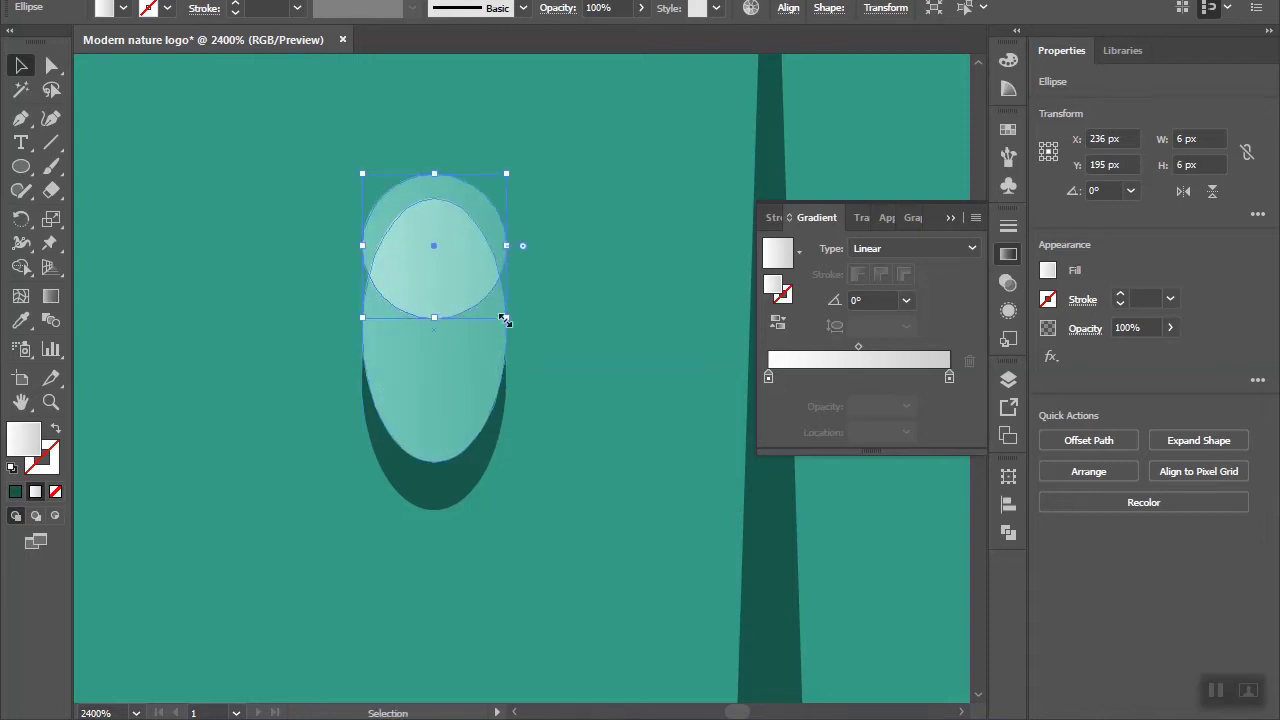
{"action": "mouse_move", "coordinate": [466, 271]}
{"action": "left_mouse_down"}
{"action": "mouse_move", "coordinate": [426, 275]}
{"action": "mouse_move", "coordinate": [426, 250]}
{"action": "left_mouse_up"}
{"action": "left_click", "coordinate": [455, 352], "text": "shift"}
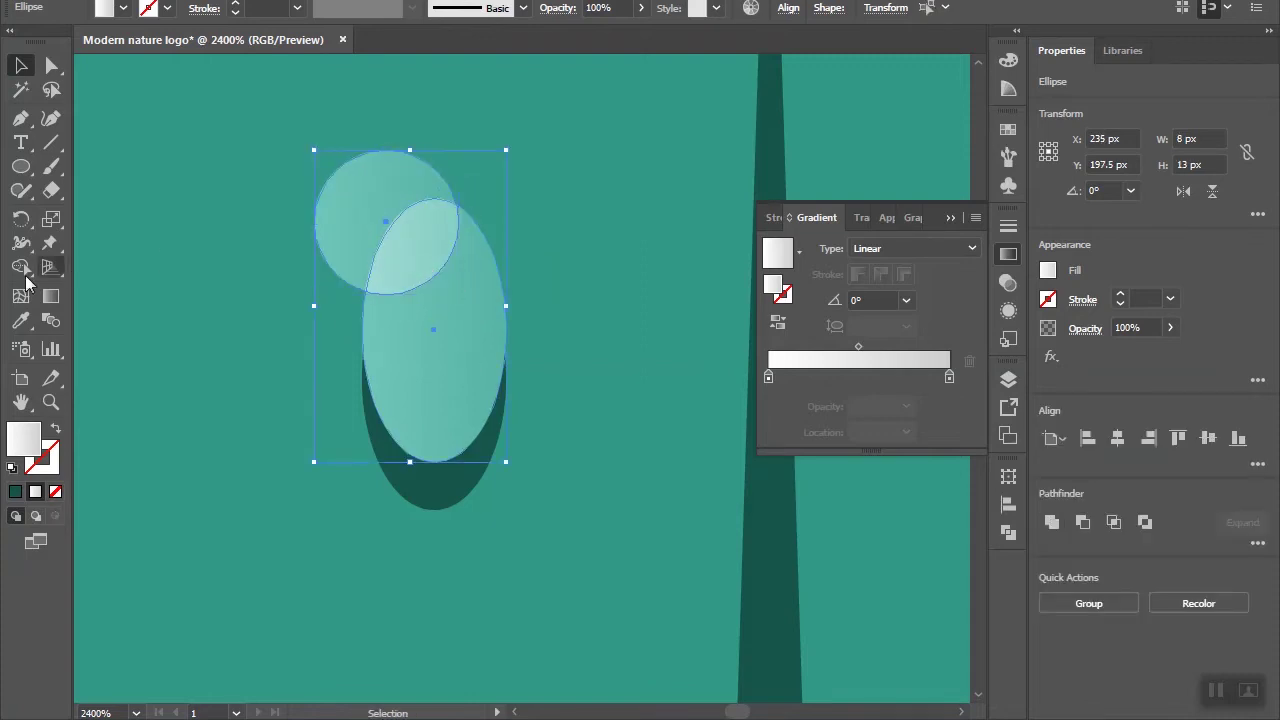
{"action": "left_click", "coordinate": [20, 266]}
{"action": "left_click", "coordinate": [343, 191], "text": "alt"}
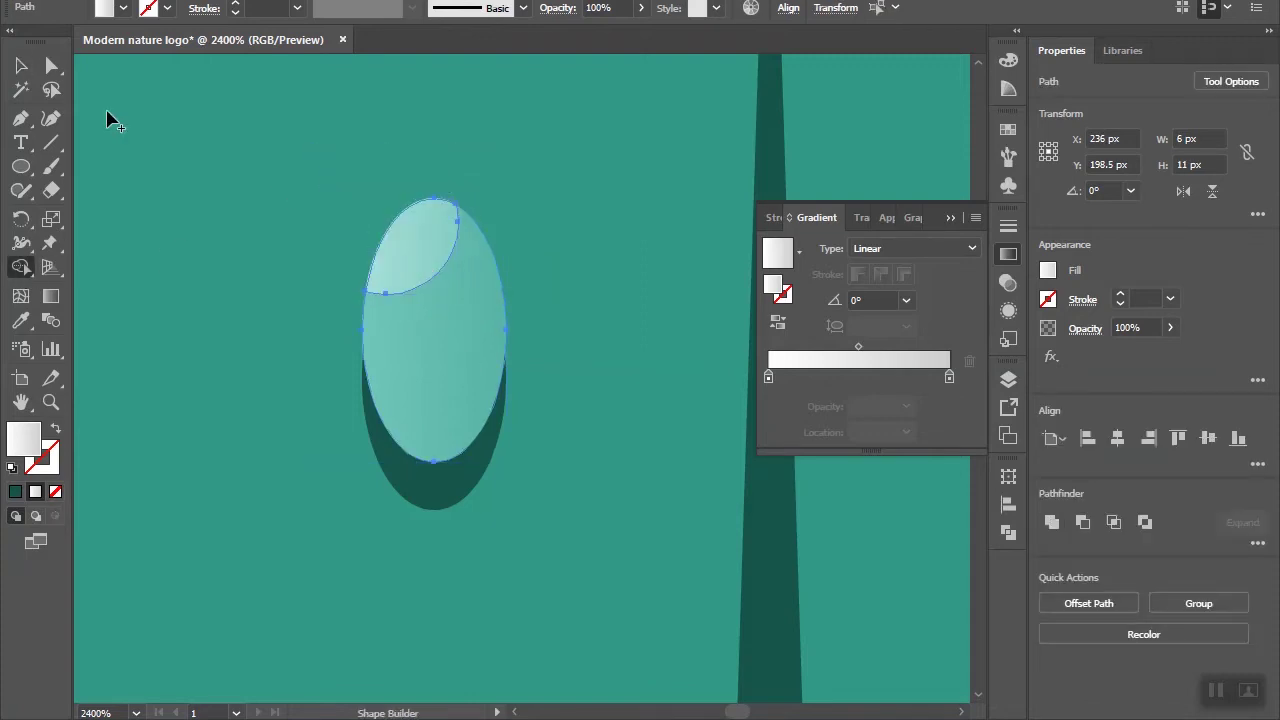
Step: Duplicate the droplet oval slightly upward and shorten the copy from the top
{"action": "left_click", "coordinate": [20, 66]}
{"action": "left_click", "coordinate": [449, 300]}
{"action": "left_click", "coordinate": [453, 330]}
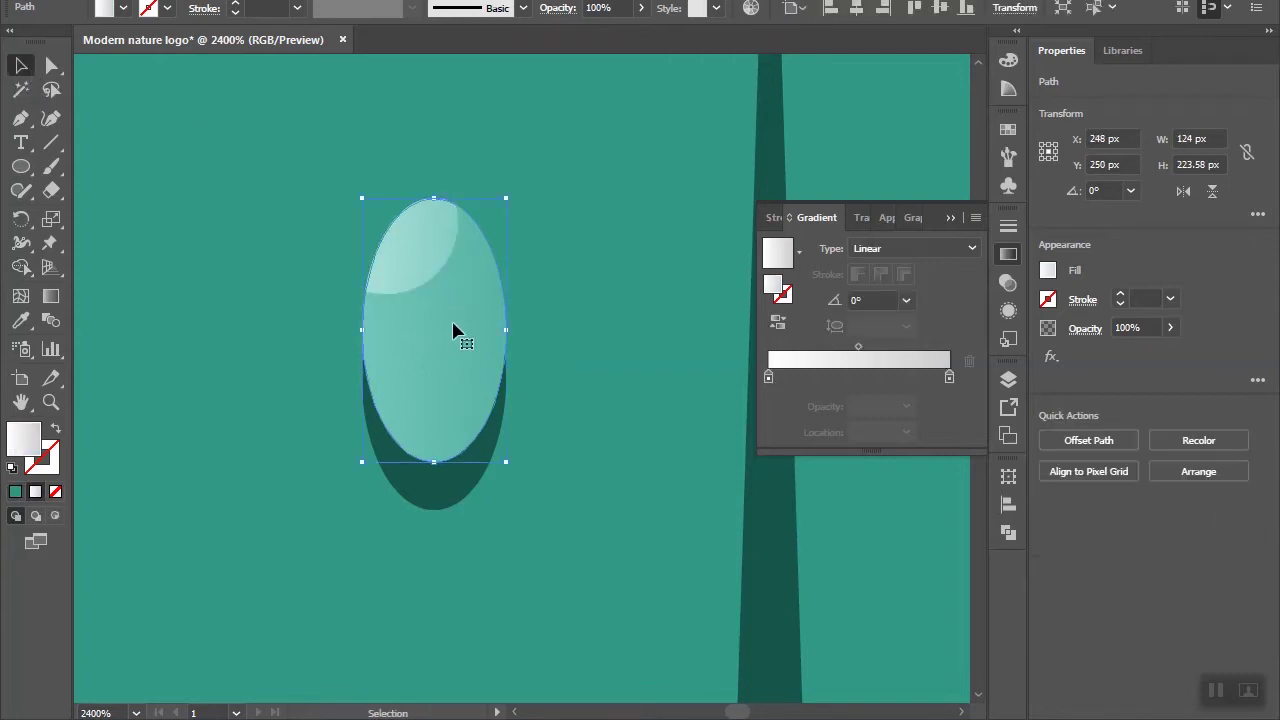
{"action": "left_click_drag", "start_coordinate": [453, 330], "coordinate": [453, 306]}
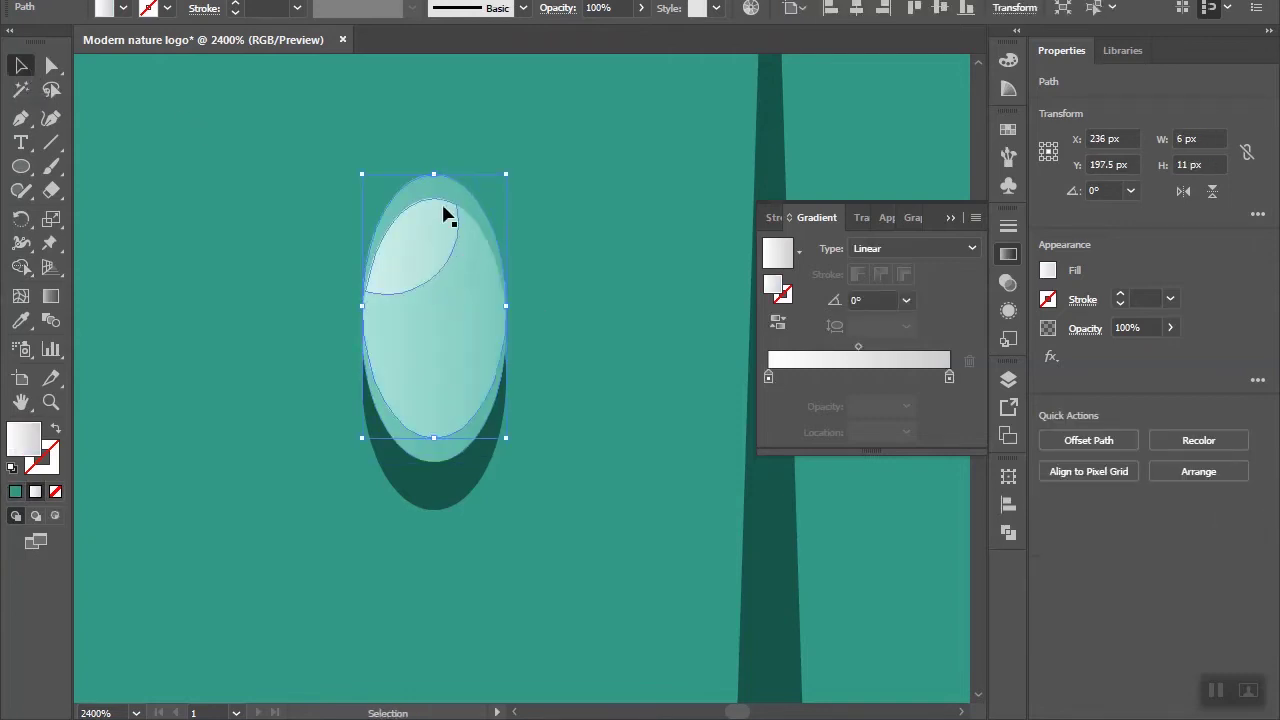
{"action": "left_click_drag", "start_coordinate": [434, 174], "coordinate": [434, 198]}
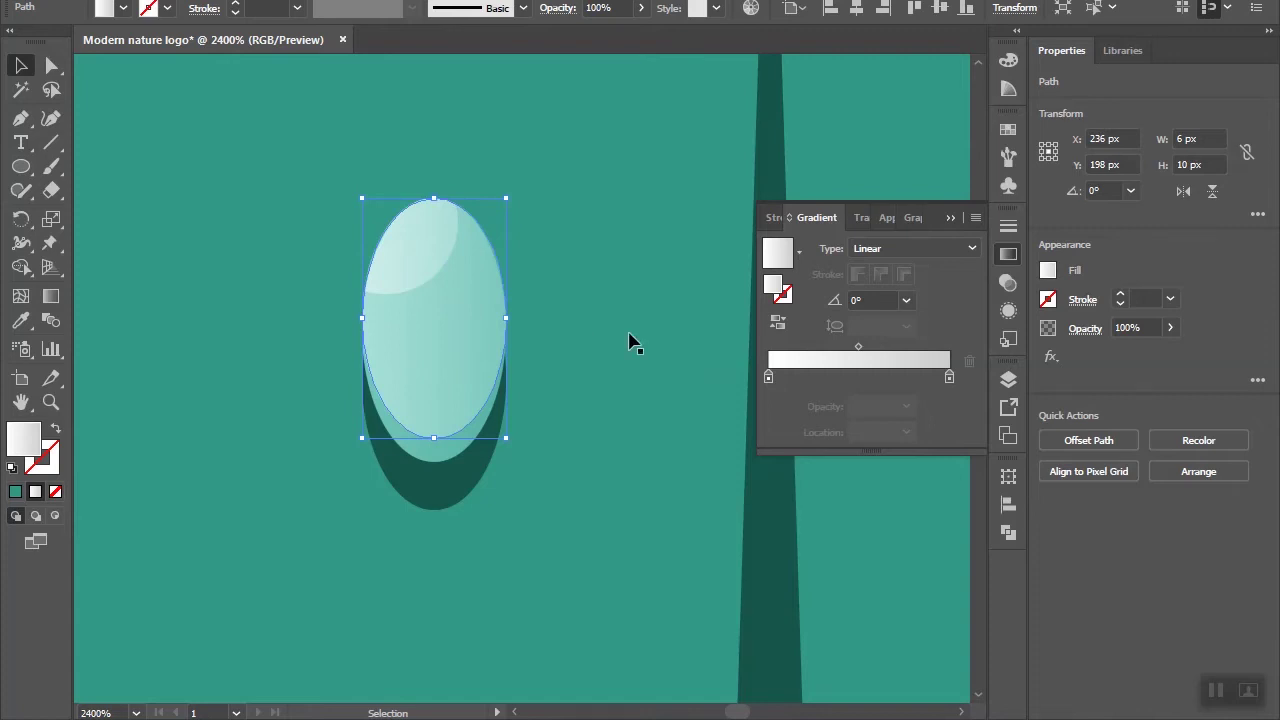
Step: Set the droplet oval's blending mode to Soft Light after trying Multiply, Lighten and Screen
{"action": "left_click", "coordinate": [428, 278]}
{"action": "left_click", "coordinate": [480, 330]}
{"action": "left_click", "coordinate": [863, 220]}
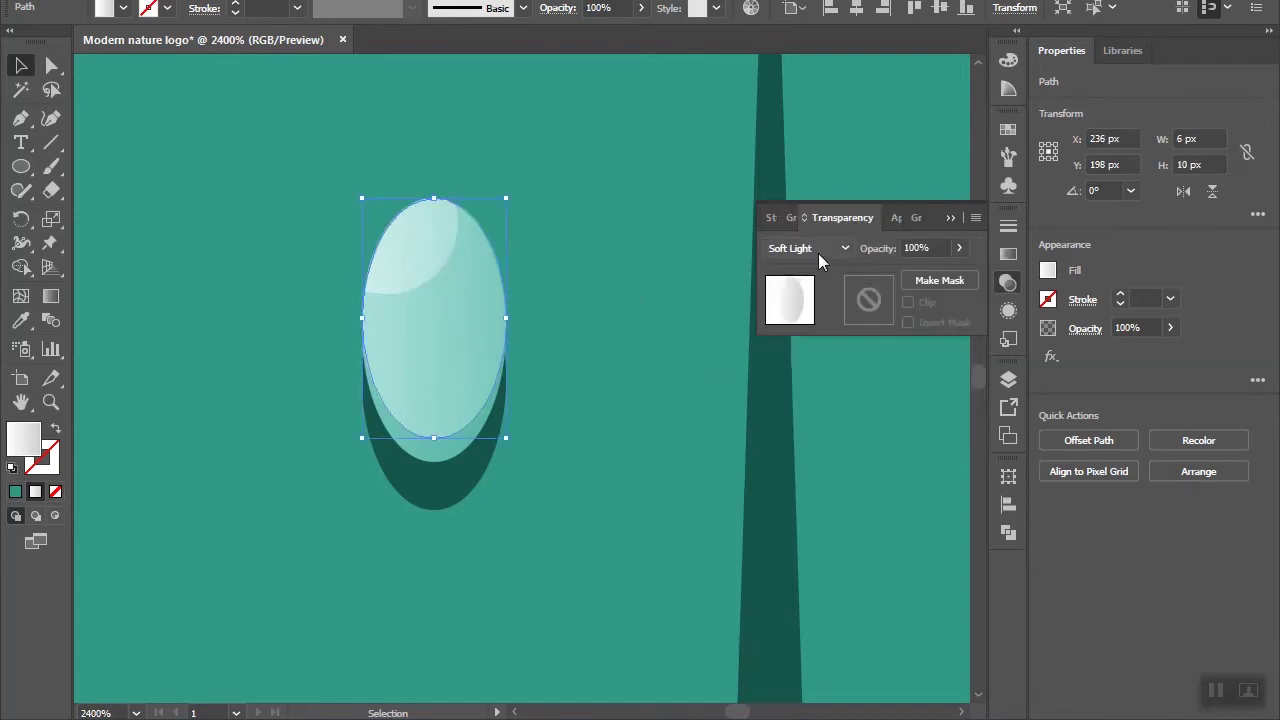
{"action": "left_click", "coordinate": [818, 250]}
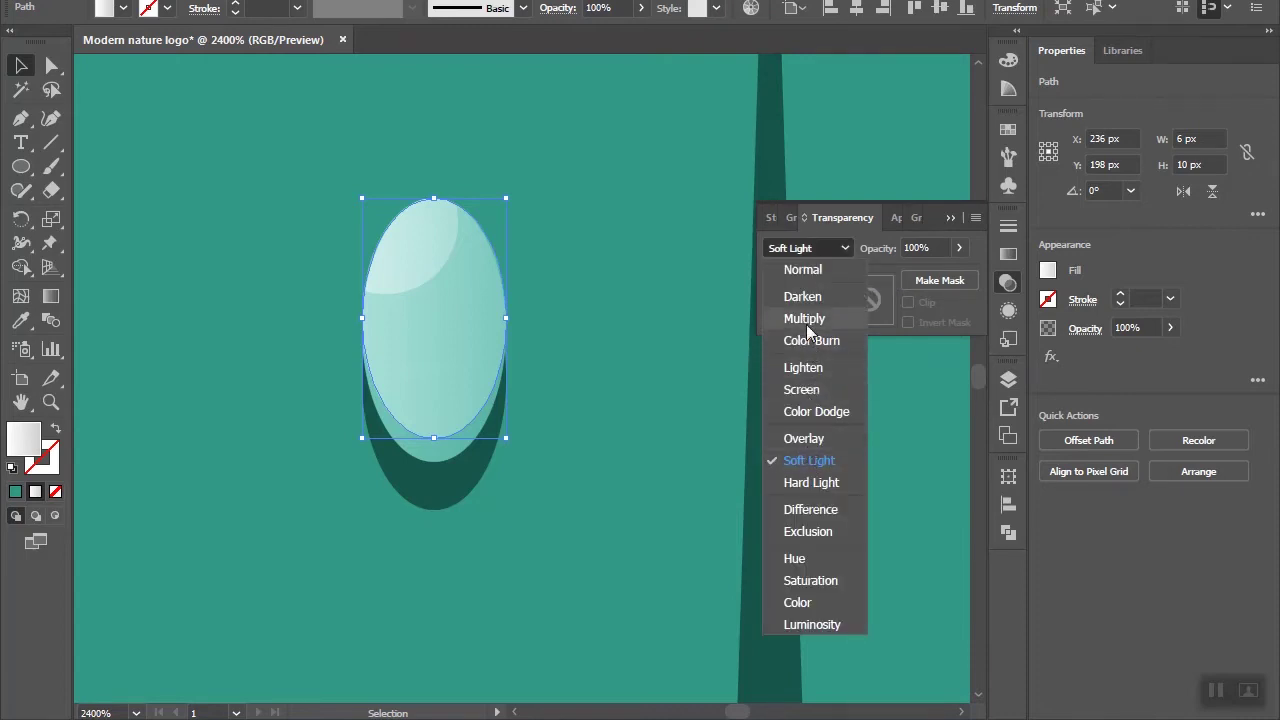
{"action": "left_click", "coordinate": [804, 318]}
{"action": "left_click", "coordinate": [808, 250]}
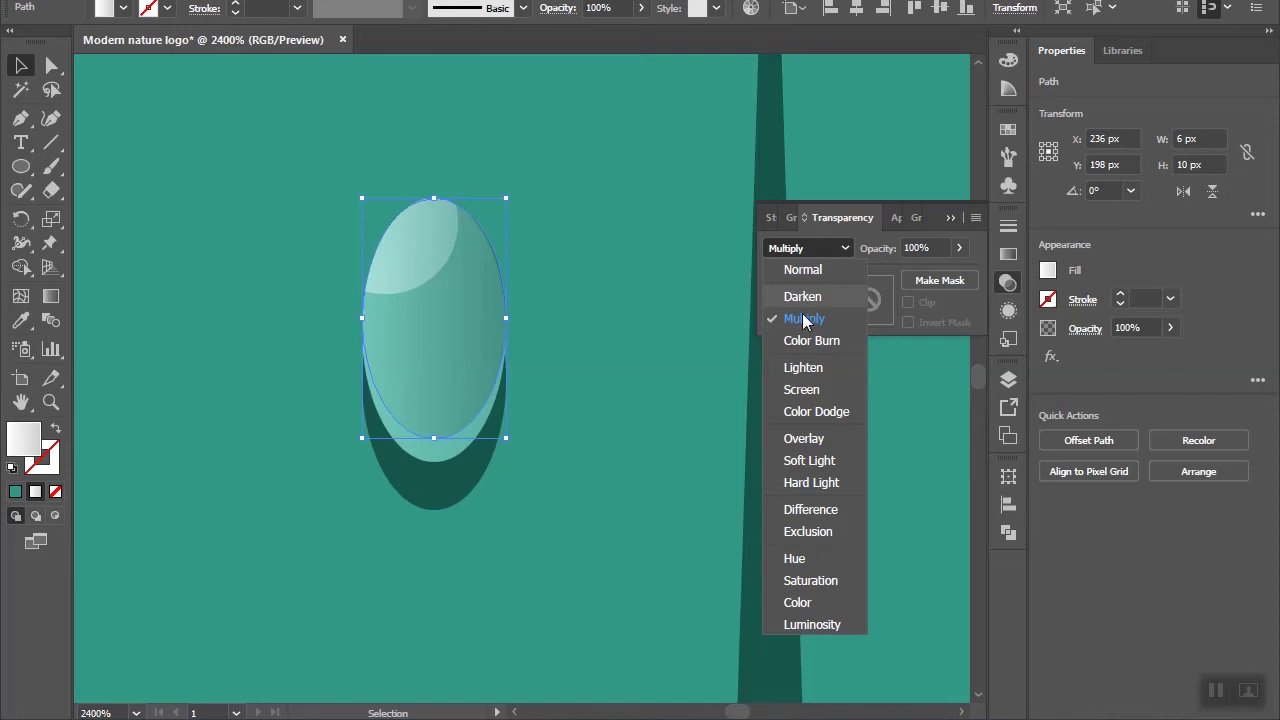
{"action": "left_click", "coordinate": [799, 369]}
{"action": "left_click", "coordinate": [803, 248]}
{"action": "left_click", "coordinate": [810, 391]}
{"action": "left_click", "coordinate": [801, 248]}
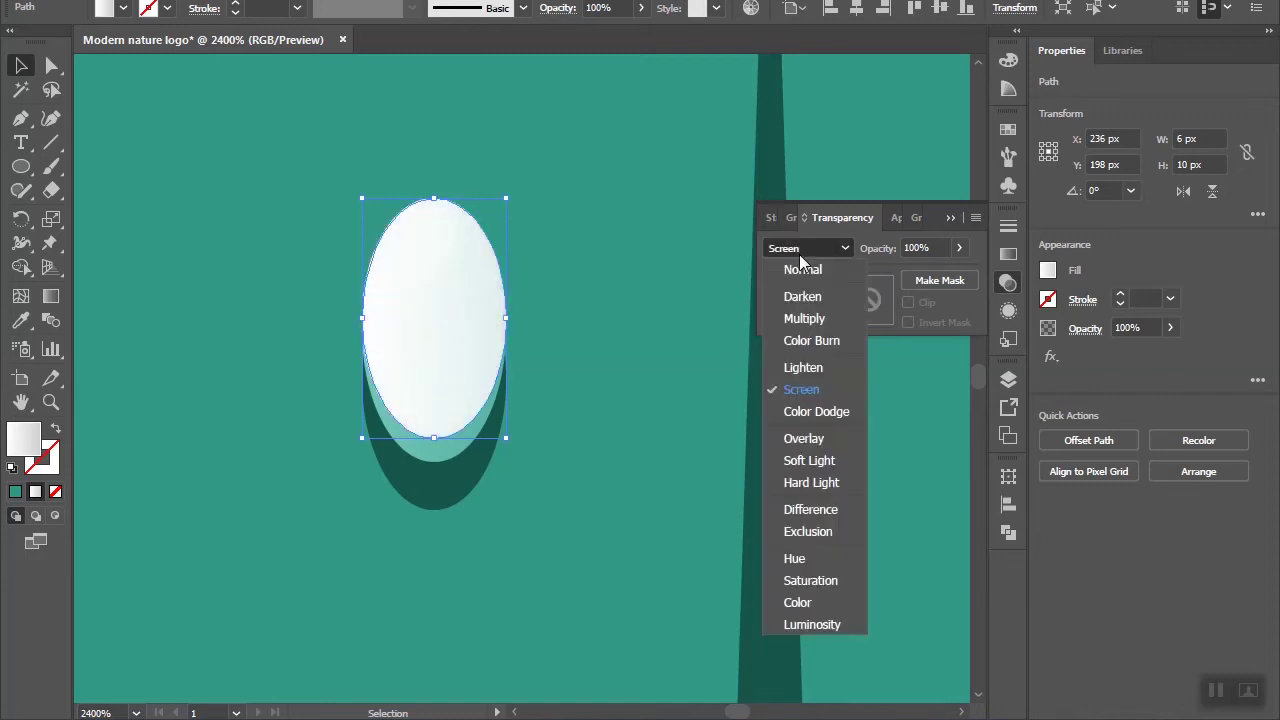
{"action": "left_click", "coordinate": [803, 460]}
Step: Set the highlight crescent's blending mode to Screen
{"action": "left_click", "coordinate": [415, 270]}
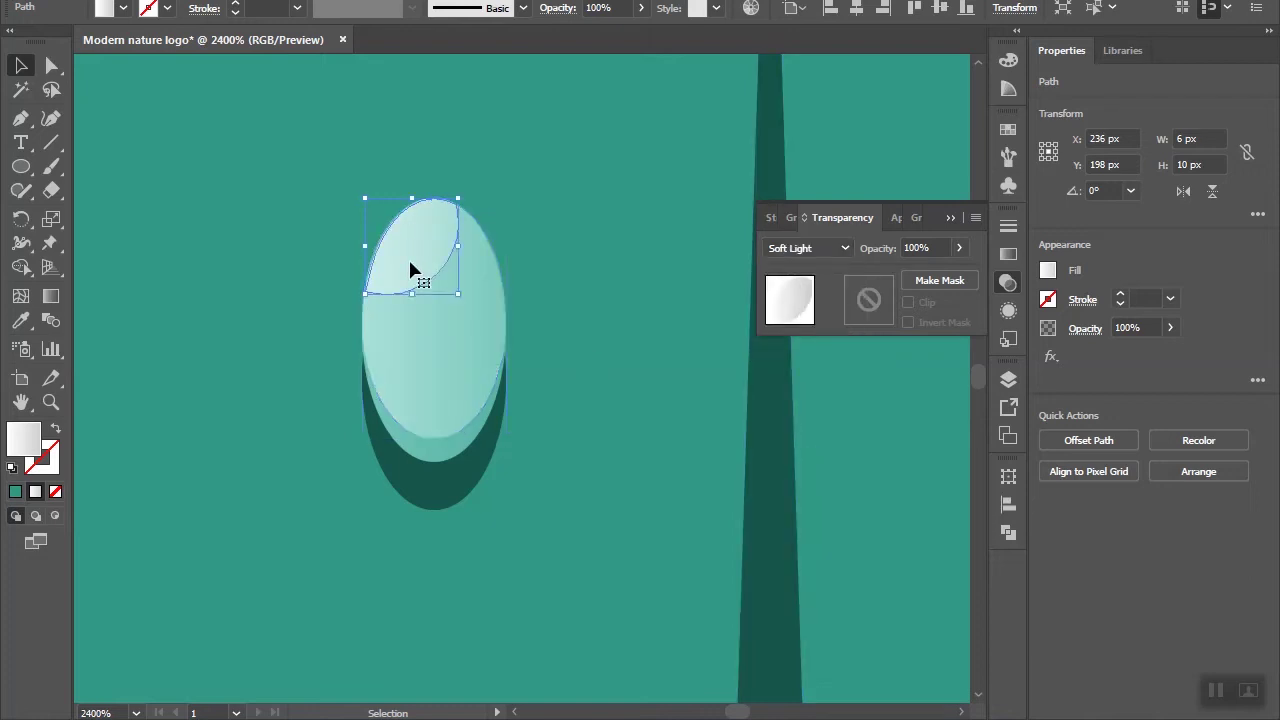
{"action": "left_click", "coordinate": [790, 249]}
{"action": "left_click", "coordinate": [803, 391]}
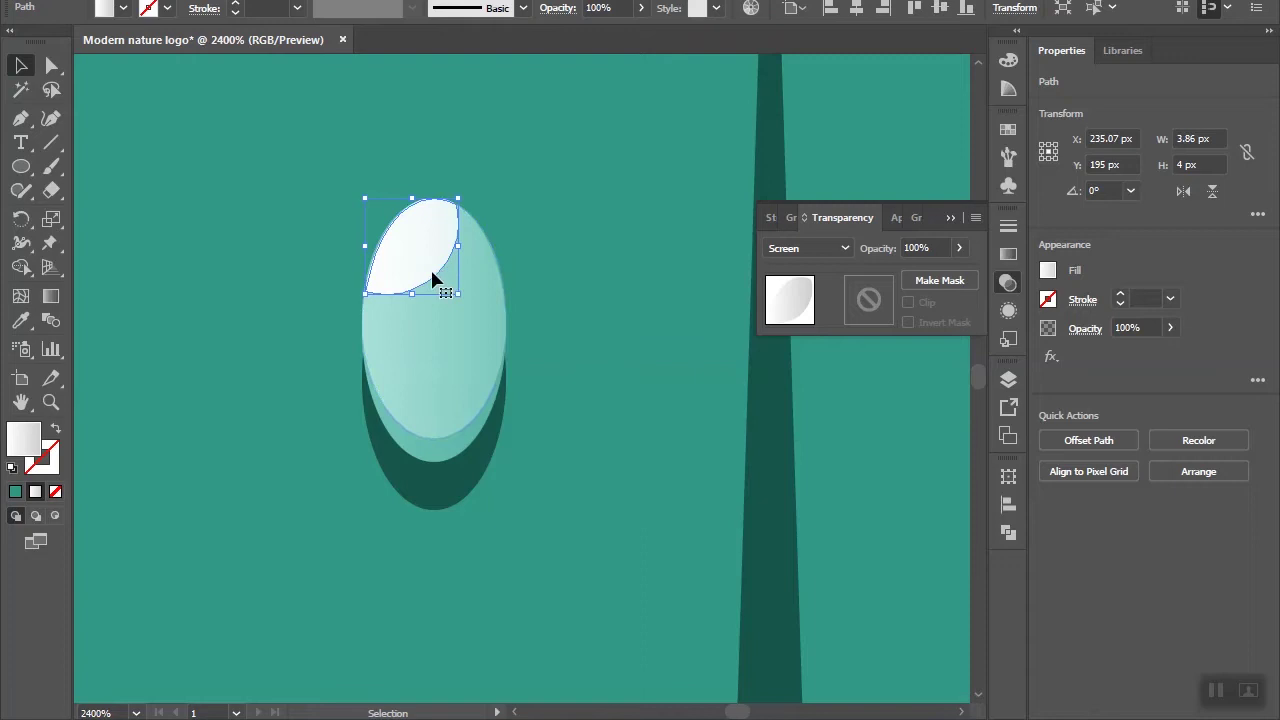
Step: Enlarge a copy of the crescent past the droplet's edge and trim the overhang with Shape Builder
{"action": "left_click_drag", "start_coordinate": [433, 261], "coordinate": [448, 270]}
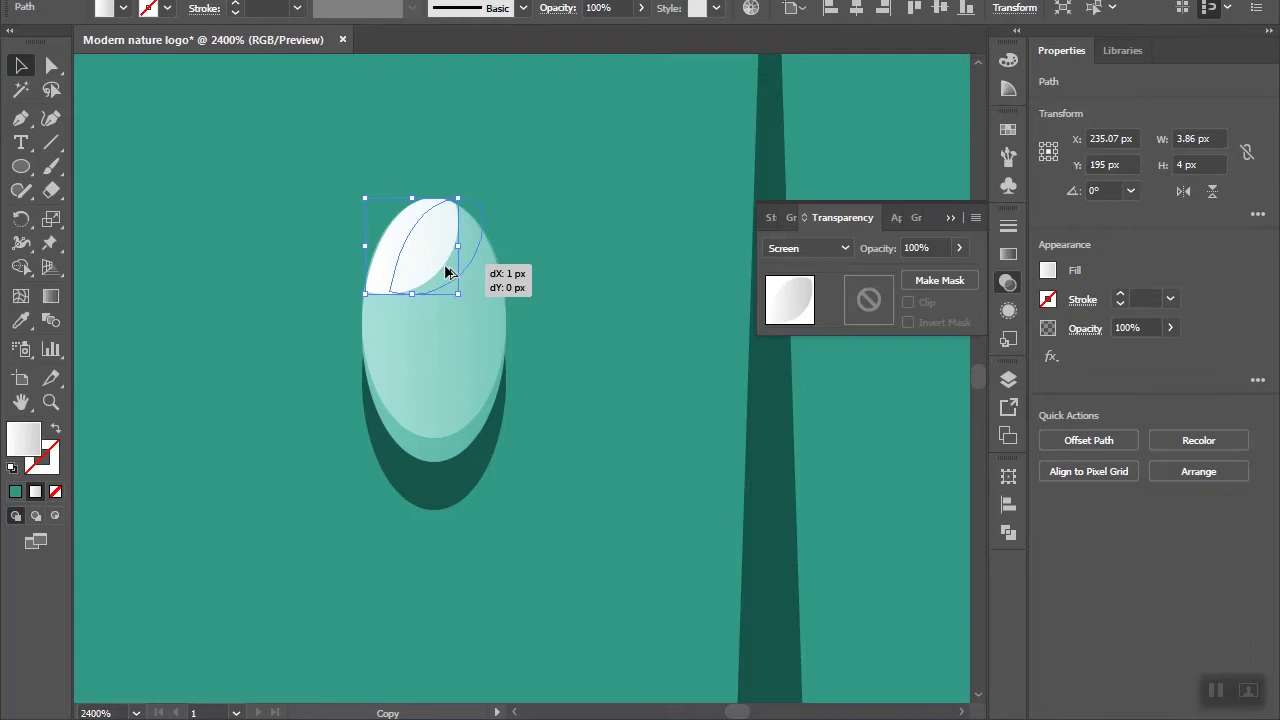
{"action": "left_click_drag", "start_coordinate": [446, 273], "coordinate": [446, 275]}
{"action": "left_click_drag", "start_coordinate": [452, 226], "coordinate": [474, 200]}
{"action": "left_click_drag", "start_coordinate": [443, 253], "coordinate": [436, 238]}
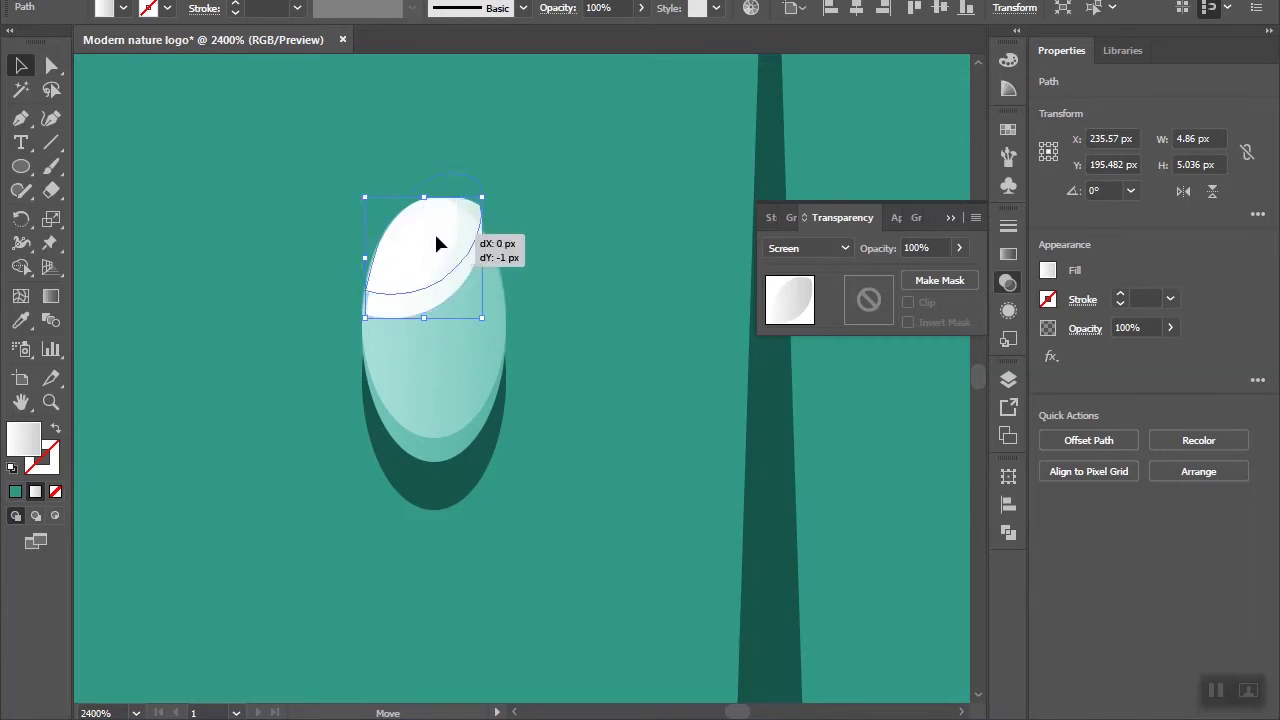
{"action": "left_click_drag", "start_coordinate": [368, 207], "coordinate": [346, 186]}
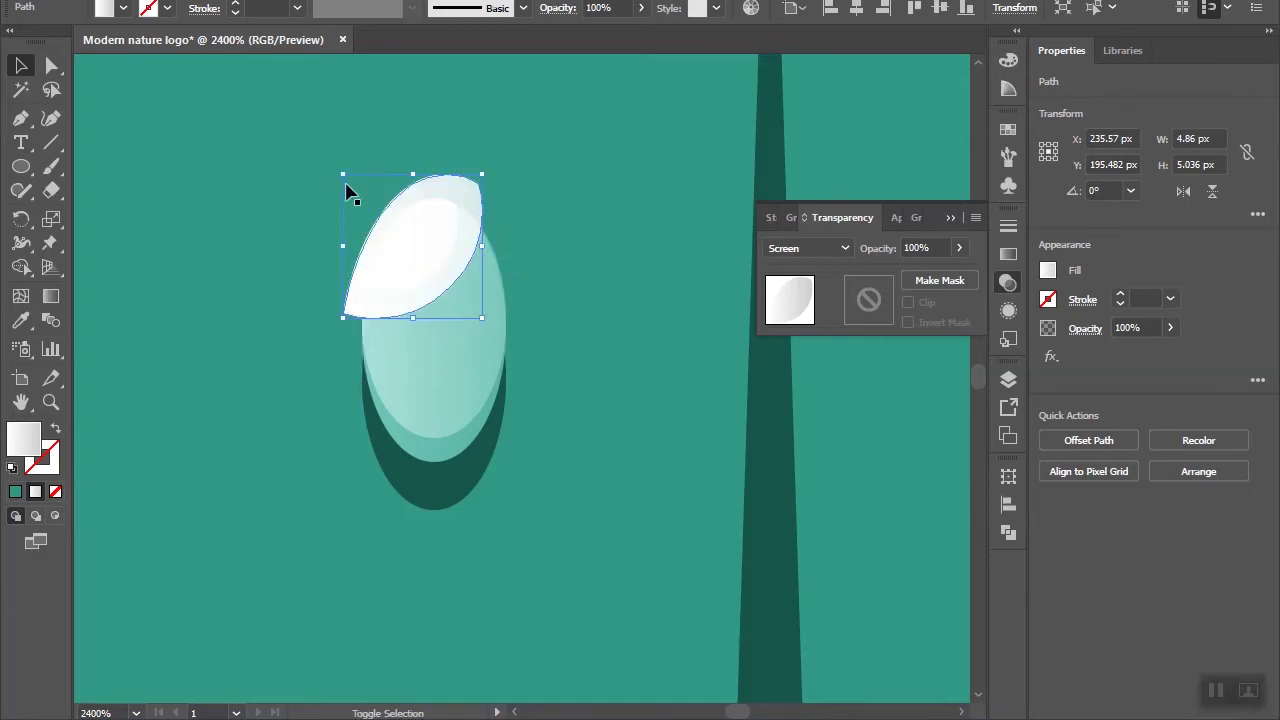
{"action": "left_click", "coordinate": [449, 366], "text": "shift"}
{"action": "left_click", "coordinate": [20, 266]}
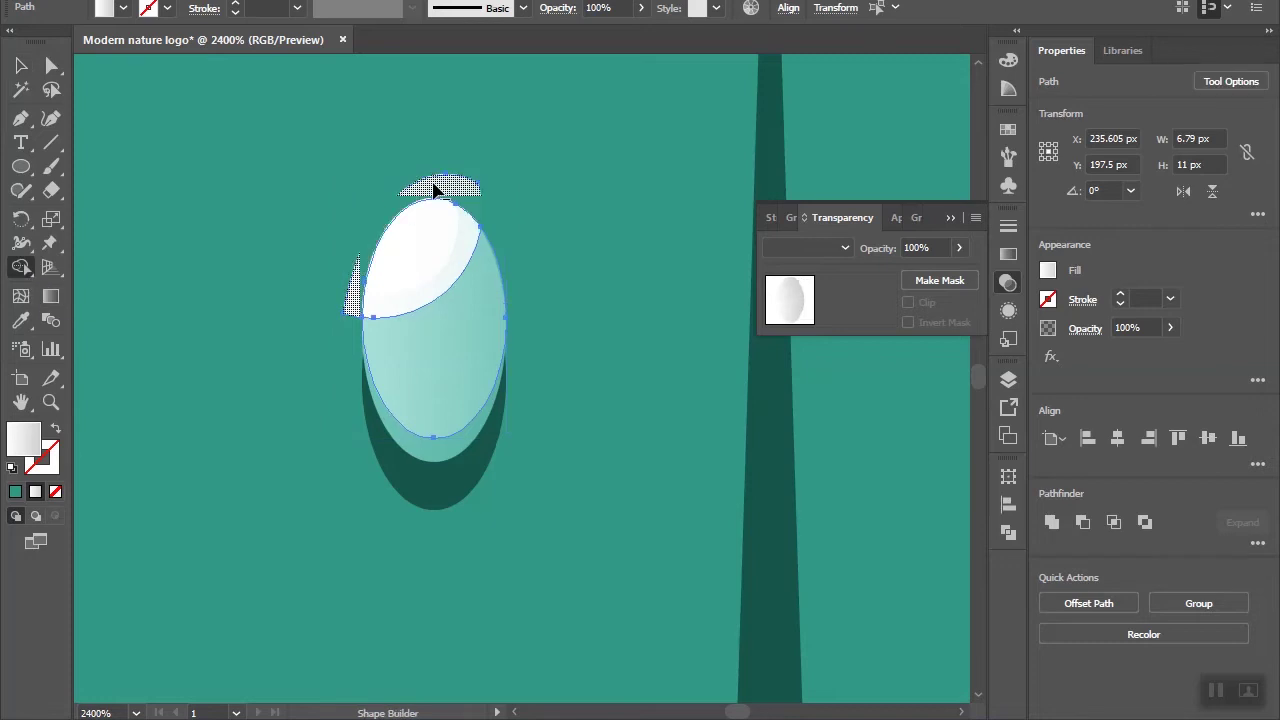
{"action": "key", "text": "v"}
{"action": "left_click", "coordinate": [443, 336], "text": "shift"}
Step: Blend the trimmed crescent highlight with Soft Light
{"action": "left_click", "coordinate": [808, 248]}
{"action": "left_click", "coordinate": [800, 322]}
{"action": "left_click", "coordinate": [808, 248]}
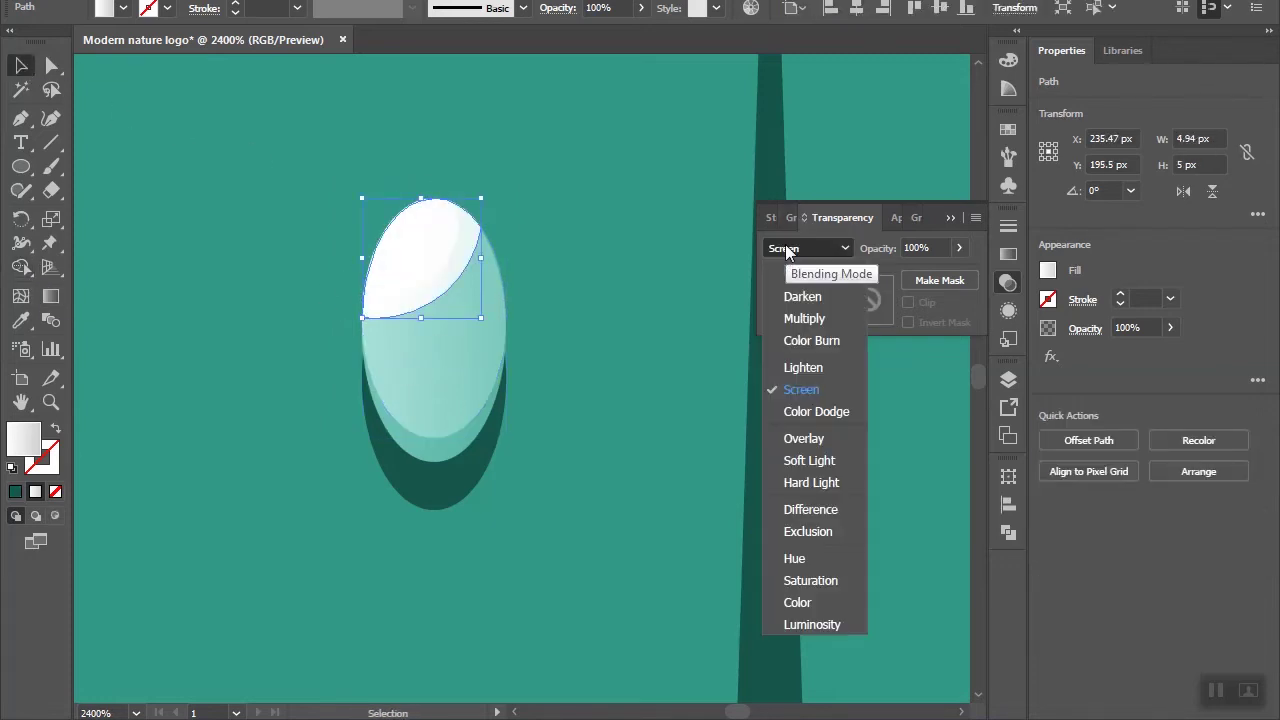
{"action": "left_click", "coordinate": [812, 468]}
Step: Zoom out and select all the droplet's parts together
{"action": "key", "text": "ctrl+minus"}
{"action": "key", "text": "ctrl+minus"}
{"action": "key", "text": "ctrl+minus"}
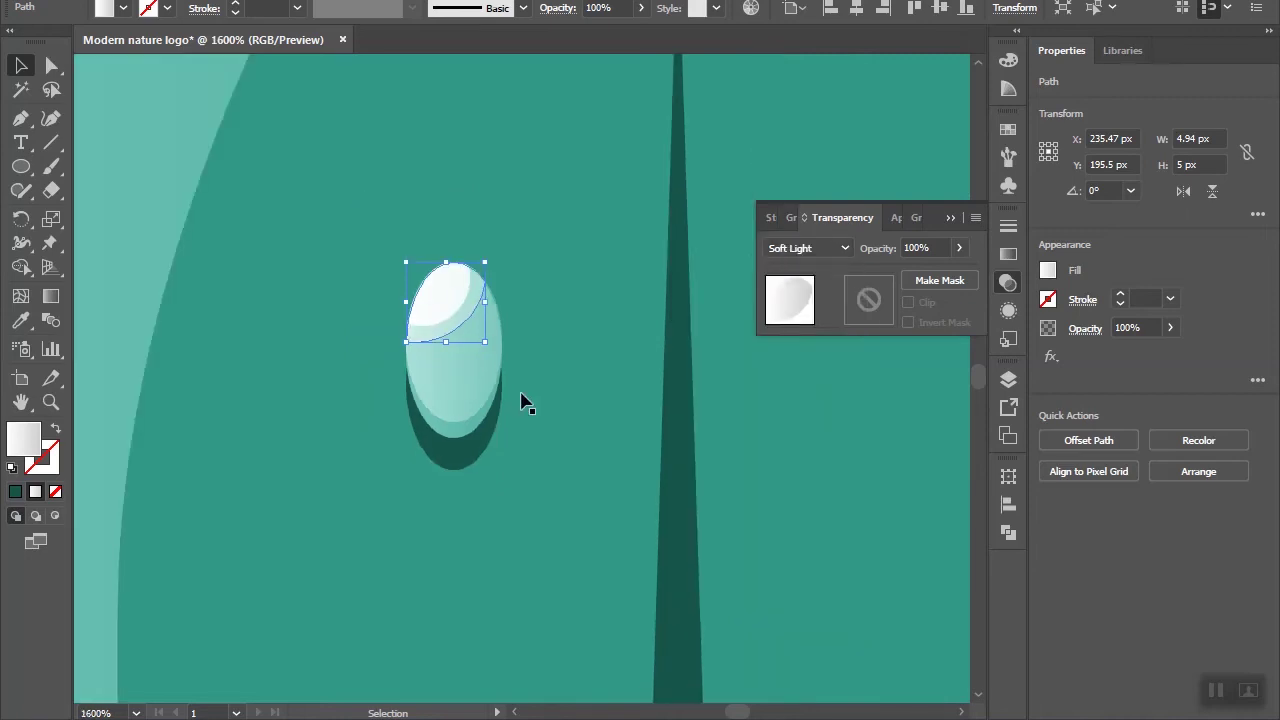
{"action": "left_click", "coordinate": [337, 263]}
{"action": "scroll", "coordinate": [337, 263], "scroll_direction": "down", "scroll_amount": 1}
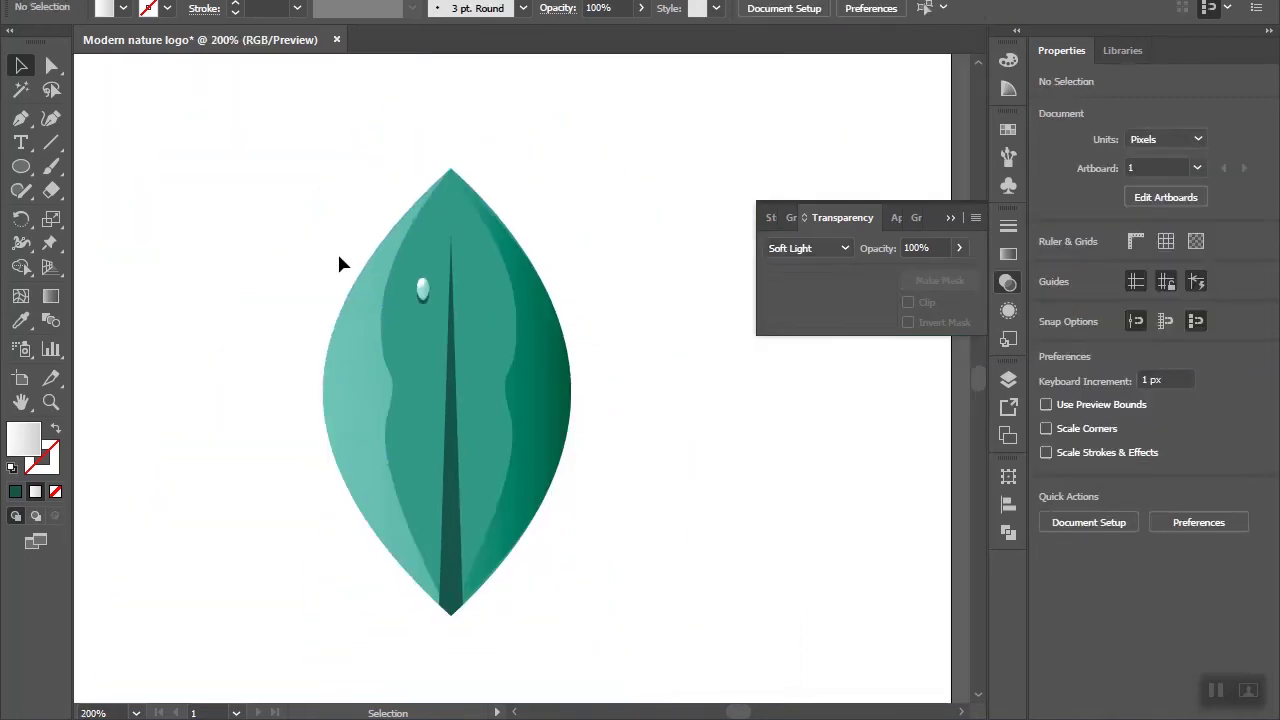
{"action": "scroll", "coordinate": [337, 263], "scroll_direction": "down", "scroll_amount": 1}
{"action": "scroll", "coordinate": [431, 277], "scroll_direction": "up", "scroll_amount": 1}
{"action": "scroll", "coordinate": [475, 385], "scroll_direction": "up", "scroll_amount": 4}
{"action": "scroll", "coordinate": [477, 386], "scroll_direction": "up", "scroll_amount": 1}
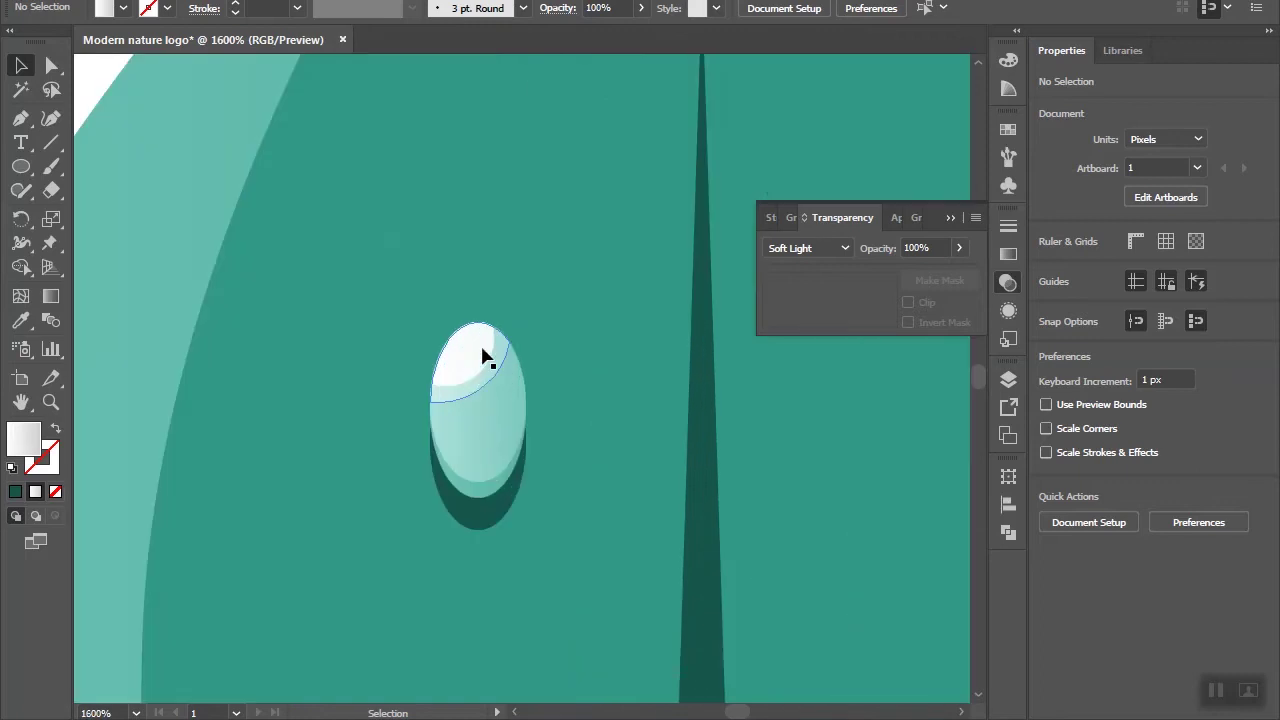
{"action": "left_click", "coordinate": [486, 357]}
{"action": "scroll", "coordinate": [433, 450], "scroll_direction": "up", "scroll_amount": 1}
{"action": "scroll", "coordinate": [405, 397], "scroll_direction": "down", "scroll_amount": 5}
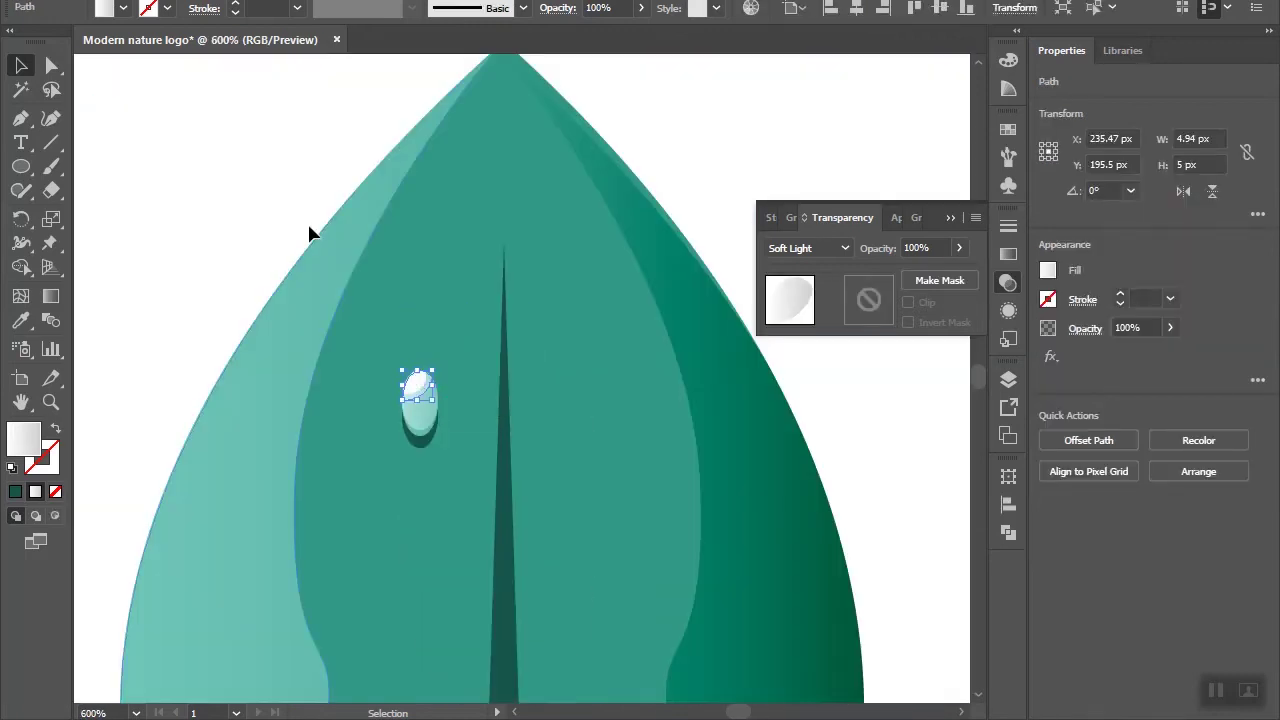
{"action": "left_click", "coordinate": [454, 486]}
{"action": "left_click", "coordinate": [410, 512], "text": "shift"}
{"action": "left_click", "coordinate": [433, 400], "text": "shift"}
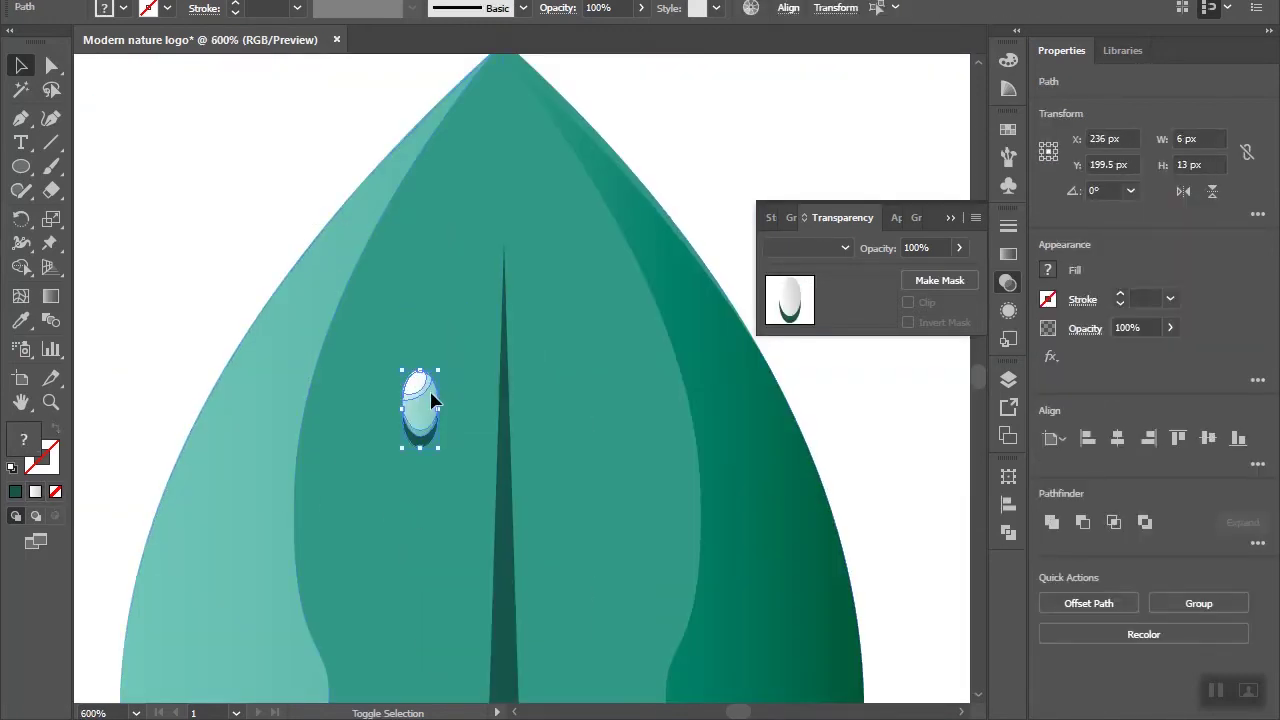
Step: Group the droplet's parts and drag a copy onto the leaf's right half
{"action": "right_click", "coordinate": [433, 400]}
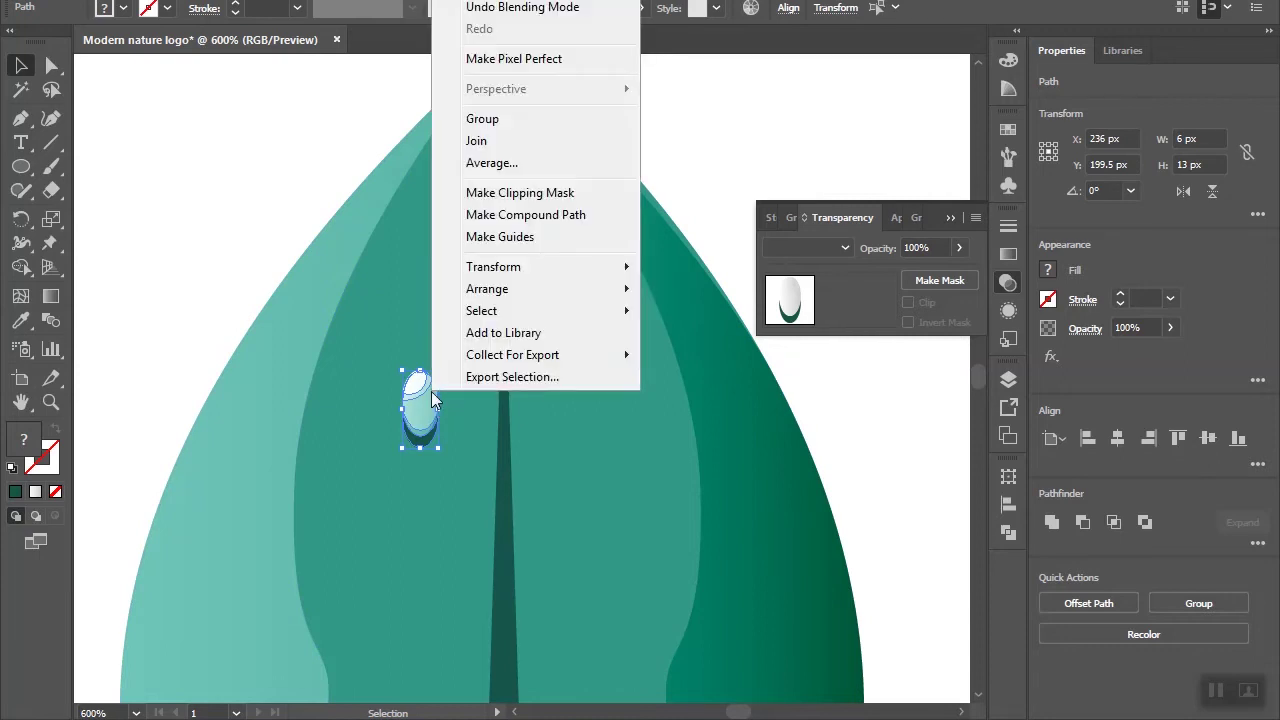
{"action": "left_click", "coordinate": [477, 120]}
{"action": "left_click_drag", "start_coordinate": [433, 425], "coordinate": [575, 643]}
{"action": "scroll", "coordinate": [571, 640], "scroll_direction": "down", "scroll_amount": 5}
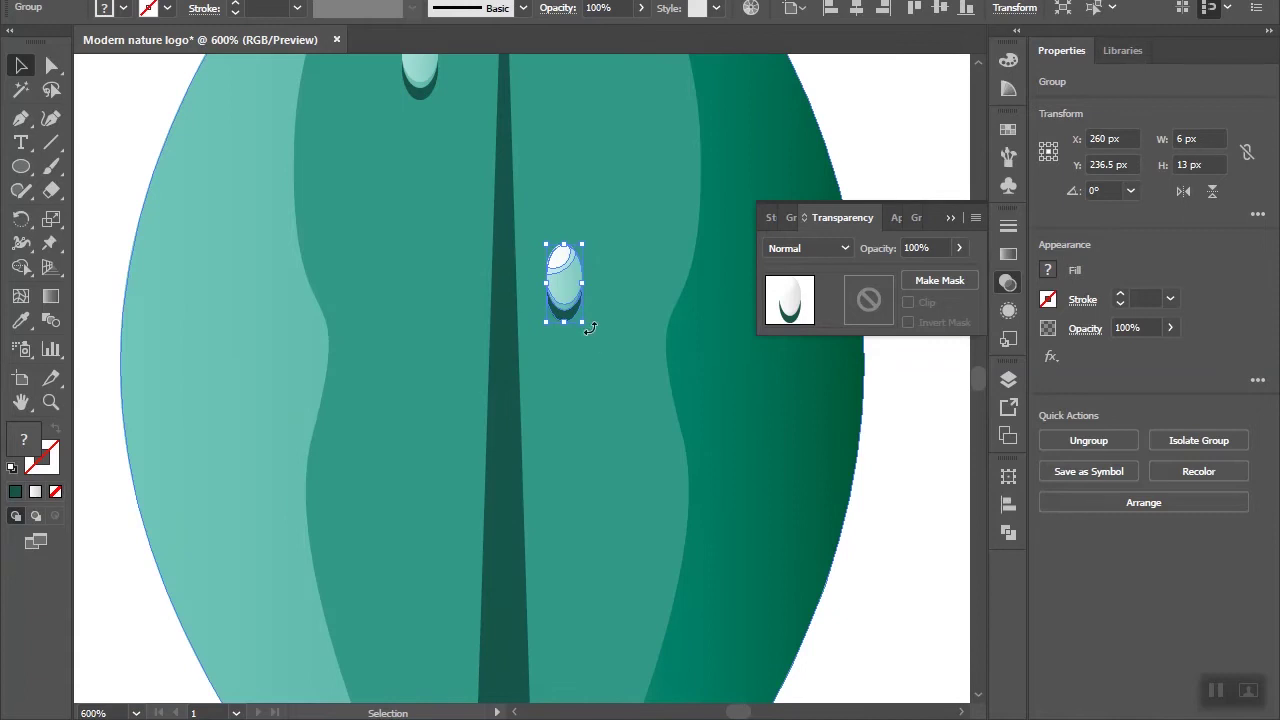
Step: Shorten and rotate the droplet copy into a smaller drop, then zoom out and deselect
{"action": "left_click_drag", "start_coordinate": [564, 322], "coordinate": [572, 296]}
{"action": "scroll", "coordinate": [594, 326], "scroll_direction": "up", "scroll_amount": 3}
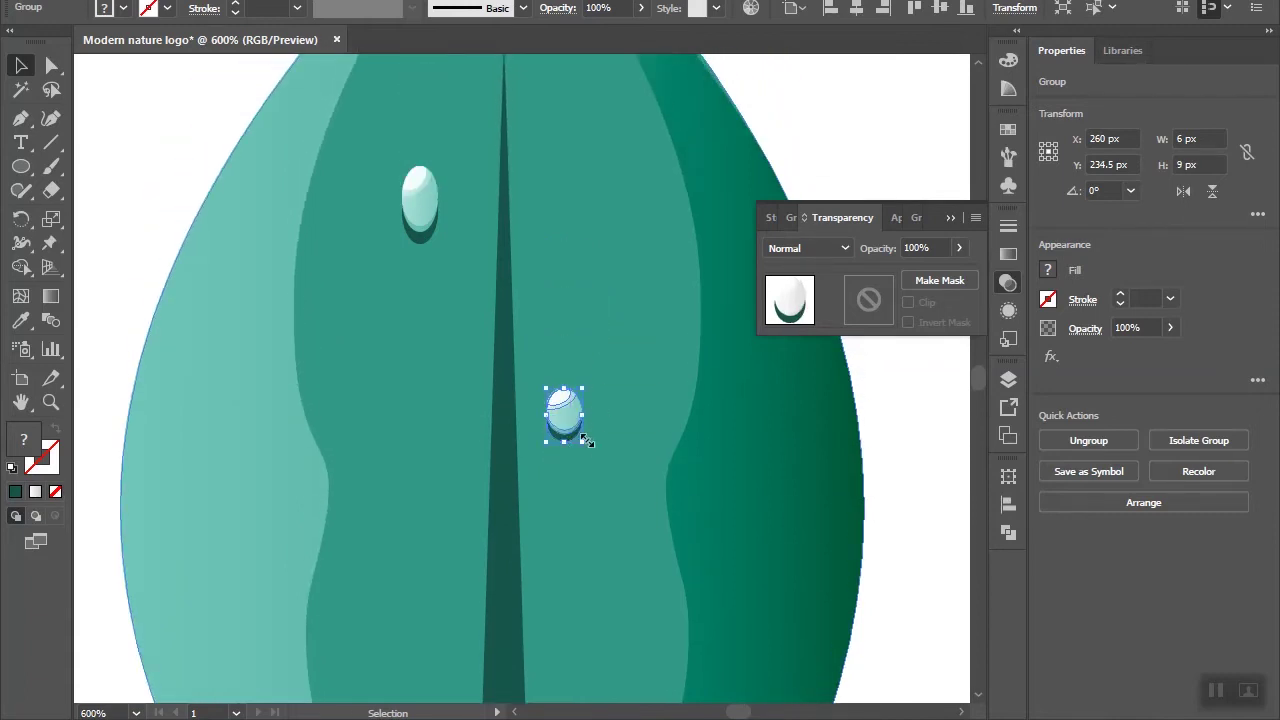
{"action": "mouse_move", "coordinate": [590, 450]}
{"action": "left_mouse_down"}
{"action": "mouse_move", "coordinate": [566, 460]}
{"action": "mouse_move", "coordinate": [577, 495]}
{"action": "mouse_move", "coordinate": [420, 323]}
{"action": "mouse_move", "coordinate": [441, 323]}
{"action": "mouse_move", "coordinate": [428, 316]}
{"action": "mouse_move", "coordinate": [475, 289]}
{"action": "left_mouse_up"}
{"action": "scroll", "coordinate": [420, 322], "scroll_direction": "up", "scroll_amount": 1}
{"action": "scroll", "coordinate": [420, 320], "scroll_direction": "down", "scroll_amount": 3}
{"action": "scroll", "coordinate": [430, 332], "scroll_direction": "down", "scroll_amount": 1}
{"action": "scroll", "coordinate": [437, 334], "scroll_direction": "up", "scroll_amount": 4}
{"action": "key", "text": "ctrl+1"}
{"action": "left_click", "coordinate": [373, 224]}
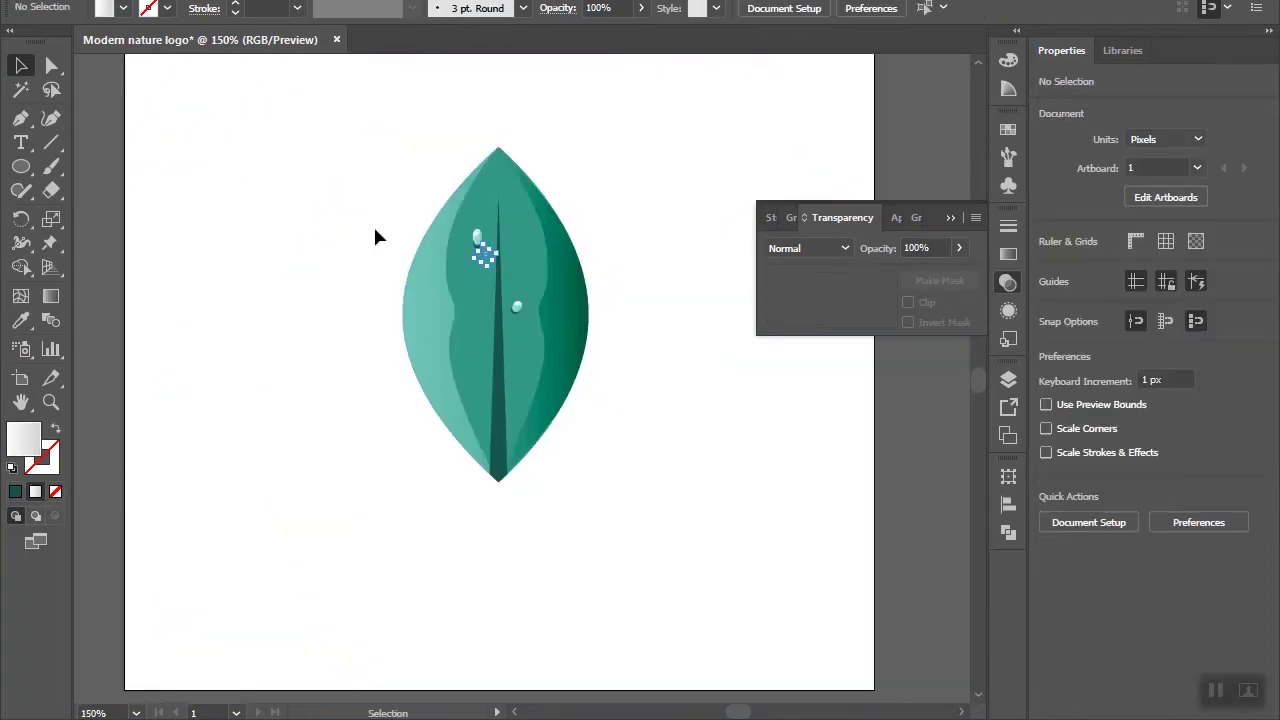
{"action": "scroll", "coordinate": [374, 283], "scroll_direction": "up", "scroll_amount": 1}
{"action": "scroll", "coordinate": [374, 283], "scroll_direction": "down", "scroll_amount": 1}
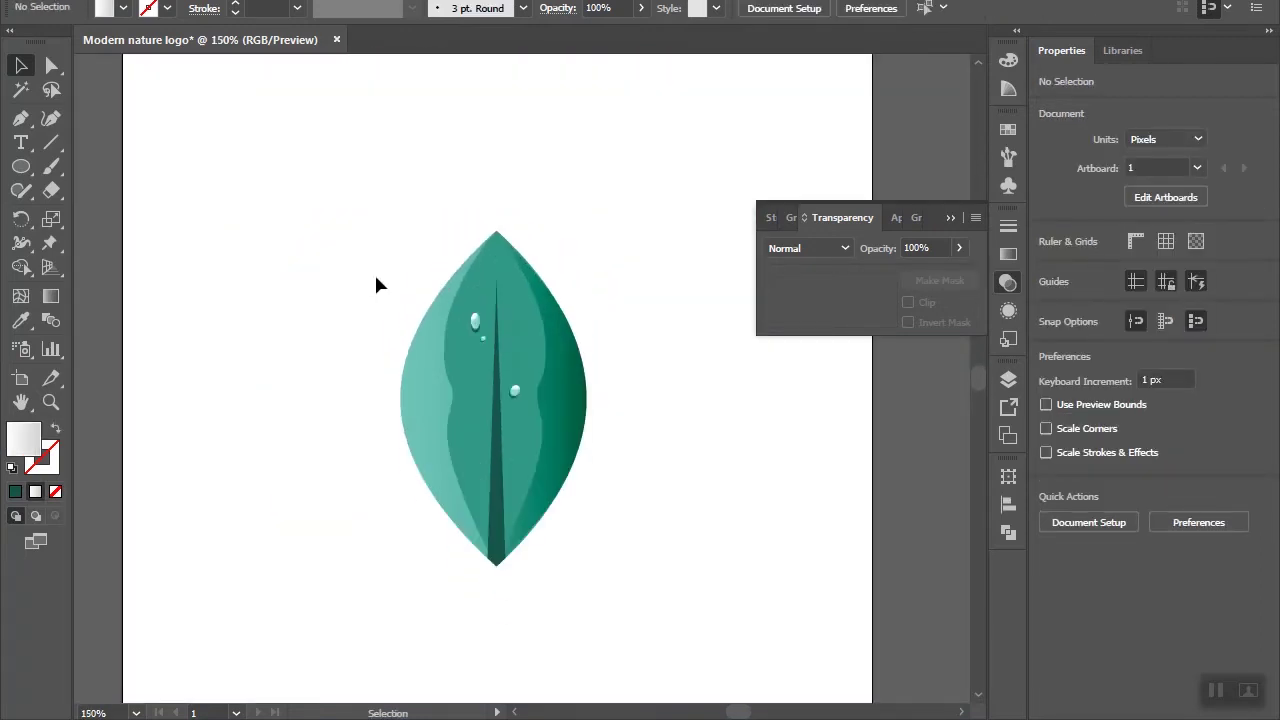
Step: Enlarge the droplet group slightly by dragging its corner handle
{"action": "left_click_drag", "start_coordinate": [390, 220], "coordinate": [557, 409]}
{"action": "left_click_drag", "start_coordinate": [355, 425], "coordinate": [631, 540]}
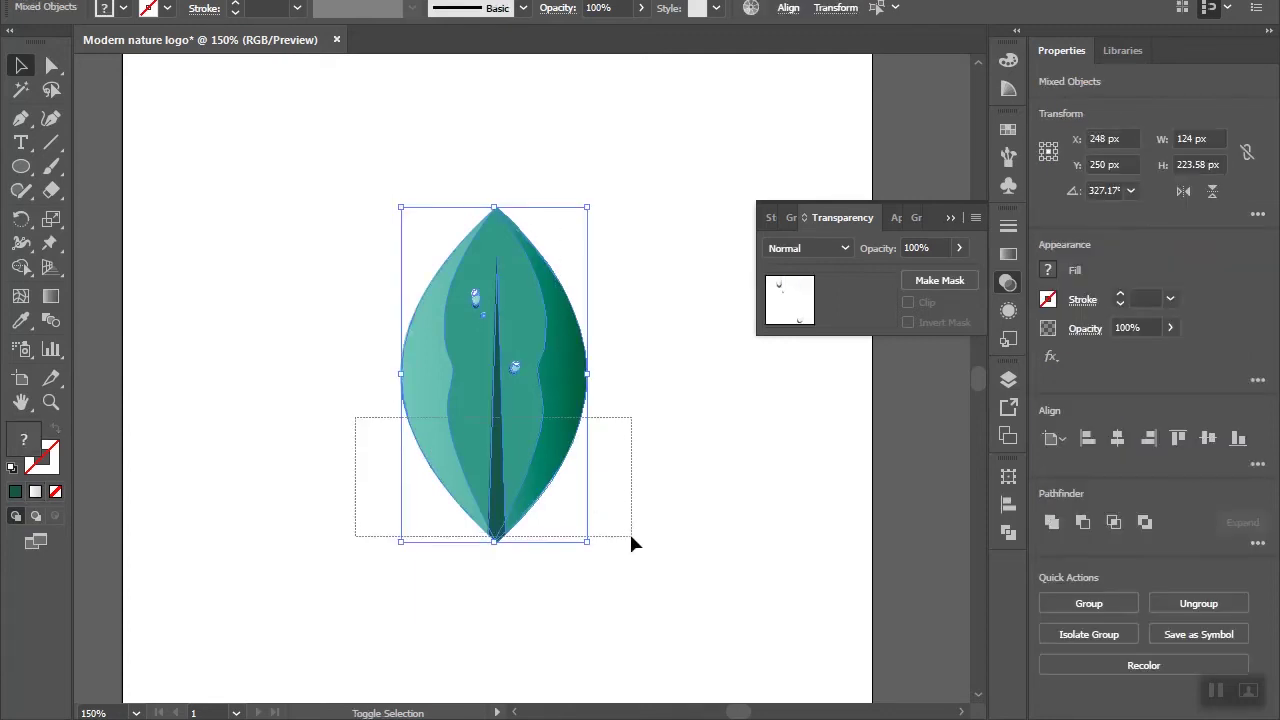
{"action": "left_click", "coordinate": [515, 368]}
{"action": "left_click_drag", "start_coordinate": [524, 373], "coordinate": [541, 393]}
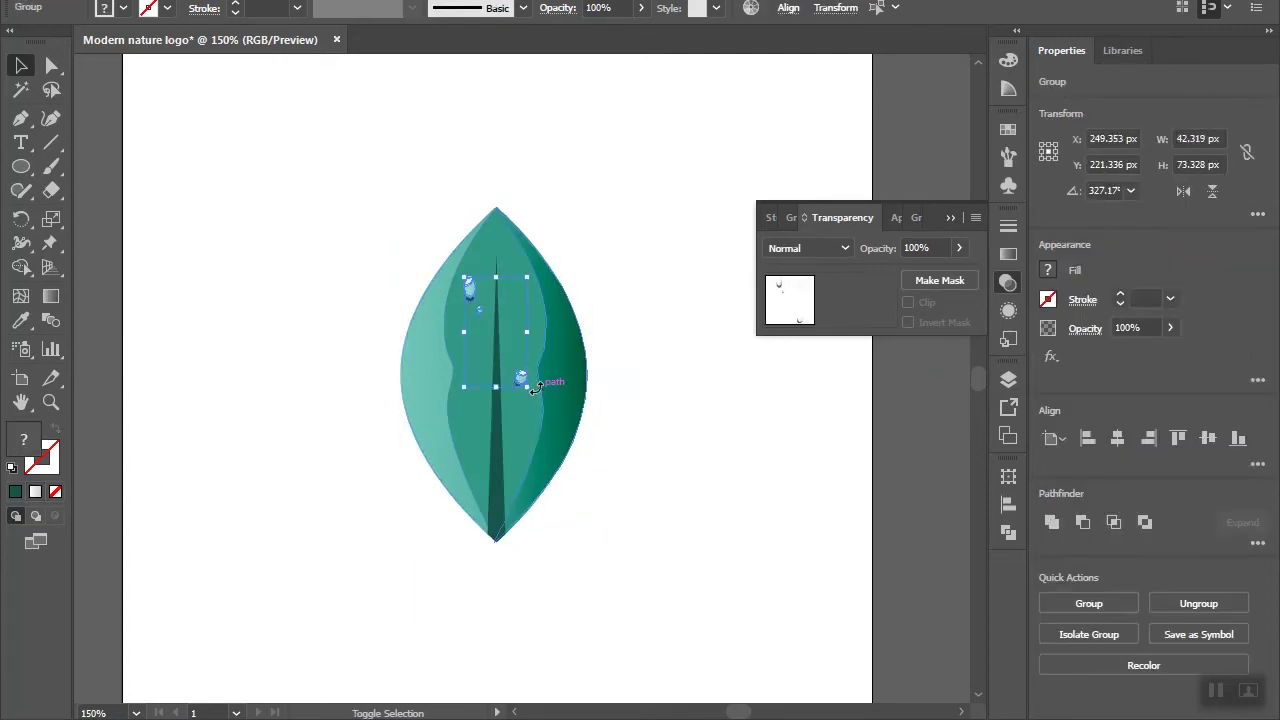
{"action": "left_click", "coordinate": [388, 281]}
{"action": "scroll", "coordinate": [388, 281], "scroll_direction": "down", "scroll_amount": 1}
{"action": "scroll", "coordinate": [390, 293], "scroll_direction": "up", "scroll_amount": 1}
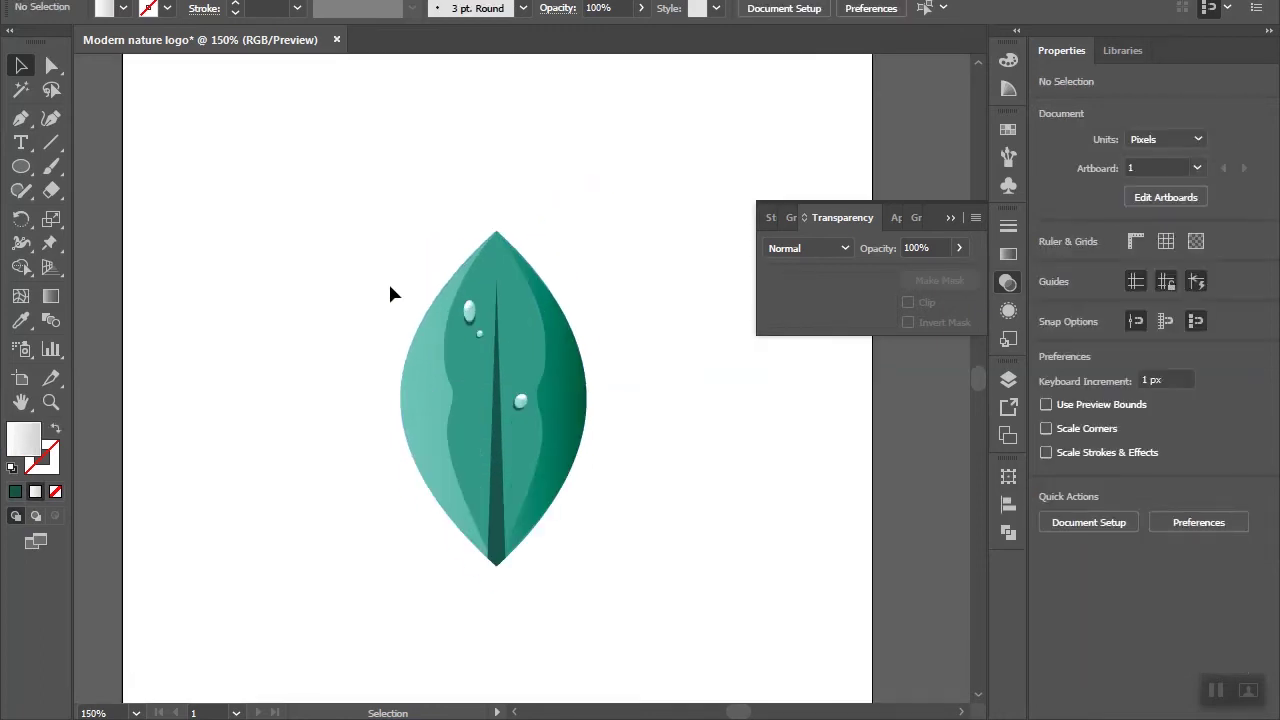
Step: Marquee every leaf part, group them, and fit the artboard in view
{"action": "left_click_drag", "start_coordinate": [386, 184], "coordinate": [613, 535]}
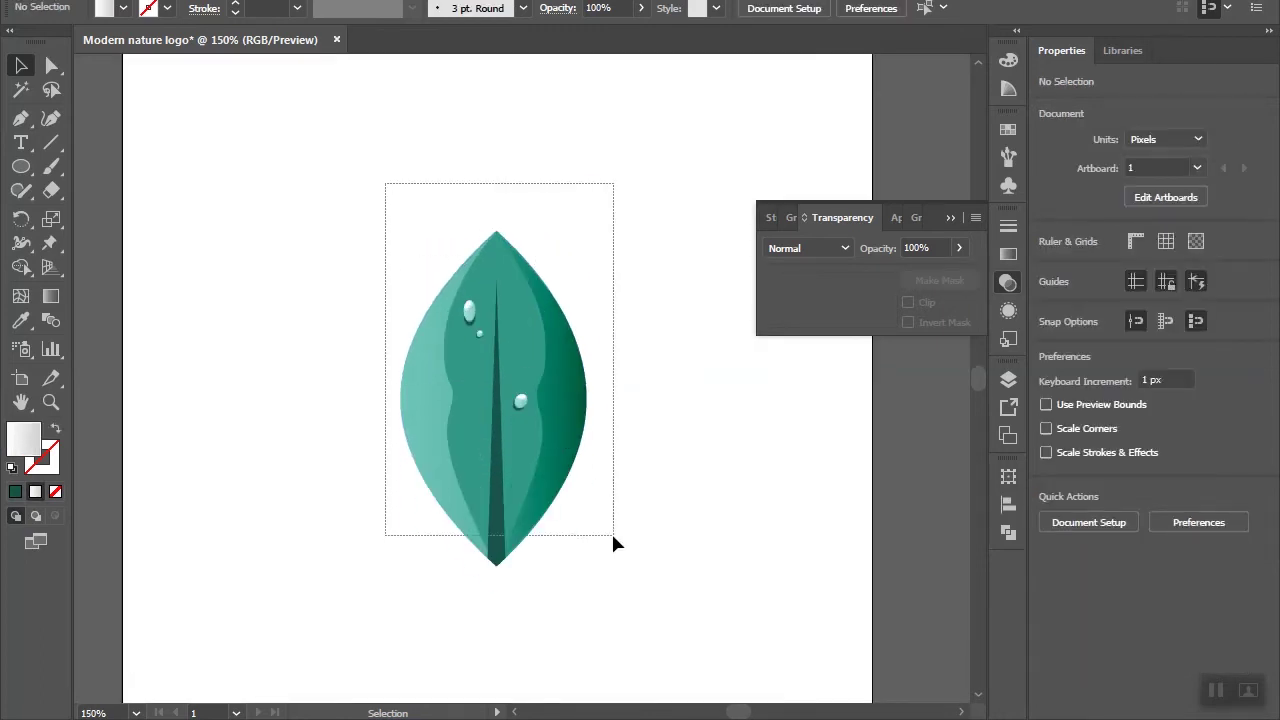
{"action": "right_click", "coordinate": [614, 537]}
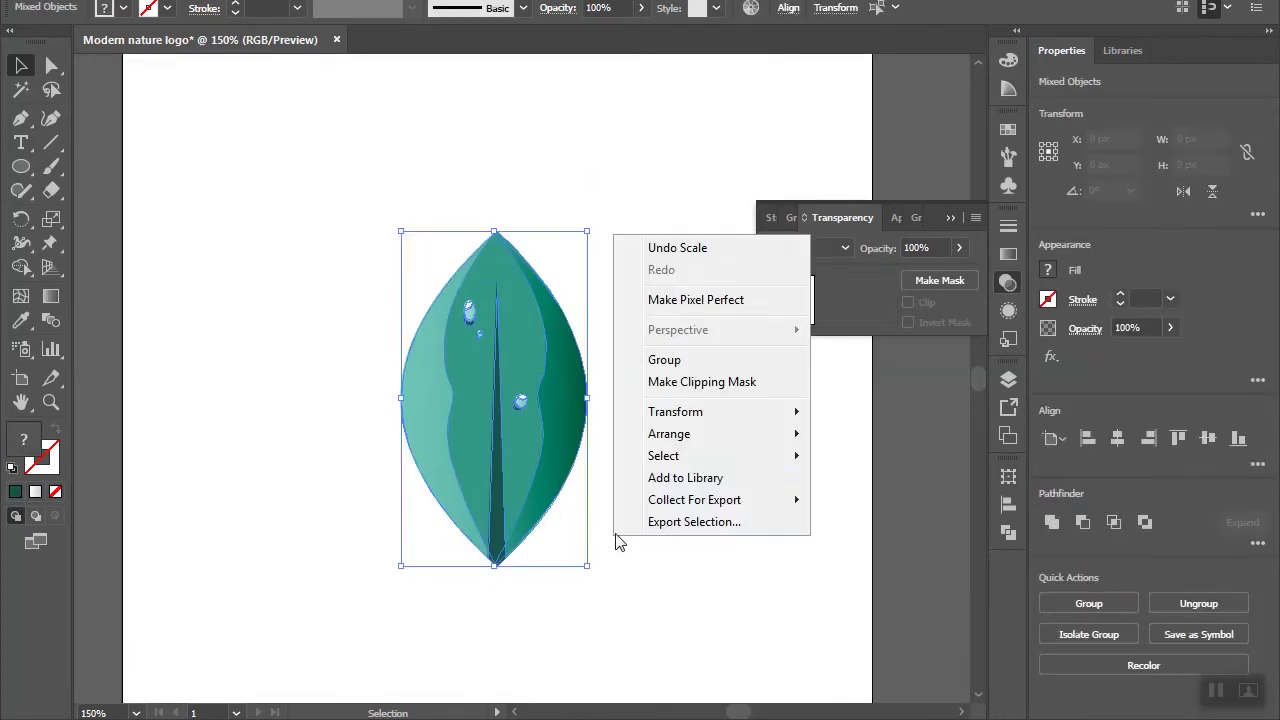
{"action": "left_click", "coordinate": [668, 364]}
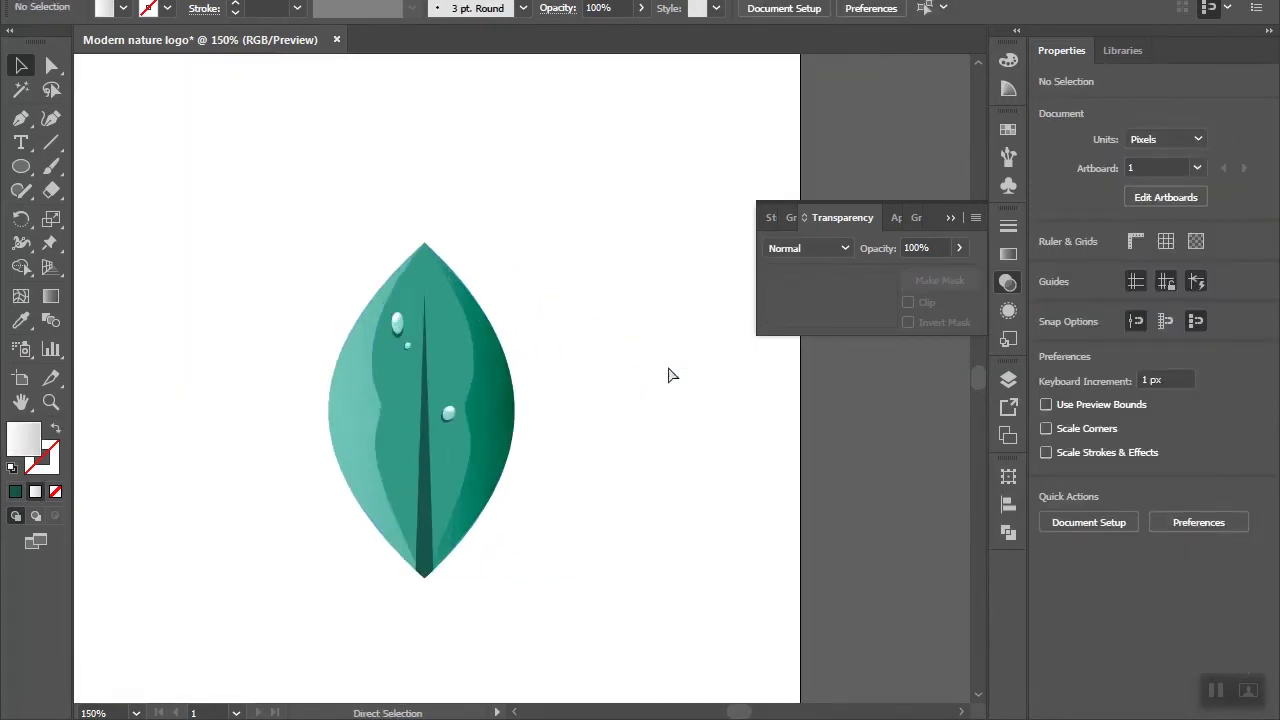
{"action": "key", "text": "ctrl+1"}
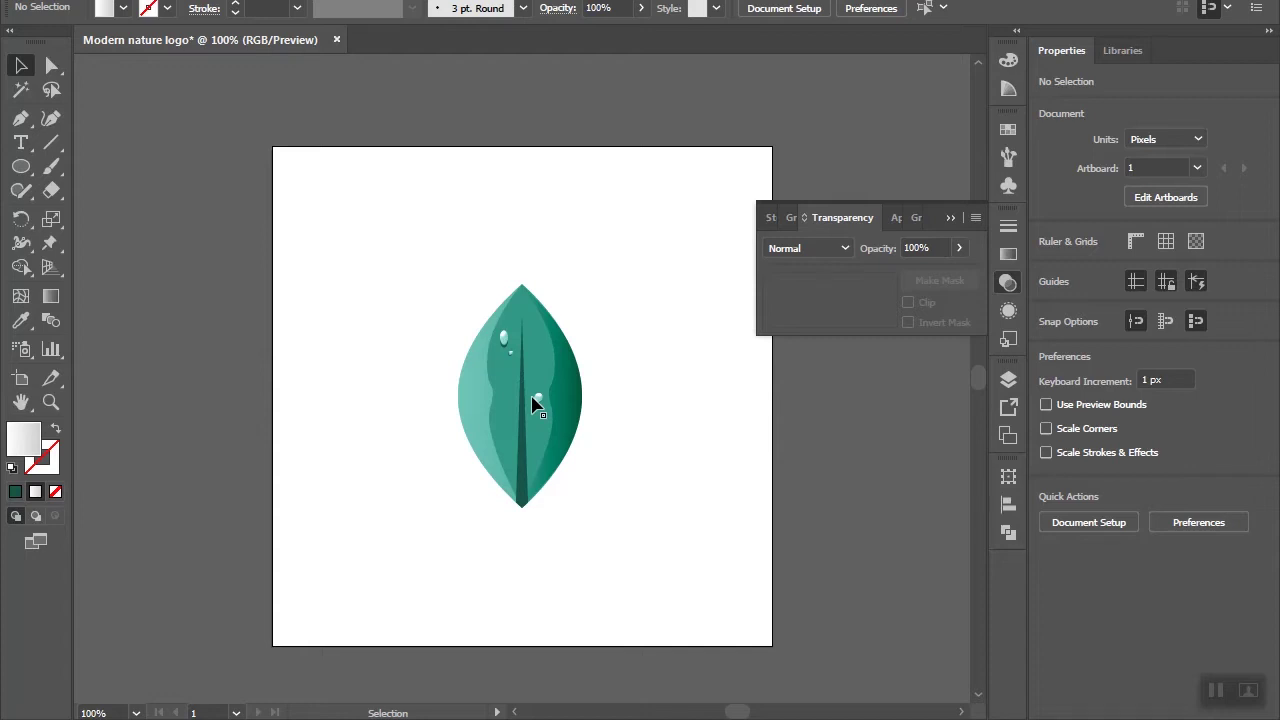
{"action": "left_click_drag", "start_coordinate": [532, 403], "coordinate": [448, 381]}
{"action": "left_click", "coordinate": [21, 166]}
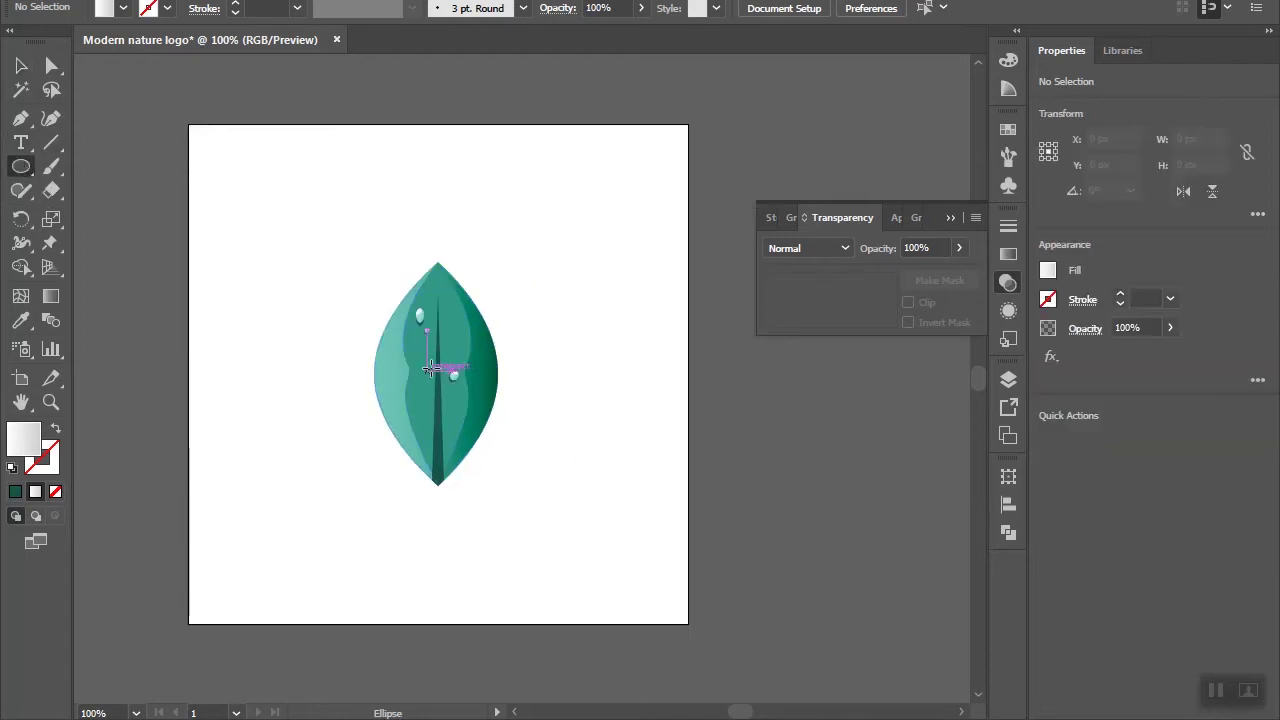
{"action": "left_click_drag", "start_coordinate": [438, 374], "coordinate": [611, 568]}
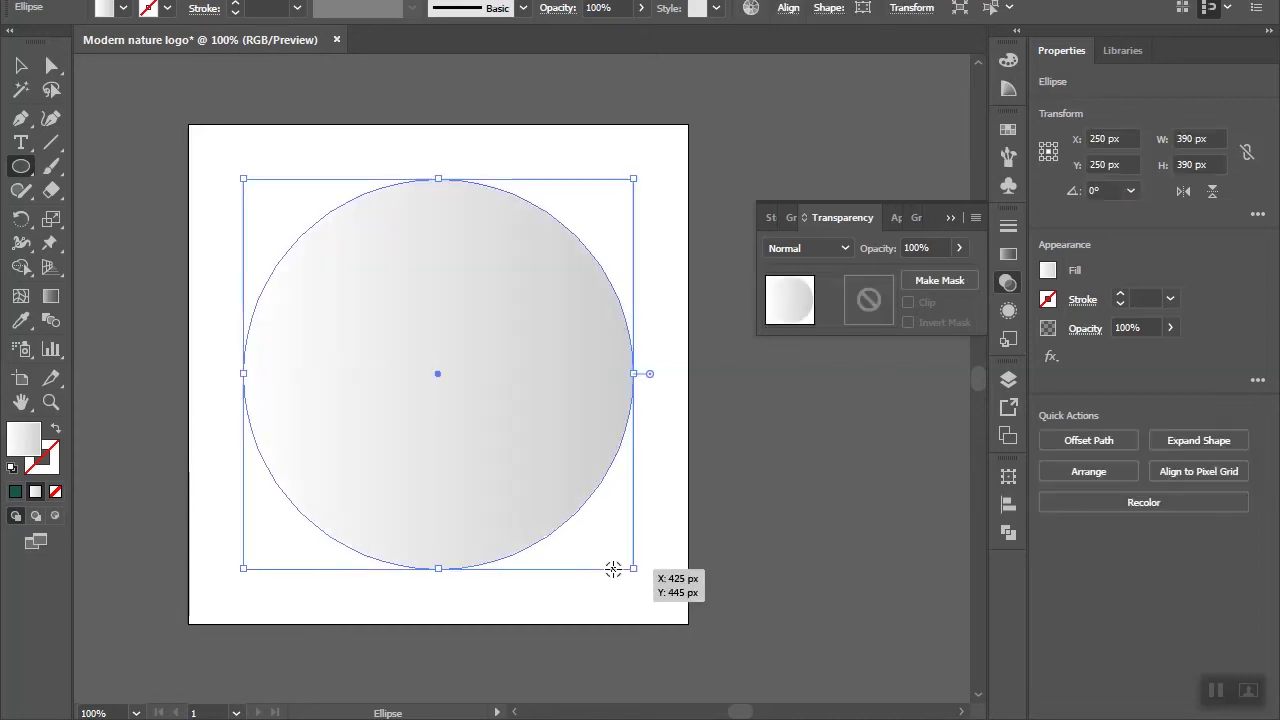
{"action": "left_click", "coordinate": [21, 65]}
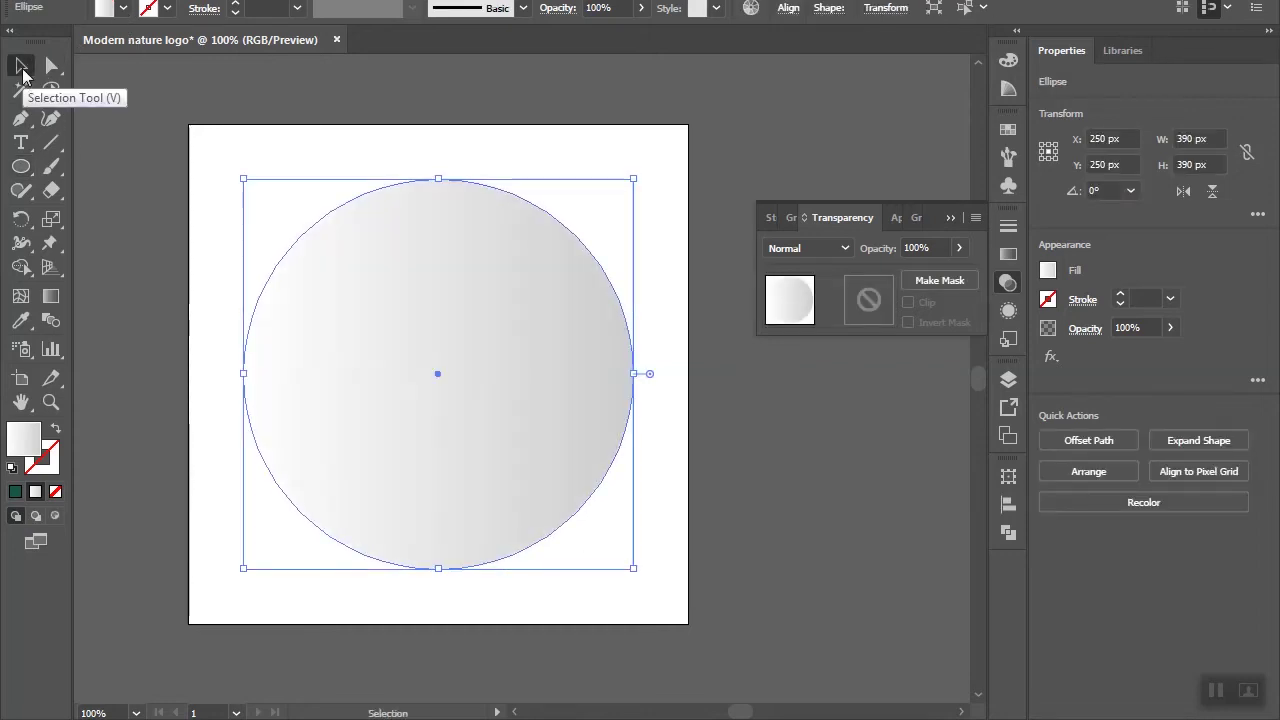
{"action": "key", "text": "ctrl+shift+bracketleft"}
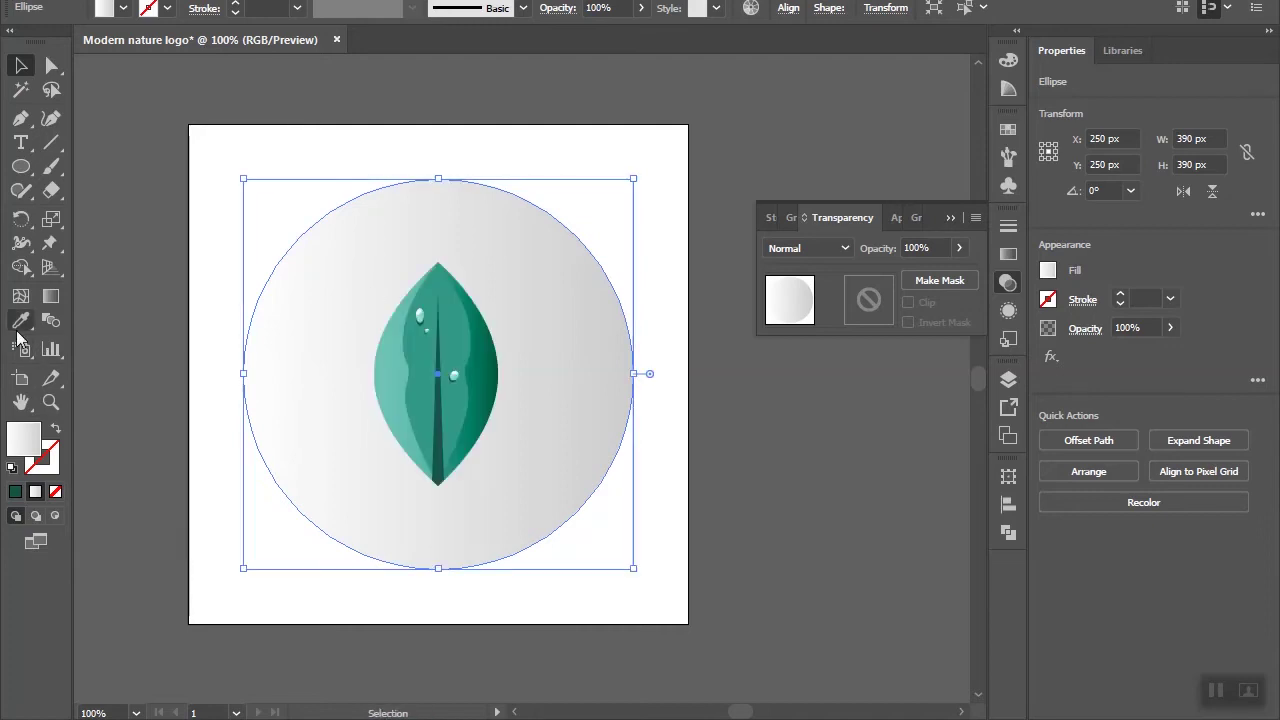
{"action": "left_click", "coordinate": [20, 322]}
{"action": "left_click", "coordinate": [421, 354]}
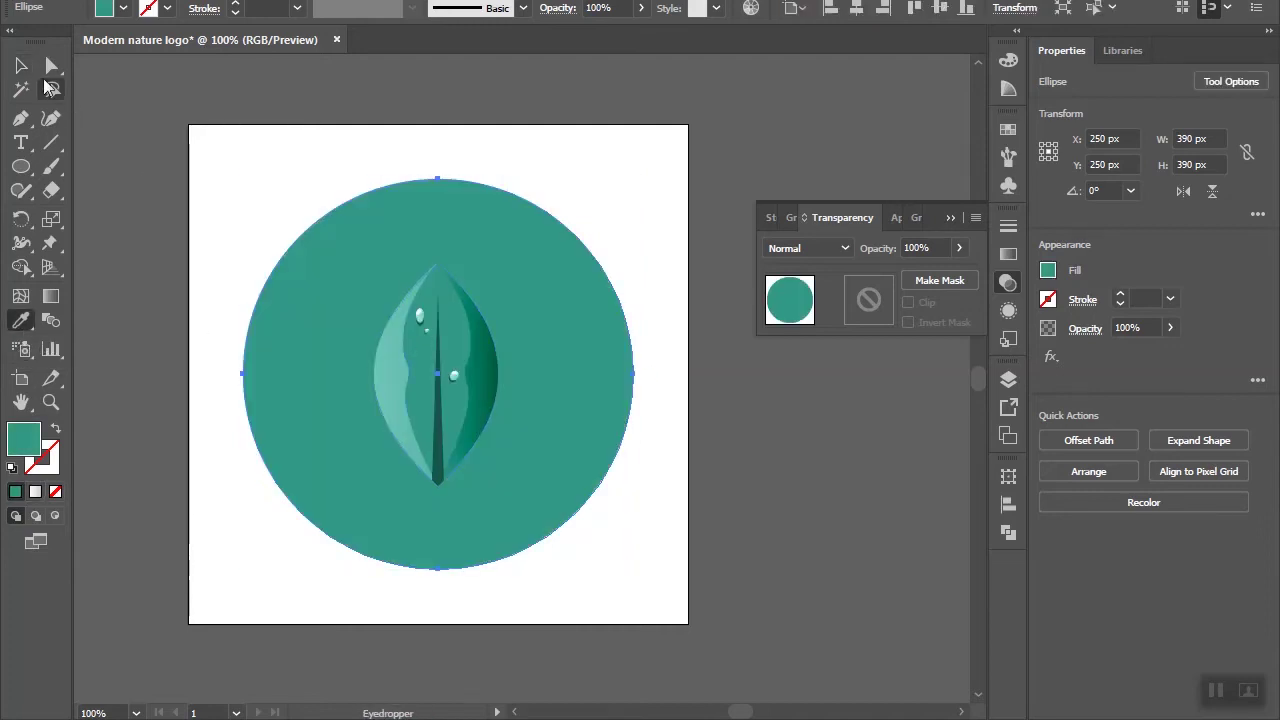
{"action": "left_click", "coordinate": [21, 65]}
{"action": "key", "text": "ctrl+c"}
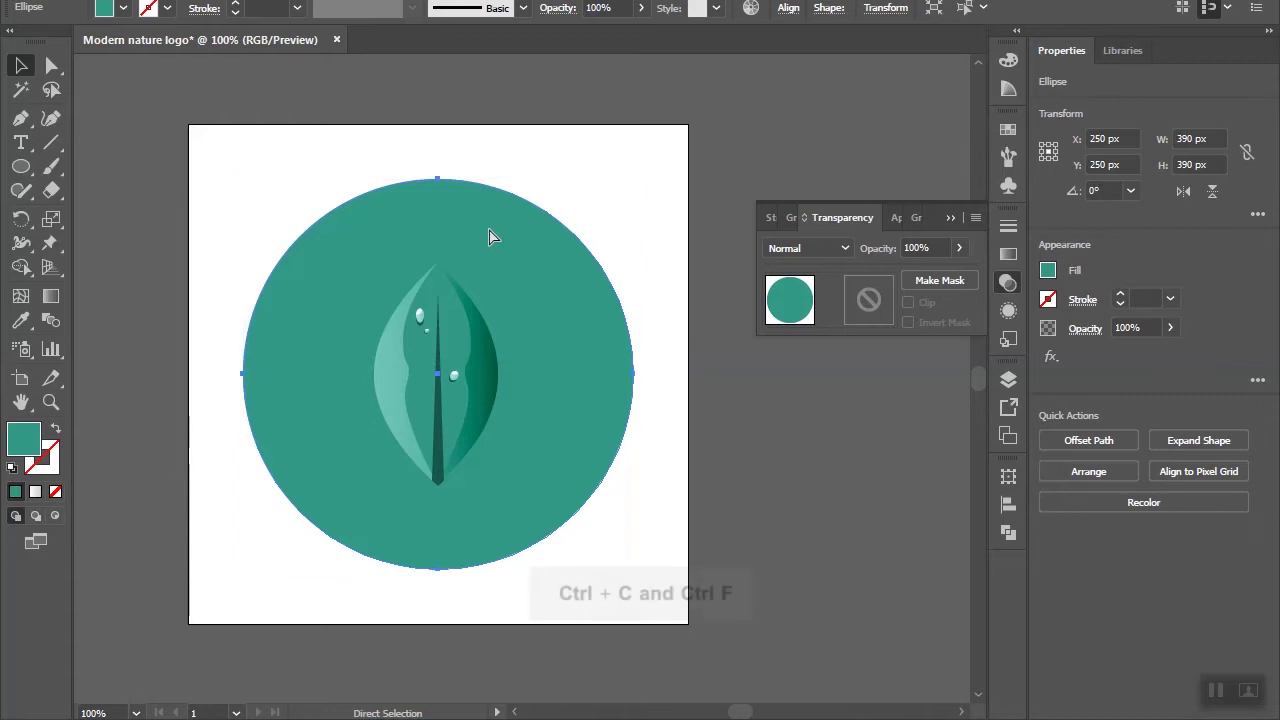
{"action": "key", "text": "ctrl+f"}
{"action": "left_click_drag", "start_coordinate": [633, 178], "coordinate": [586, 241]}
{"action": "left_click", "coordinate": [14, 322]}
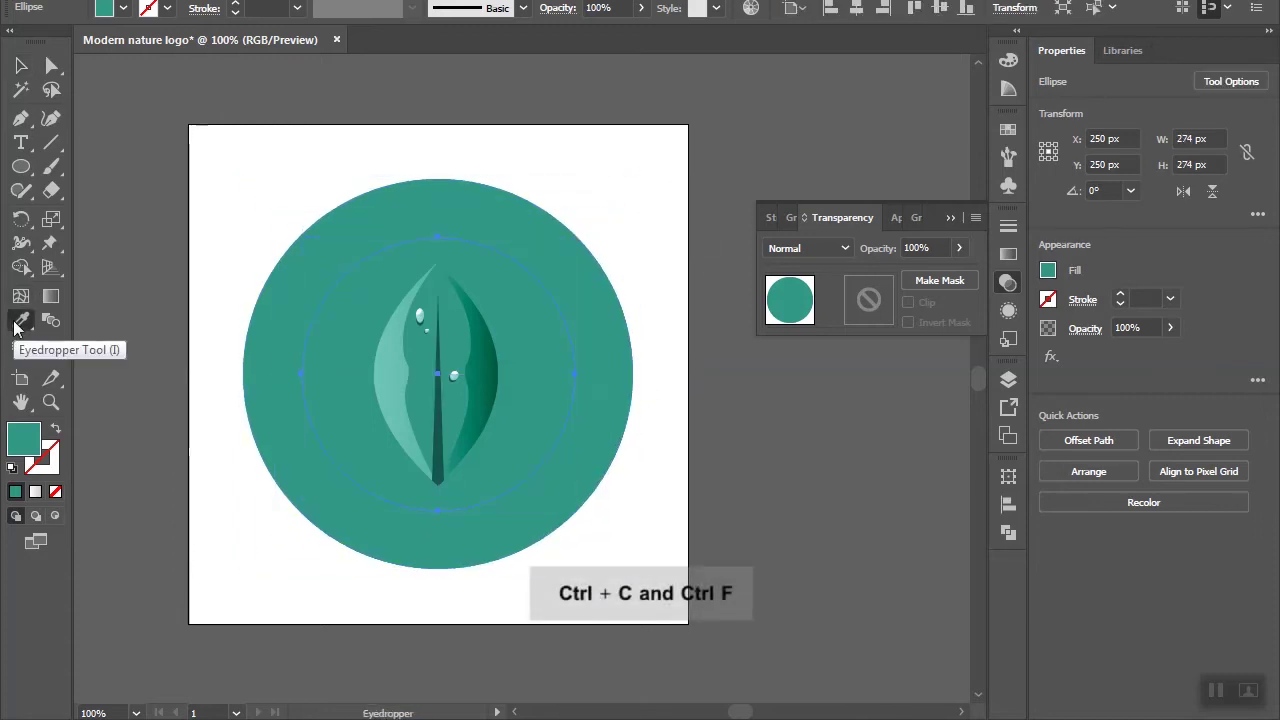
{"action": "left_click", "coordinate": [220, 209]}
{"action": "left_click", "coordinate": [20, 70]}
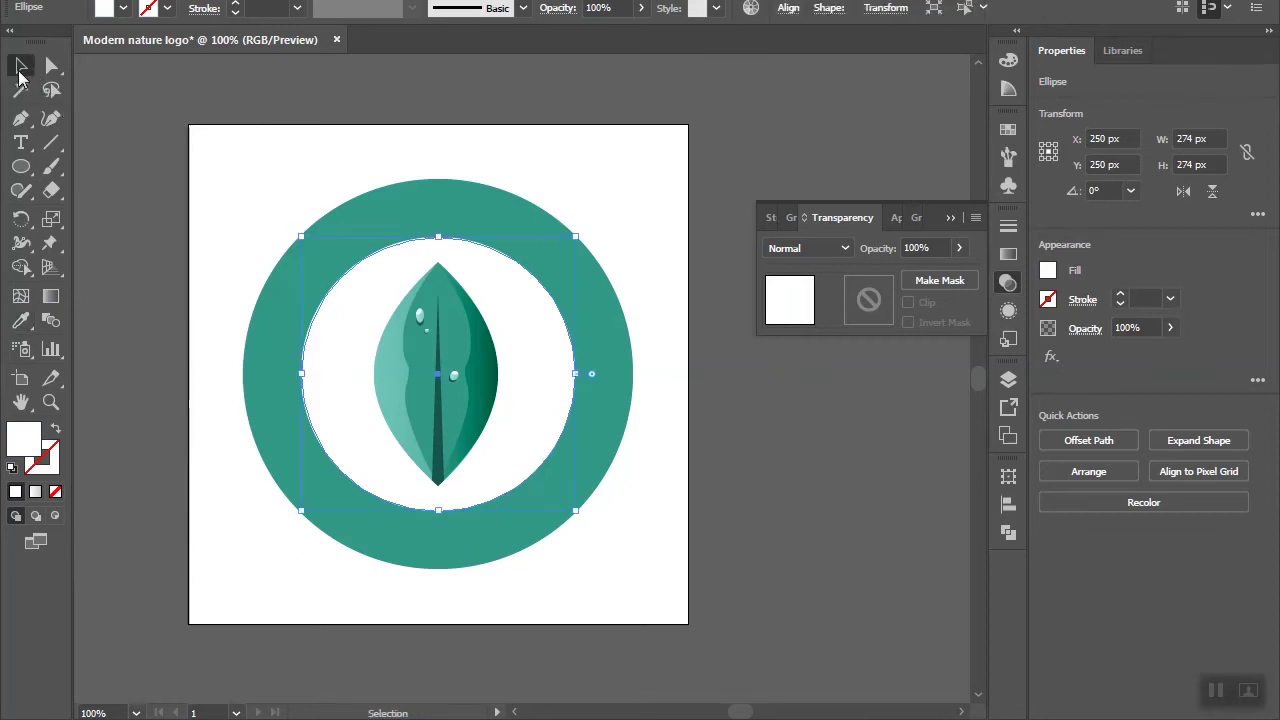
{"action": "key", "text": "ctrl+plus"}
{"action": "key", "text": "ctrl+minus"}
{"action": "key", "text": "ctrl+plus"}
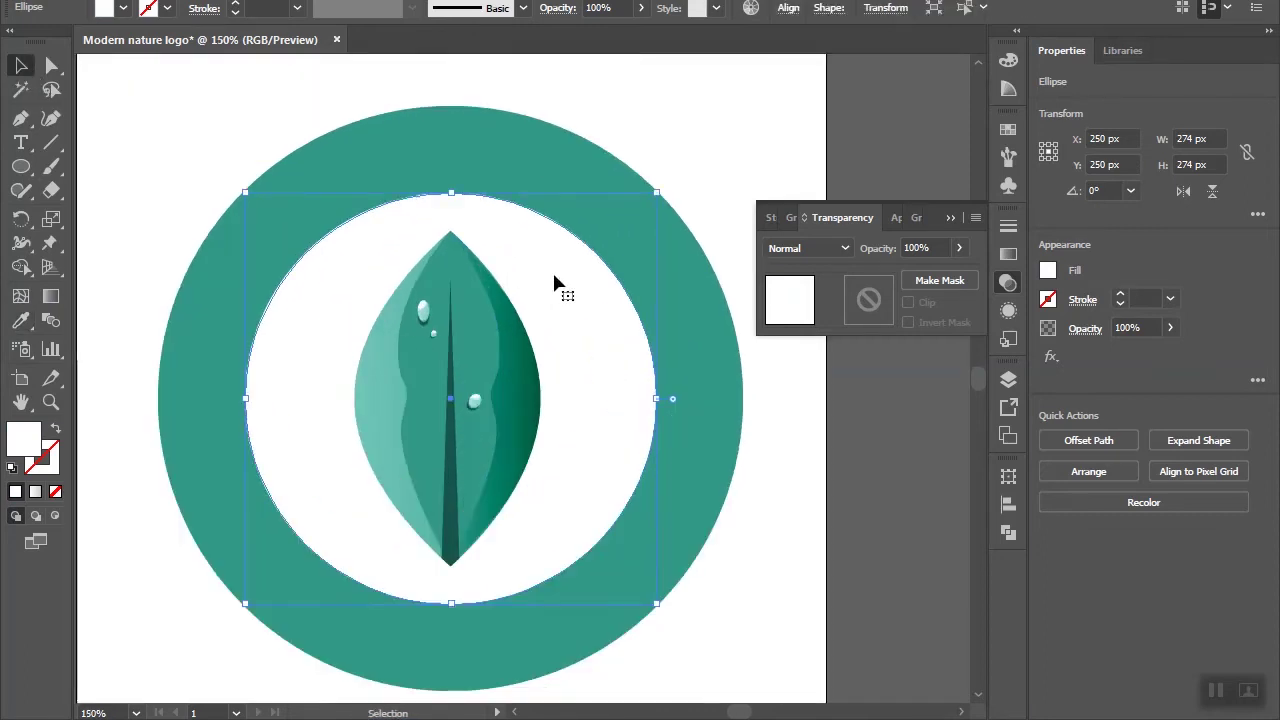
{"action": "key", "text": "ctrl+minus"}
{"action": "left_click", "coordinate": [587, 102]}
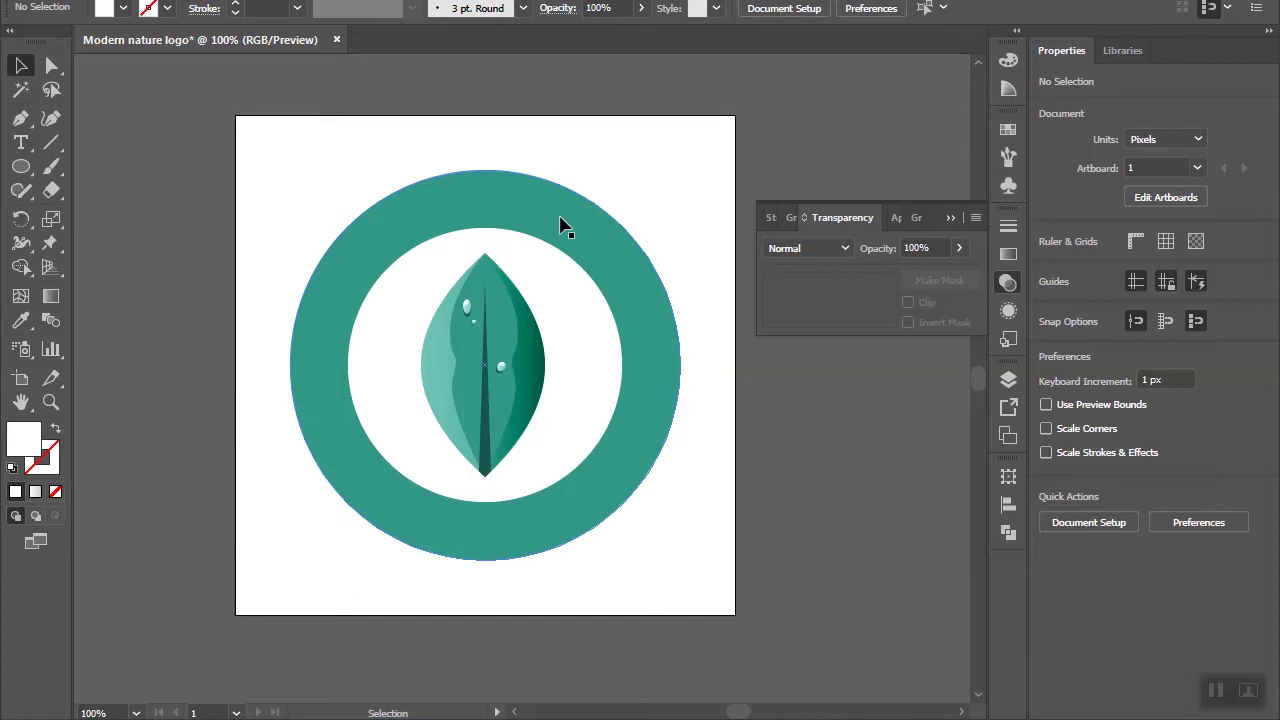
{"action": "key", "text": "ctrl+plus"}
{"action": "left_click", "coordinate": [623, 194]}
{"action": "key", "text": "ctrl+minus"}
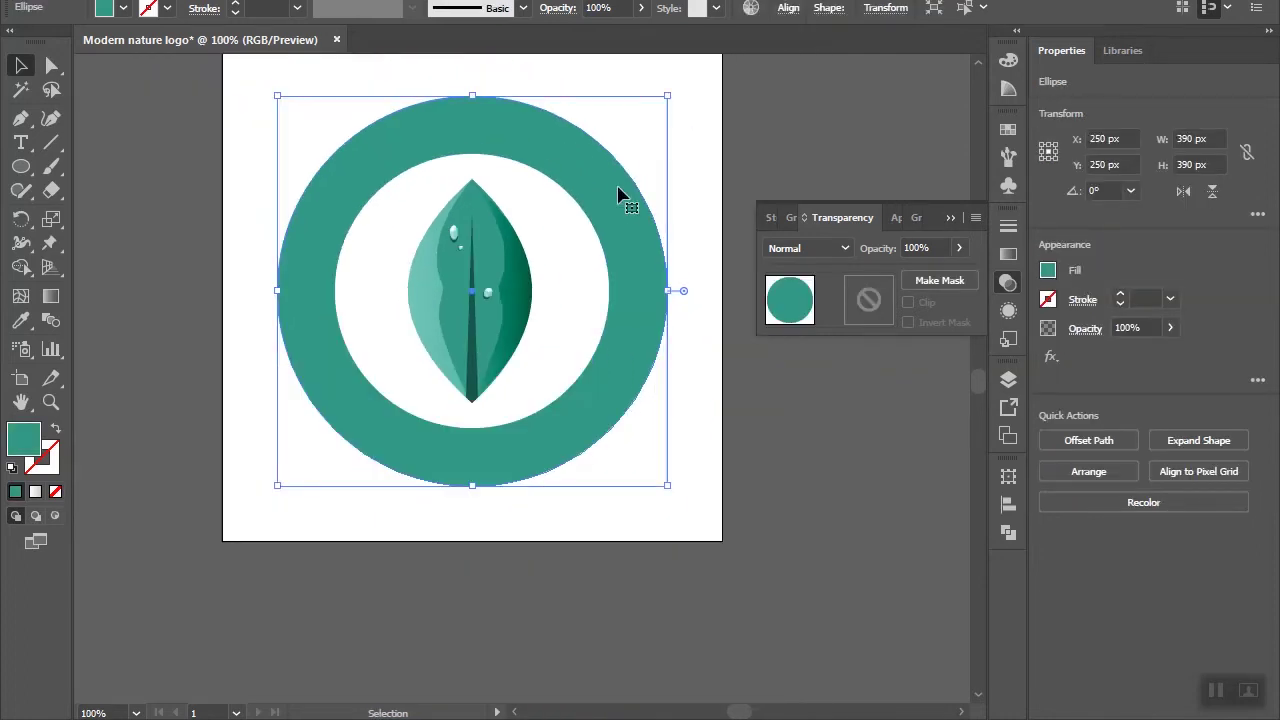
{"action": "key", "text": "ctrl+minus"}
{"action": "left_click", "coordinate": [530, 385]}
{"action": "key", "text": "a"}
Step: Move the inner white circle off the artboard and select it
{"action": "left_click_drag", "start_coordinate": [530, 385], "coordinate": [786, 440]}
{"action": "scroll", "coordinate": [786, 442], "scroll_direction": "right", "scroll_amount": 2}
{"action": "key", "text": "v"}
{"action": "left_click", "coordinate": [956, 217]}
{"action": "scroll", "coordinate": [780, 350], "scroll_direction": "up", "scroll_amount": 1}
{"action": "scroll", "coordinate": [735, 400], "scroll_direction": "up", "scroll_amount": 1}
{"action": "scroll", "coordinate": [735, 402], "scroll_direction": "down", "scroll_amount": 1}
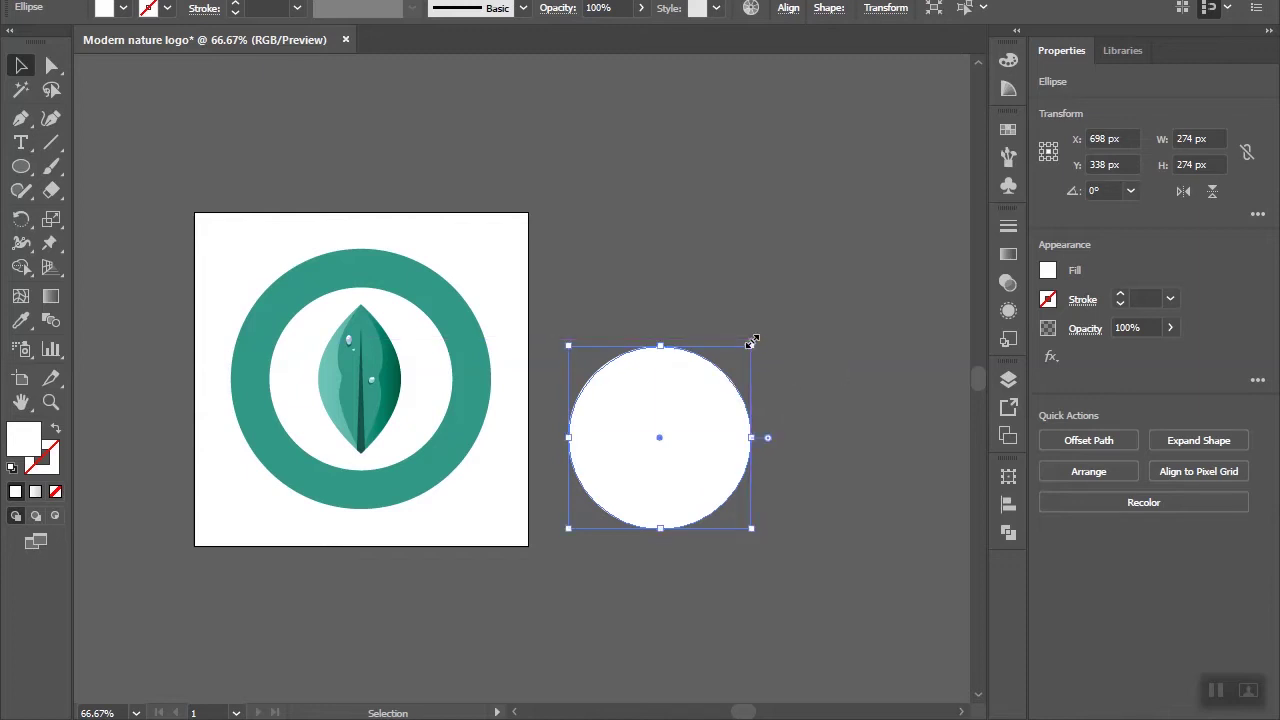
Step: Scale a copy of the circle to 160 px and punch it out with Shape Builder, forming a ring
{"action": "left_click_drag", "start_coordinate": [709, 387], "coordinate": [788, 221]}
{"action": "left_click_drag", "start_coordinate": [745, 291], "coordinate": [701, 395]}
{"action": "left_click_drag", "start_coordinate": [751, 346], "coordinate": [724, 386]}
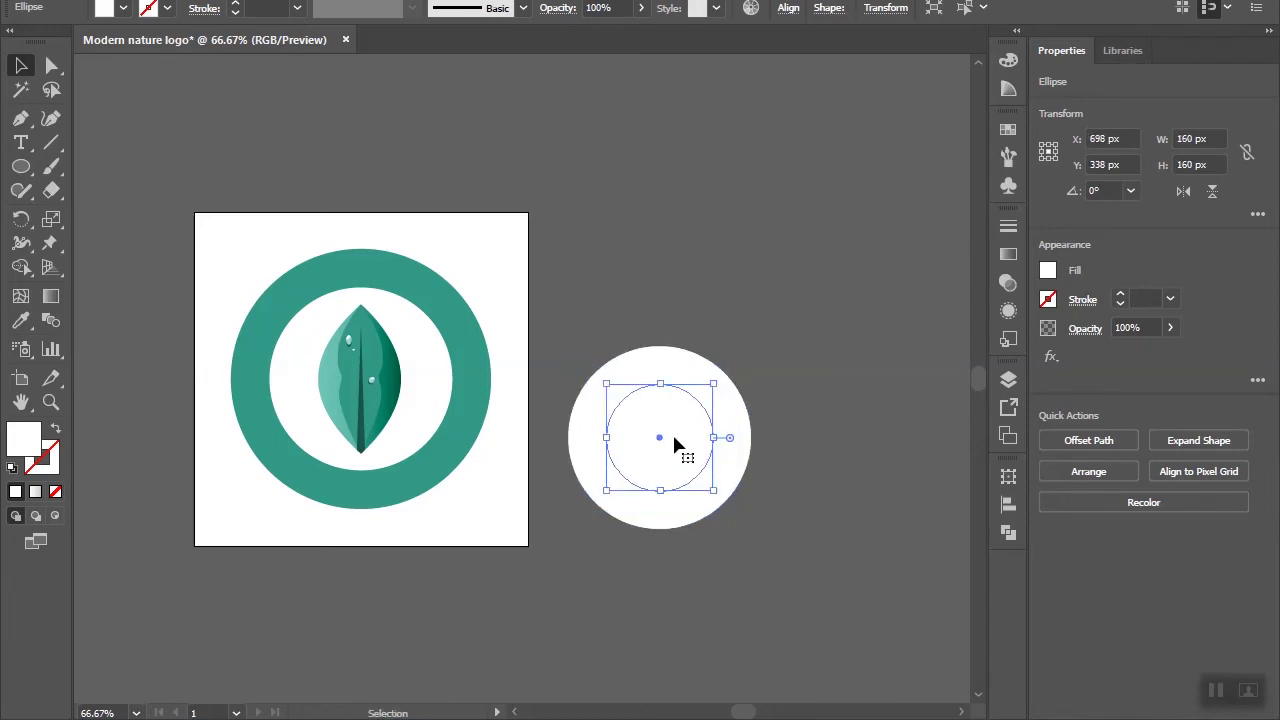
{"action": "left_click", "coordinate": [590, 445], "text": "shift"}
{"action": "left_click", "coordinate": [20, 267]}
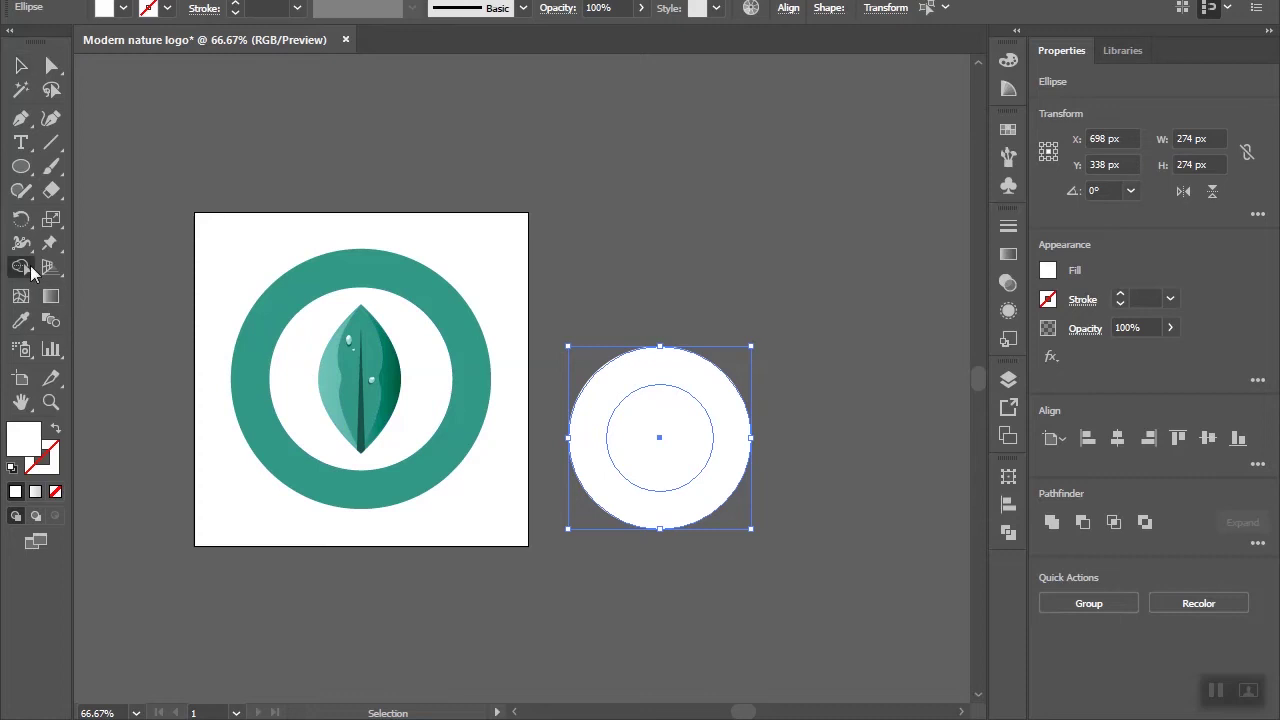
{"action": "left_click", "coordinate": [648, 458], "text": "alt"}
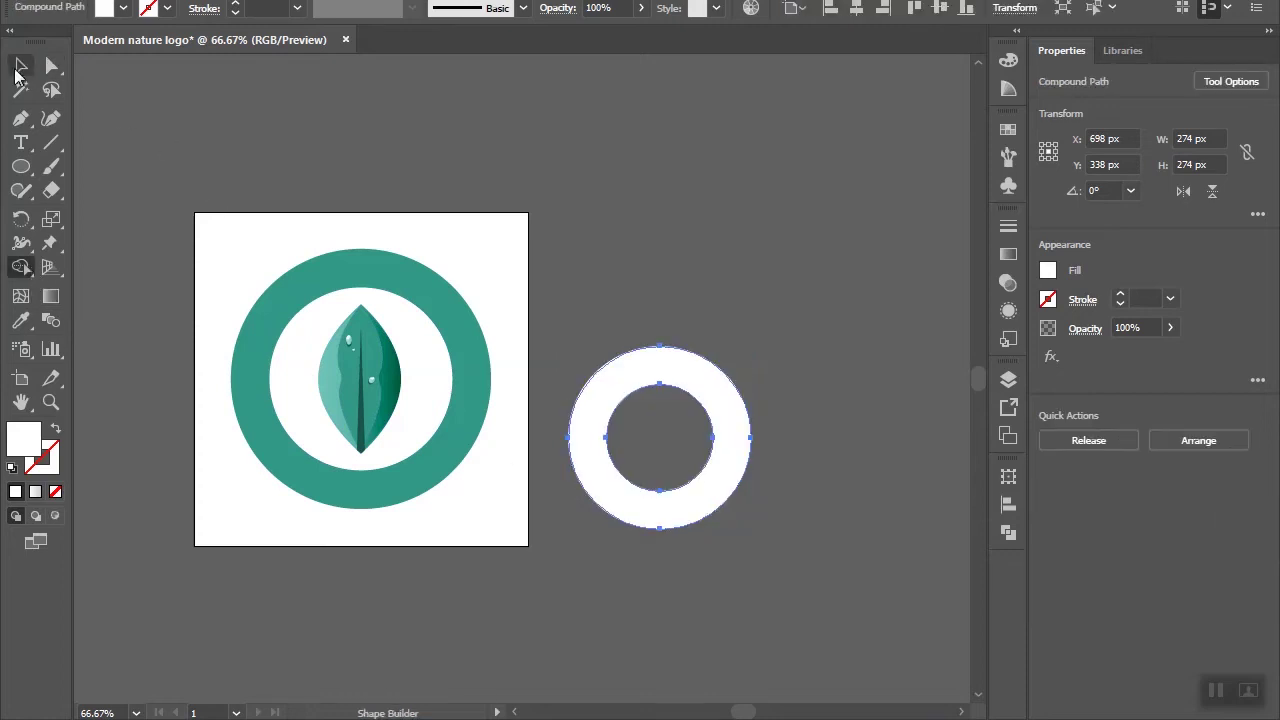
{"action": "left_click", "coordinate": [19, 68]}
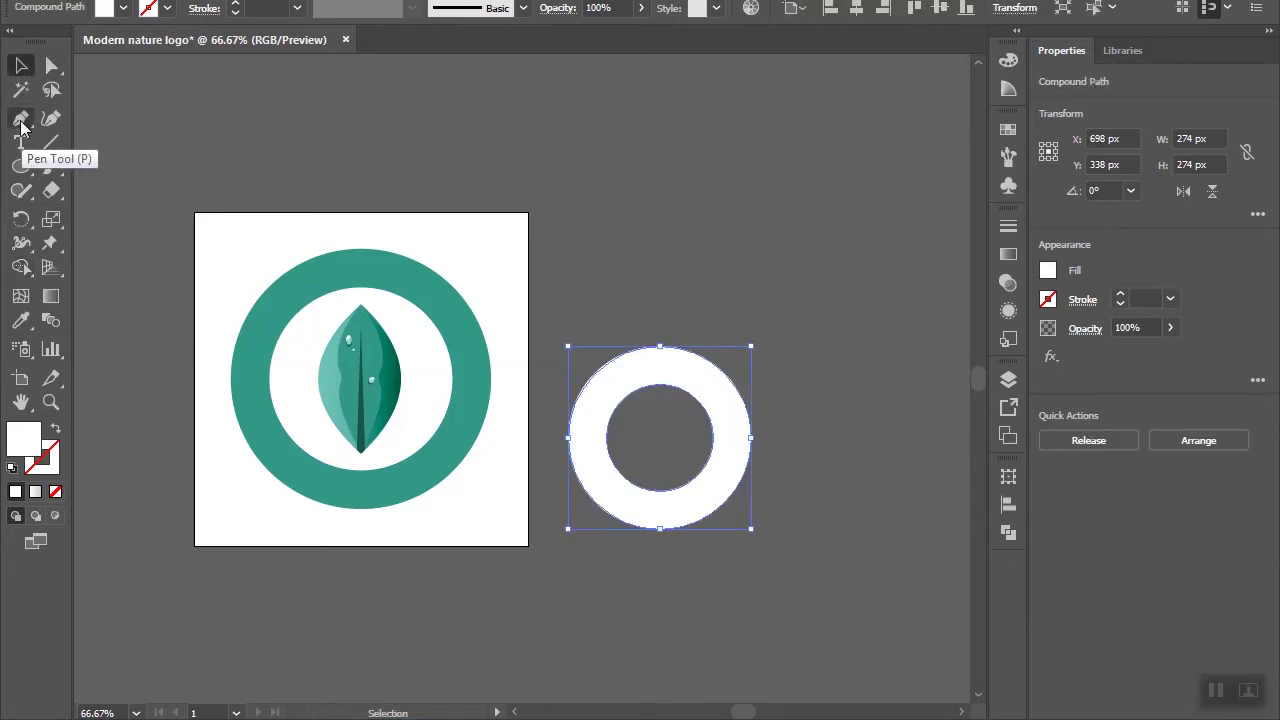
{"action": "left_click", "coordinate": [20, 166]}
{"action": "left_click", "coordinate": [82, 170]}
Step: Draw a rectangle over the ring's top and erase it, with the top half, using Shape Builder
{"action": "left_click_drag", "start_coordinate": [543, 437], "coordinate": [757, 316]}
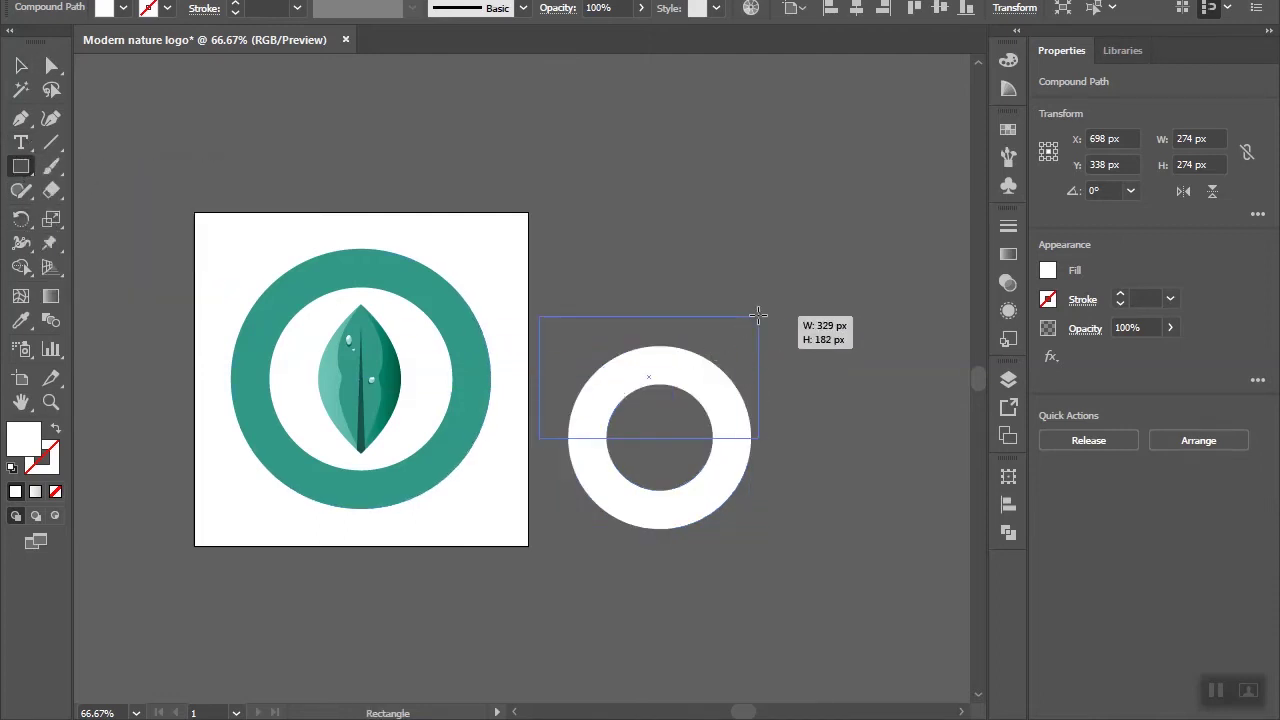
{"action": "left_click", "coordinate": [21, 66]}
{"action": "left_click", "coordinate": [634, 494], "text": "shift"}
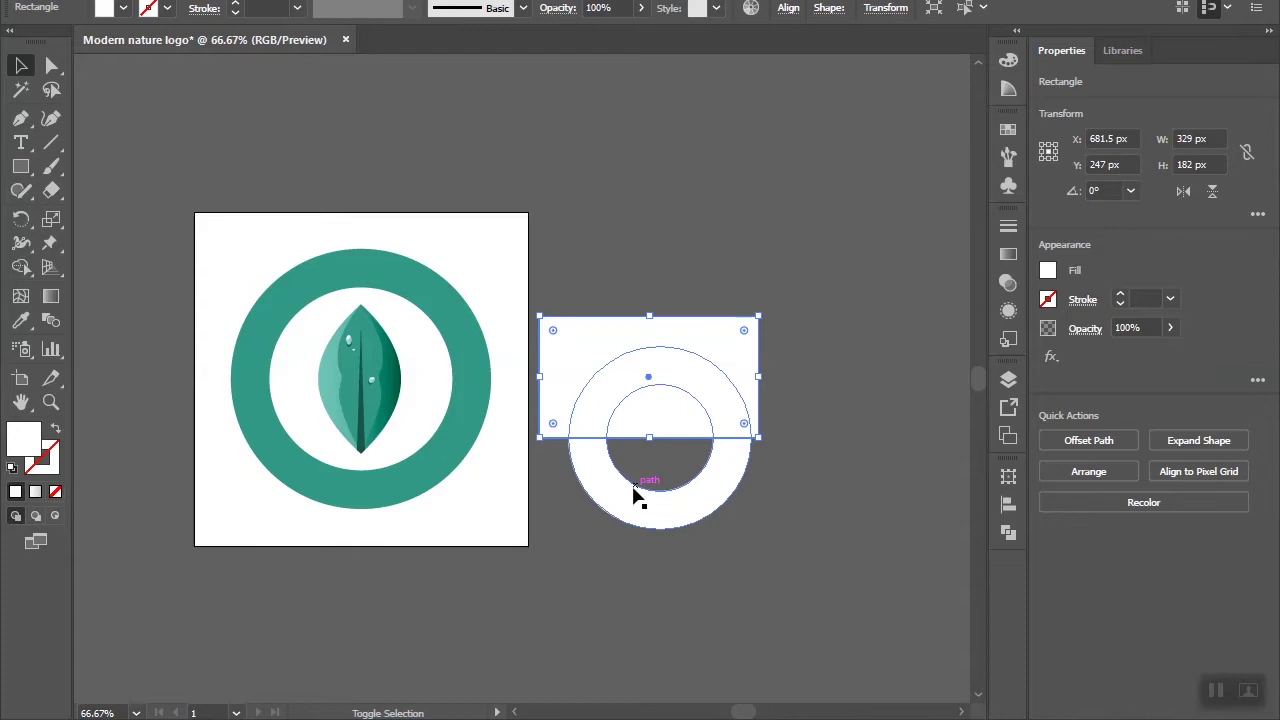
{"action": "left_click", "coordinate": [20, 267]}
{"action": "left_click_drag", "start_coordinate": [645, 290], "coordinate": [666, 446]}
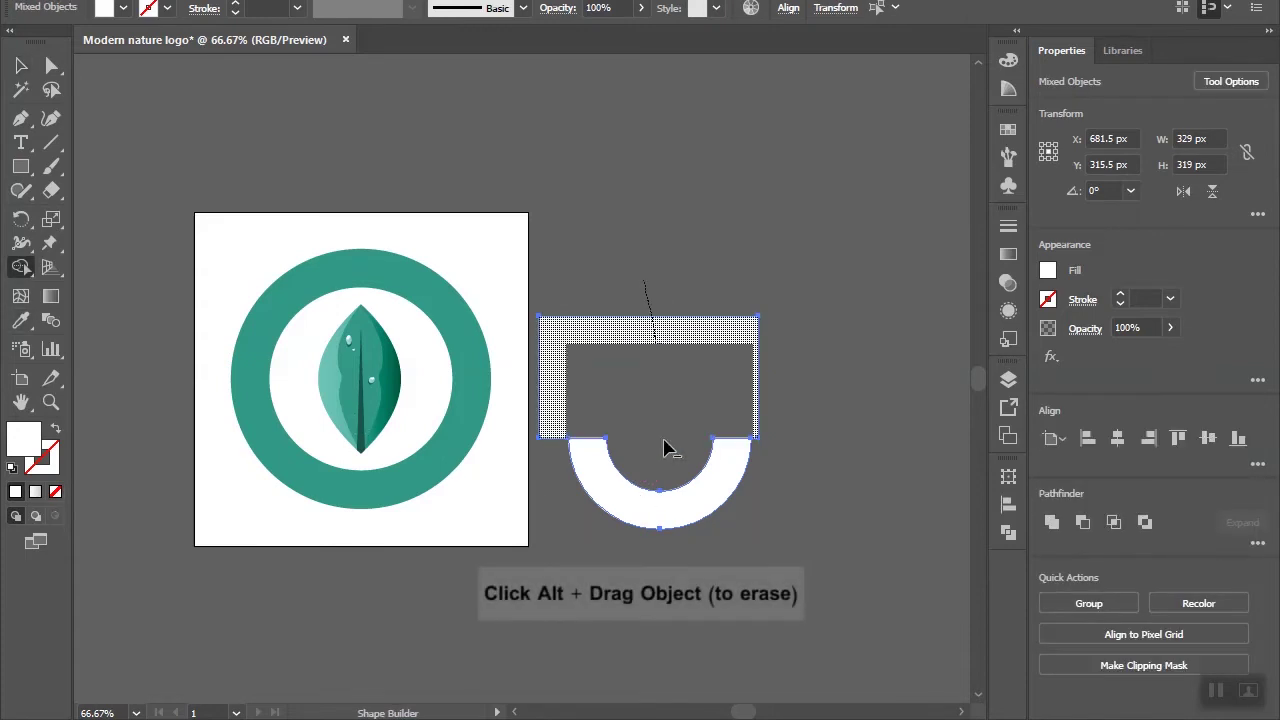
{"action": "left_click", "coordinate": [21, 66]}
Step: Move and enlarge the half-ring over the badge's lower half and set its outline colour
{"action": "left_click_drag", "start_coordinate": [652, 513], "coordinate": [347, 455]}
{"action": "left_click_drag", "start_coordinate": [344, 492], "coordinate": [351, 457]}
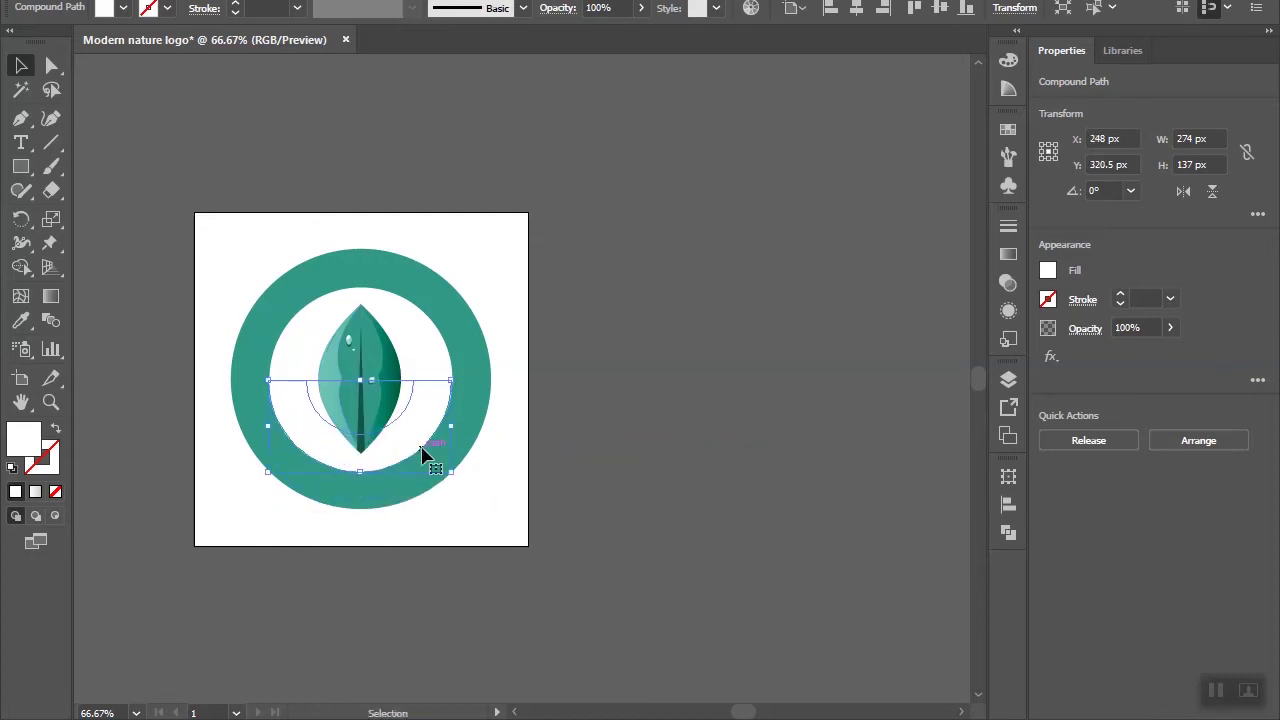
{"action": "left_click_drag", "start_coordinate": [452, 470], "coordinate": [491, 491]}
{"action": "left_click_drag", "start_coordinate": [410, 474], "coordinate": [408, 498]}
{"action": "key", "text": "ctrl+1"}
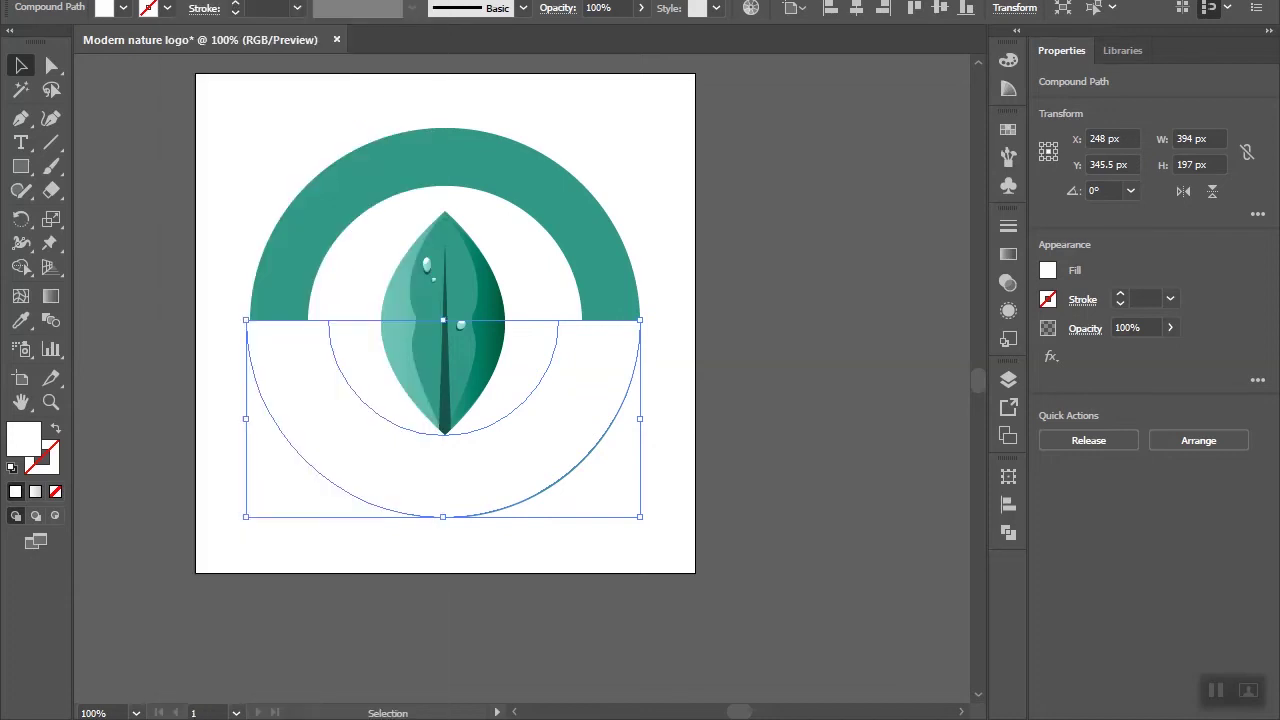
{"action": "left_click", "coordinate": [167, 8]}
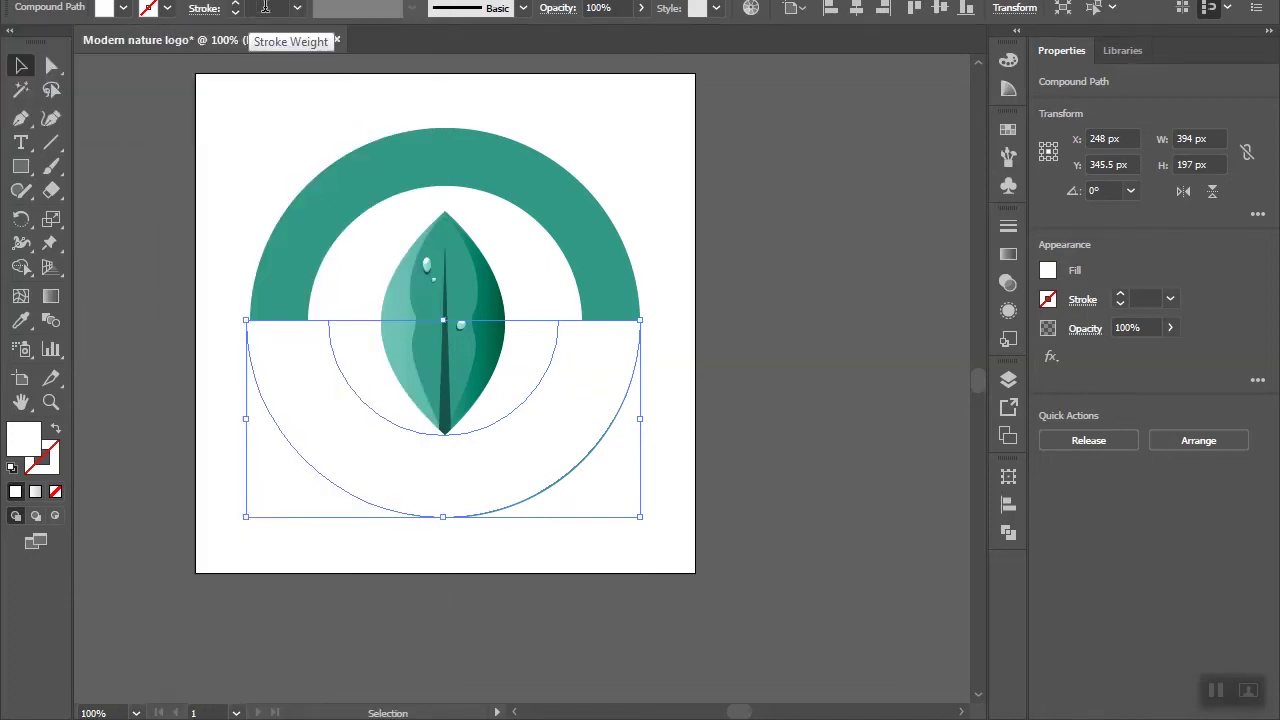
{"action": "scroll", "coordinate": [265, 6], "scroll_direction": "up", "scroll_amount": 20}
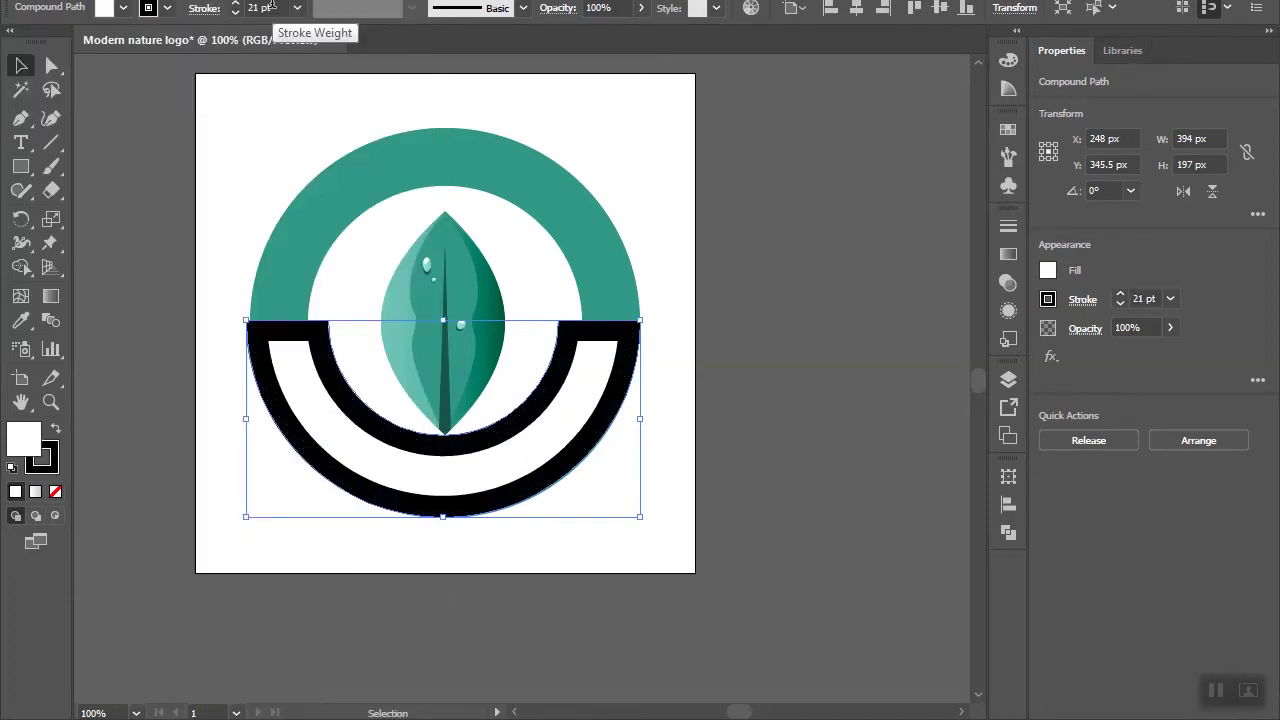
{"action": "scroll", "coordinate": [270, 5], "scroll_direction": "down", "scroll_amount": 2}
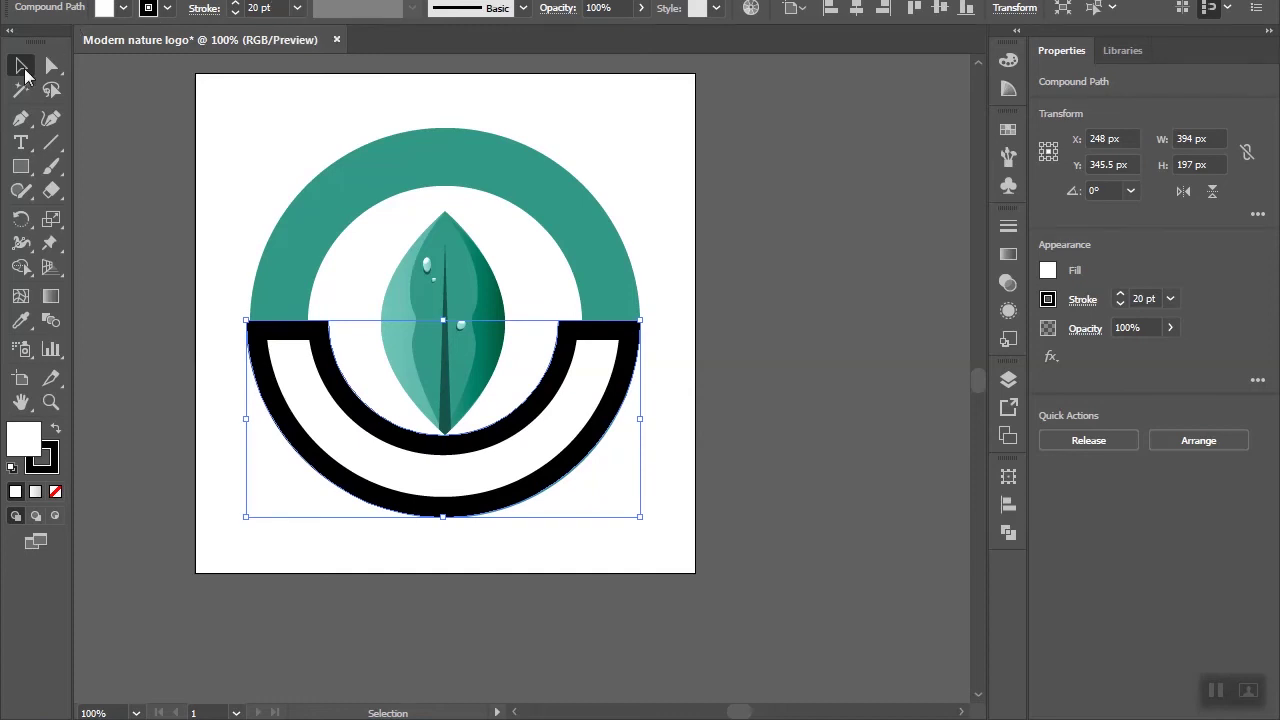
{"action": "key", "text": "Down"}
{"action": "key", "text": "Down"}
{"action": "key", "text": "Down"}
{"action": "key", "text": "Down"}
{"action": "key", "text": "Down"}
{"action": "key", "text": "Down"}
{"action": "key", "text": "Down"}
{"action": "key", "text": "Down"}
{"action": "key", "text": "Down"}
{"action": "key", "text": "Down"}
{"action": "key", "text": "Down"}
{"action": "key", "text": "Down"}
{"action": "key", "text": "Down"}
{"action": "key", "text": "Down"}
{"action": "key", "text": "Down"}
{"action": "key", "text": "Down"}
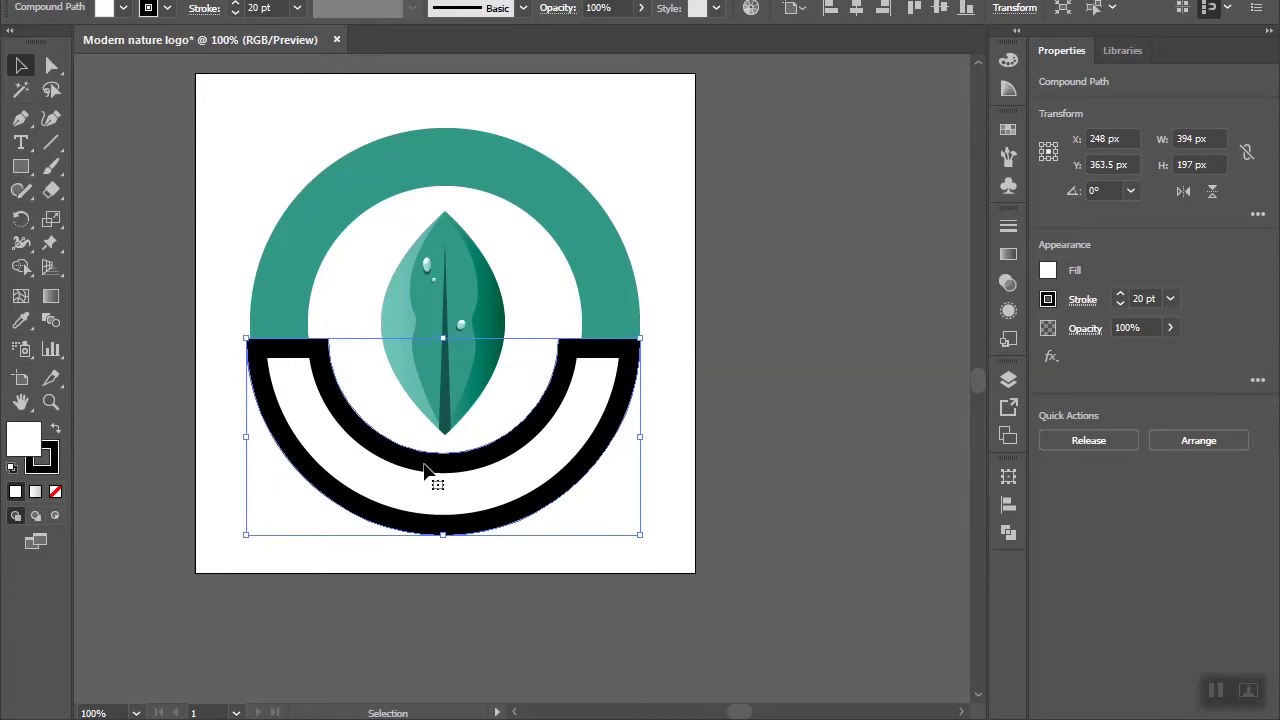
Step: Lower the half-ring's opacity to 26% to see the badge beneath
{"action": "left_click", "coordinate": [1008, 283]}
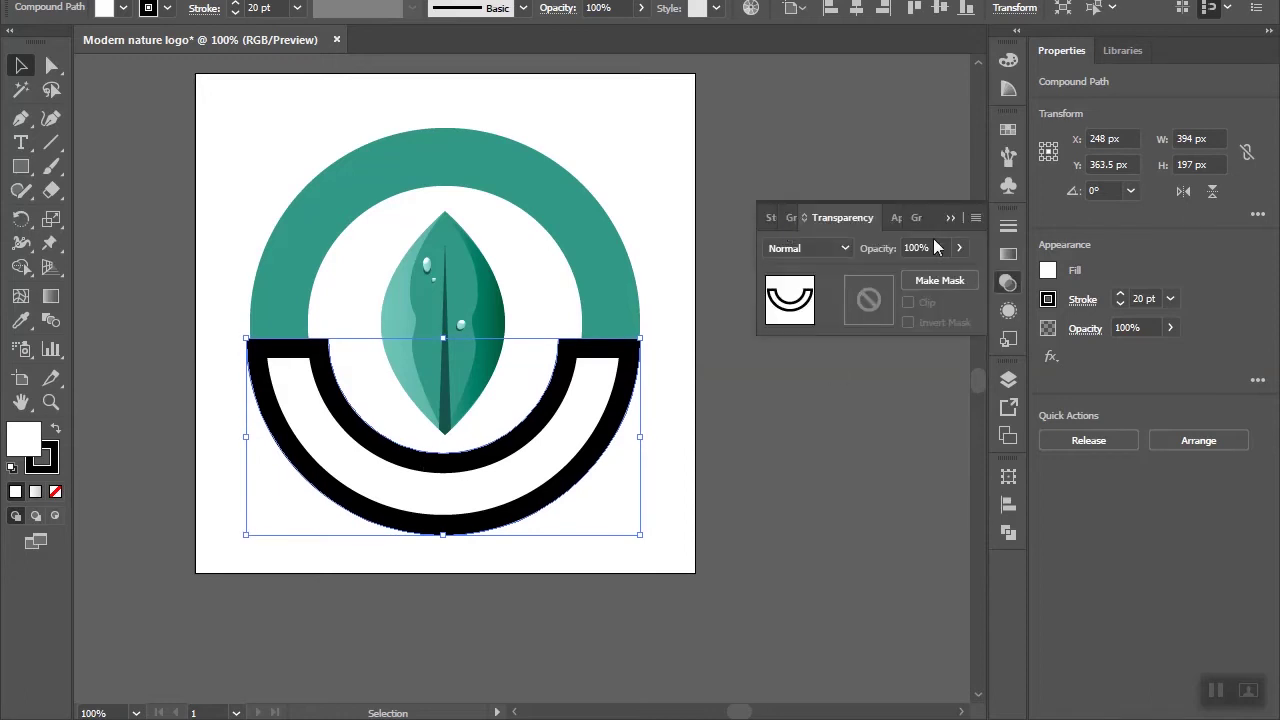
{"action": "left_click", "coordinate": [1169, 330]}
{"action": "left_click_drag", "start_coordinate": [1165, 353], "coordinate": [1113, 353]}
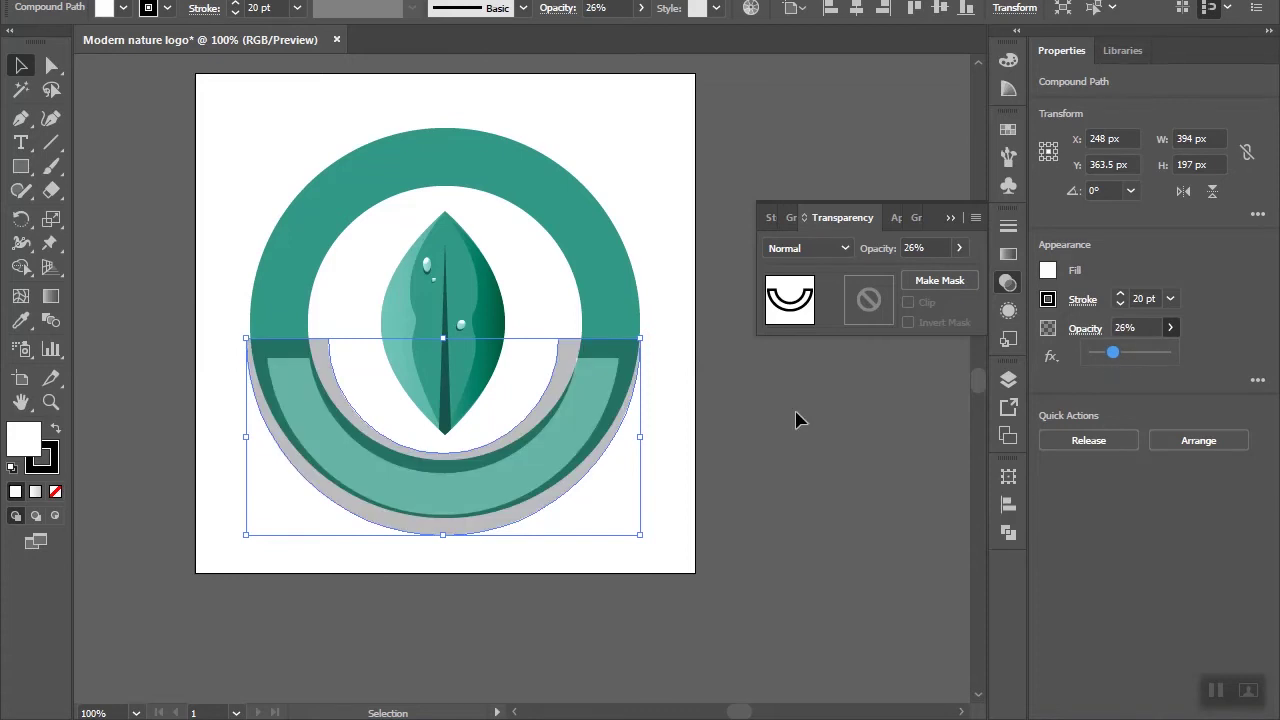
{"action": "key", "text": "Return"}
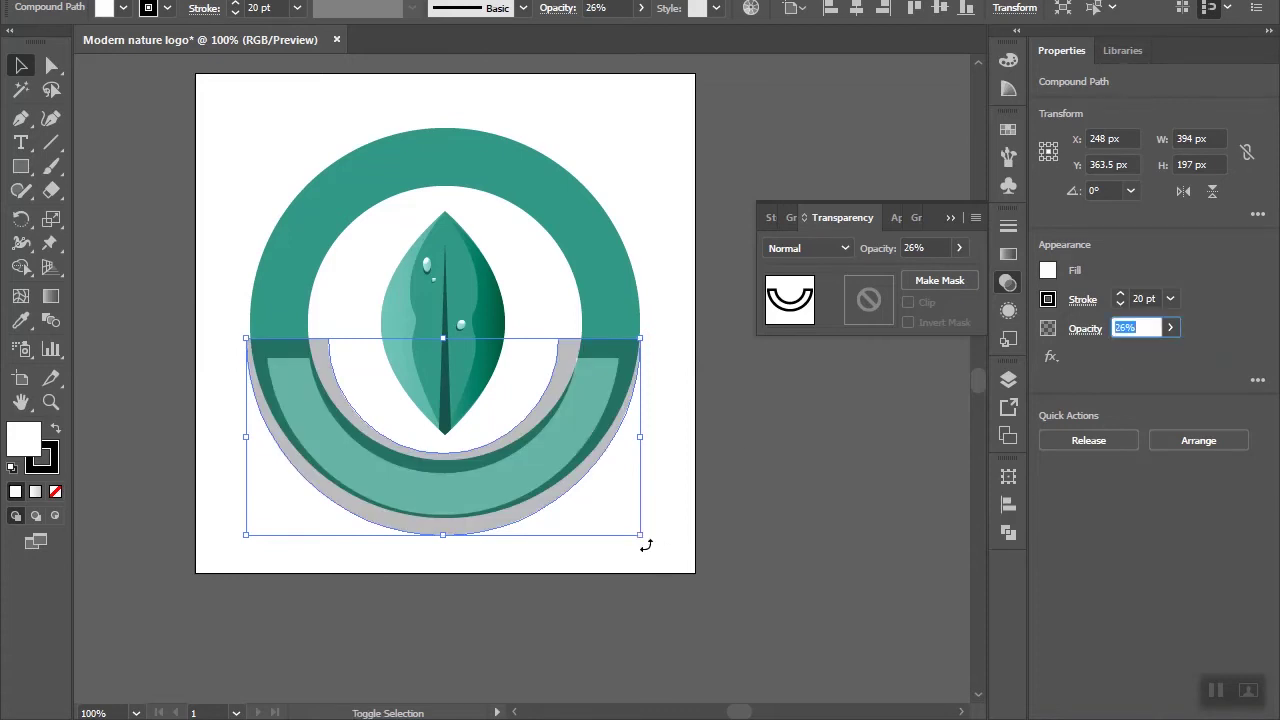
Step: Resize the half-ring to 422 × 211 px, centre it, and restore full opacity
{"action": "left_click_drag", "start_coordinate": [641, 535], "coordinate": [655, 542]}
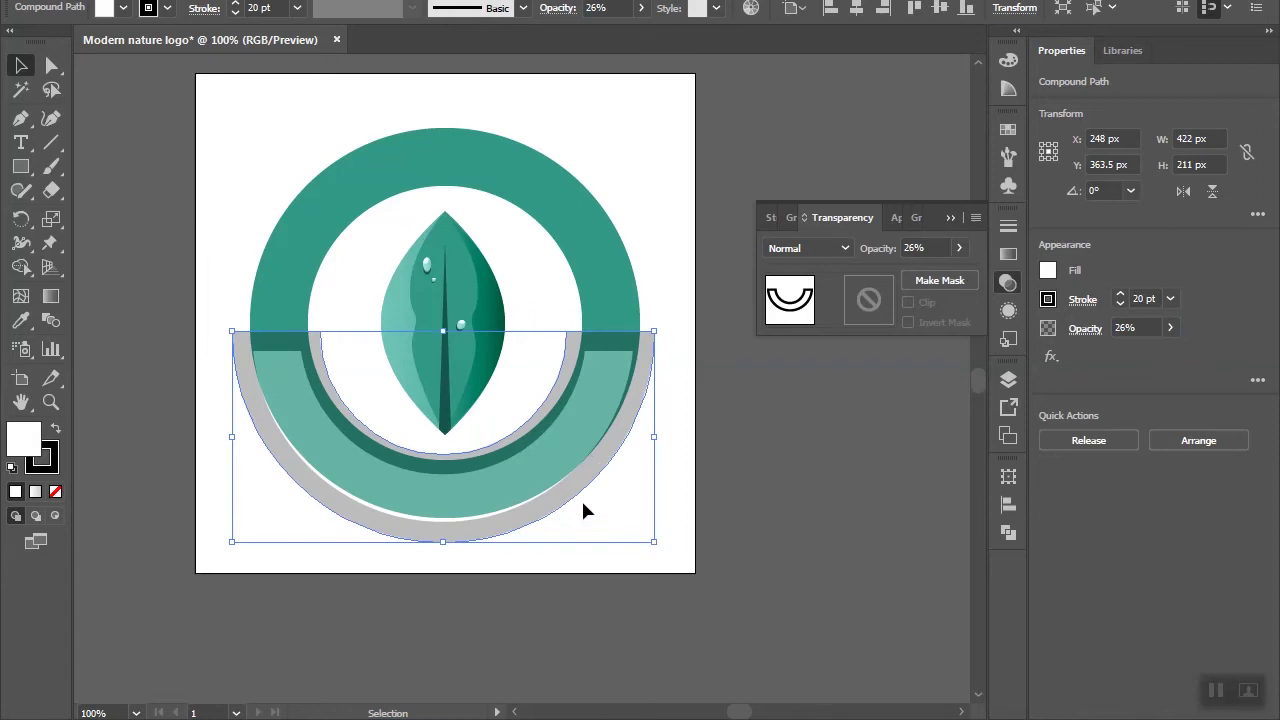
{"action": "key", "text": "Up"}
{"action": "key", "text": "Up"}
{"action": "key", "text": "Up"}
{"action": "key", "text": "Up"}
{"action": "key", "text": "Up"}
{"action": "key", "text": "Up"}
{"action": "key", "text": "Up"}
{"action": "key", "text": "Up"}
{"action": "key", "text": "Up"}
{"action": "key", "text": "Up"}
{"action": "key", "text": "Right"}
{"action": "key", "text": "Right"}
{"action": "key", "text": "Right"}
{"action": "key", "text": "Left"}
{"action": "key", "text": "Down"}
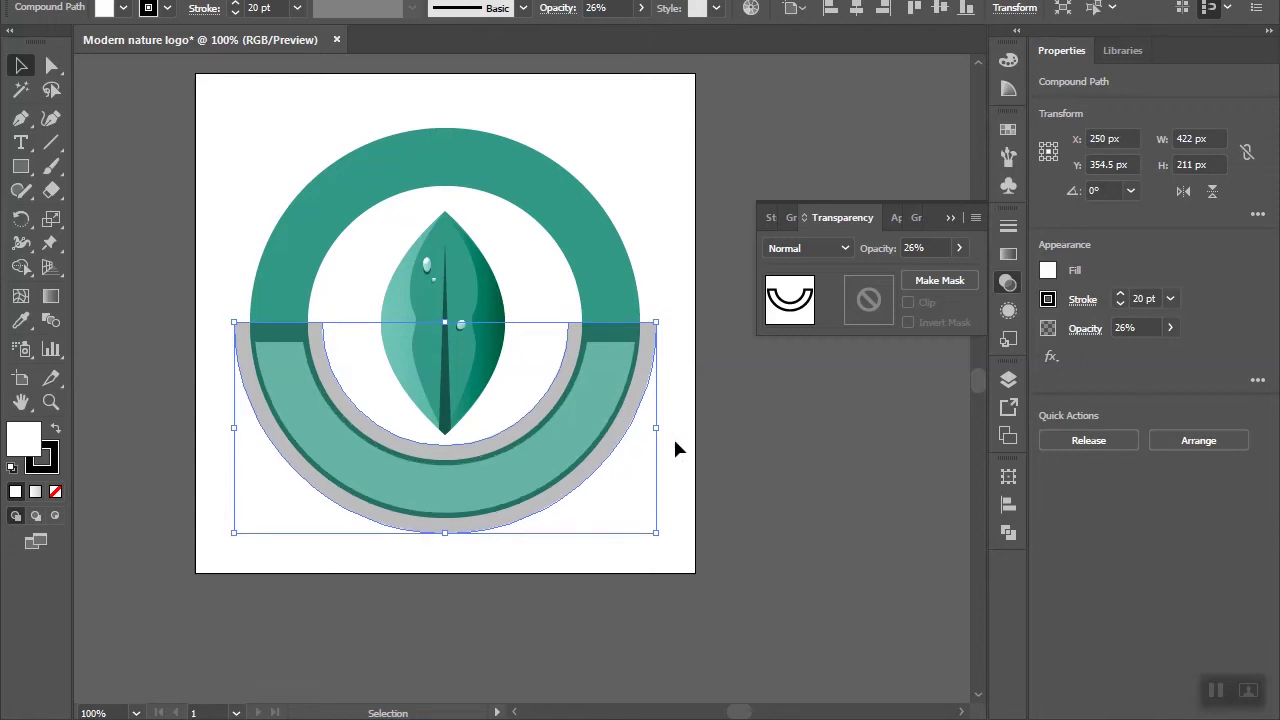
{"action": "left_click", "coordinate": [959, 248]}
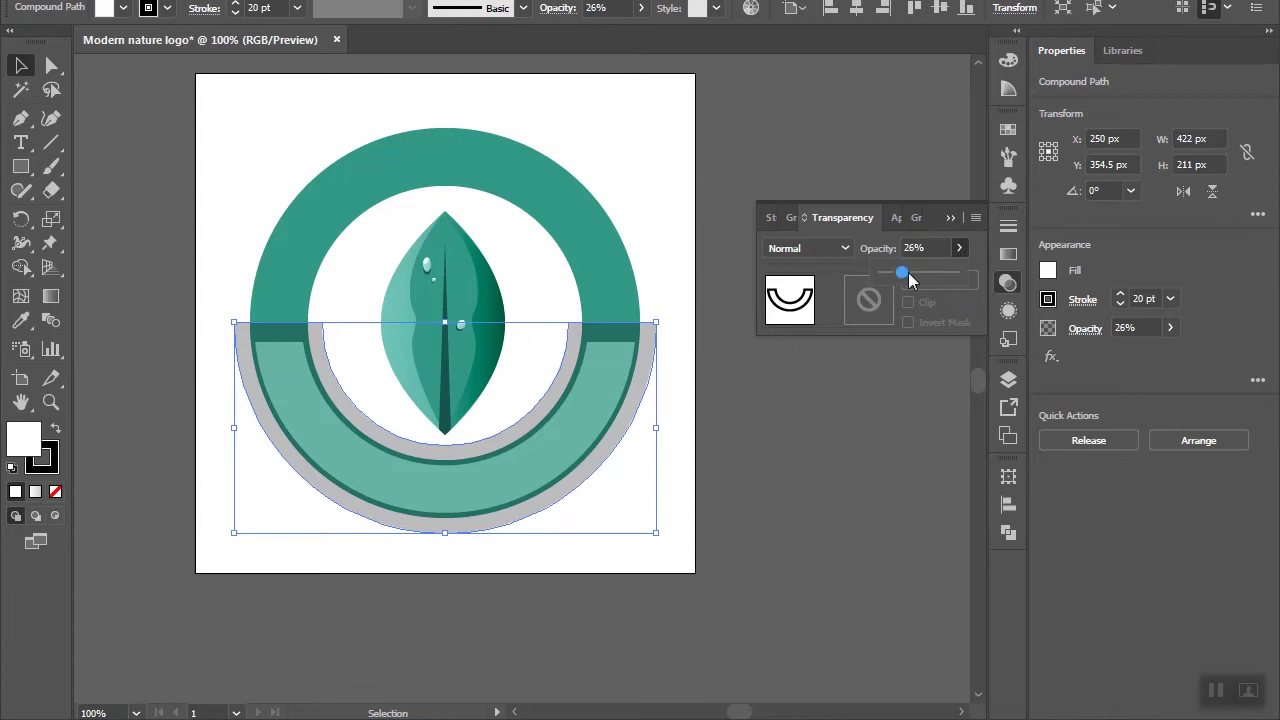
{"action": "left_click_drag", "start_coordinate": [908, 272], "coordinate": [970, 270]}
Step: Expand the half-ring's outline into filled shapes with Expand
{"action": "right_click", "coordinate": [160, 180]}
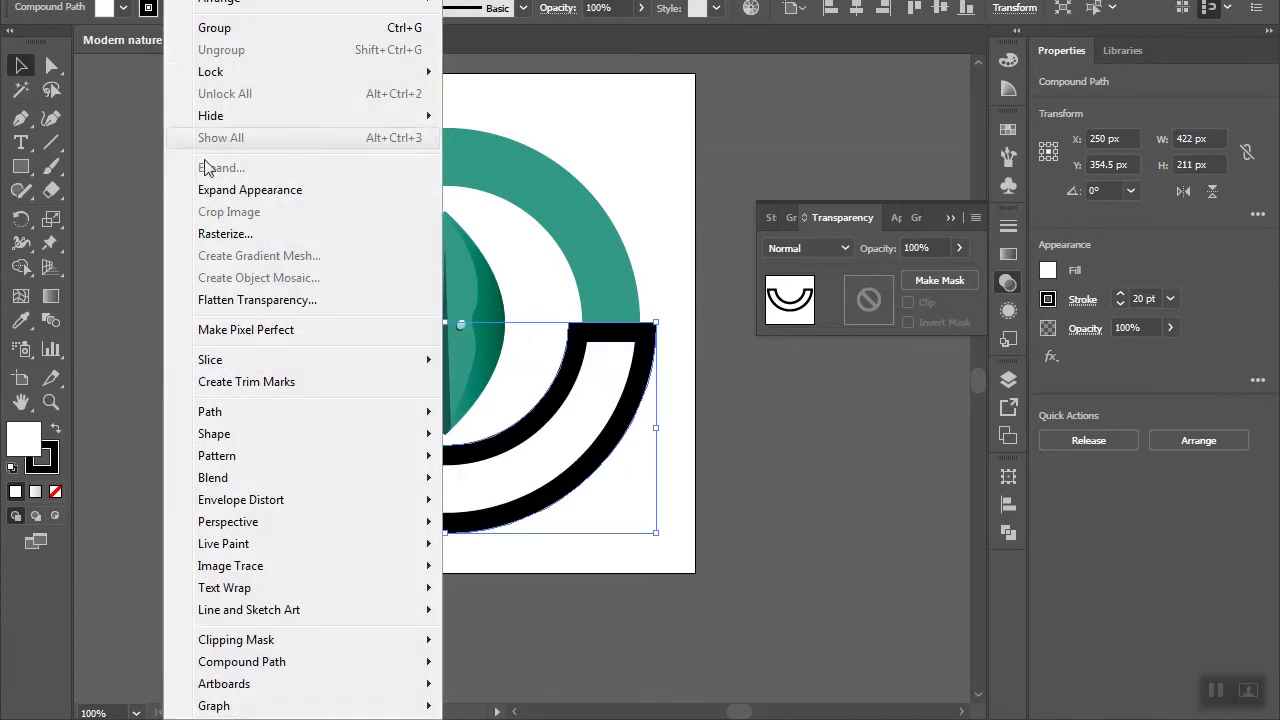
{"action": "key", "text": "Escape"}
{"action": "left_click", "coordinate": [200, 177]}
{"action": "left_click", "coordinate": [283, 455]}
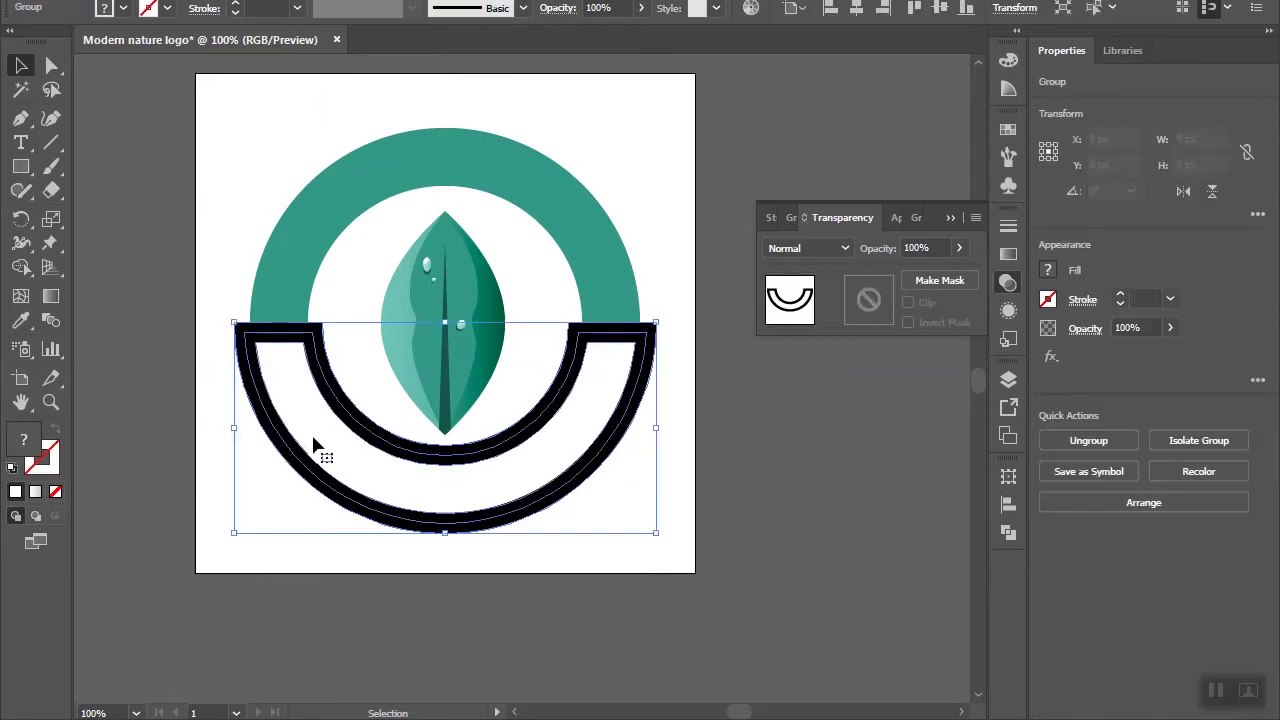
{"action": "right_click", "coordinate": [163, 140]}
{"action": "left_click", "coordinate": [197, 170]}
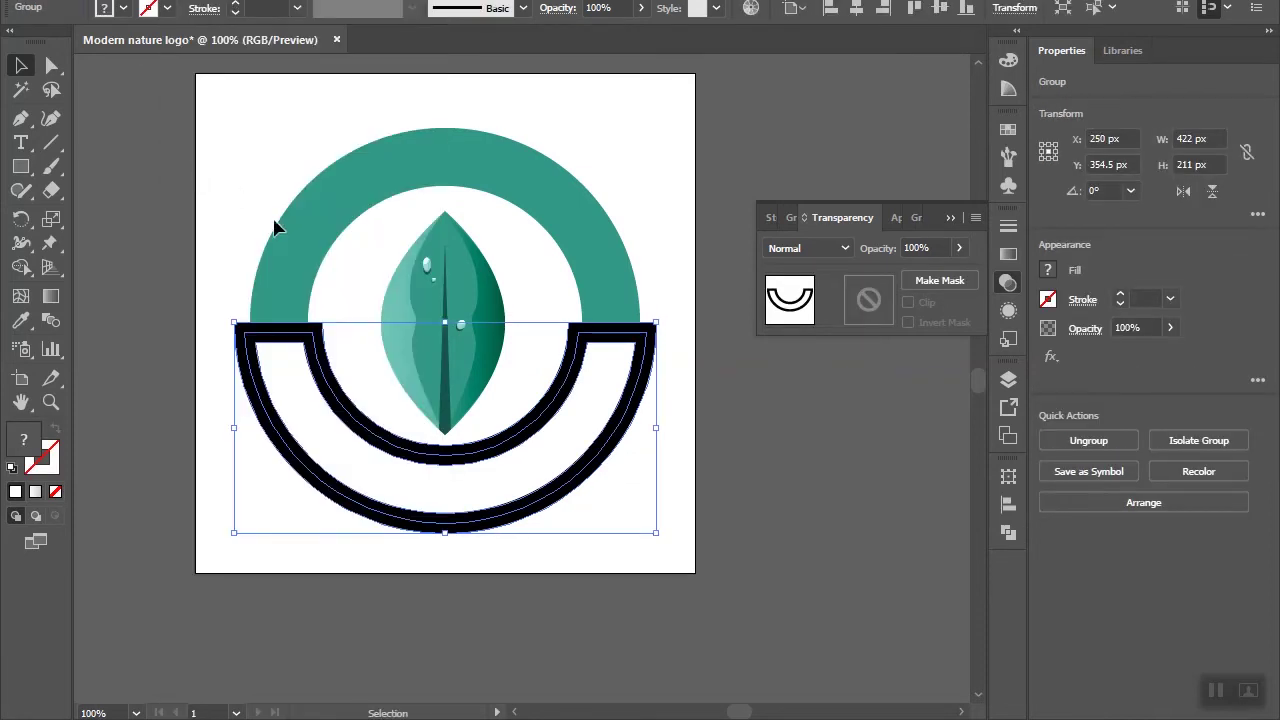
Step: Merge the expanded half-ring pieces into one white band with the Shape Builder
{"action": "left_click", "coordinate": [20, 268]}
{"action": "scroll", "coordinate": [280, 451], "scroll_direction": "up", "scroll_amount": 1, "text": "alt"}
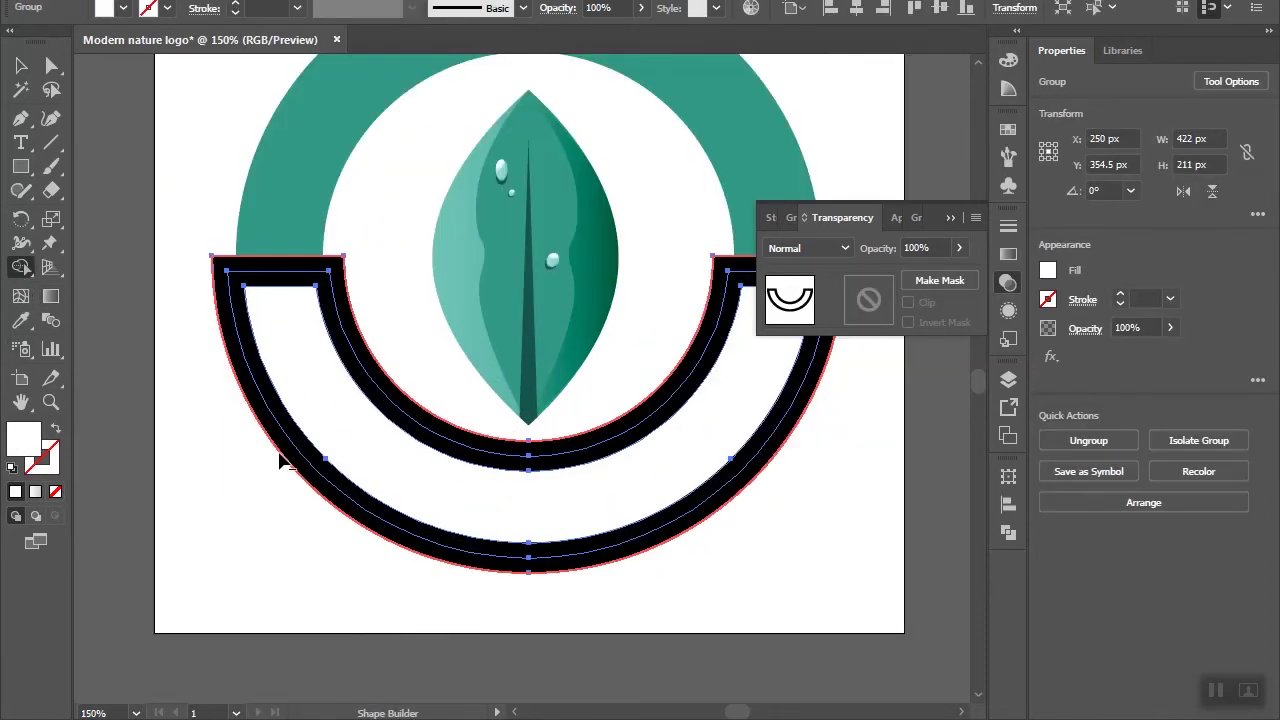
{"action": "left_click_drag", "start_coordinate": [272, 461], "coordinate": [305, 460]}
{"action": "scroll", "coordinate": [303, 460], "scroll_direction": "down", "scroll_amount": 1, "text": "alt"}
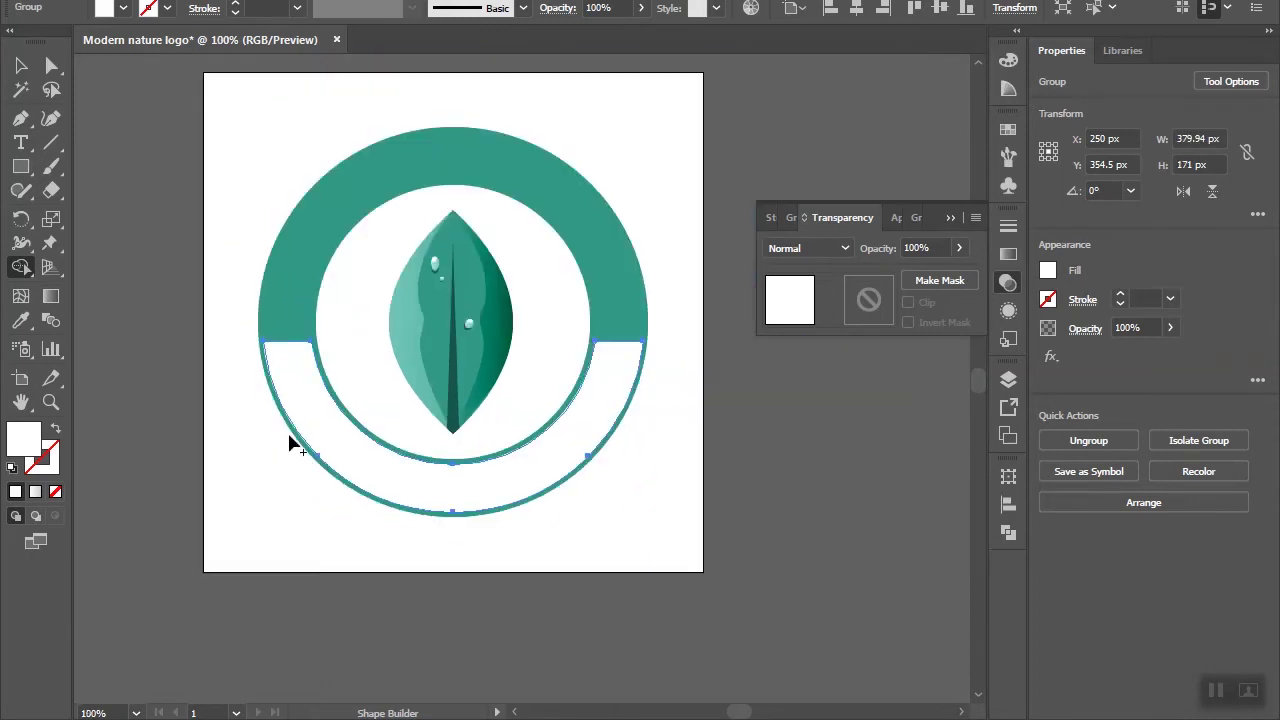
{"action": "left_click", "coordinate": [20, 65]}
{"action": "left_click", "coordinate": [223, 284]}
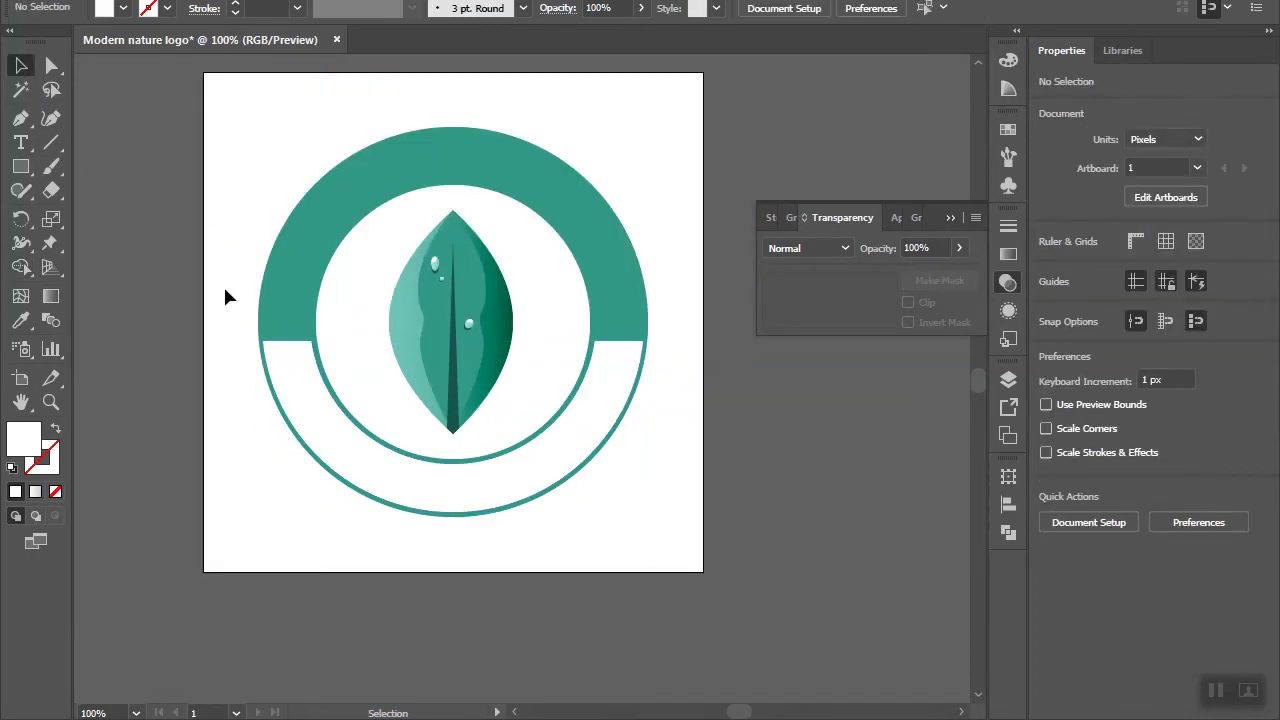
{"action": "scroll", "coordinate": [230, 295], "scroll_direction": "down", "scroll_amount": 1, "text": "alt"}
{"action": "scroll", "coordinate": [270, 328], "scroll_direction": "up", "scroll_amount": 1, "text": "alt"}
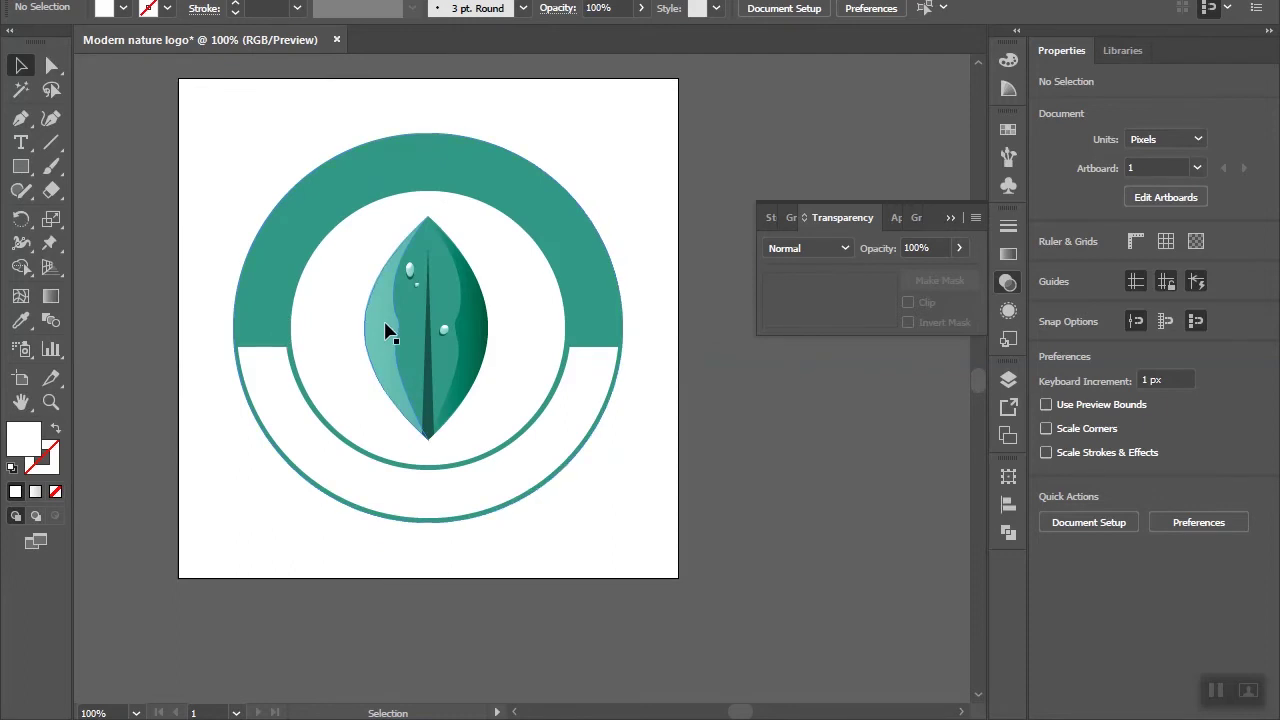
Step: Make a horizontally reflected copy of the lower white half-ring
{"action": "left_click", "coordinate": [281, 398]}
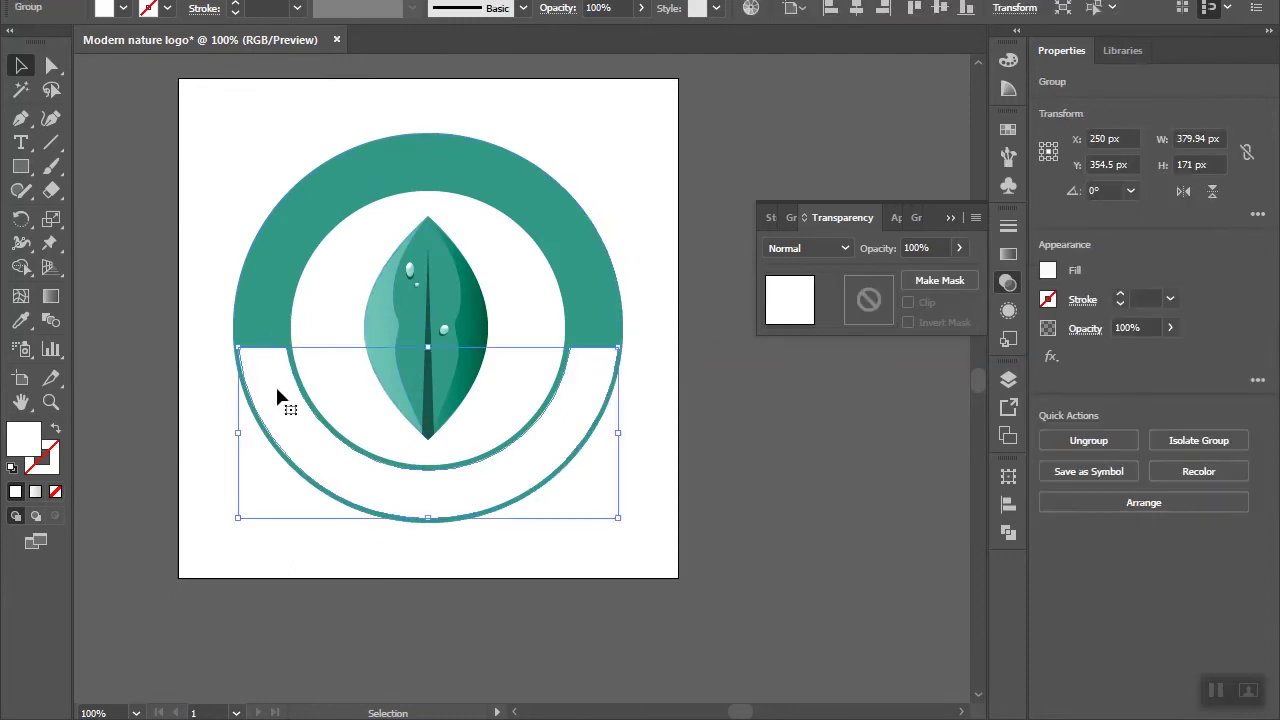
{"action": "right_click", "coordinate": [277, 391]}
{"action": "mouse_move", "coordinate": [339, 589]}
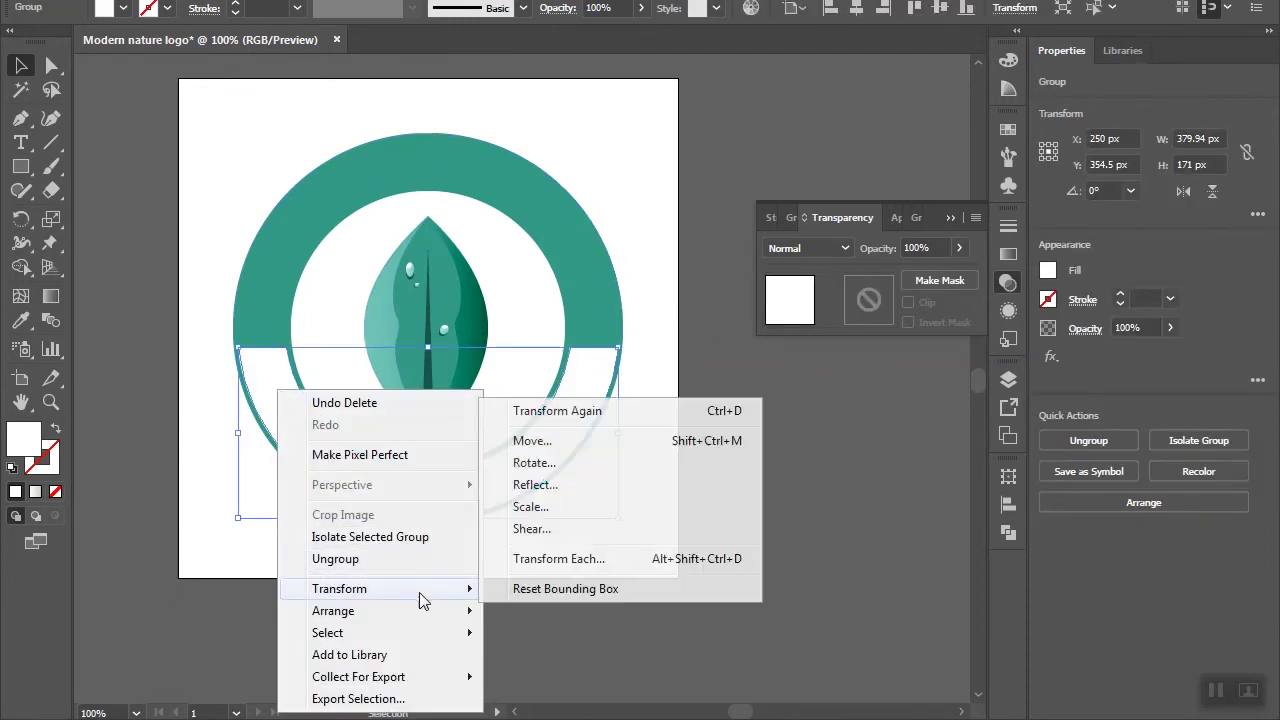
{"action": "left_click", "coordinate": [535, 484]}
{"action": "left_click", "coordinate": [538, 245]}
{"action": "left_click", "coordinate": [537, 473]}
Step: Place the flipped copy over the top arch and swap fill and stroke to make outlines
{"action": "left_click_drag", "start_coordinate": [507, 414], "coordinate": [503, 209]}
{"action": "key", "text": "Right"}
{"action": "key", "text": "Right"}
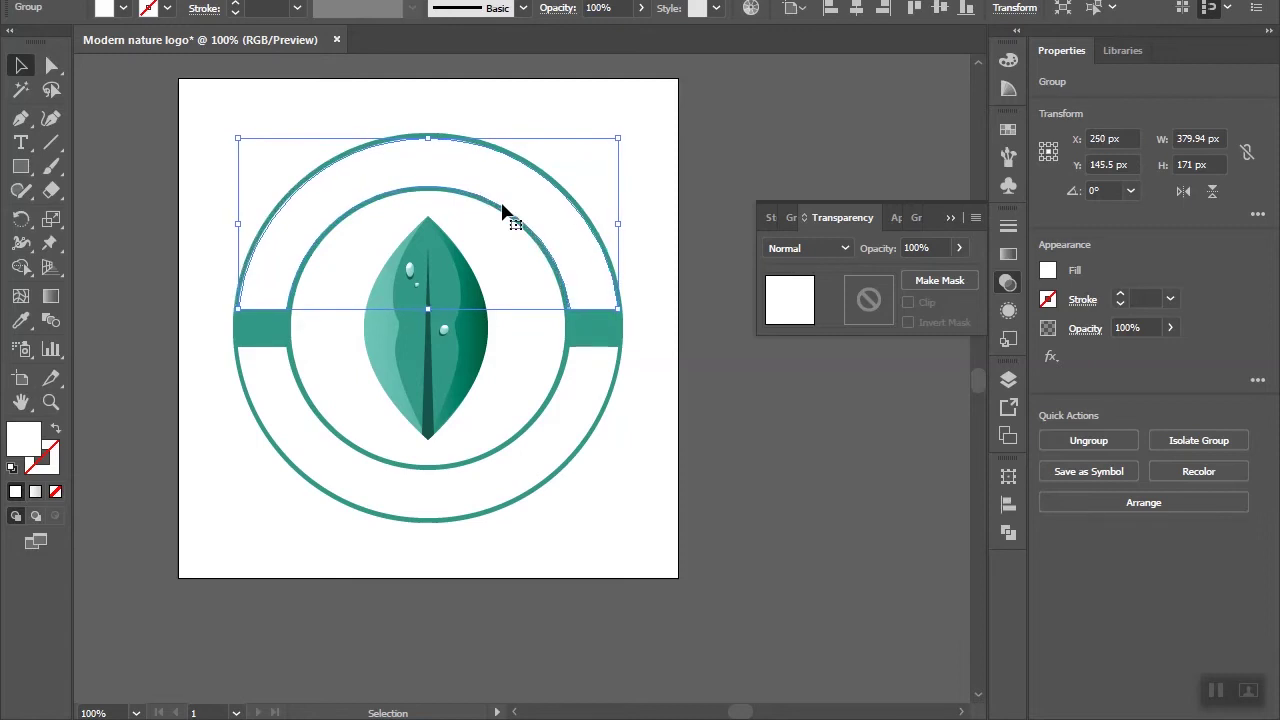
{"action": "key", "text": "Up"}
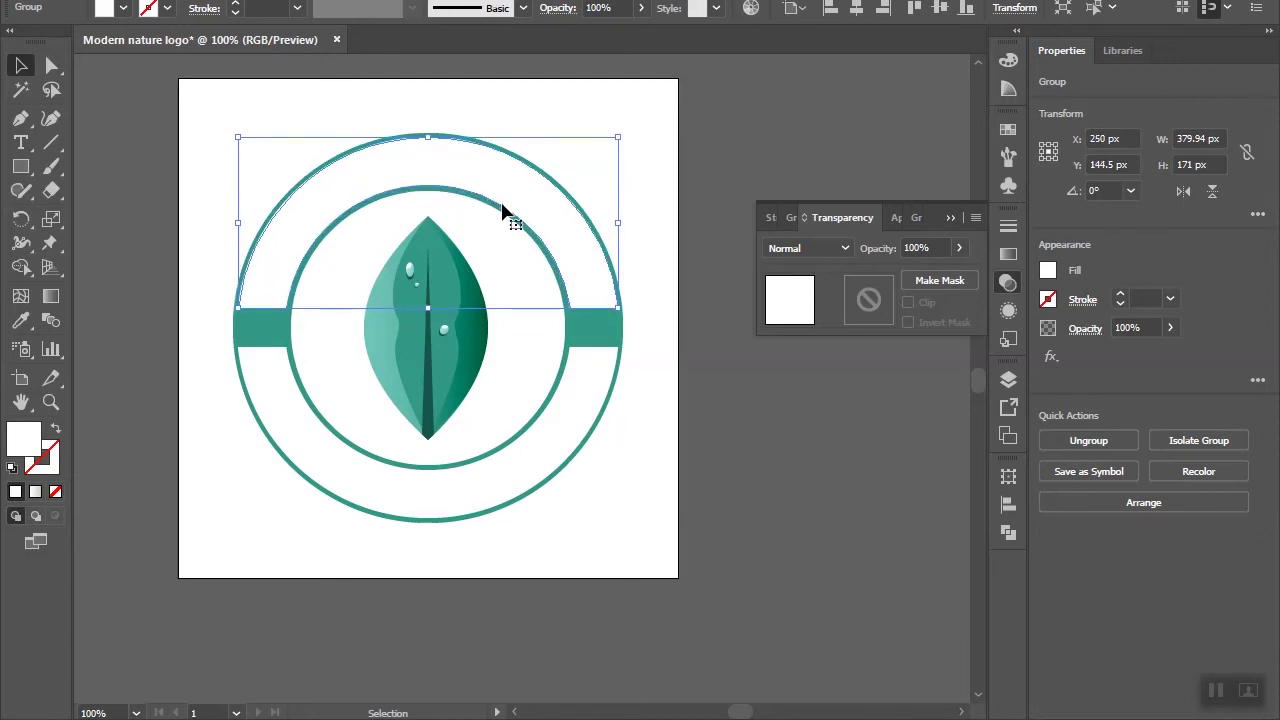
{"action": "key", "text": "Down"}
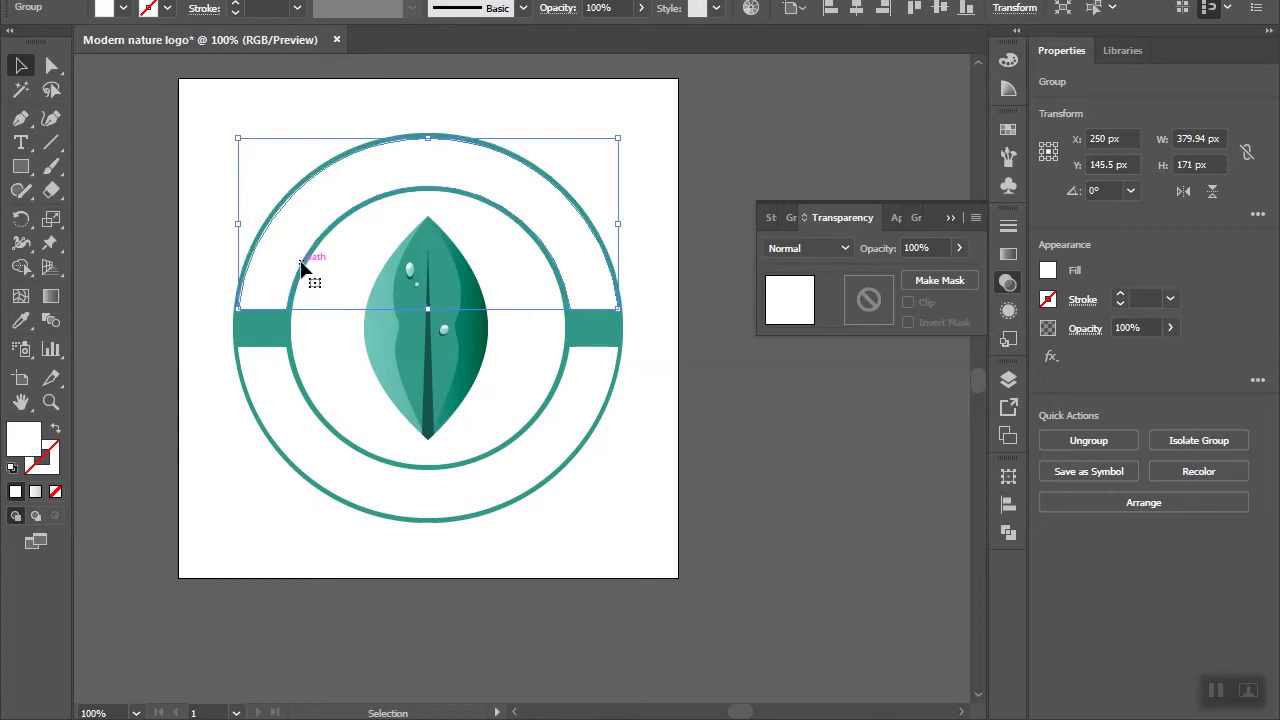
{"action": "left_click", "coordinate": [56, 429]}
{"action": "left_click", "coordinate": [170, 267]}
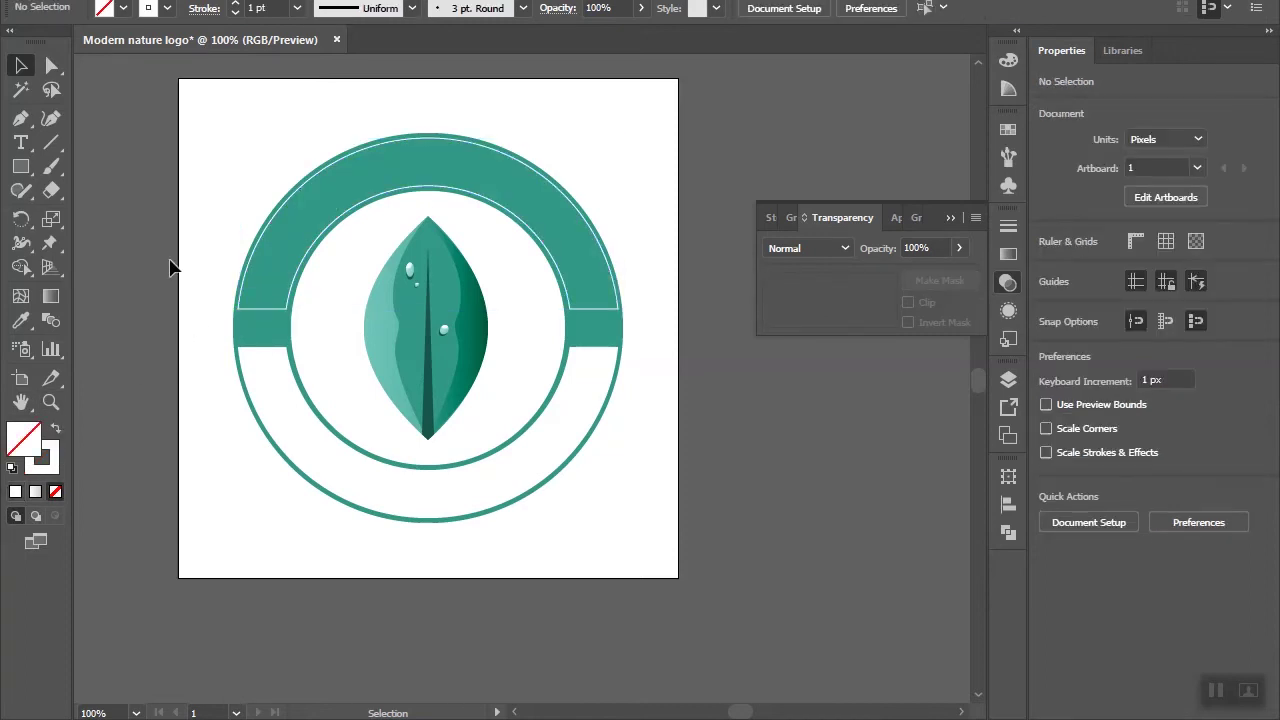
{"action": "scroll", "coordinate": [200, 290], "scroll_direction": "up", "scroll_amount": 1}
Step: Raise the top arch outline group's stroke weight from 1 pt to 5 pt
{"action": "left_click", "coordinate": [263, 343]}
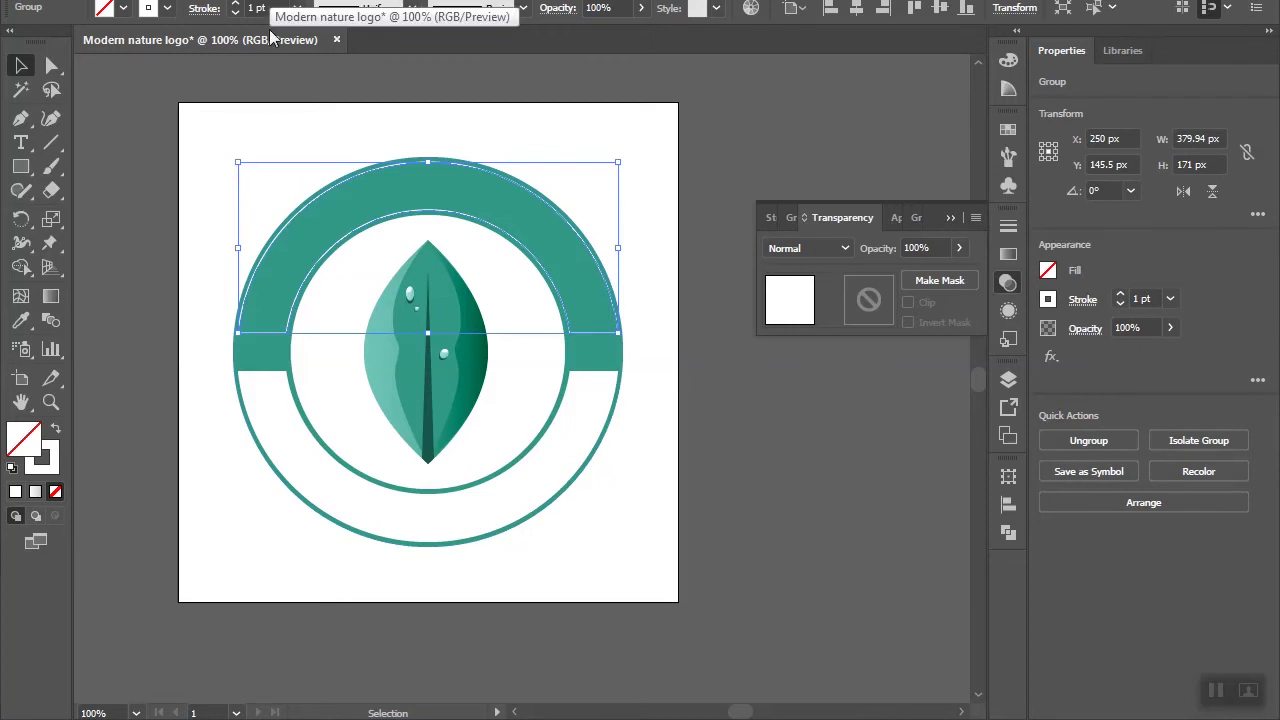
{"action": "scroll", "coordinate": [276, 8], "scroll_direction": "up", "scroll_amount": 1}
{"action": "scroll", "coordinate": [276, 8], "scroll_direction": "up", "scroll_amount": 2}
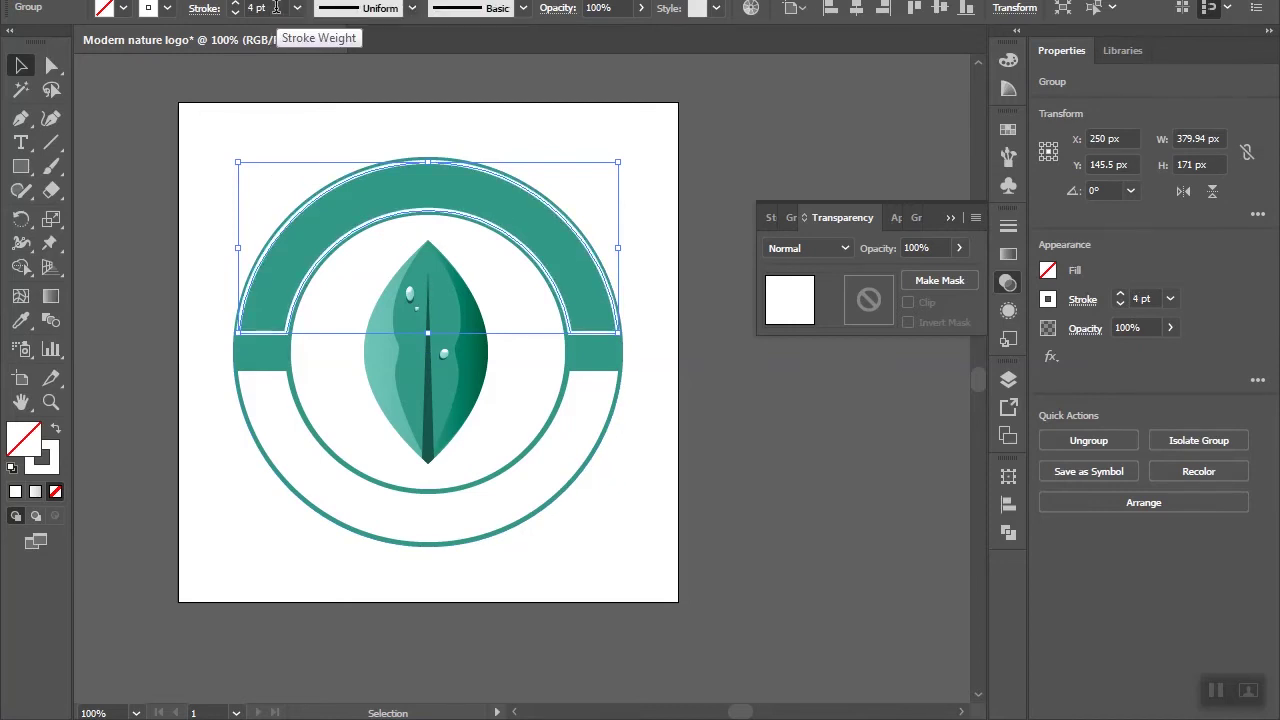
{"action": "scroll", "coordinate": [272, 10], "scroll_direction": "up", "scroll_amount": 1}
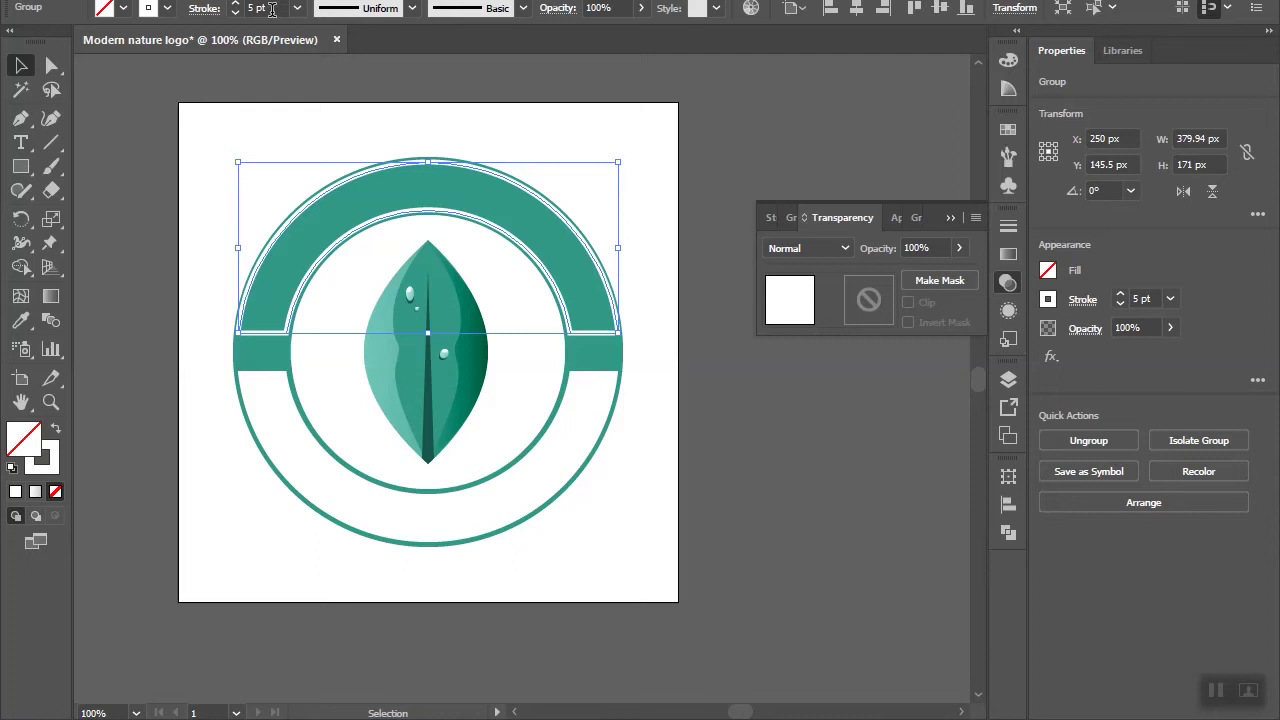
{"action": "left_click", "coordinate": [292, 111]}
{"action": "left_click", "coordinate": [393, 227]}
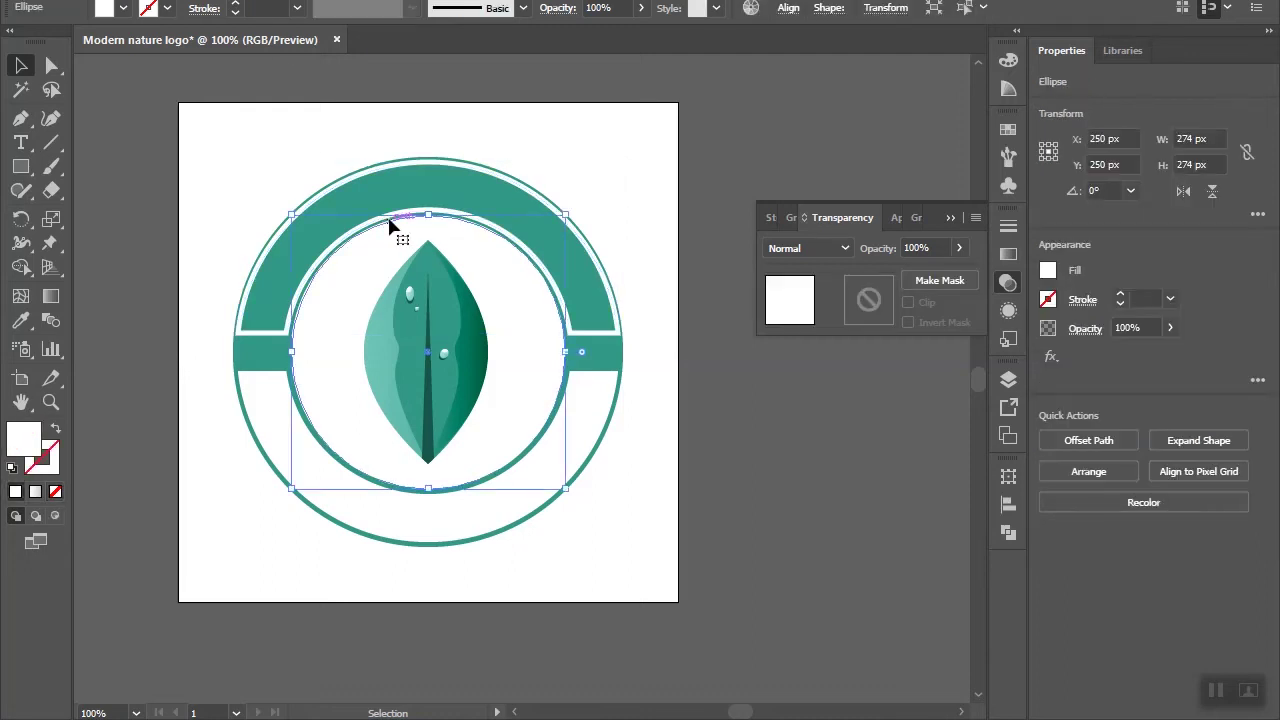
{"action": "left_click", "coordinate": [412, 218]}
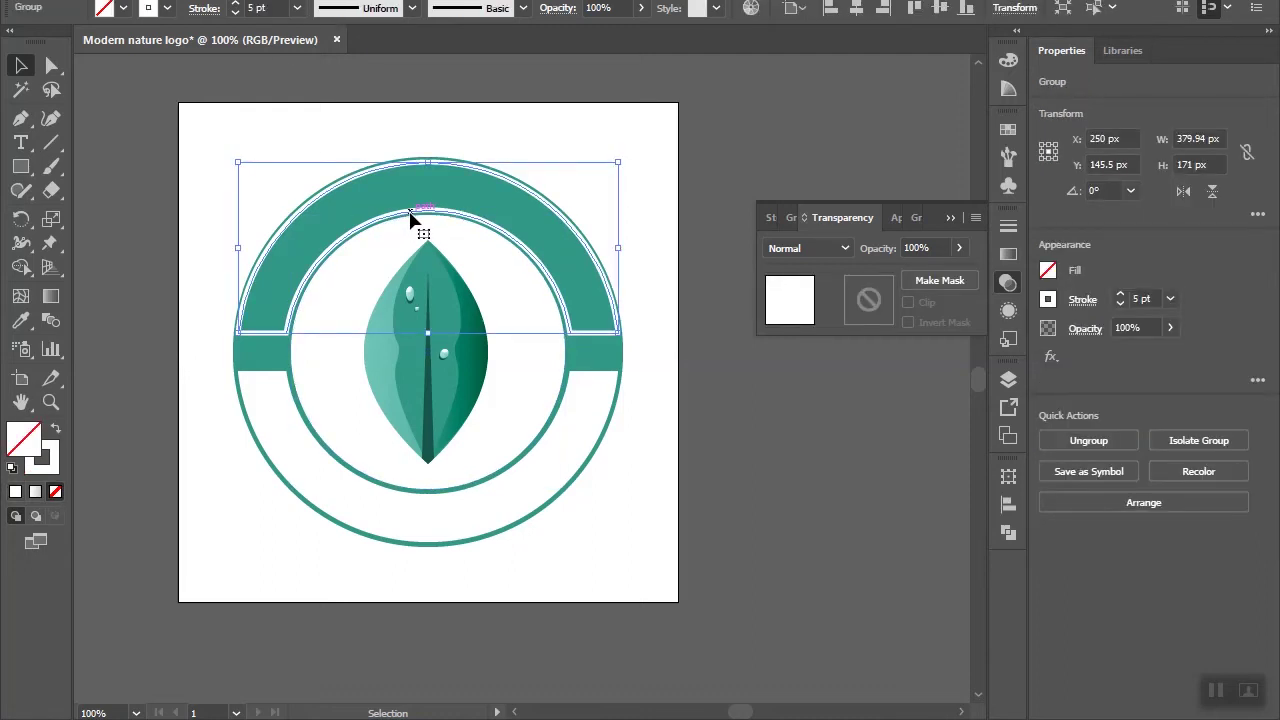
{"action": "left_click", "coordinate": [280, 87]}
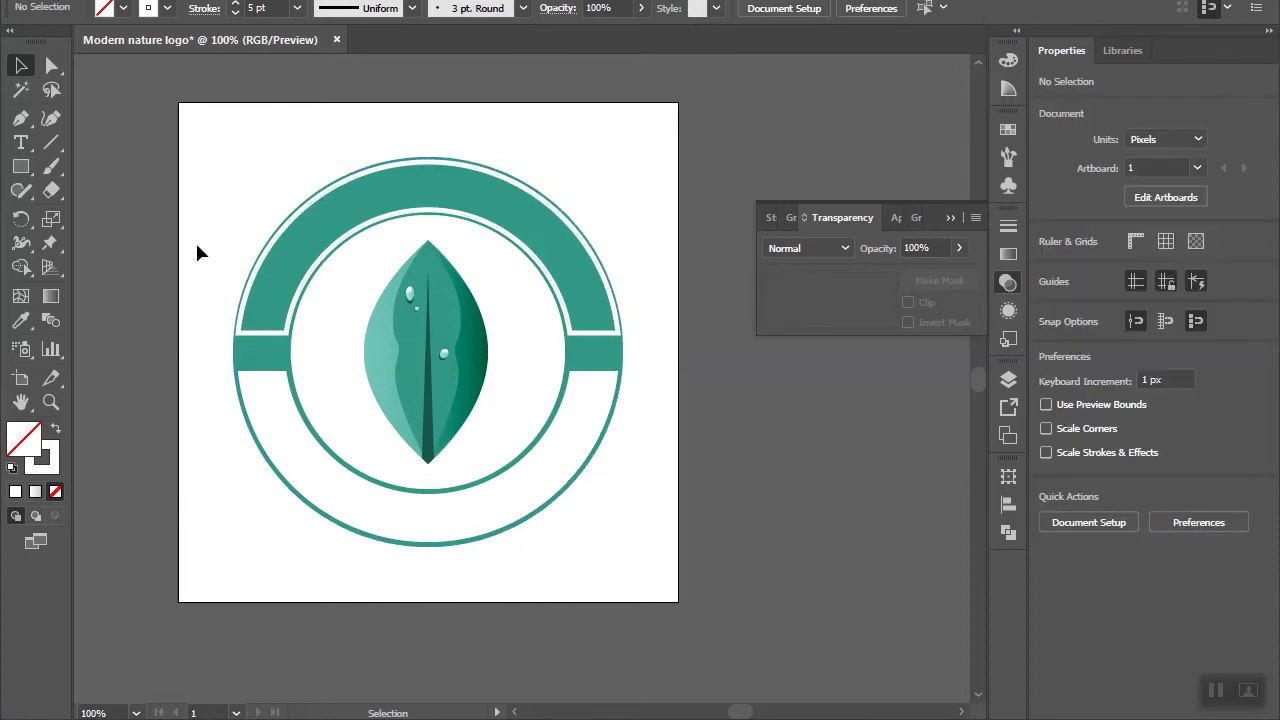
Step: Rotate the ring and band artwork 45°
{"action": "left_click", "coordinate": [296, 306]}
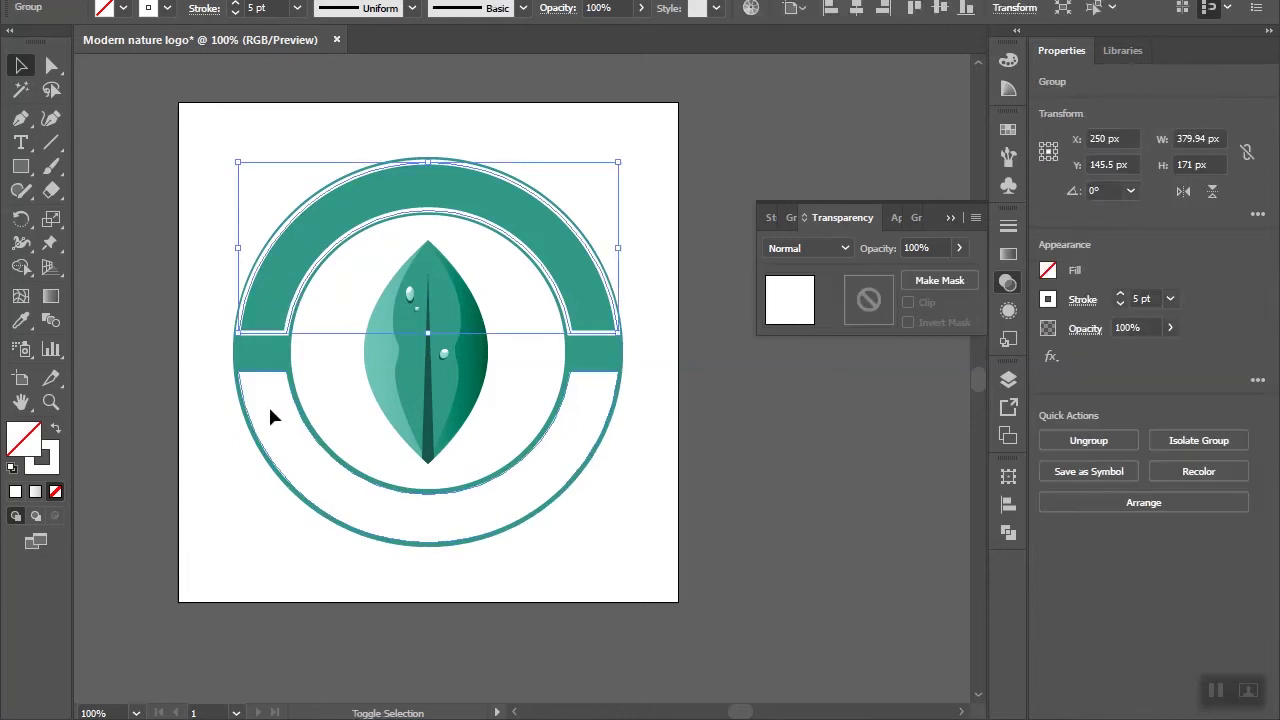
{"action": "right_click", "coordinate": [270, 408]}
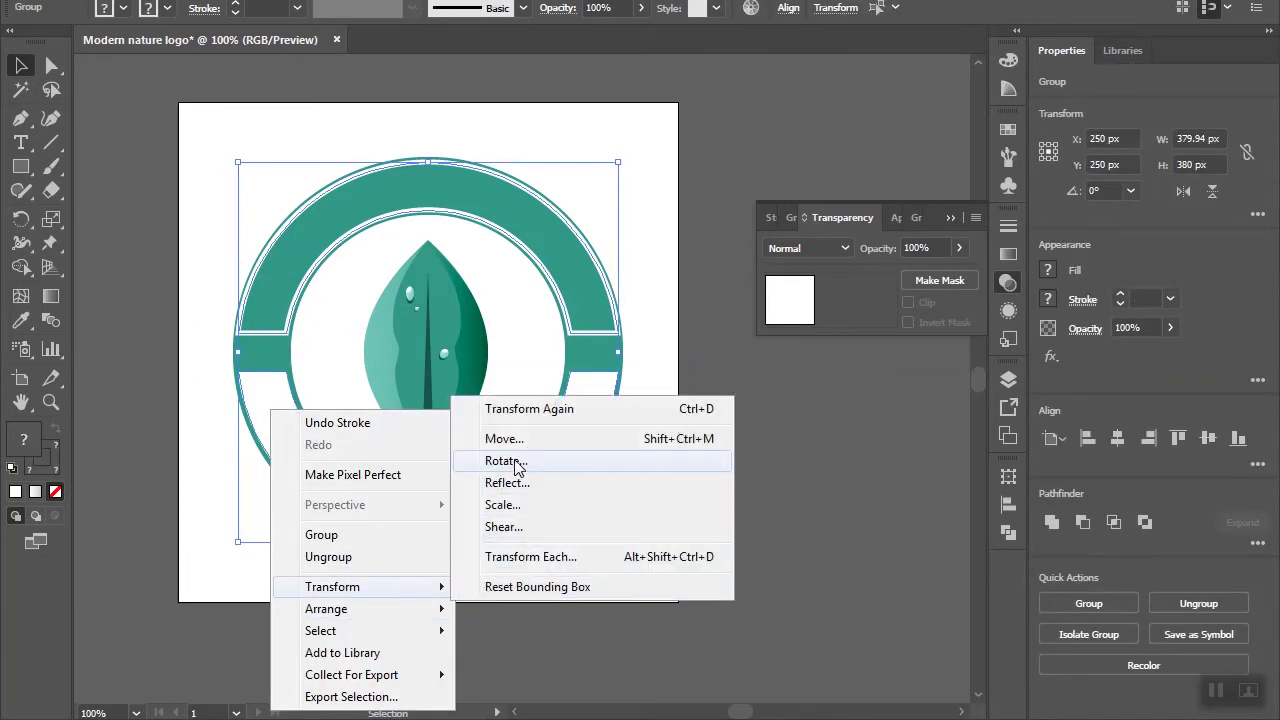
{"action": "left_click", "coordinate": [508, 461]}
{"action": "type", "text": "45"}
{"action": "left_click", "coordinate": [832, 599]}
{"action": "left_click", "coordinate": [727, 552]}
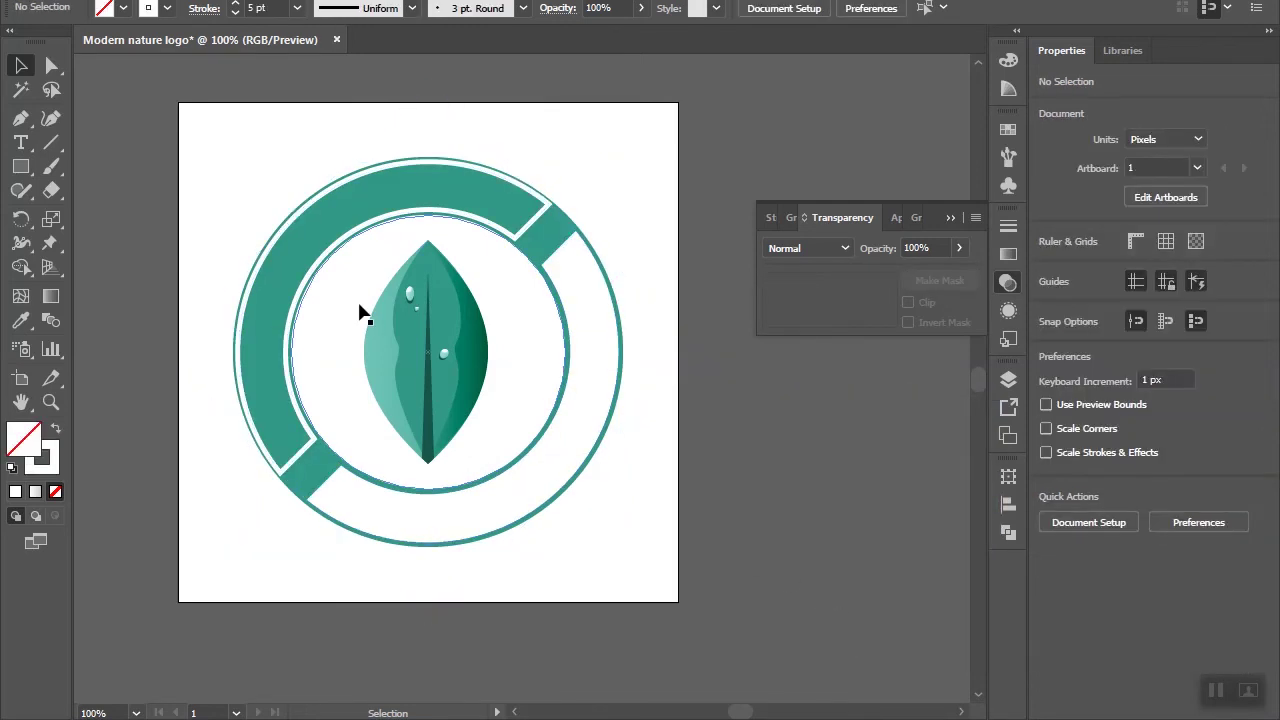
Step: Shrink the inner white circle to 266 px and centre it and the outer circle with Align
{"action": "left_click", "coordinate": [505, 342]}
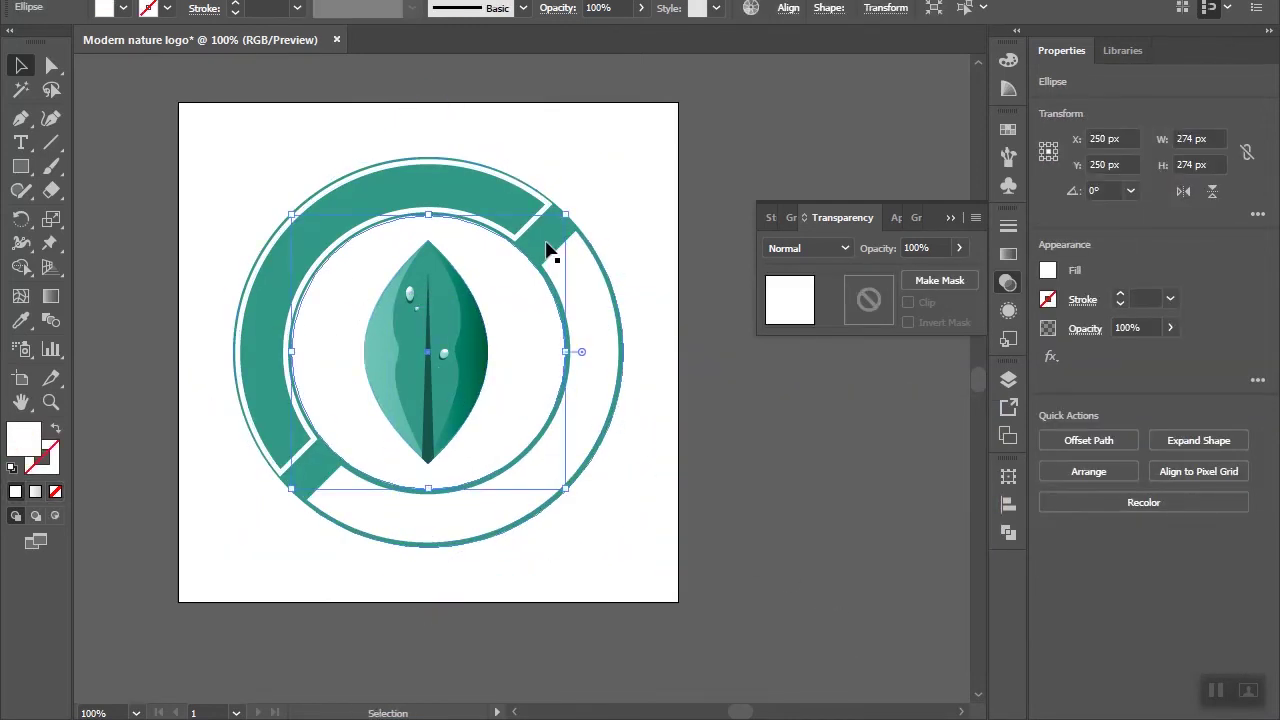
{"action": "left_click_drag", "start_coordinate": [566, 214], "coordinate": [562, 221]}
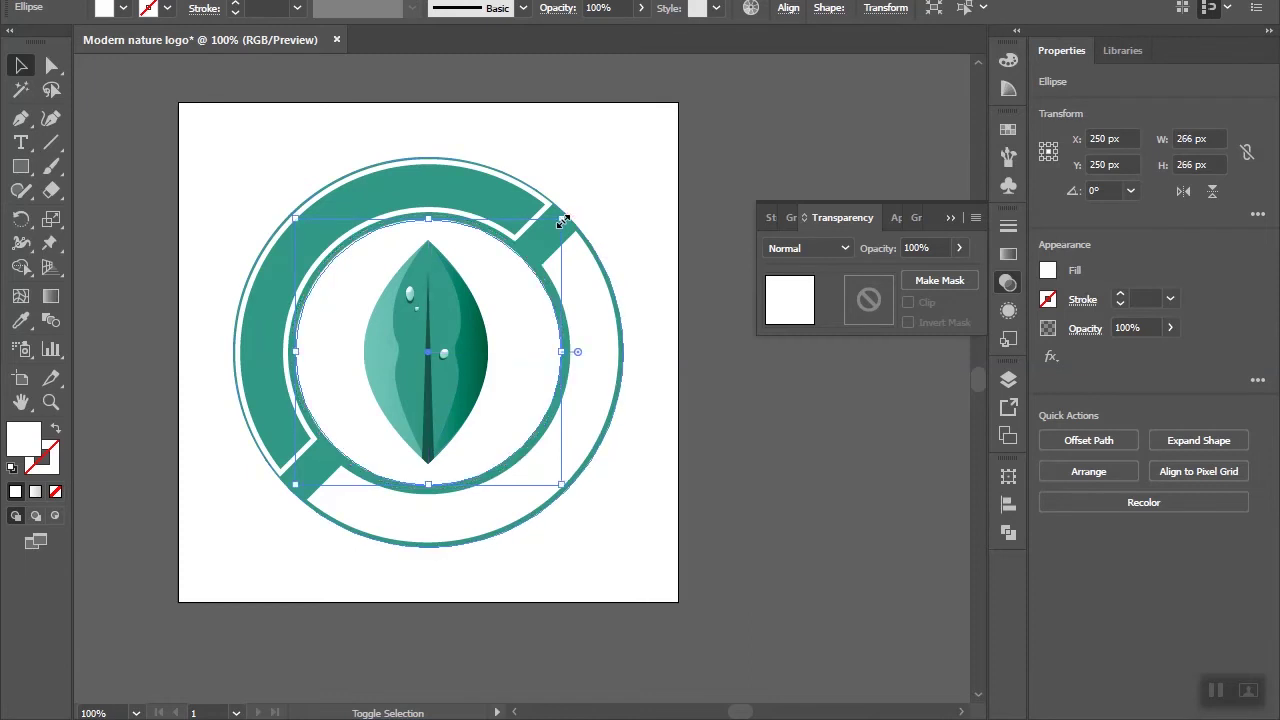
{"action": "left_click", "coordinate": [788, 12]}
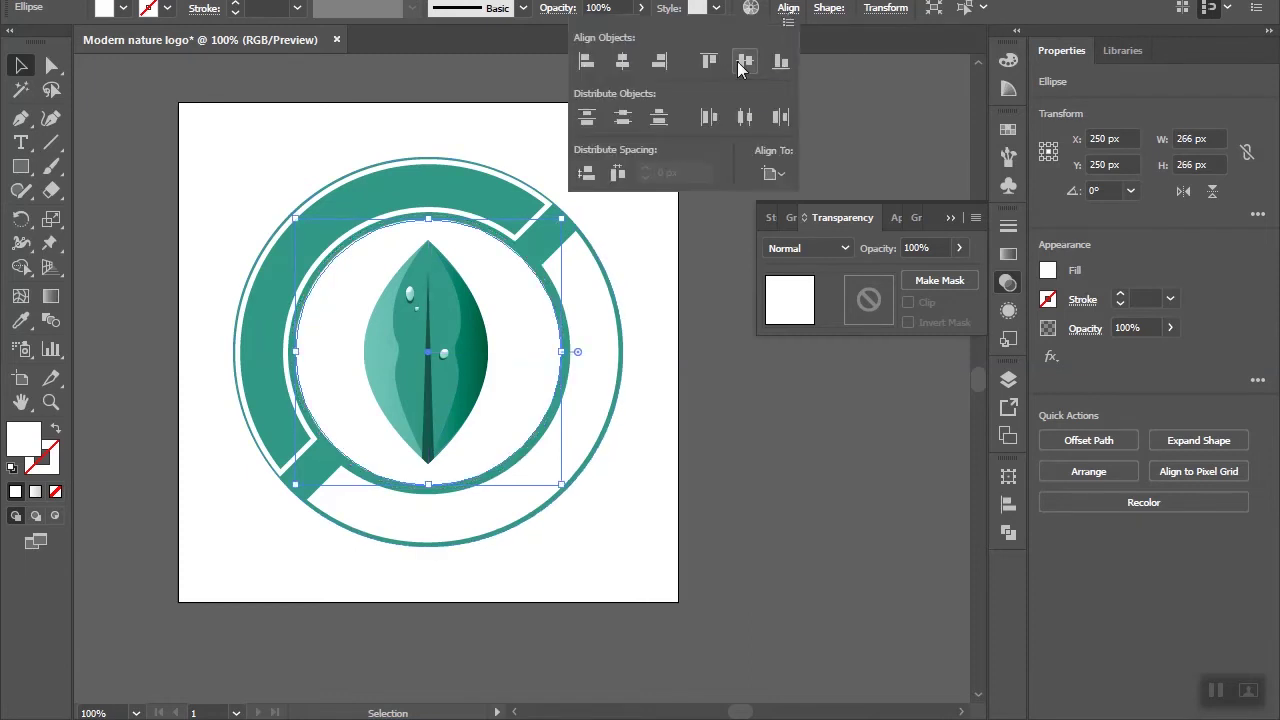
{"action": "left_click", "coordinate": [546, 234]}
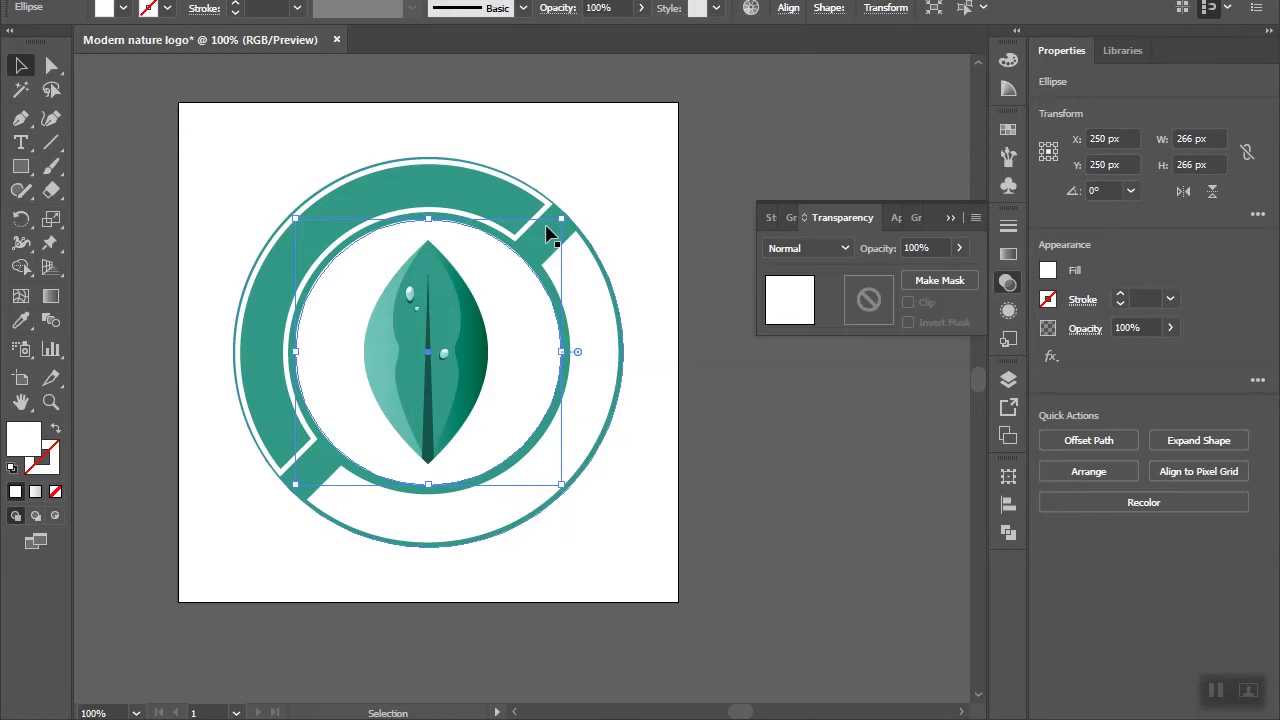
{"action": "left_click", "coordinate": [596, 180]}
{"action": "left_click", "coordinate": [575, 242]}
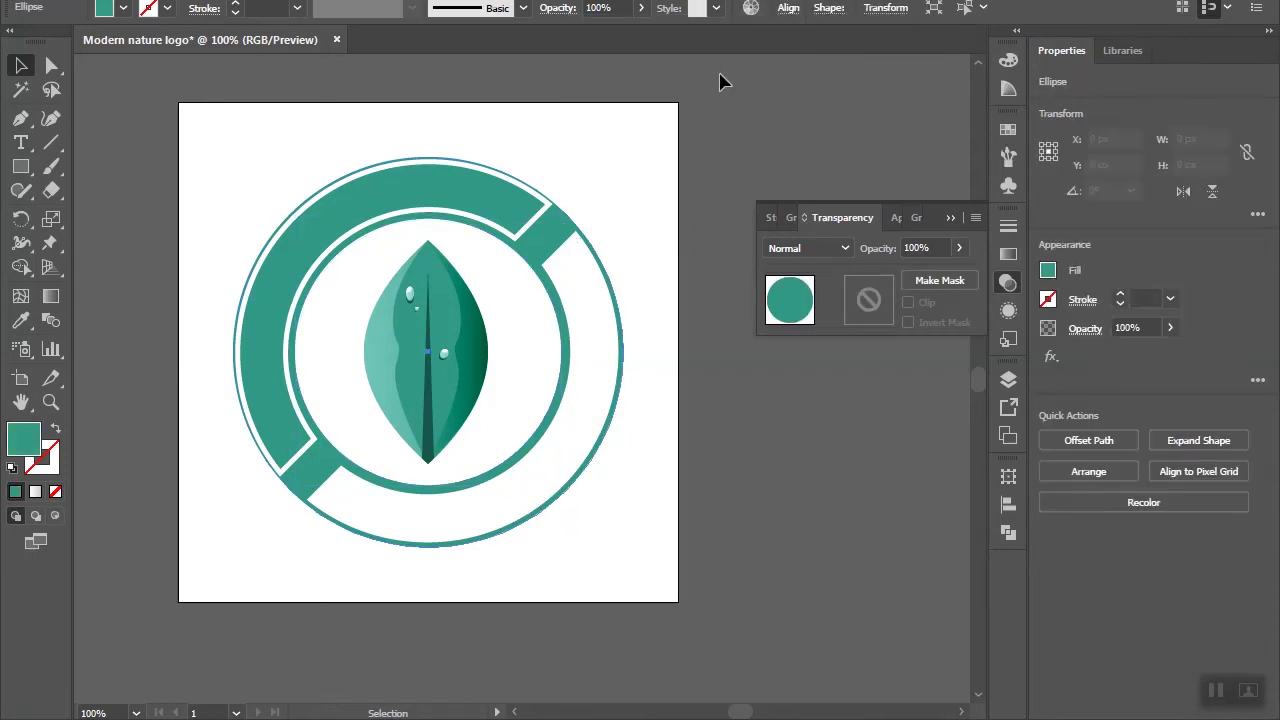
{"action": "left_click", "coordinate": [788, 12]}
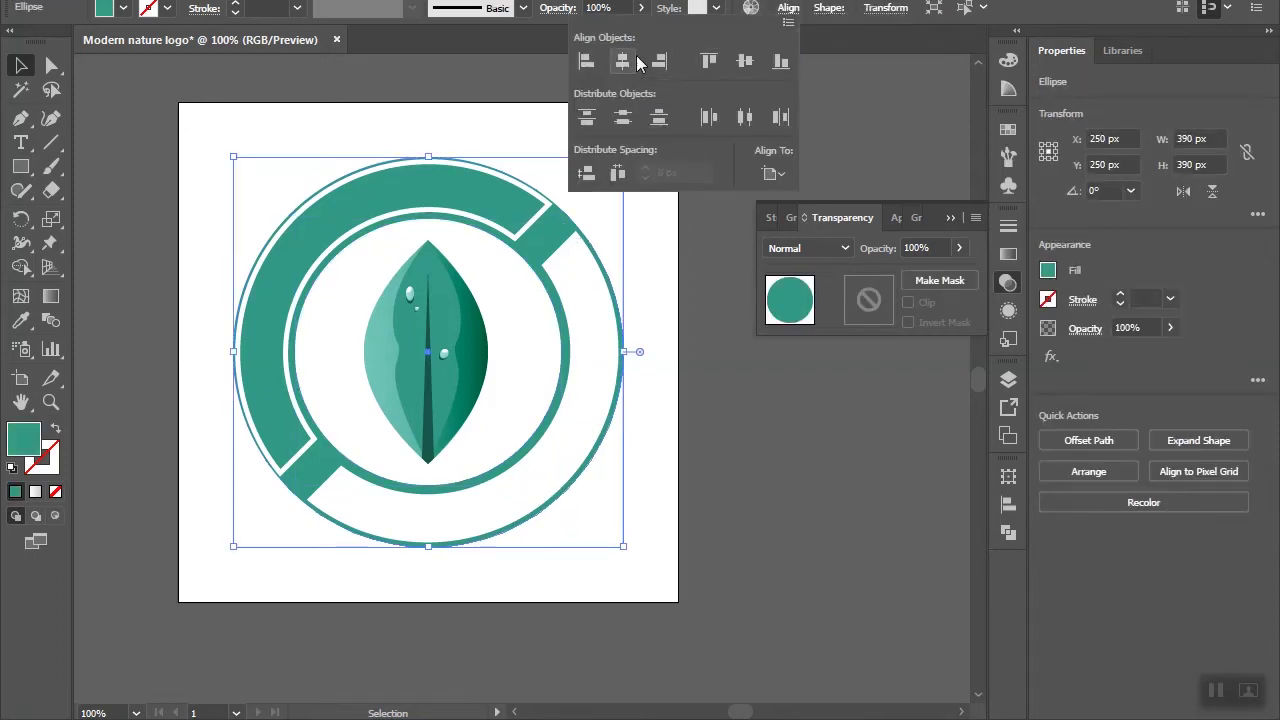
{"action": "left_click", "coordinate": [433, 125]}
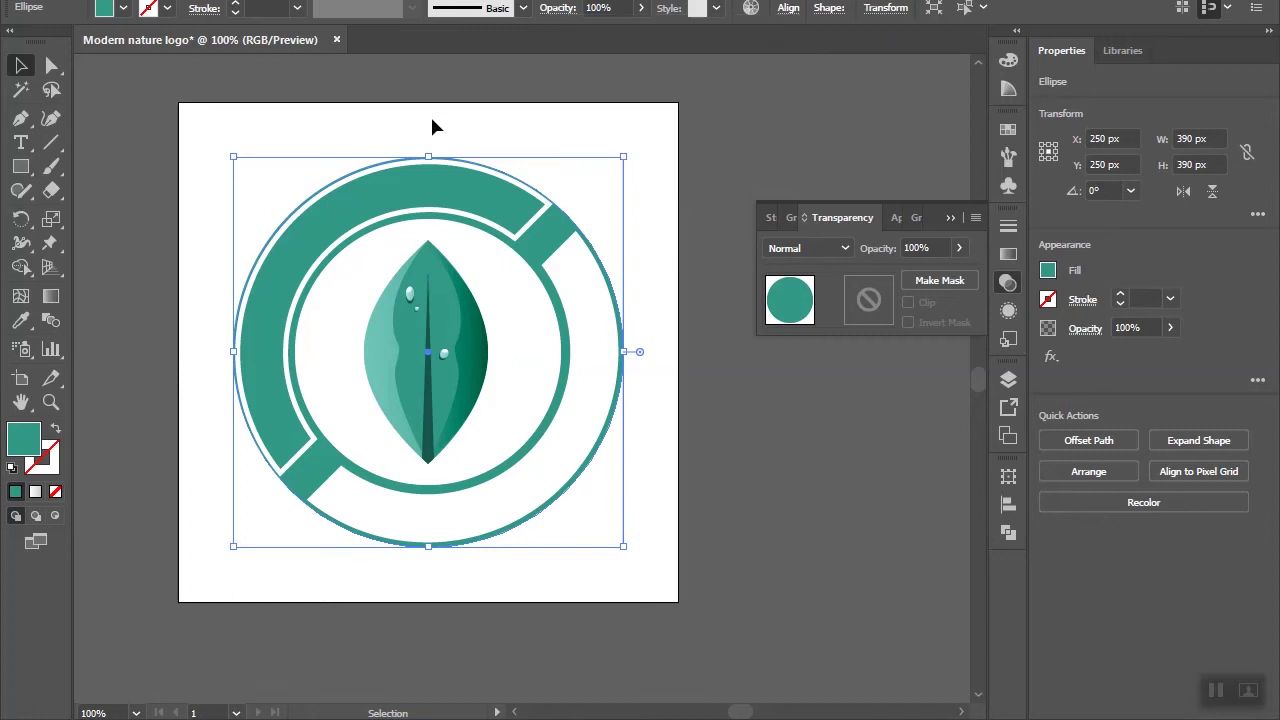
{"action": "left_click", "coordinate": [433, 125]}
Step: Offset the outer teal circle's path by 5 px
{"action": "left_click", "coordinate": [548, 237]}
{"action": "key", "text": "alt+o"}
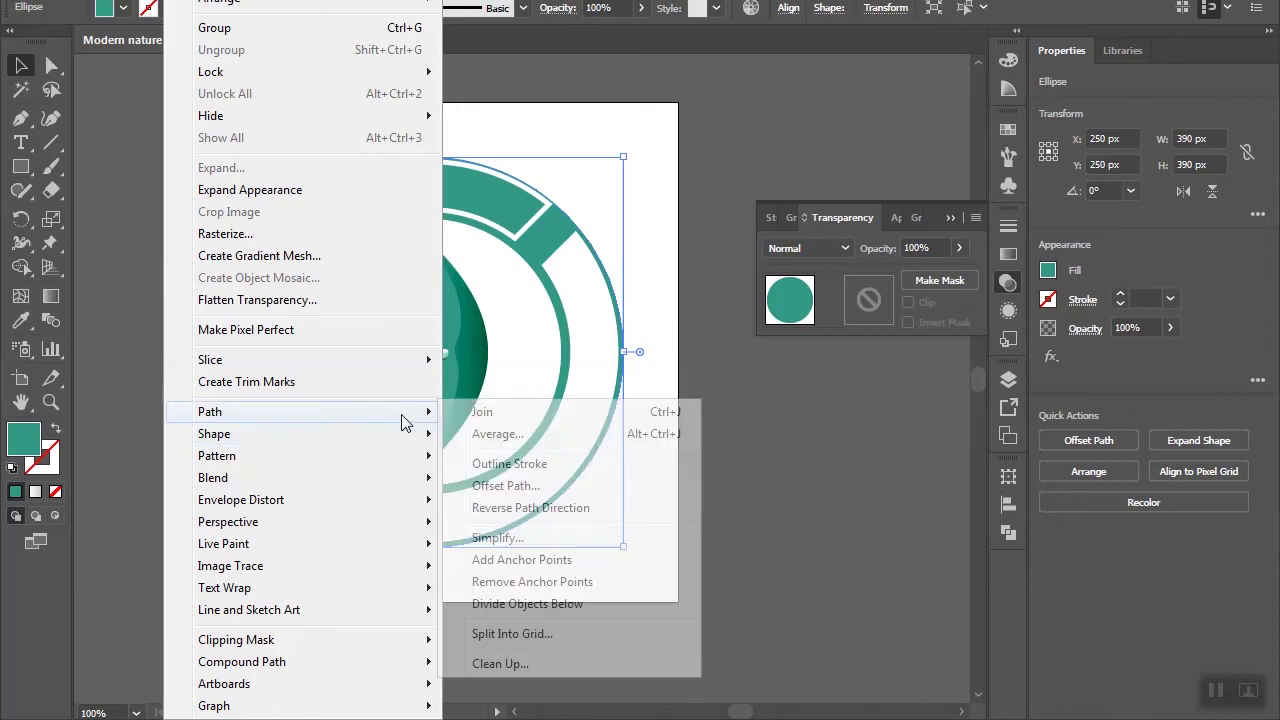
{"action": "left_click", "coordinate": [505, 485]}
{"action": "left_click", "coordinate": [729, 622]}
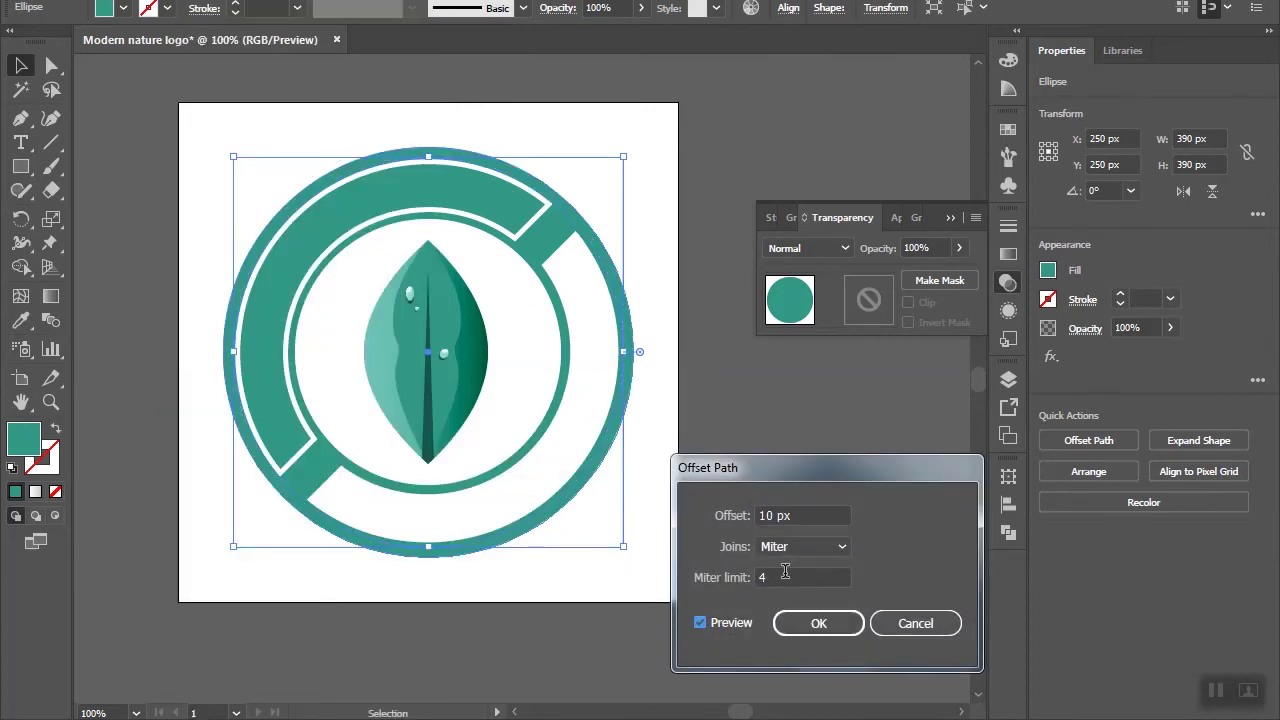
{"action": "double_click", "coordinate": [771, 515]}
{"action": "left_click", "coordinate": [723, 623]}
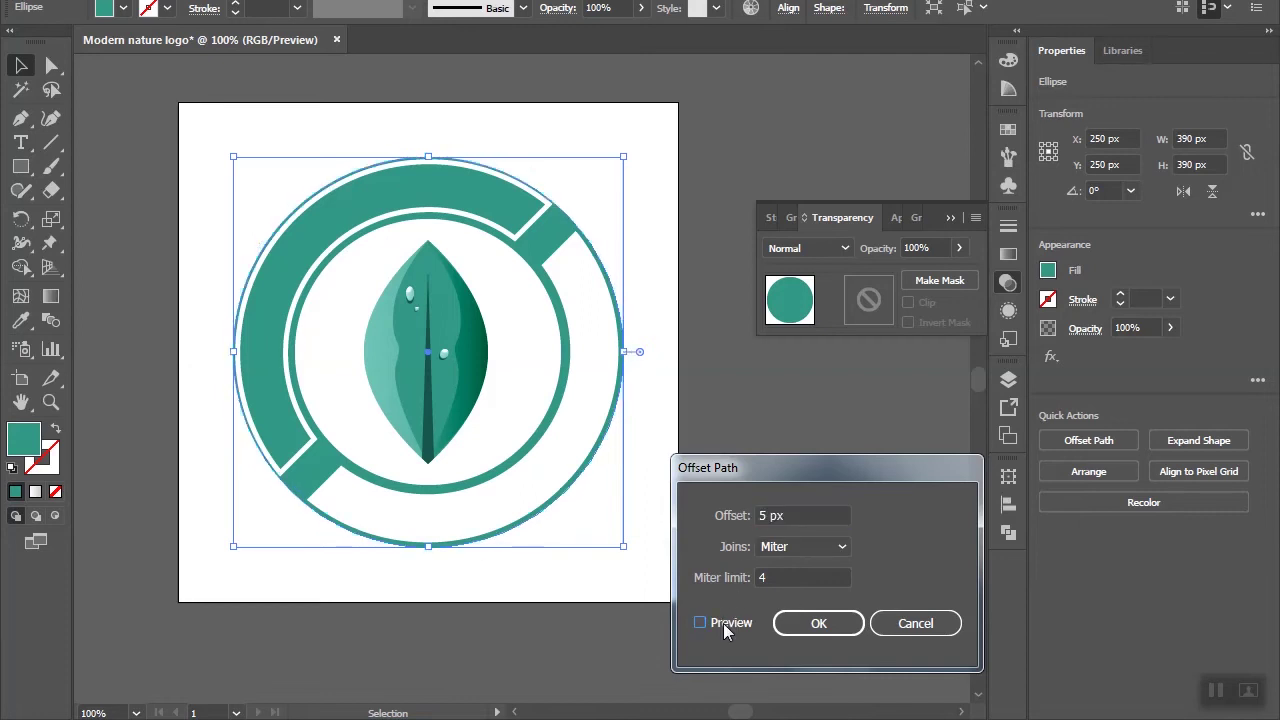
{"action": "left_click", "coordinate": [815, 623]}
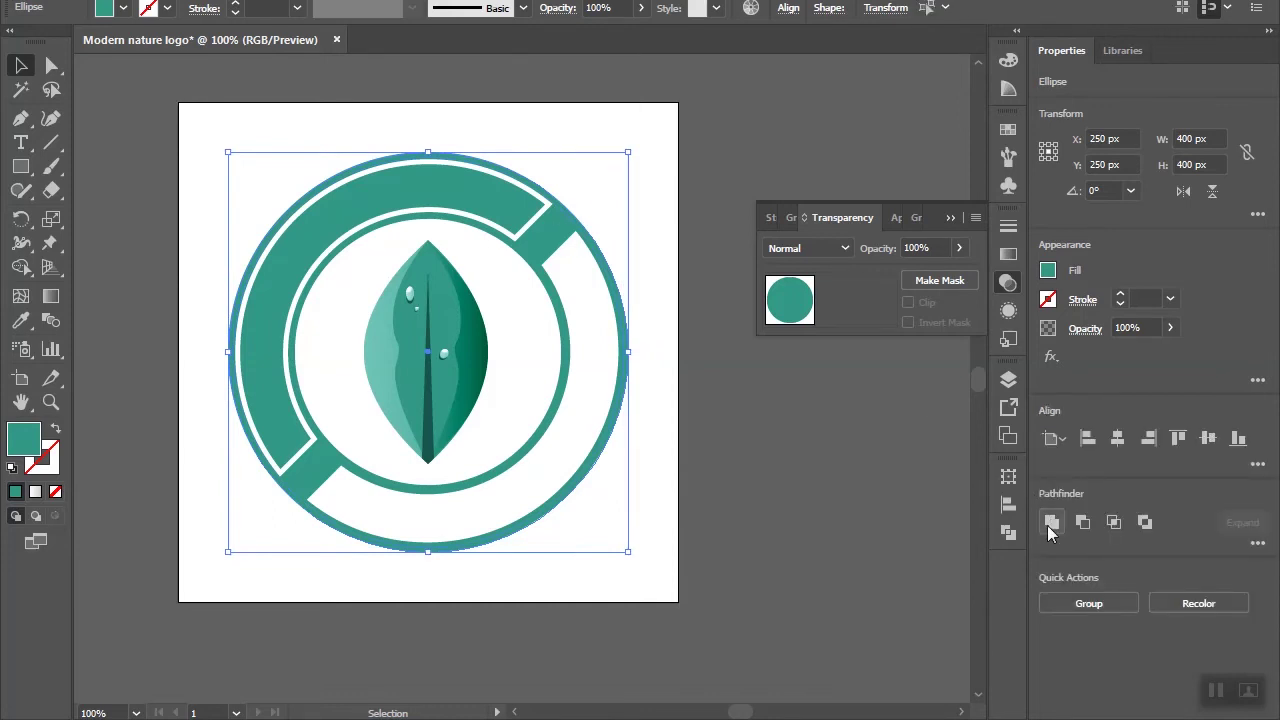
Step: Unite the offset circle with the ring using Pathfinder
{"action": "left_click", "coordinate": [1082, 522]}
{"action": "left_click", "coordinate": [692, 467]}
{"action": "scroll", "coordinate": [692, 467], "scroll_direction": "down", "scroll_amount": 1}
{"action": "scroll", "coordinate": [692, 467], "scroll_direction": "up", "scroll_amount": 2}
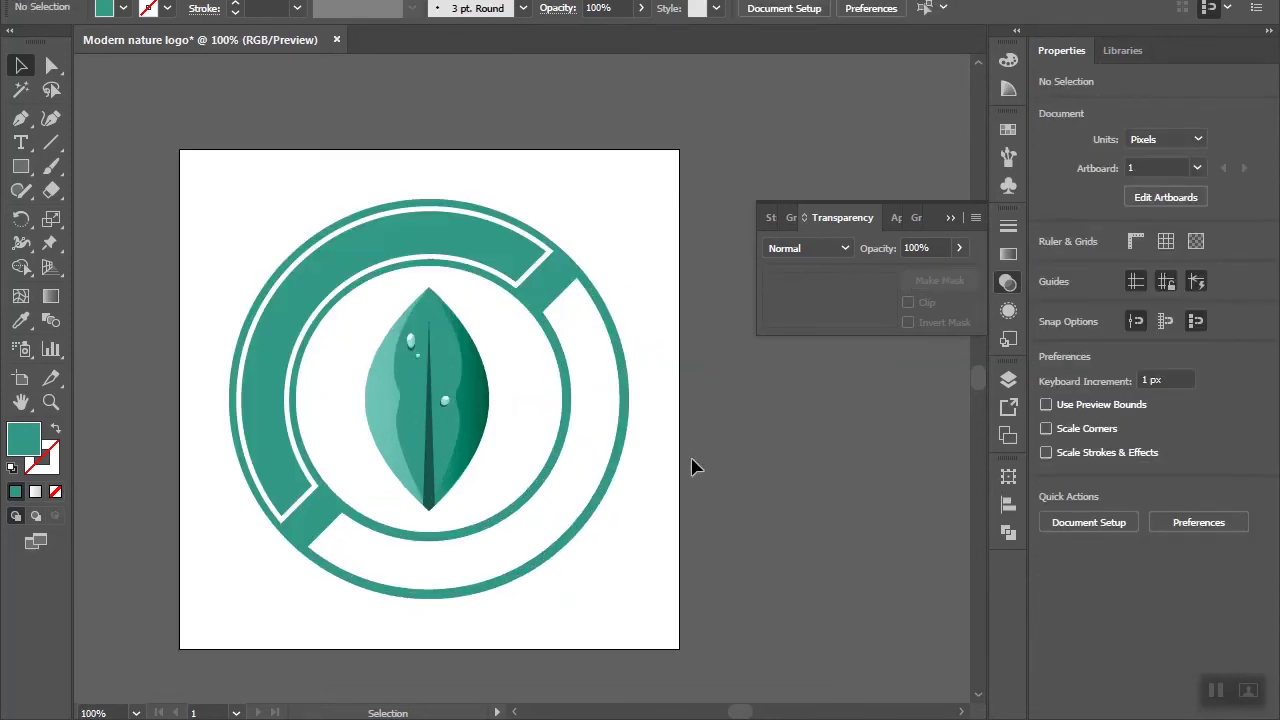
{"action": "scroll", "coordinate": [500, 423], "scroll_direction": "down", "scroll_amount": 2}
{"action": "scroll", "coordinate": [480, 390], "scroll_direction": "up", "scroll_amount": 1}
Step: Rotate the gradient leaf 45°
{"action": "right_click", "coordinate": [480, 388]}
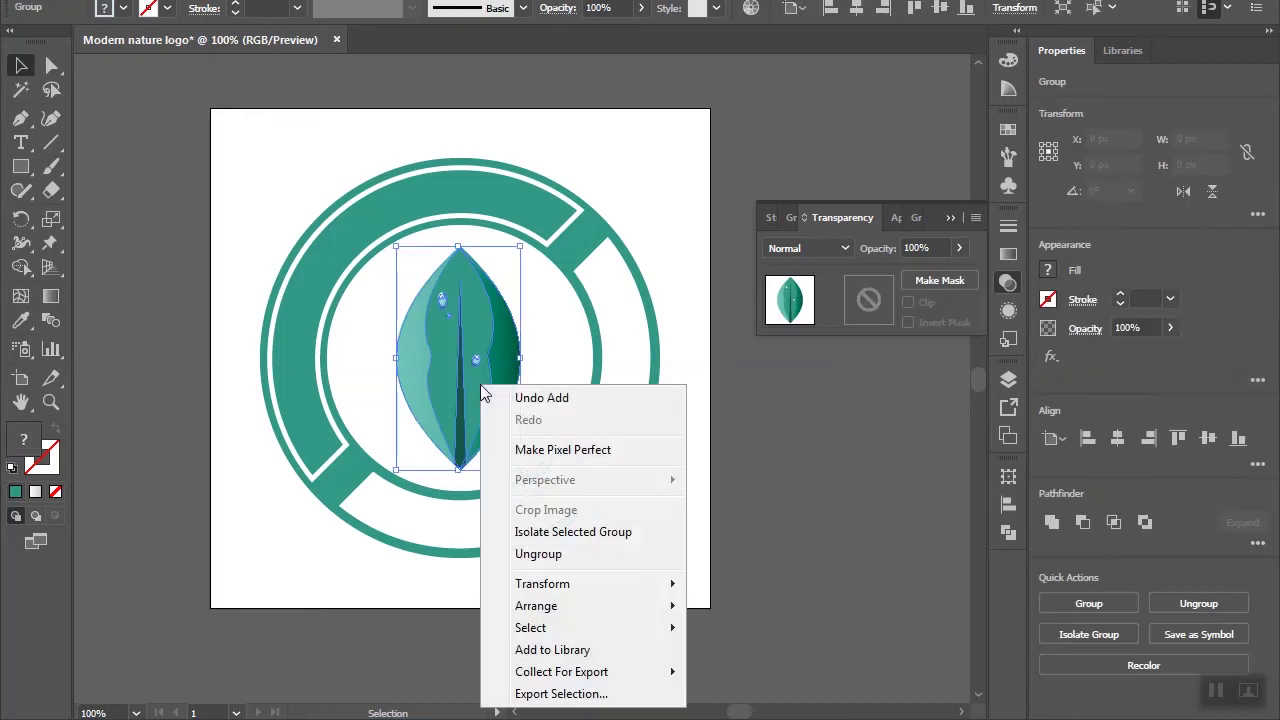
{"action": "left_click", "coordinate": [742, 458]}
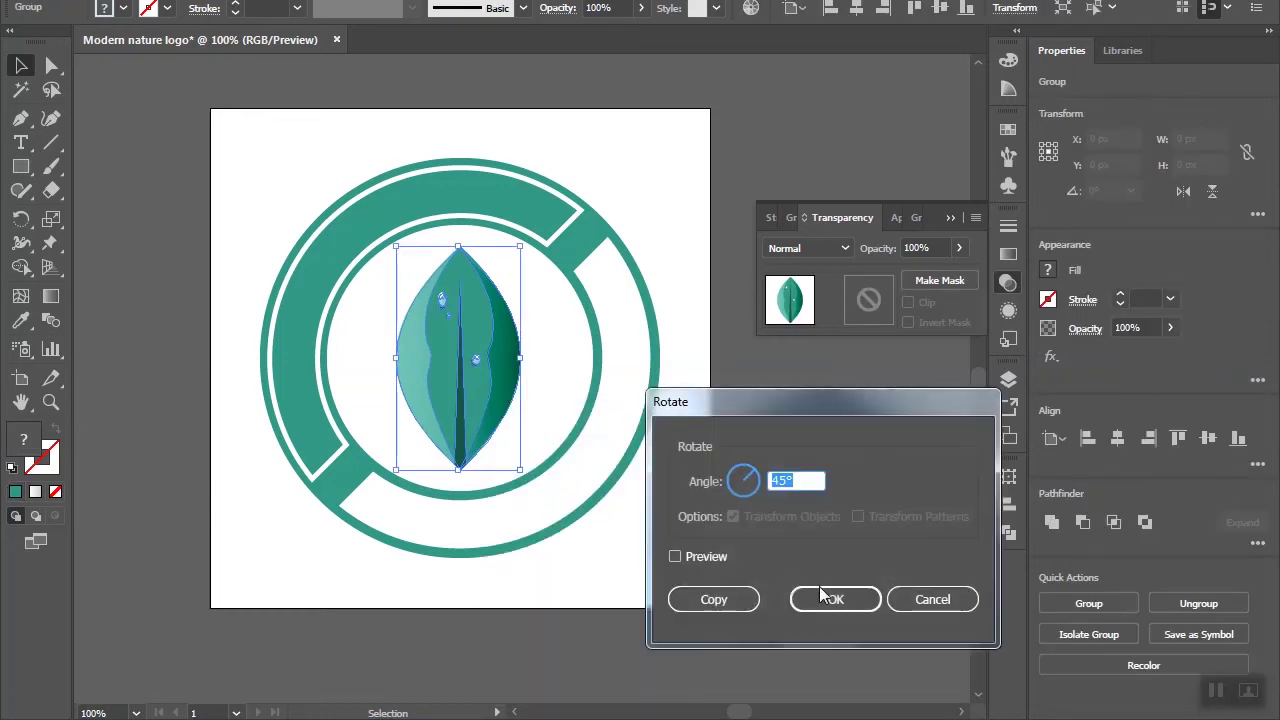
{"action": "left_click", "coordinate": [825, 596]}
Step: Reflect the leaf across the vertical (90°) axis, then select the inner white circle
{"action": "right_click", "coordinate": [524, 428]}
{"action": "mouse_move", "coordinate": [580, 321]}
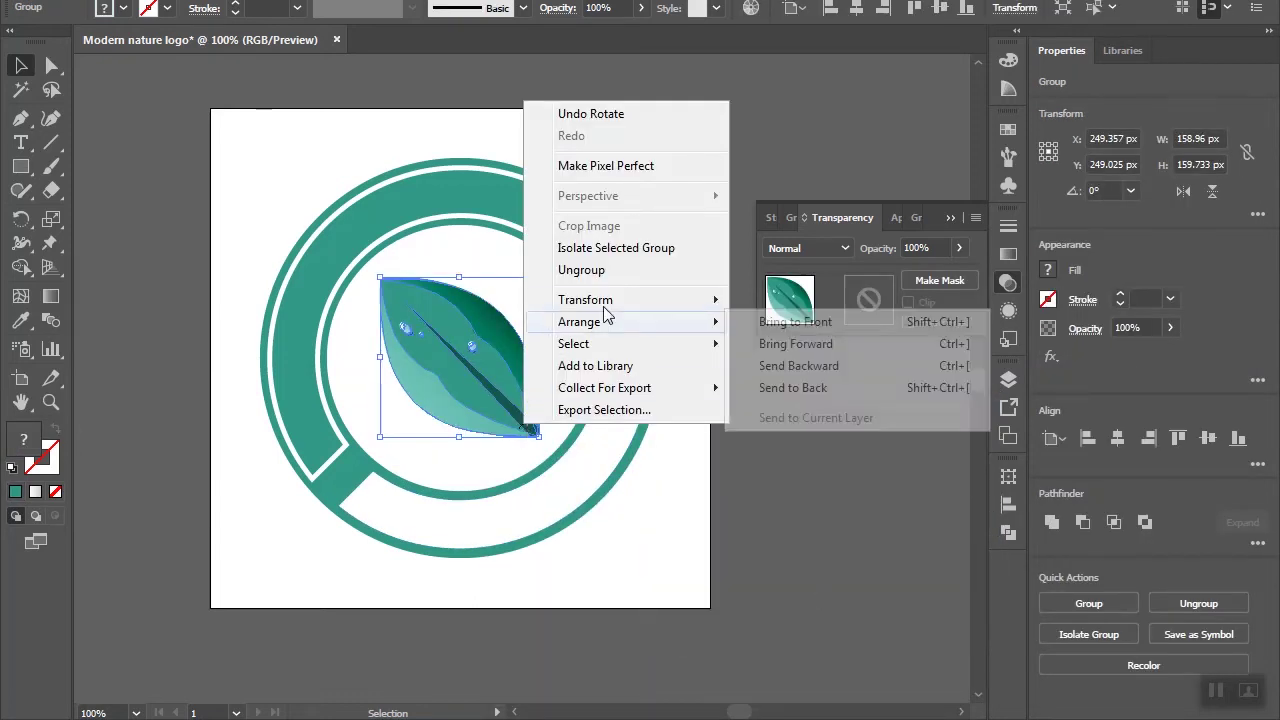
{"action": "left_click", "coordinate": [781, 369]}
{"action": "left_click", "coordinate": [554, 271]}
{"action": "left_click", "coordinate": [630, 471]}
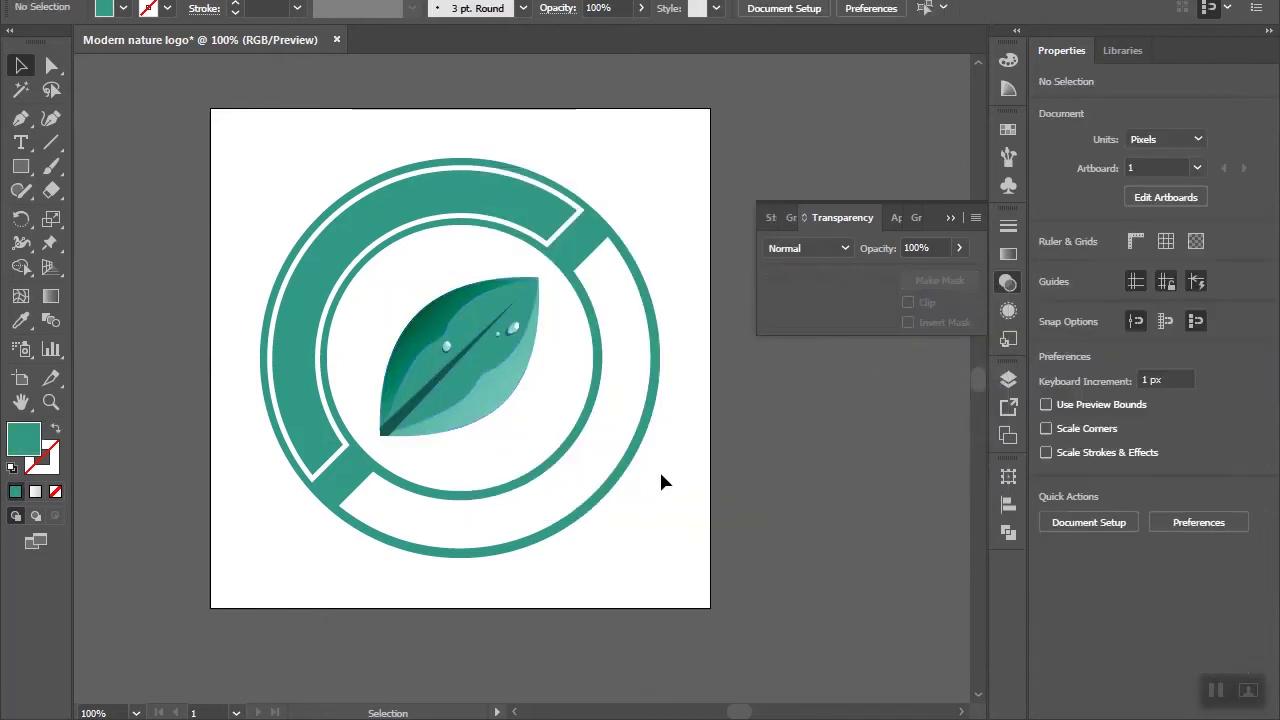
{"action": "scroll", "coordinate": [663, 480], "scroll_direction": "down", "scroll_amount": 1}
{"action": "scroll", "coordinate": [666, 480], "scroll_direction": "up", "scroll_amount": 1}
{"action": "scroll", "coordinate": [661, 481], "scroll_direction": "up", "scroll_amount": 1}
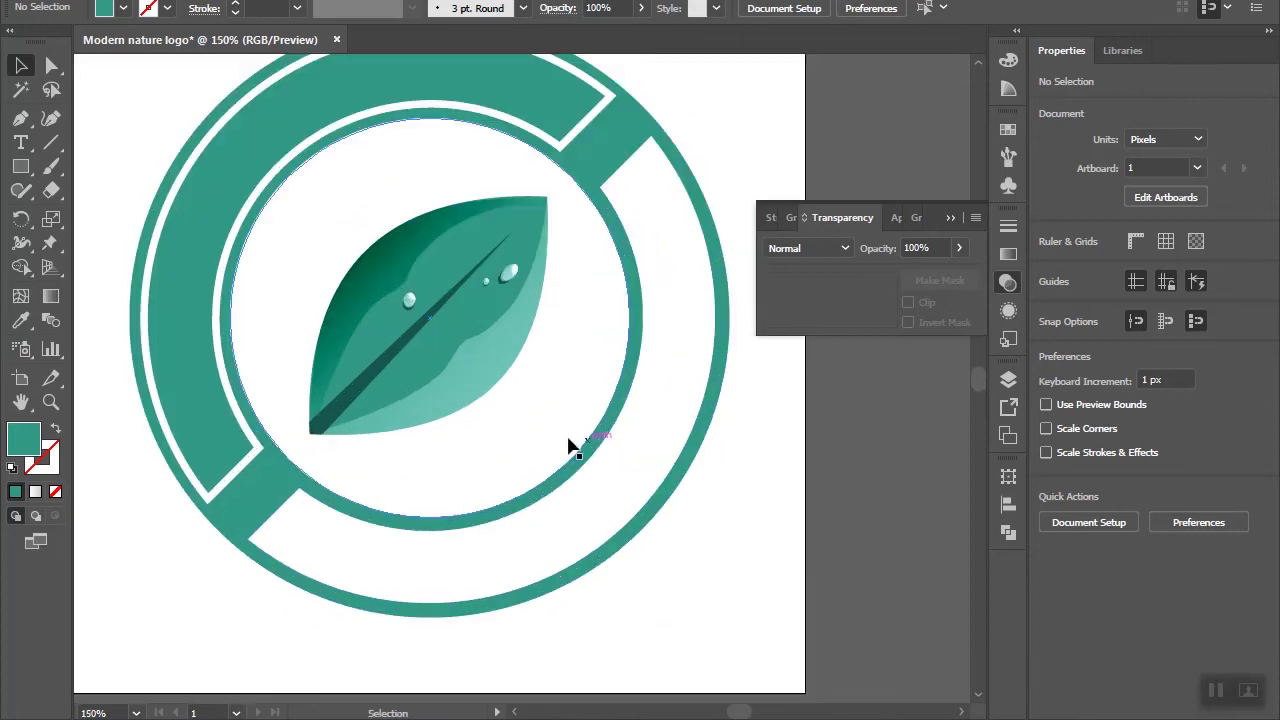
{"action": "left_click", "coordinate": [571, 446]}
{"action": "scroll", "coordinate": [571, 449], "scroll_direction": "down", "scroll_amount": 1}
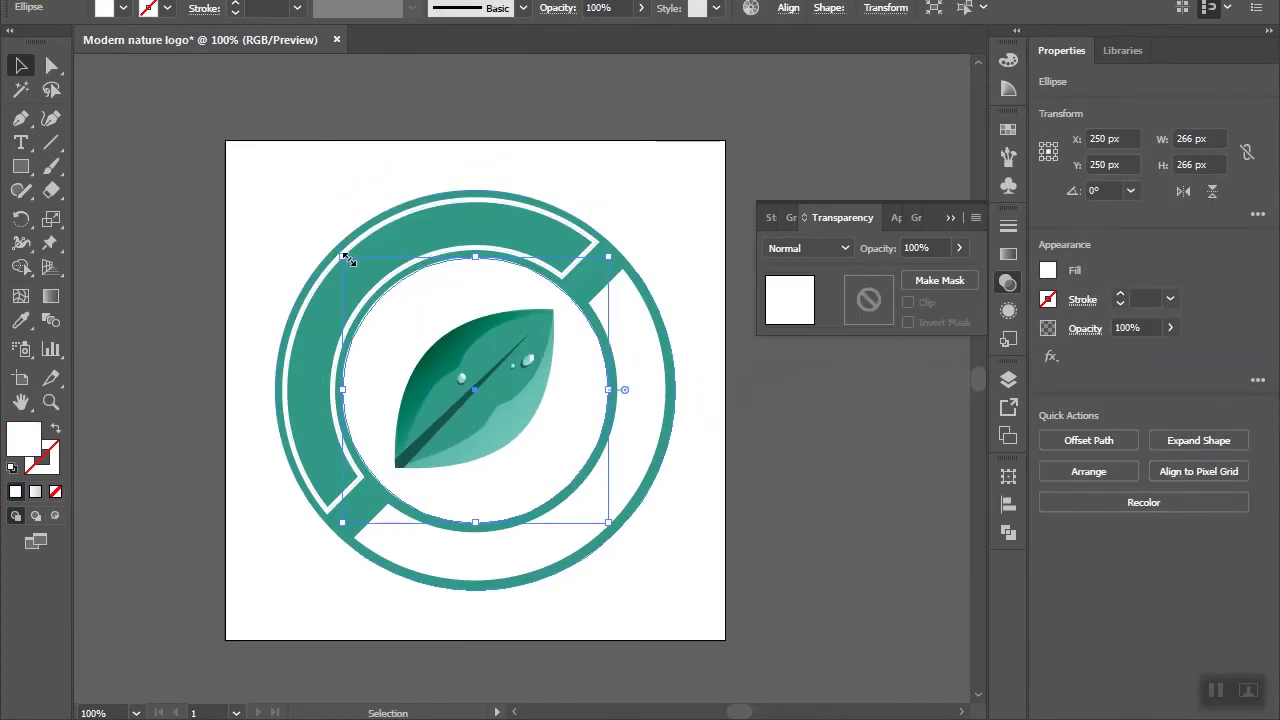
Step: Delete the inner white circle so the centre shows teal
{"action": "key", "text": "Delete"}
{"action": "scroll", "coordinate": [410, 357], "scroll_direction": "down", "scroll_amount": 1}
{"action": "scroll", "coordinate": [433, 340], "scroll_direction": "up", "scroll_amount": 1}
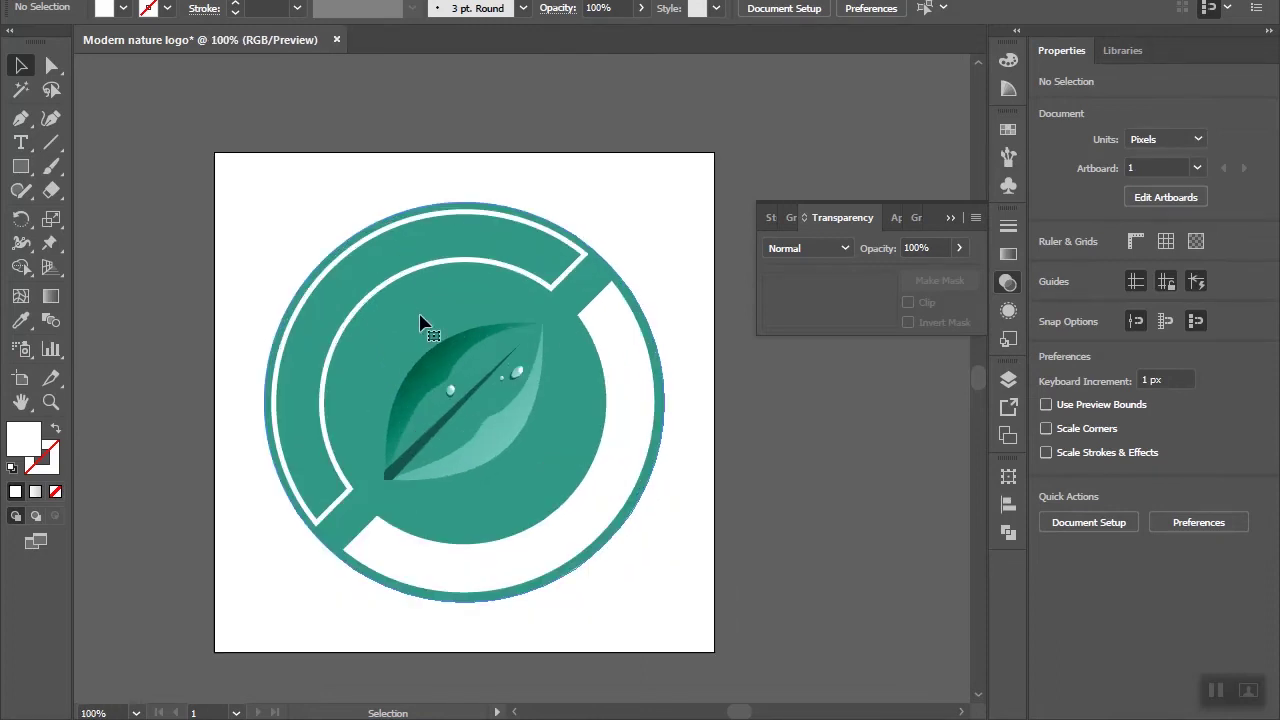
Step: Group the outer ring pieces together
{"action": "left_click", "coordinate": [420, 322]}
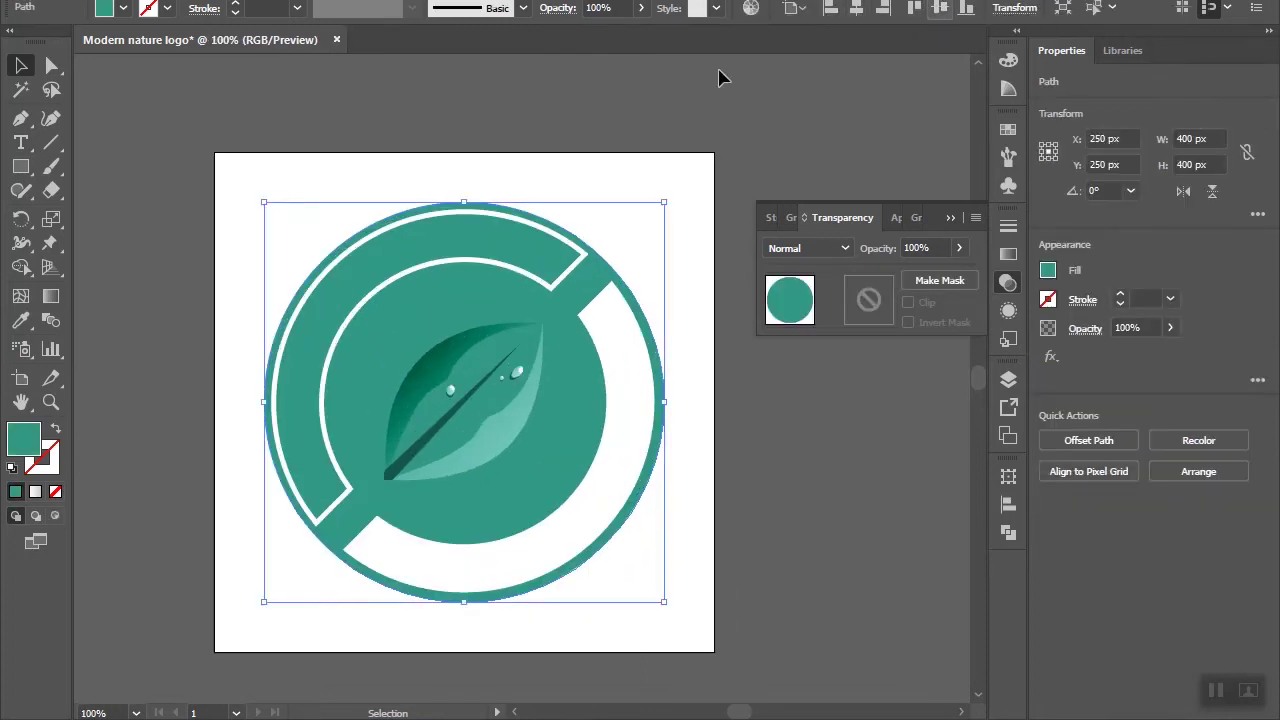
{"action": "left_click", "coordinate": [578, 312]}
{"action": "right_click", "coordinate": [605, 328]}
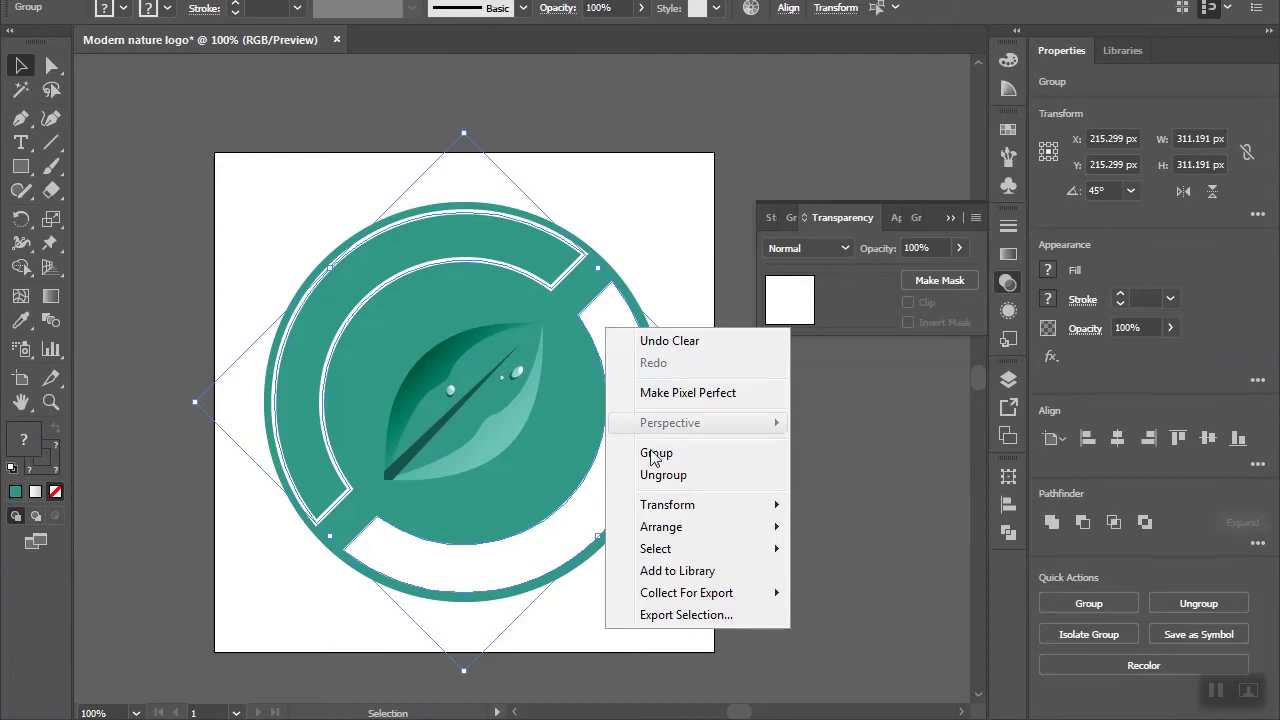
{"action": "left_click", "coordinate": [656, 455]}
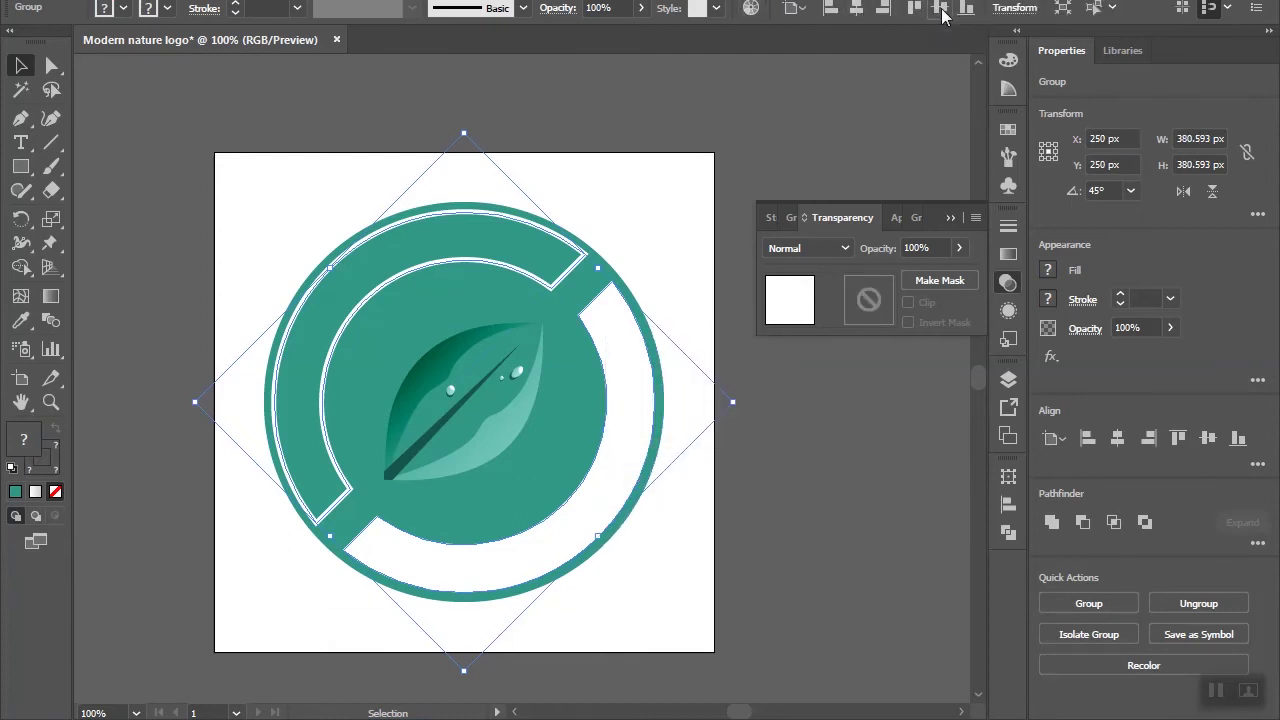
Step: Nudge the arc band about 2 px down and right inside the isolated ring group
{"action": "double_click", "coordinate": [377, 299]}
{"action": "key", "text": "Right"}
{"action": "key", "text": "Down"}
{"action": "key", "text": "Right"}
{"action": "key", "text": "Down"}
{"action": "key", "text": "Right"}
{"action": "key", "text": "Down"}
{"action": "key", "text": "Left"}
{"action": "key", "text": "Up"}
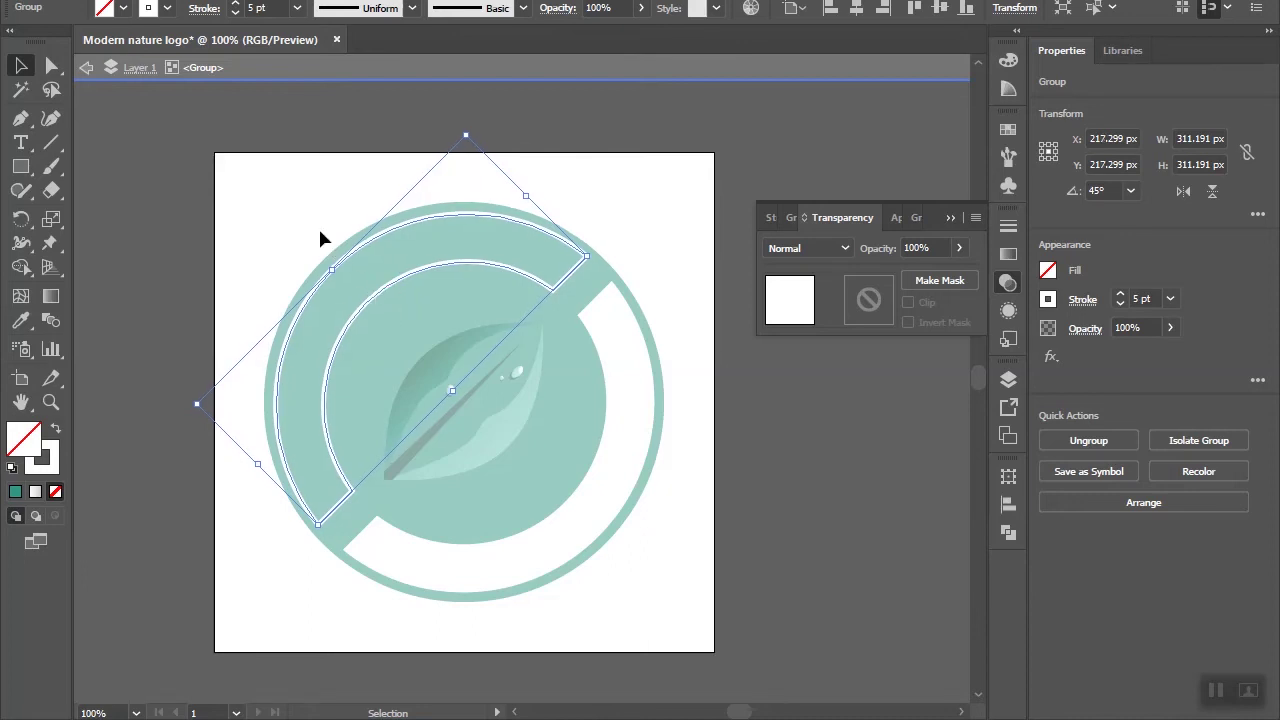
{"action": "key", "text": "Left"}
{"action": "key", "text": "Right"}
{"action": "double_click", "coordinate": [330, 211]}
Step: Duplicate the teal circle in place and select the copy
{"action": "key", "text": "ctrl+minus"}
{"action": "key", "text": "ctrl+plus"}
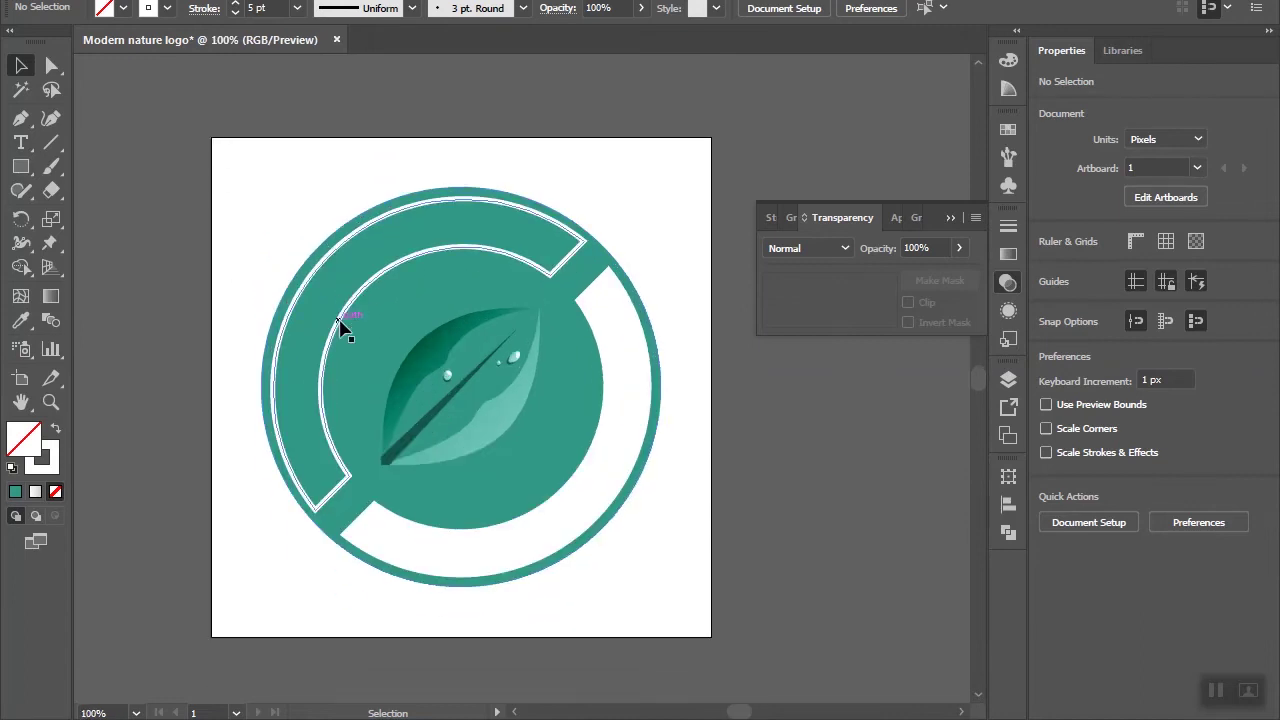
{"action": "key", "text": "ctrl+minus"}
{"action": "key", "text": "ctrl+plus"}
{"action": "left_click", "coordinate": [375, 316]}
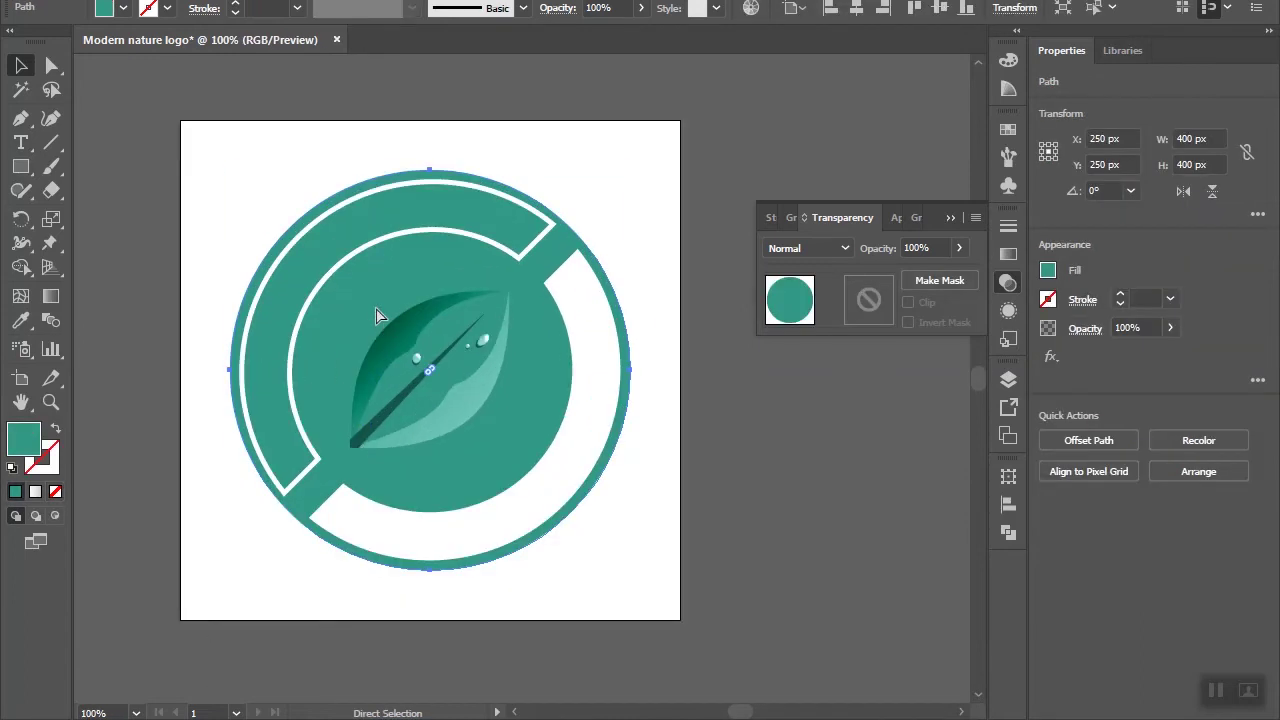
Step: Shrink the teal circle copy to 230 px and fill it white with the Eyedropper
{"action": "left_click_drag", "start_coordinate": [630, 170], "coordinate": [575, 257]}
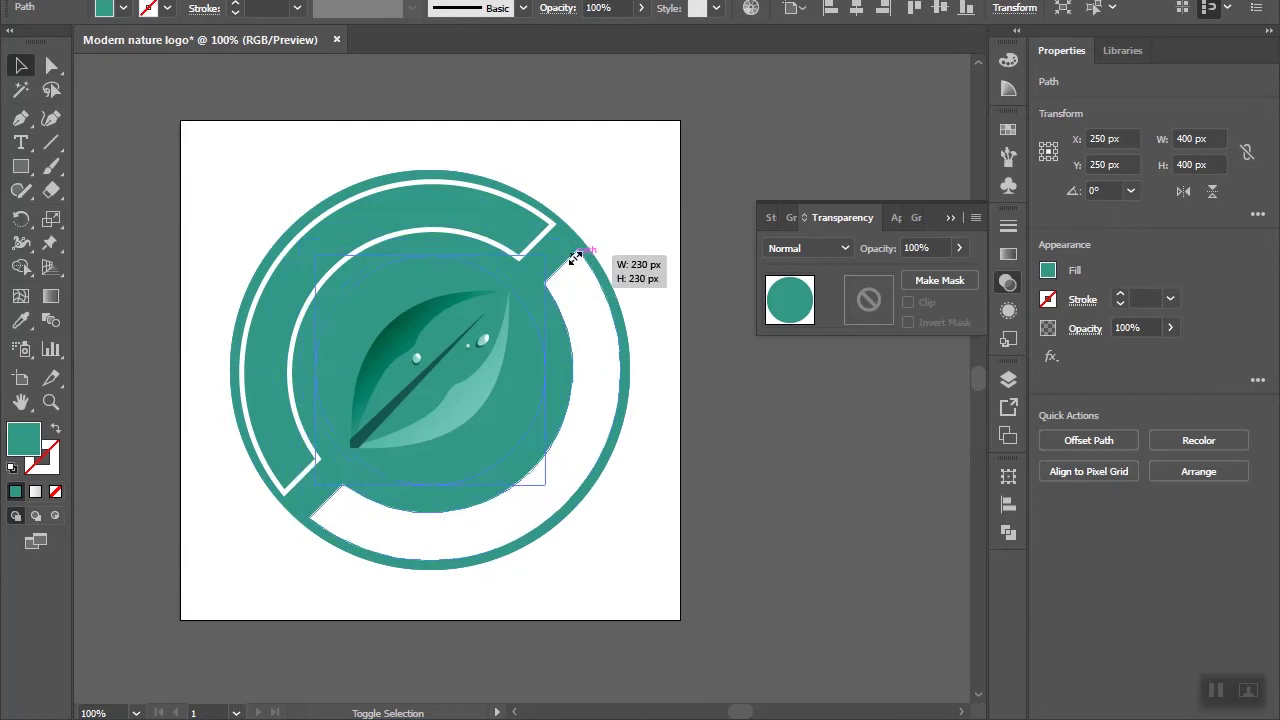
{"action": "key", "text": "i"}
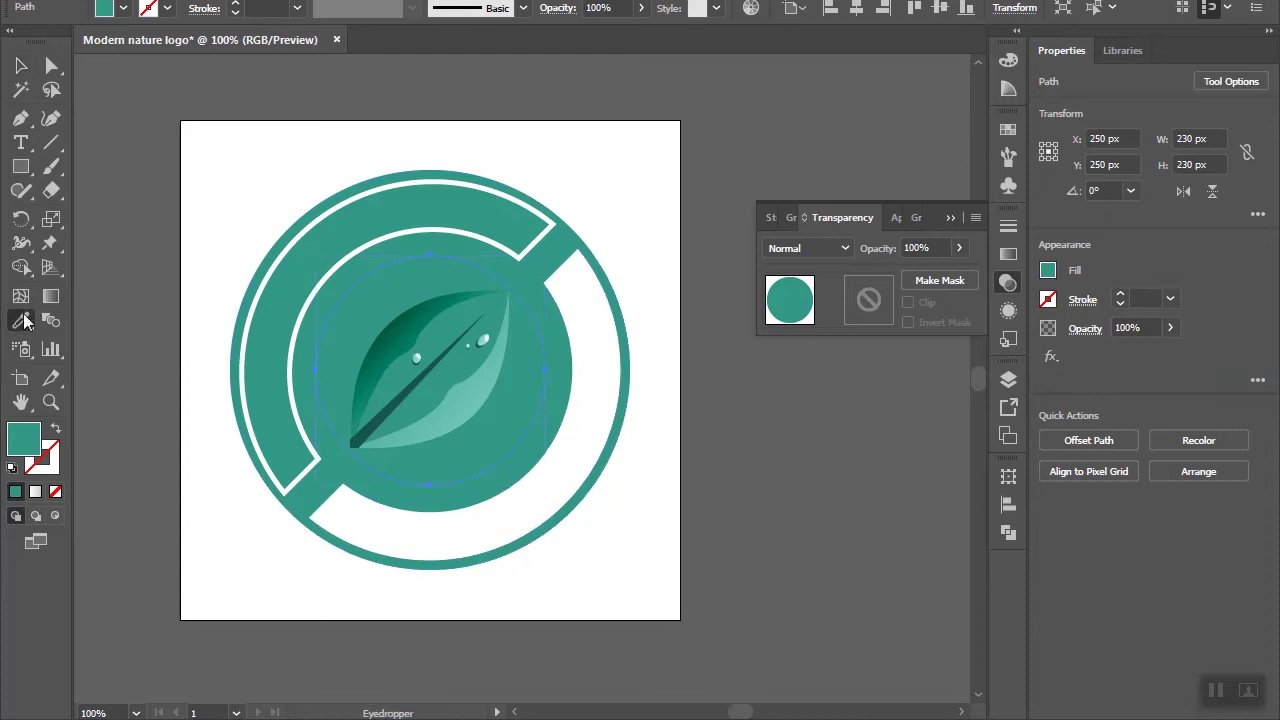
{"action": "left_click", "coordinate": [350, 506]}
{"action": "key", "text": "v"}
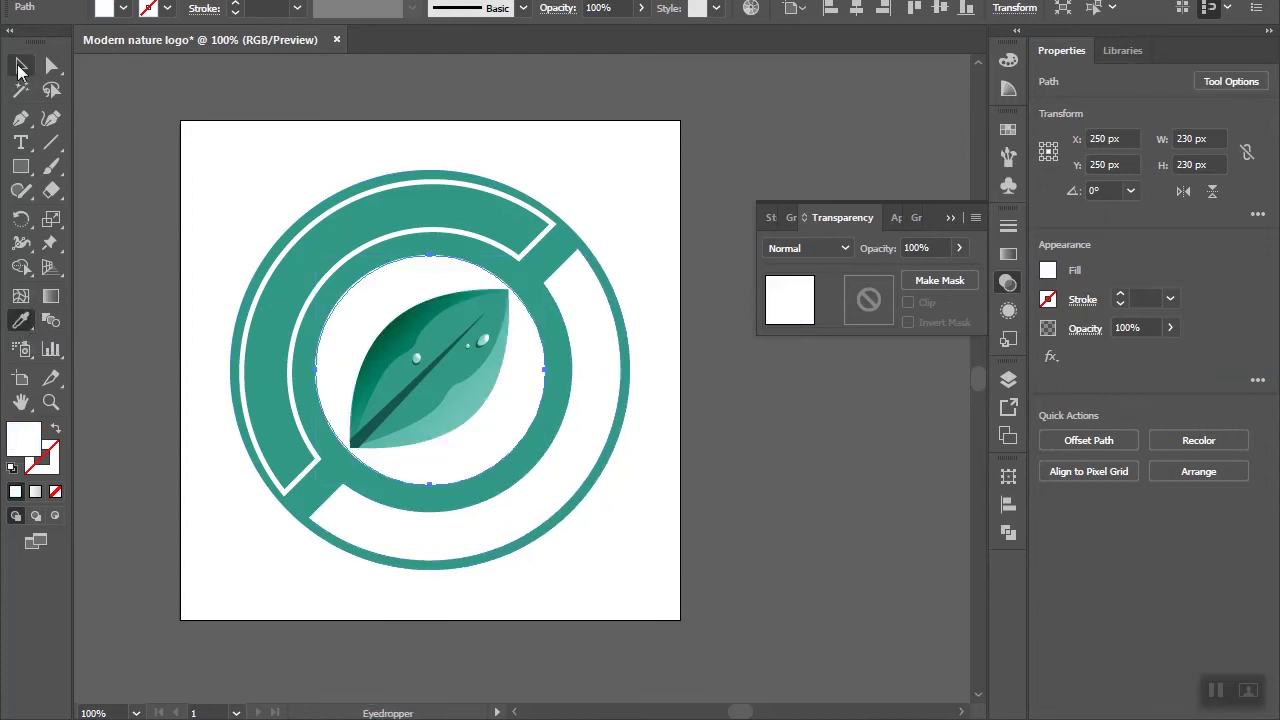
{"action": "left_click", "coordinate": [484, 151]}
{"action": "scroll", "coordinate": [429, 246], "scroll_direction": "down", "scroll_amount": 1}
{"action": "scroll", "coordinate": [480, 429], "scroll_direction": "up", "scroll_amount": 1}
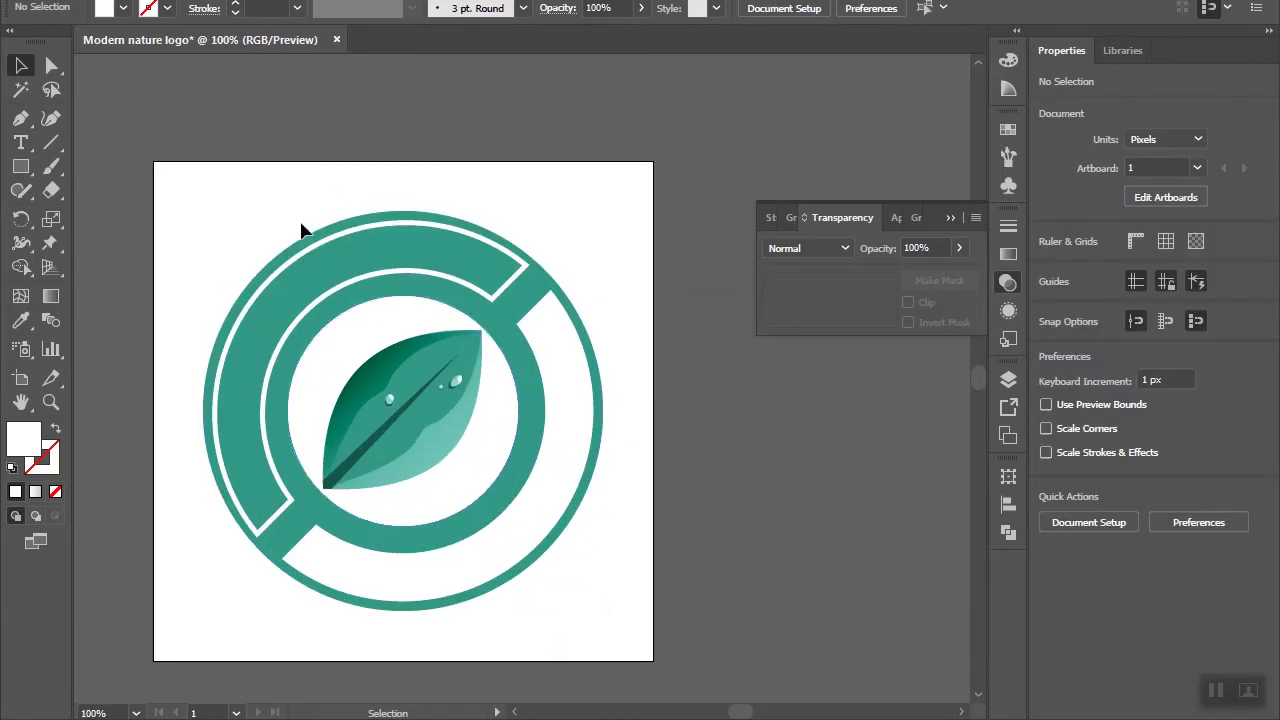
Step: Rotate the ring group back to 0° so its teal arch lies level across the top
{"action": "scroll", "coordinate": [449, 251], "scroll_direction": "down", "scroll_amount": 1}
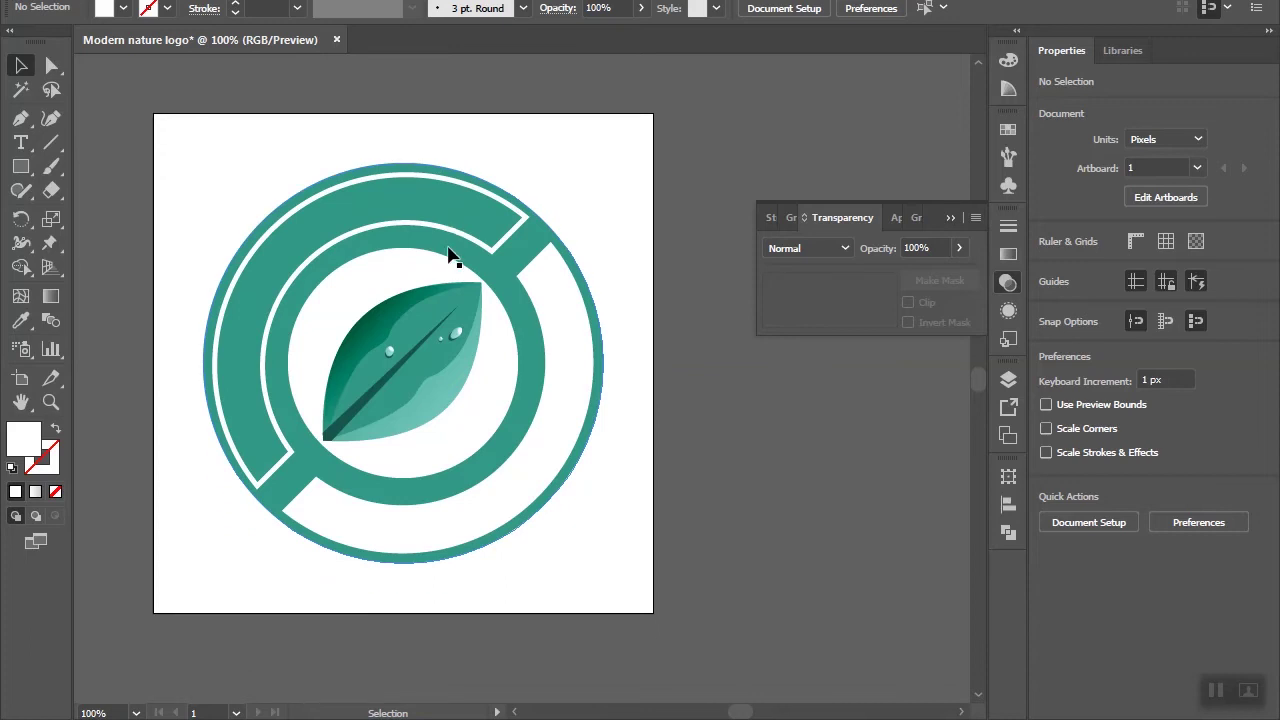
{"action": "scroll", "coordinate": [449, 251], "scroll_direction": "down", "scroll_amount": 1}
{"action": "scroll", "coordinate": [437, 296], "scroll_direction": "up", "scroll_amount": 1}
{"action": "scroll", "coordinate": [437, 291], "scroll_direction": "up", "scroll_amount": 1}
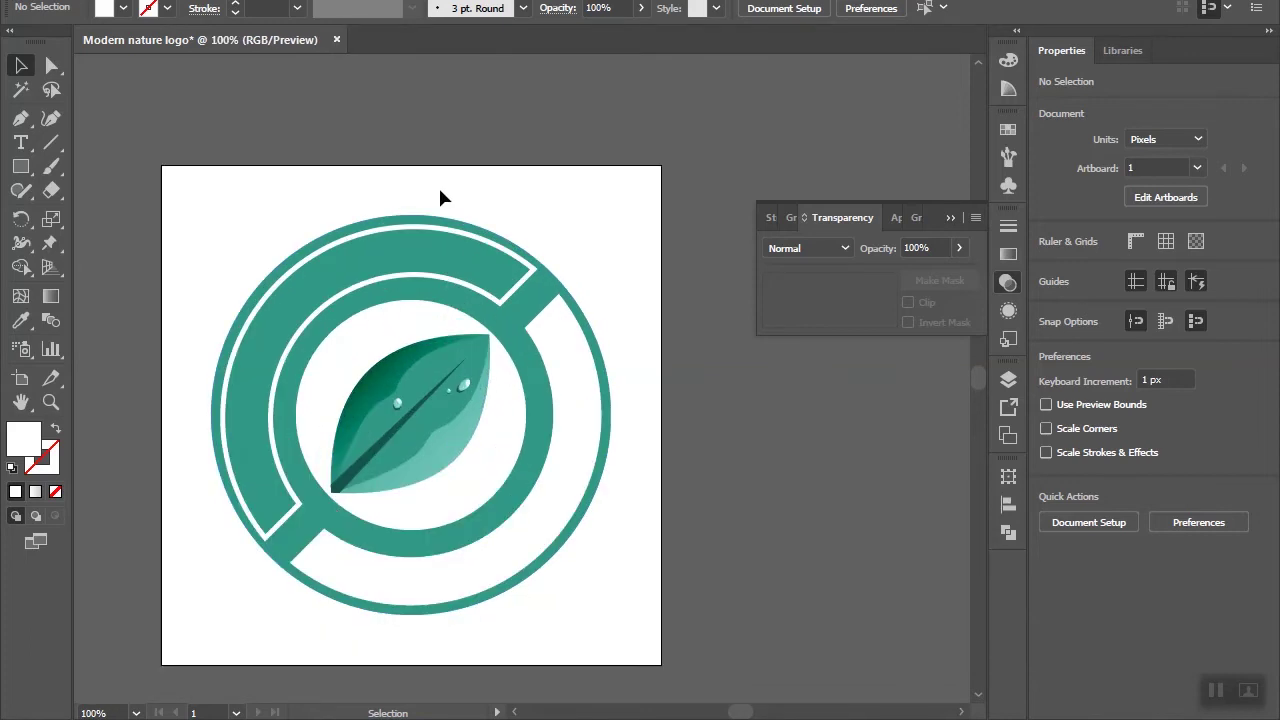
{"action": "left_click", "coordinate": [412, 314]}
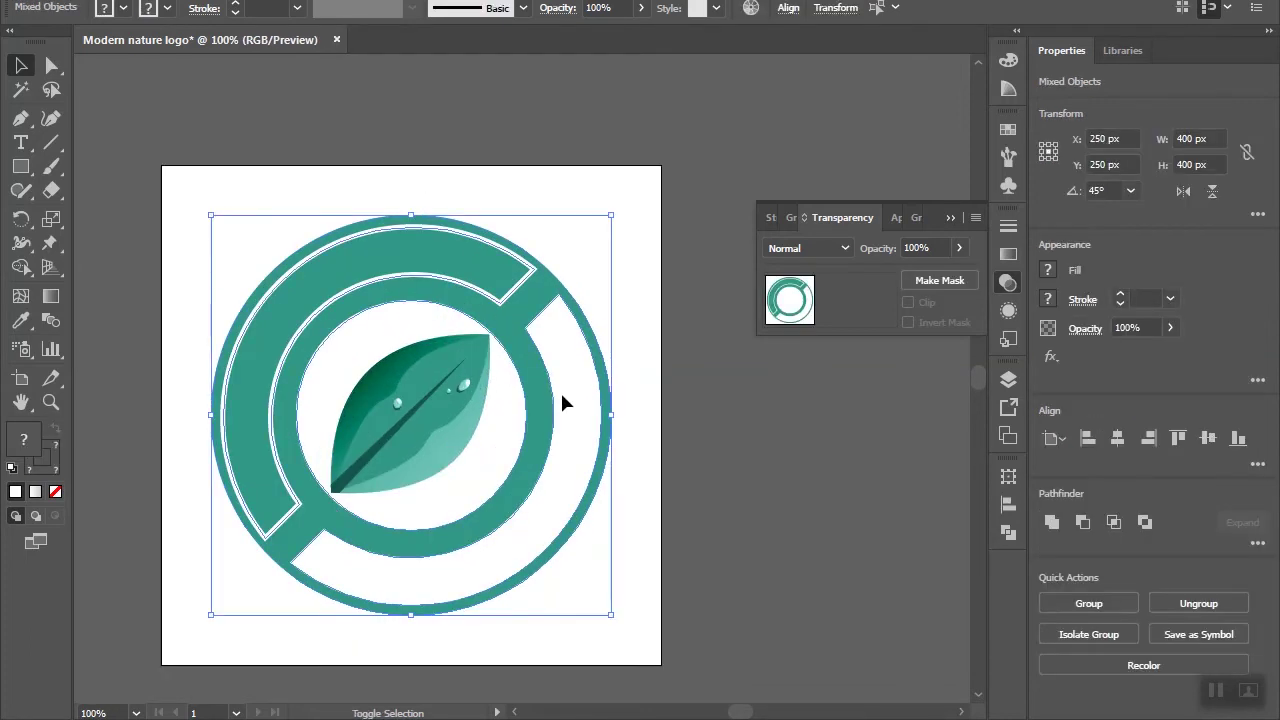
{"action": "right_click", "coordinate": [563, 401]}
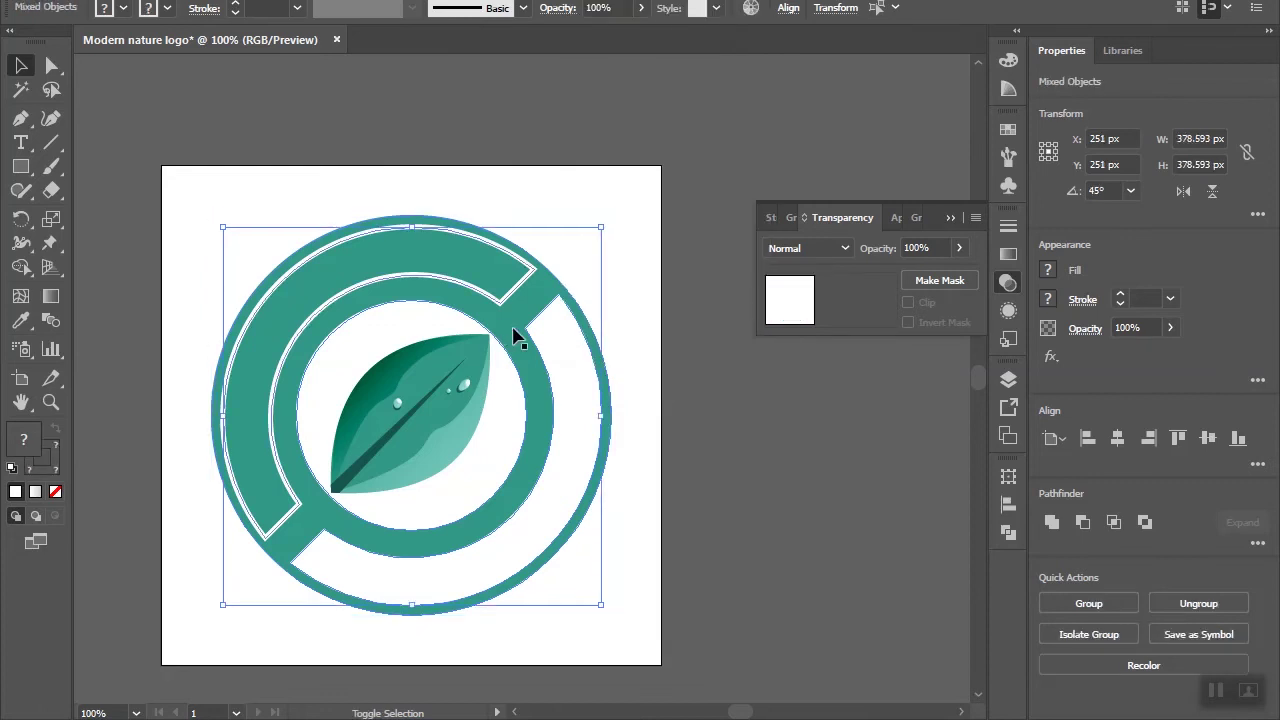
{"action": "left_click", "coordinate": [434, 331]}
{"action": "right_click", "coordinate": [581, 332]}
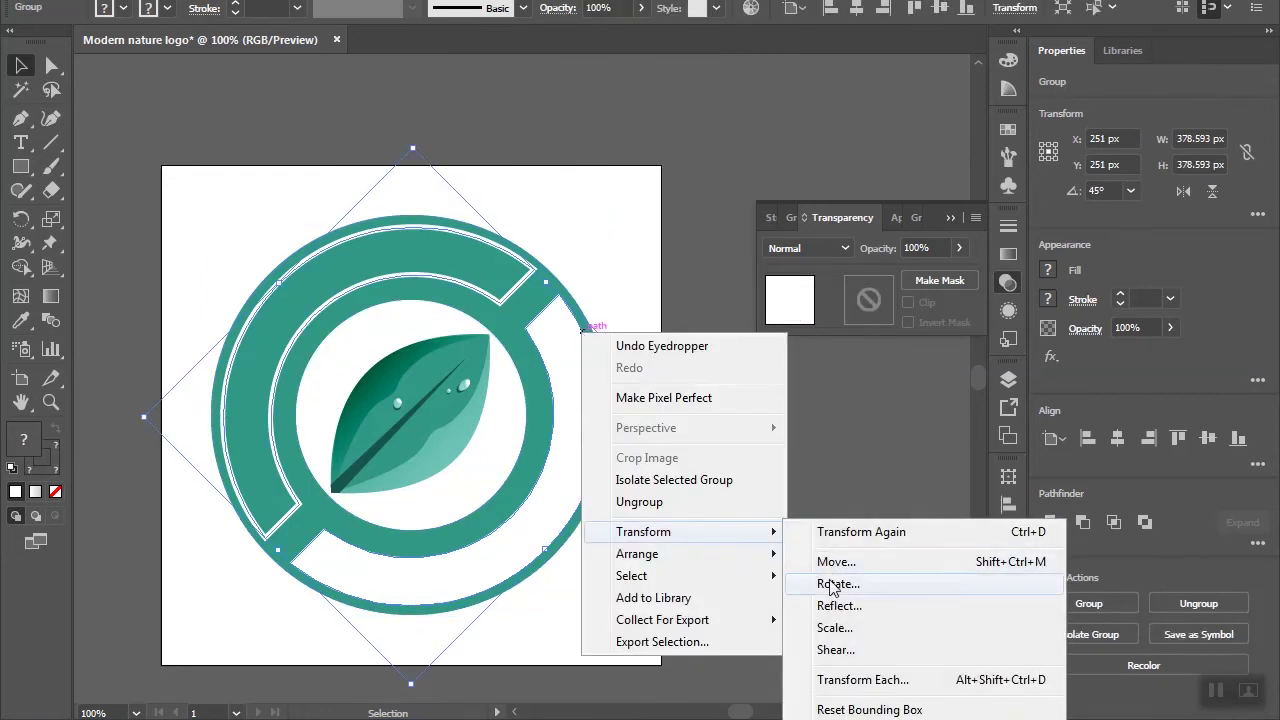
{"action": "left_click", "coordinate": [846, 583]}
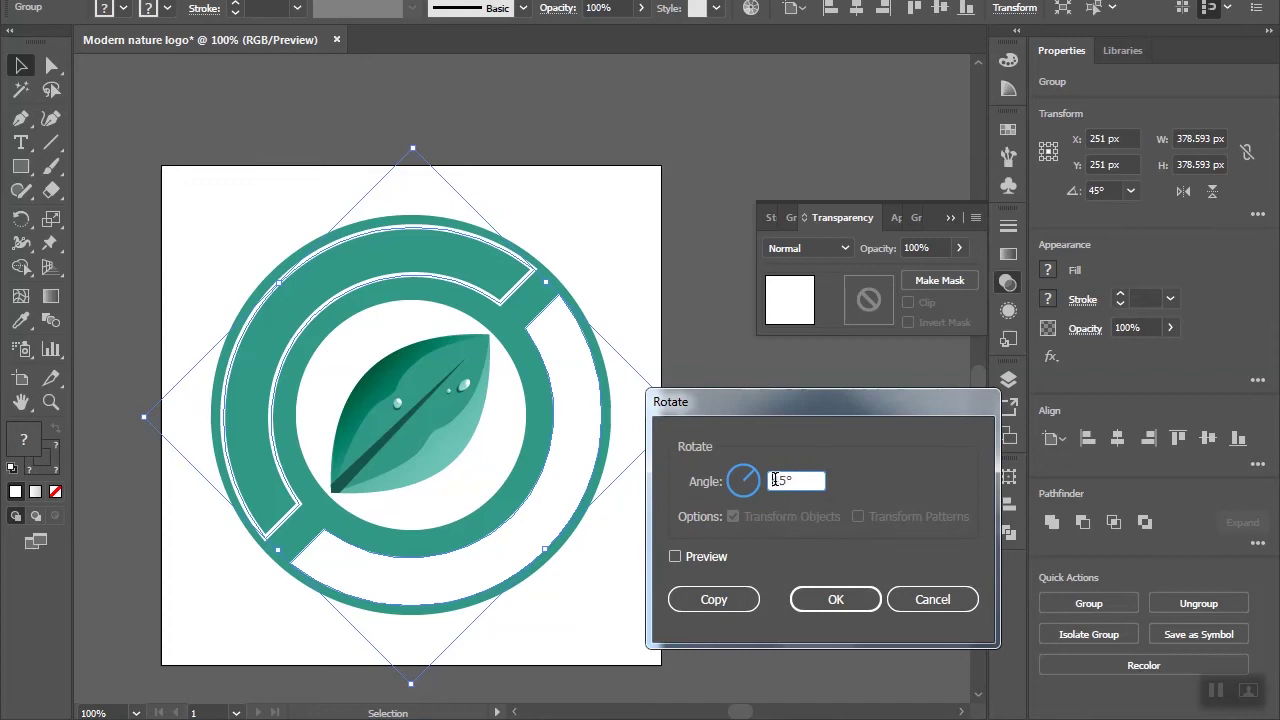
{"action": "type", "text": "-45"}
{"action": "left_click", "coordinate": [836, 599]}
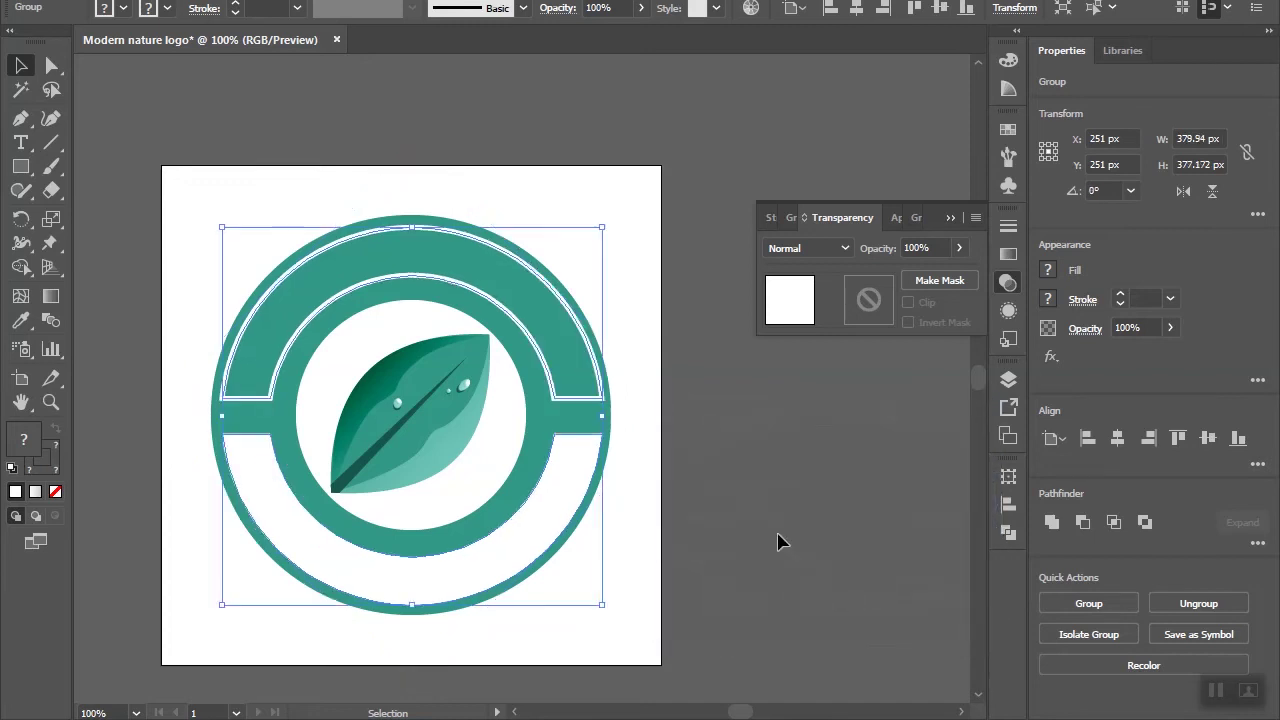
{"action": "left_click", "coordinate": [686, 497]}
{"action": "scroll", "coordinate": [686, 497], "scroll_direction": "down", "scroll_amount": 1}
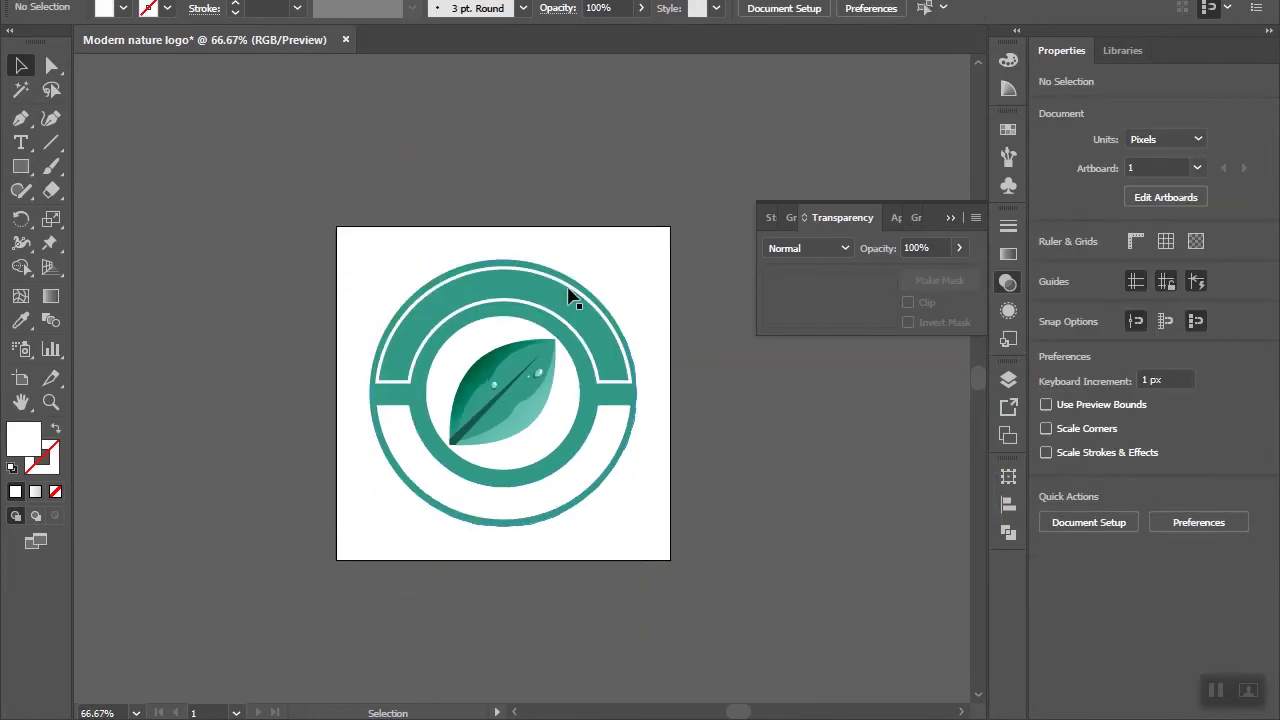
{"action": "scroll", "coordinate": [568, 289], "scroll_direction": "up", "scroll_amount": 1}
Step: Reflect the ring group across the horizontal axis so the outlined band moves to the bottom
{"action": "left_click", "coordinate": [602, 566]}
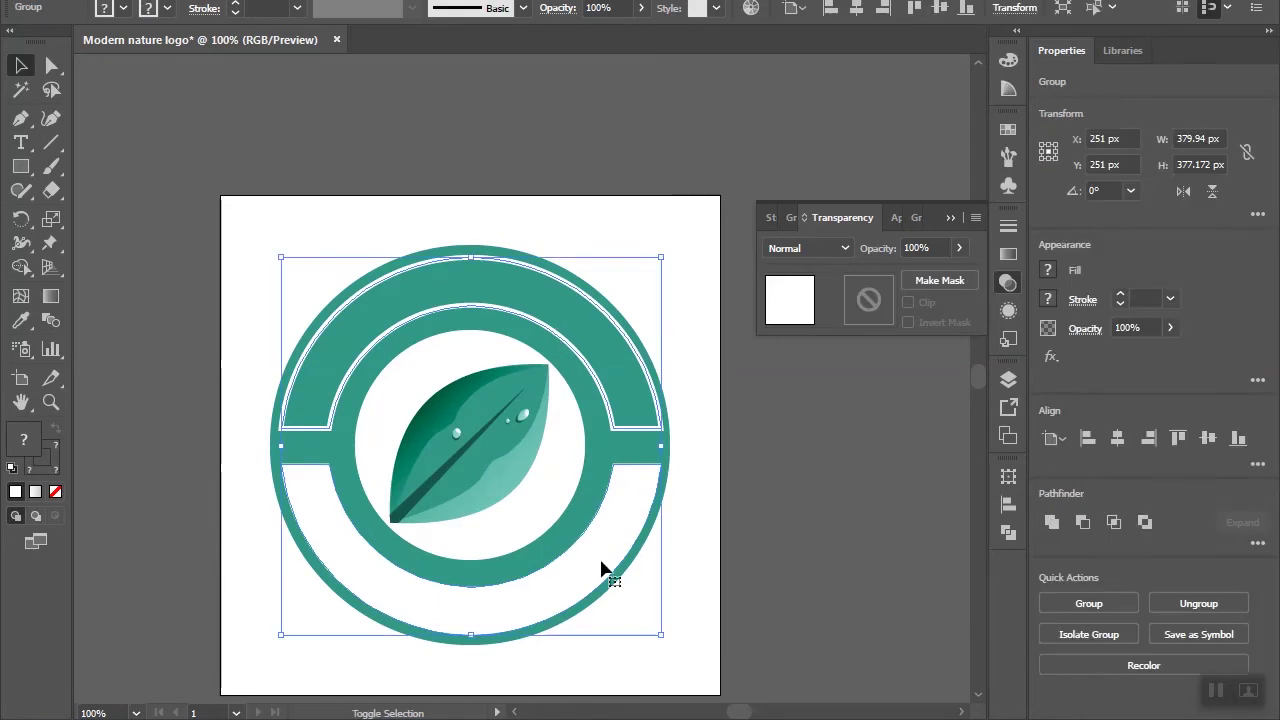
{"action": "right_click", "coordinate": [602, 566]}
{"action": "left_click", "coordinate": [858, 510]}
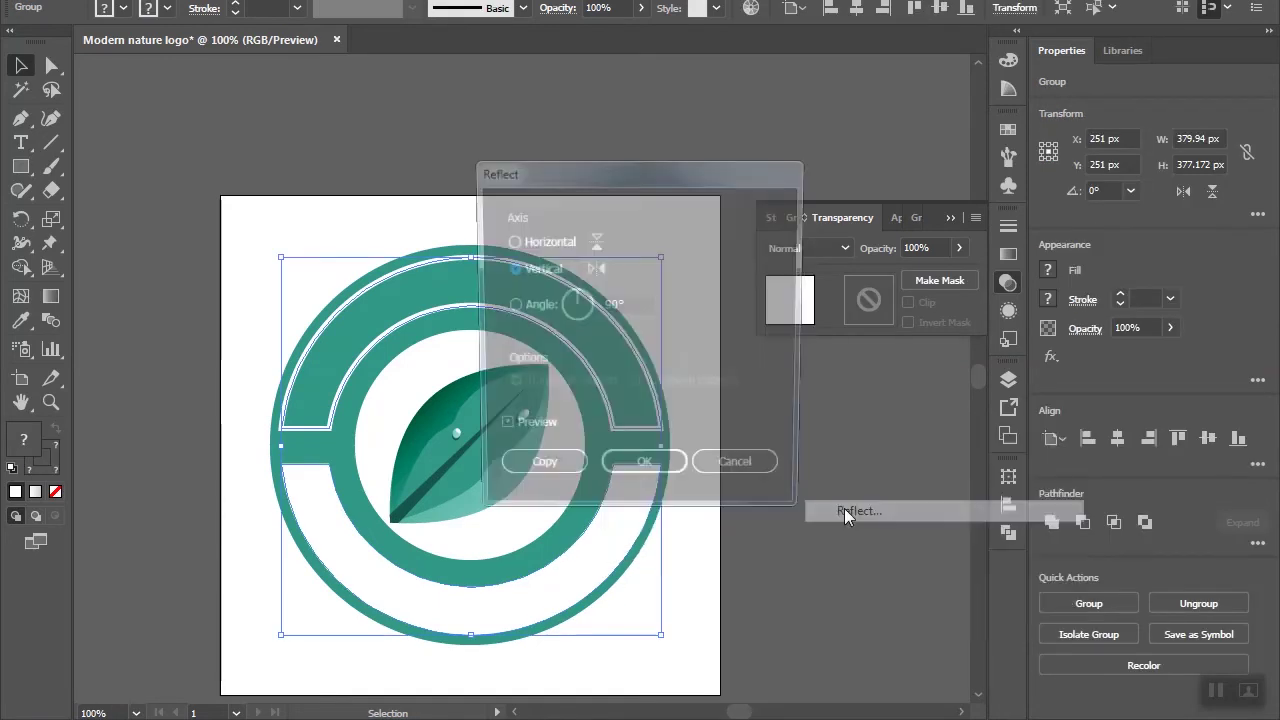
{"action": "left_click", "coordinate": [555, 245]}
{"action": "left_click", "coordinate": [645, 473]}
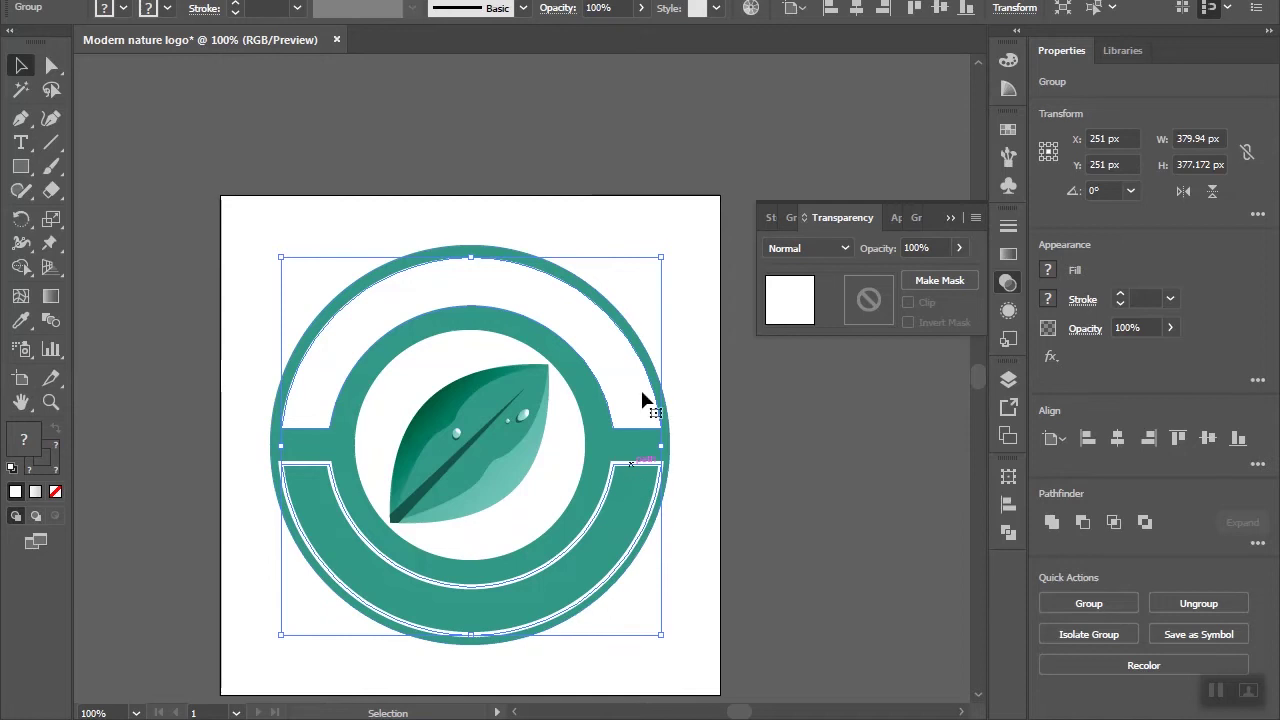
{"action": "left_click", "coordinate": [683, 303]}
{"action": "scroll", "coordinate": [686, 316], "scroll_direction": "down", "scroll_amount": 1}
Step: Inside the ring group, shrink the top white arch slightly and centre it horizontally
{"action": "double_click", "coordinate": [609, 294]}
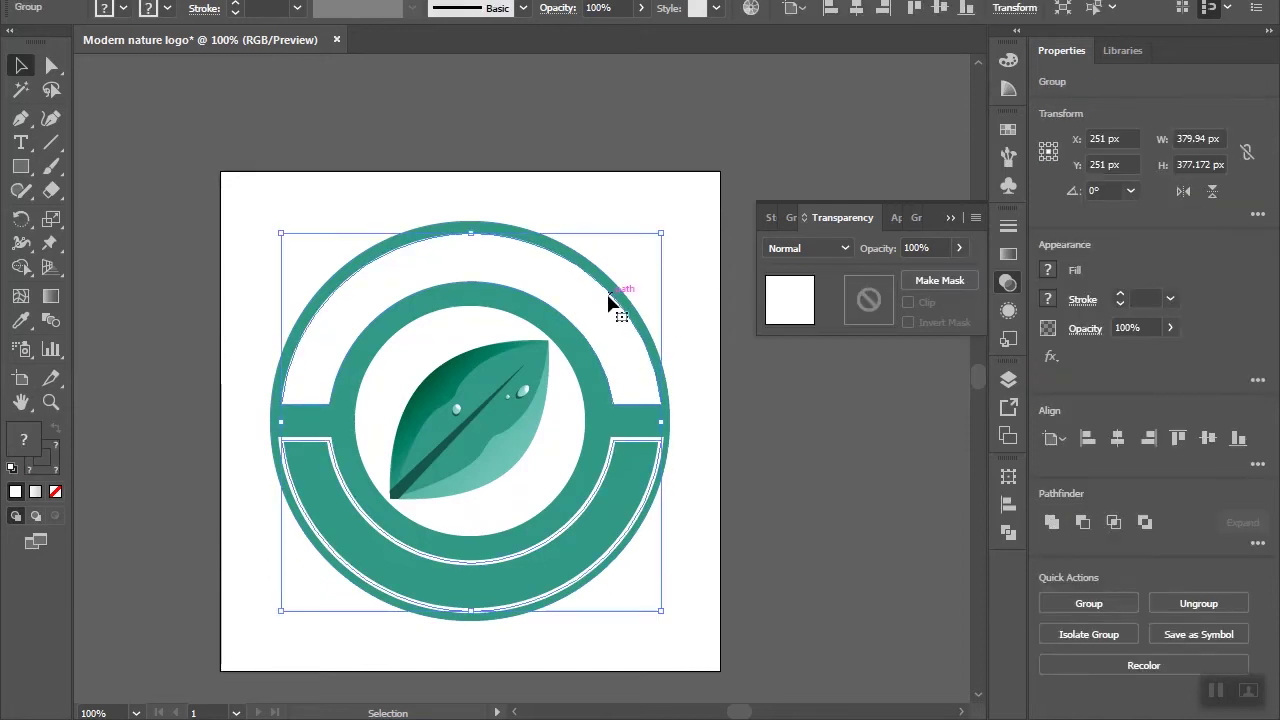
{"action": "left_click", "coordinate": [612, 350]}
{"action": "left_click_drag", "start_coordinate": [660, 404], "coordinate": [653, 400]}
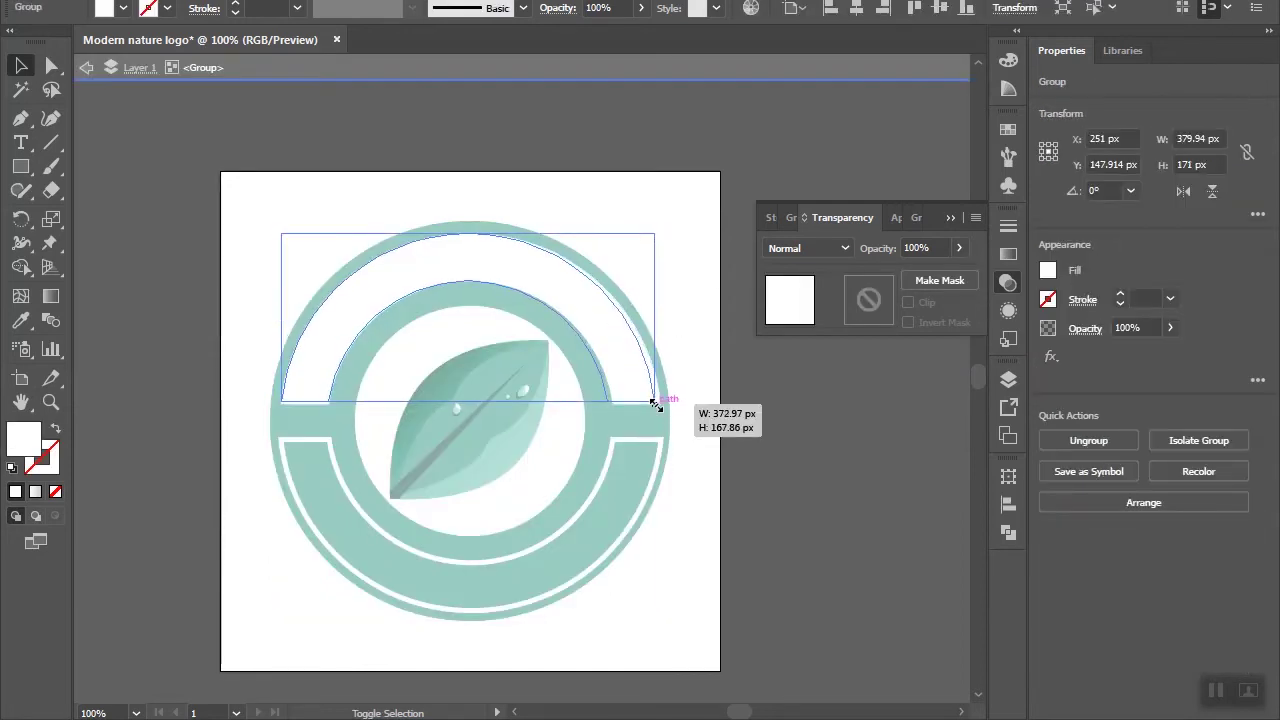
{"action": "left_click", "coordinate": [866, 8]}
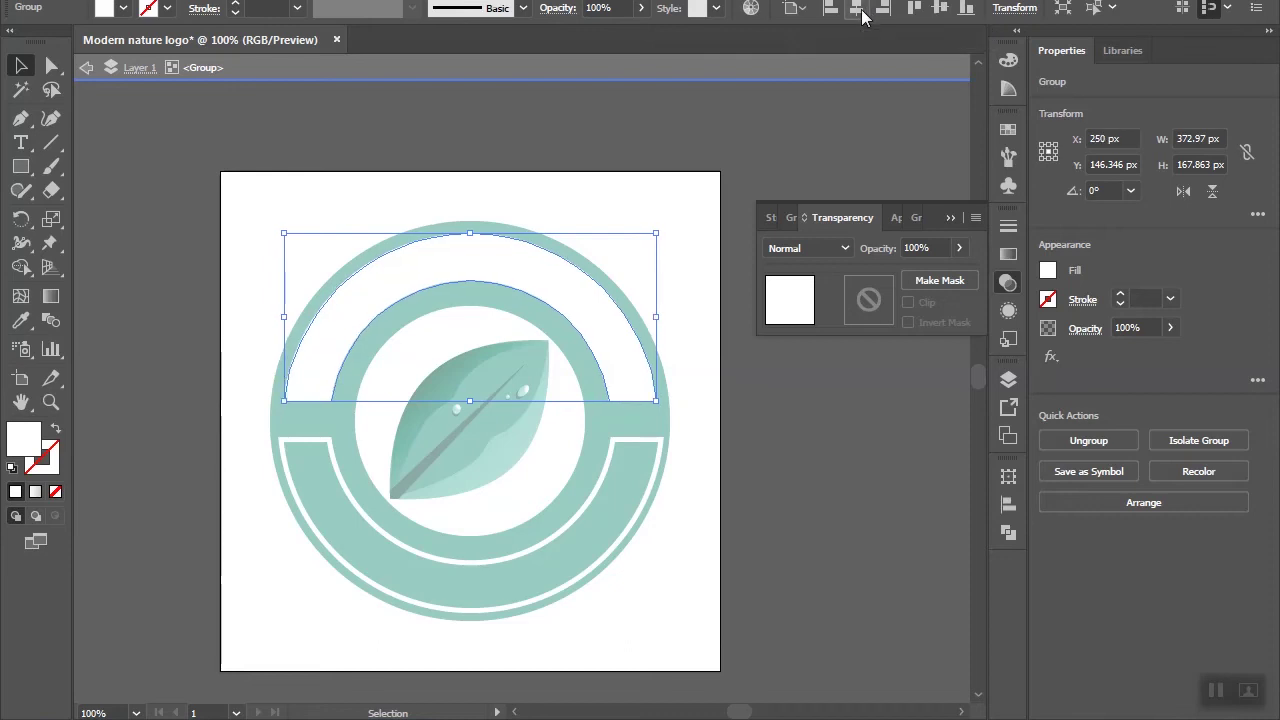
{"action": "left_click", "coordinate": [785, 138]}
{"action": "double_click", "coordinate": [785, 138]}
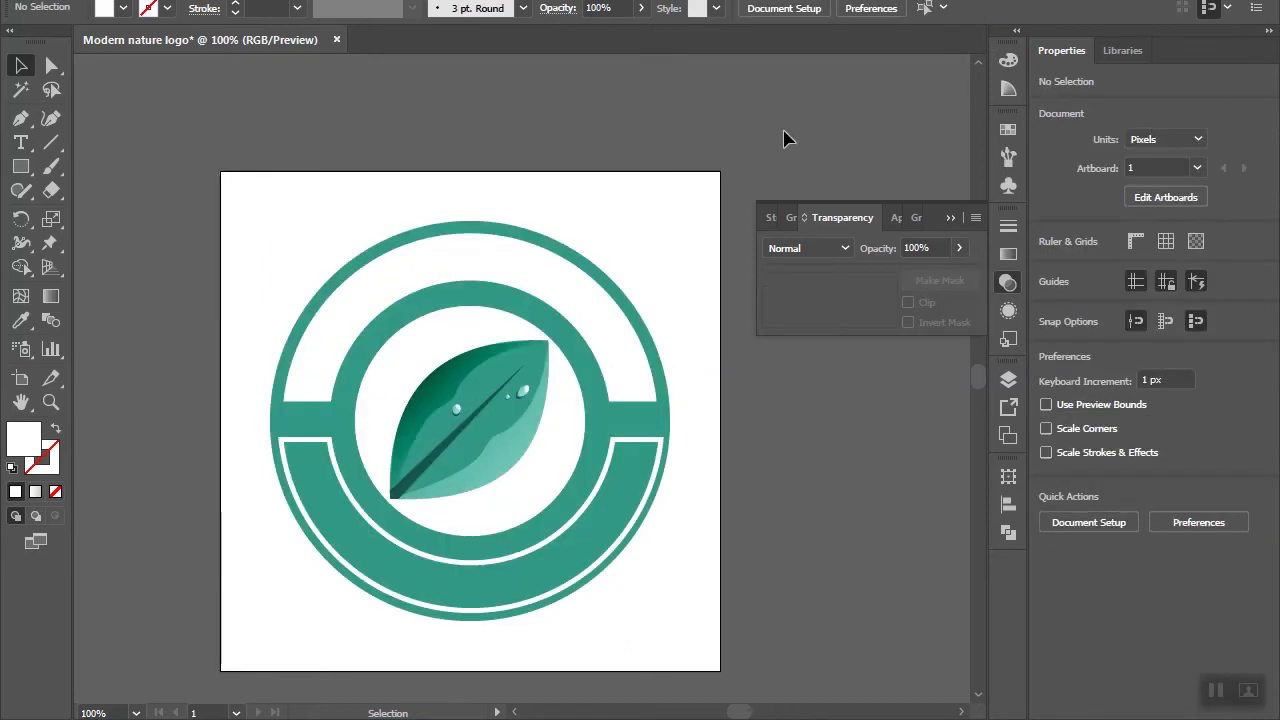
{"action": "left_click", "coordinate": [575, 532]}
Step: Delete the unwanted white-outlined lower band inside the logo group
{"action": "double_click", "coordinate": [571, 532]}
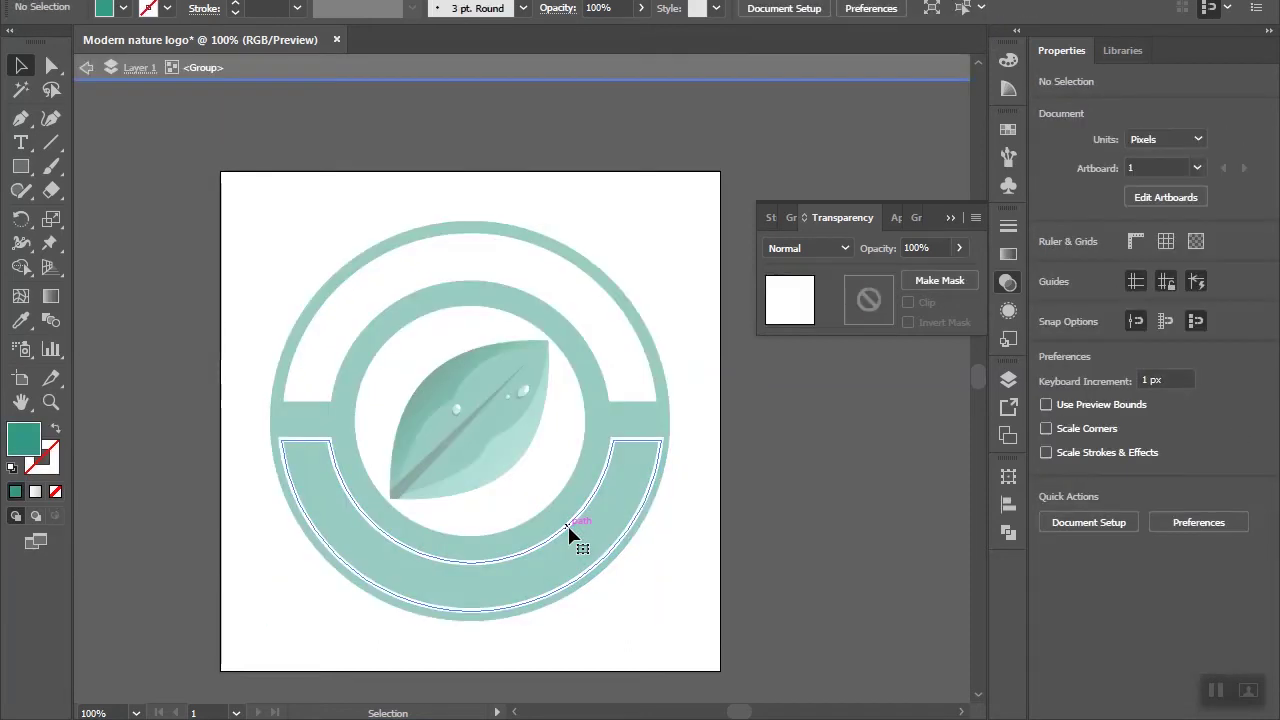
{"action": "left_click", "coordinate": [571, 533]}
{"action": "key", "text": "Delete"}
{"action": "key", "text": "Escape"}
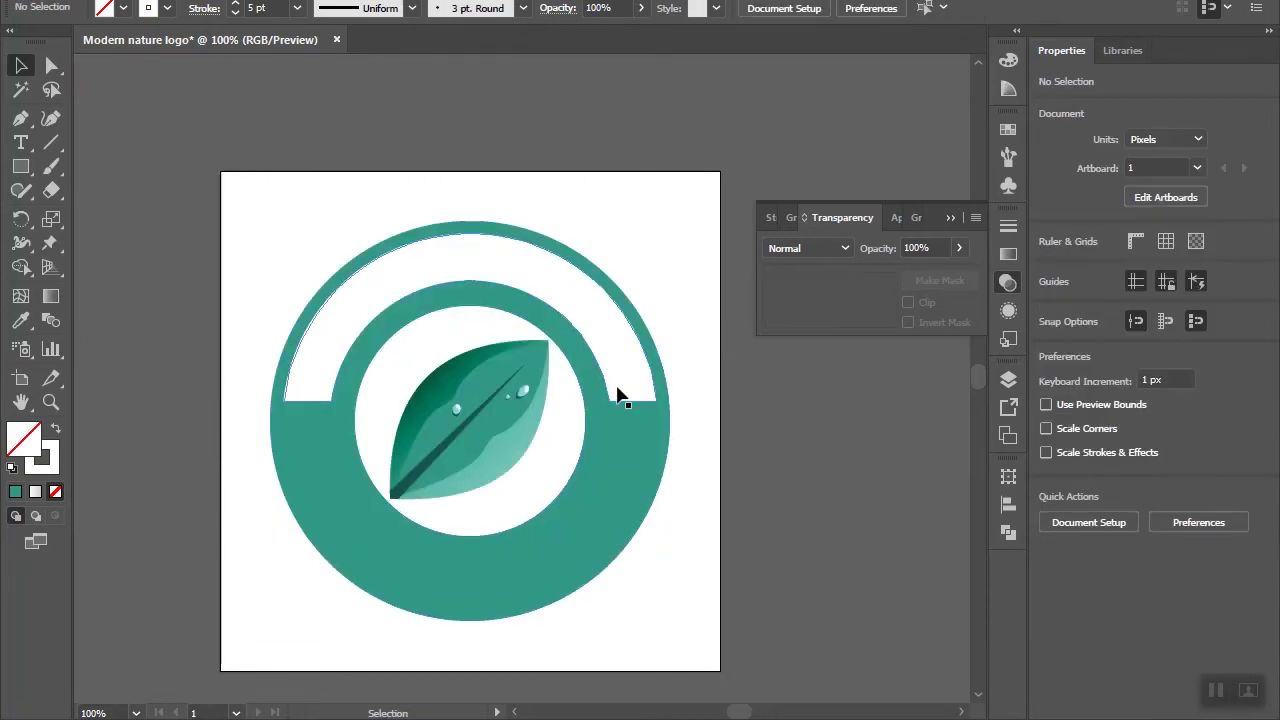
Step: Make a horizontally reflected copy of the top crescent and move it into the lower half
{"action": "left_click", "coordinate": [617, 395]}
{"action": "right_click", "coordinate": [617, 395]}
{"action": "mouse_move", "coordinate": [680, 587]}
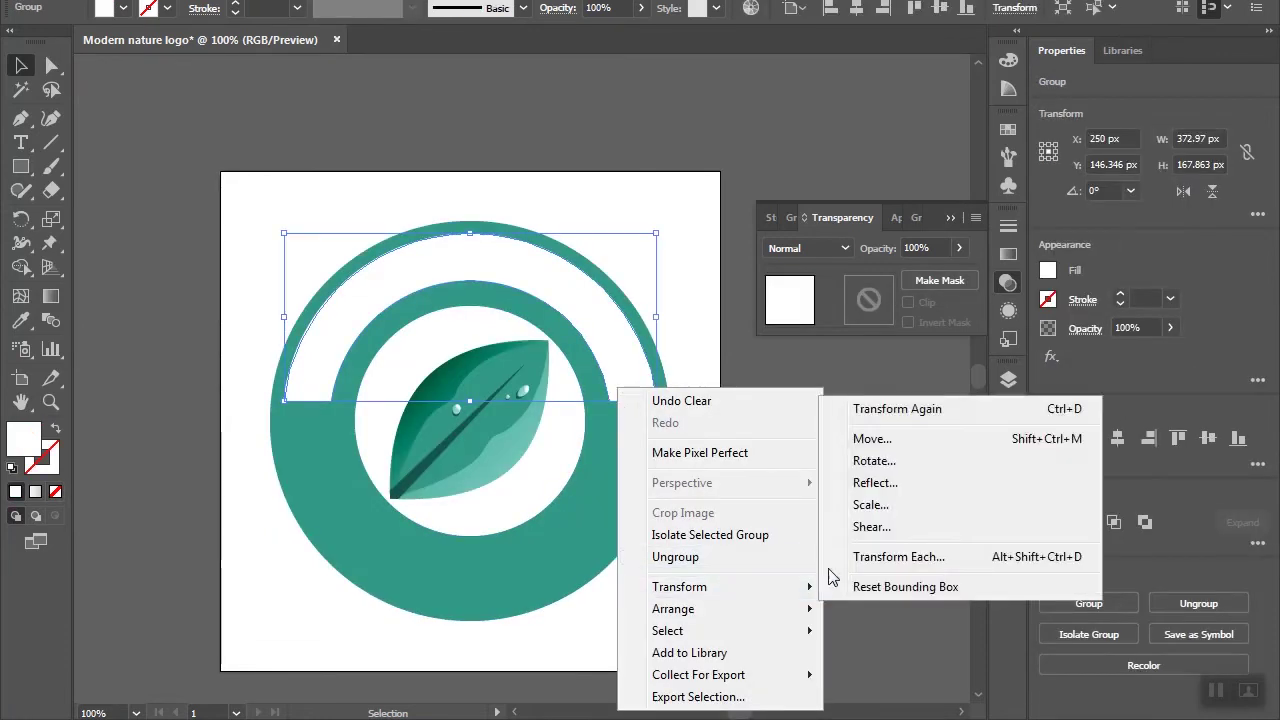
{"action": "left_click", "coordinate": [875, 483]}
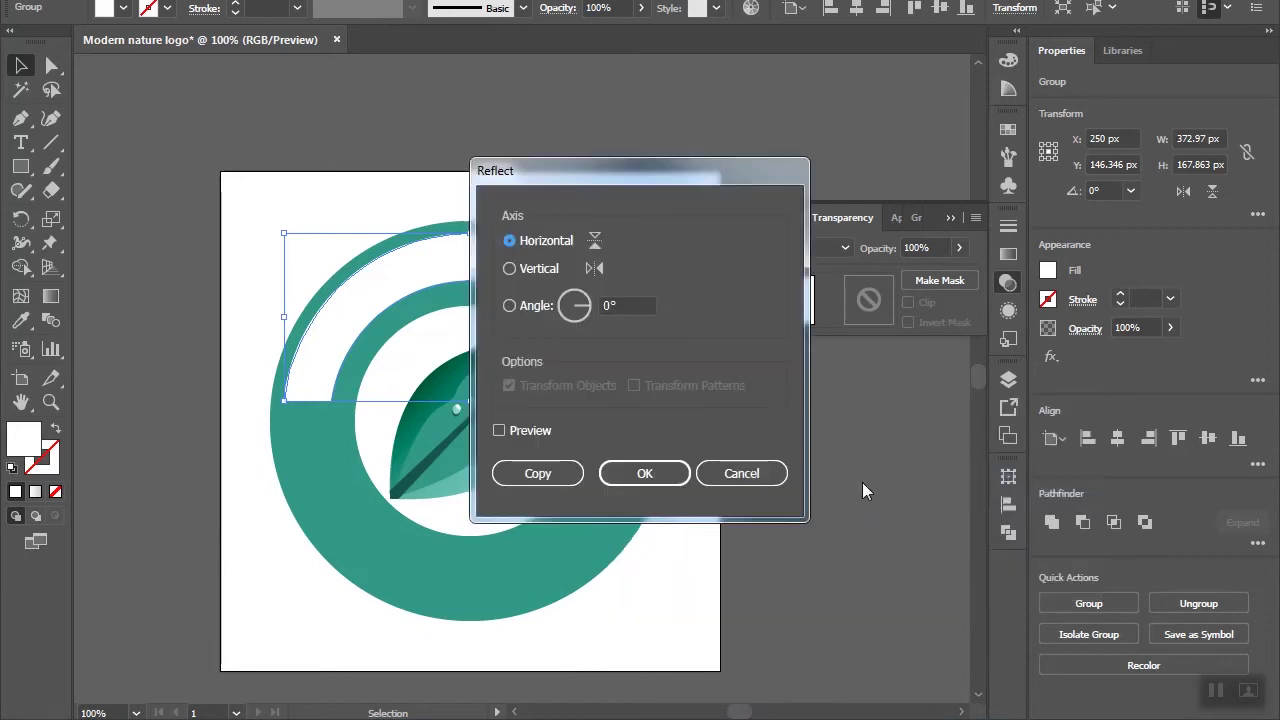
{"action": "left_click", "coordinate": [548, 473]}
{"action": "left_click_drag", "start_coordinate": [578, 337], "coordinate": [577, 543]}
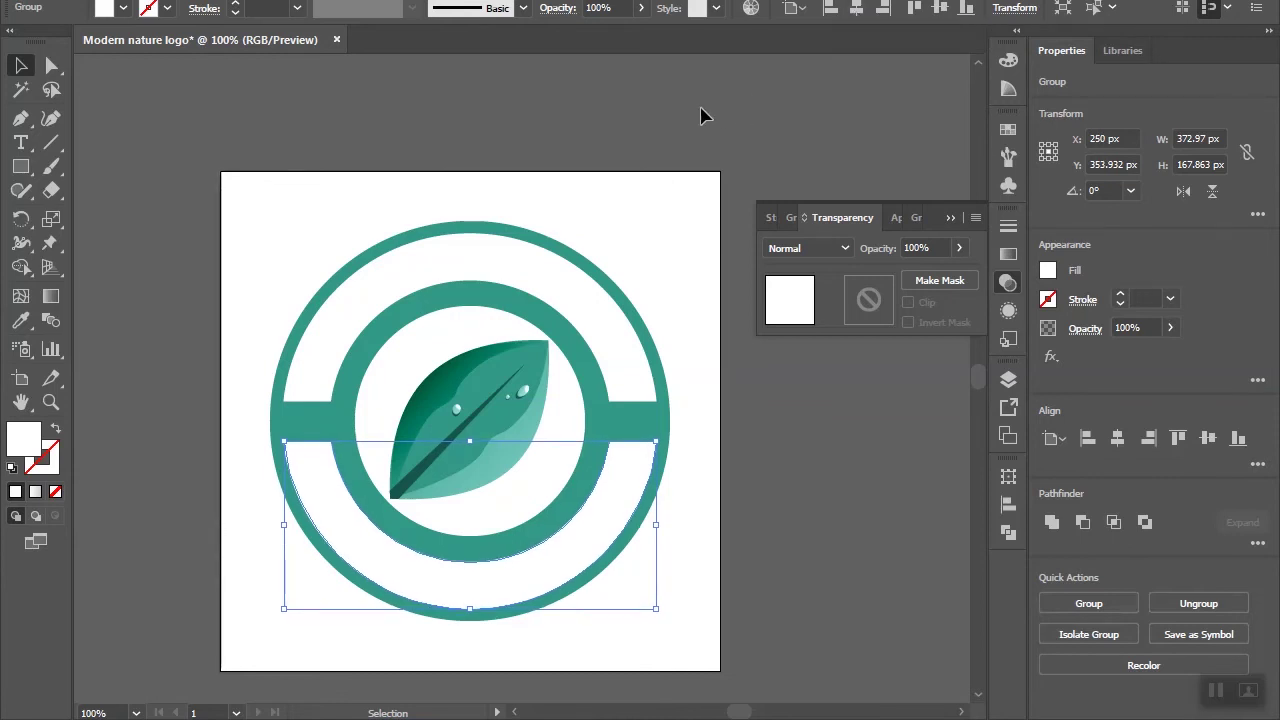
{"action": "left_click", "coordinate": [671, 155]}
{"action": "scroll", "coordinate": [668, 158], "scroll_direction": "down", "scroll_amount": 1}
Step: Scale the inner white circle around the leaf to 208 px
{"action": "scroll", "coordinate": [668, 158], "scroll_direction": "up", "scroll_amount": 1}
{"action": "left_click", "coordinate": [580, 488]}
{"action": "key", "text": "a"}
{"action": "key", "text": "v"}
{"action": "left_click_drag", "start_coordinate": [581, 354], "coordinate": [578, 367]}
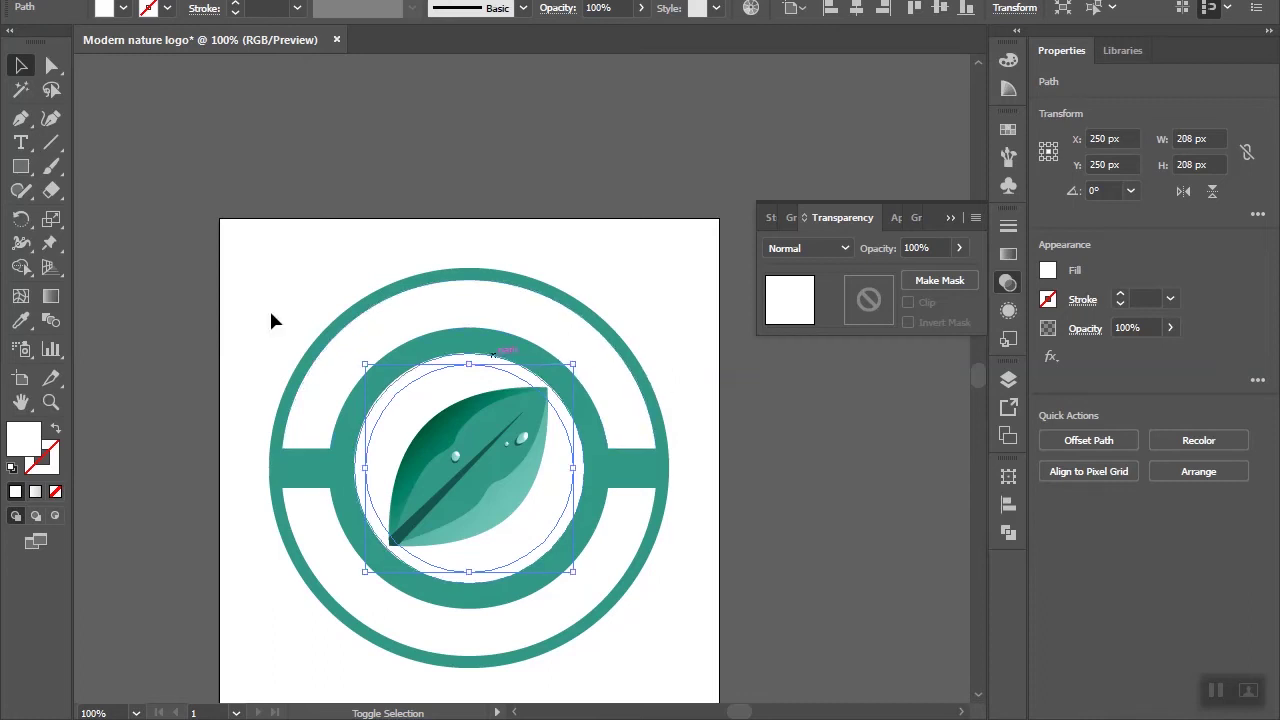
Step: Try eyedropped dark green and lighter teal fills on the circle, then undo them
{"action": "left_click", "coordinate": [20, 320]}
{"action": "left_click", "coordinate": [426, 510]}
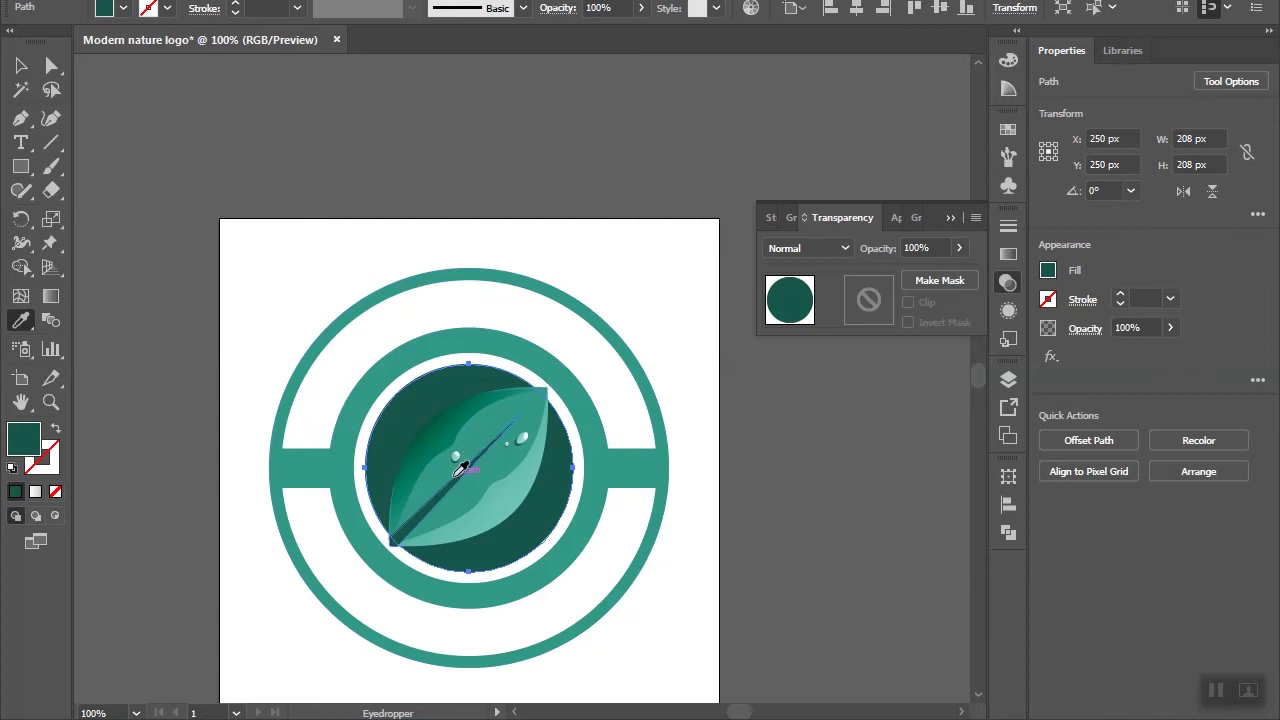
{"action": "left_click", "coordinate": [512, 455]}
{"action": "key", "text": "v"}
{"action": "key", "text": "ctrl+z"}
{"action": "key", "text": "ctrl+z"}
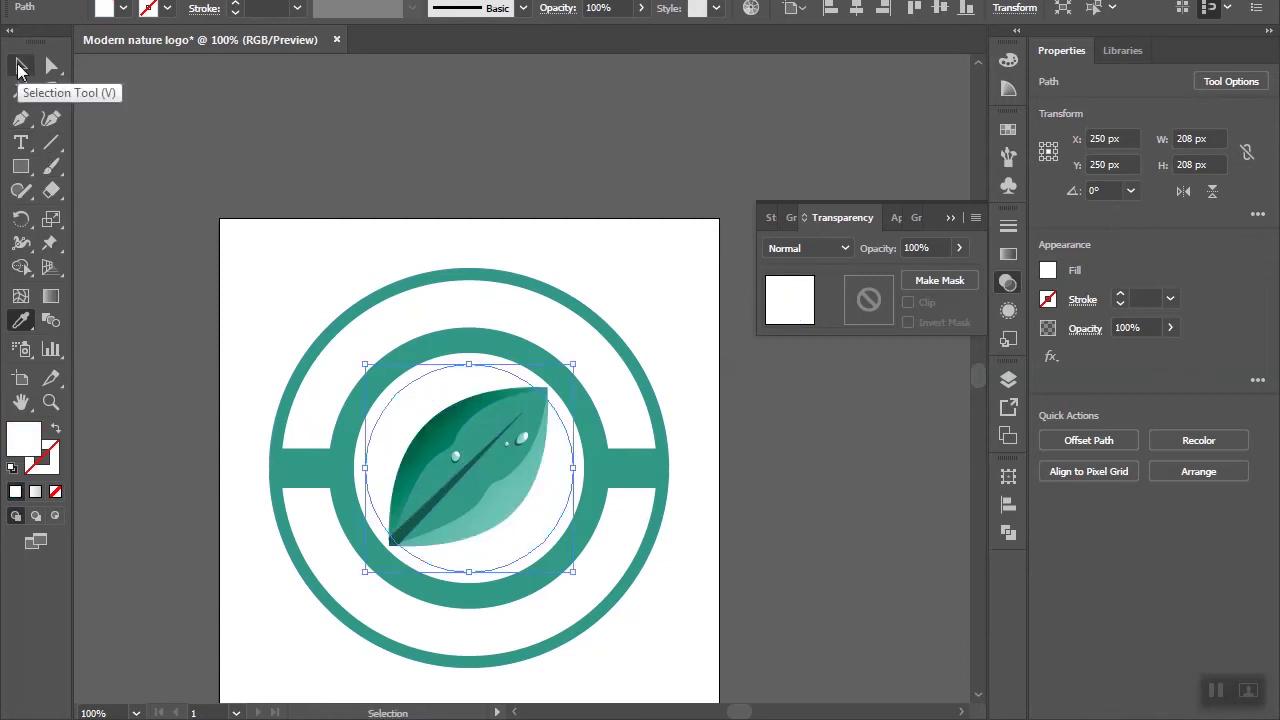
{"action": "left_click", "coordinate": [21, 66]}
{"action": "key", "text": "ctrl+shift+z"}
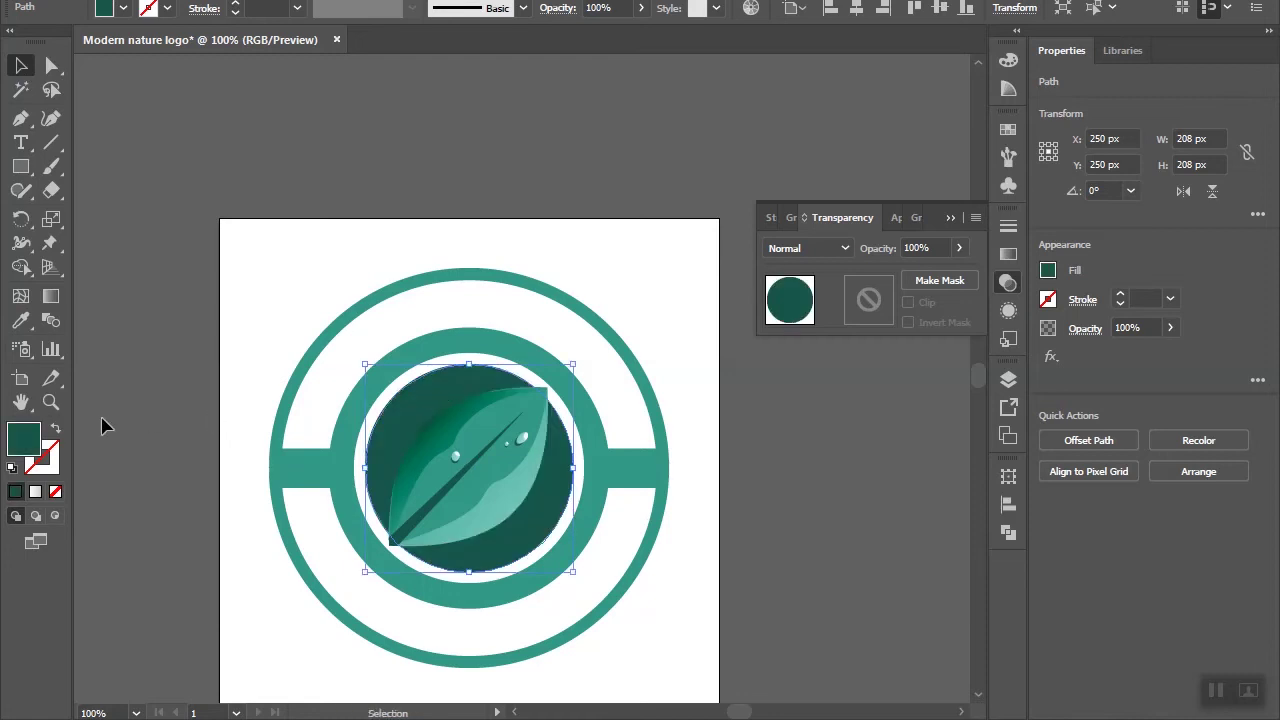
{"action": "left_click", "coordinate": [59, 432]}
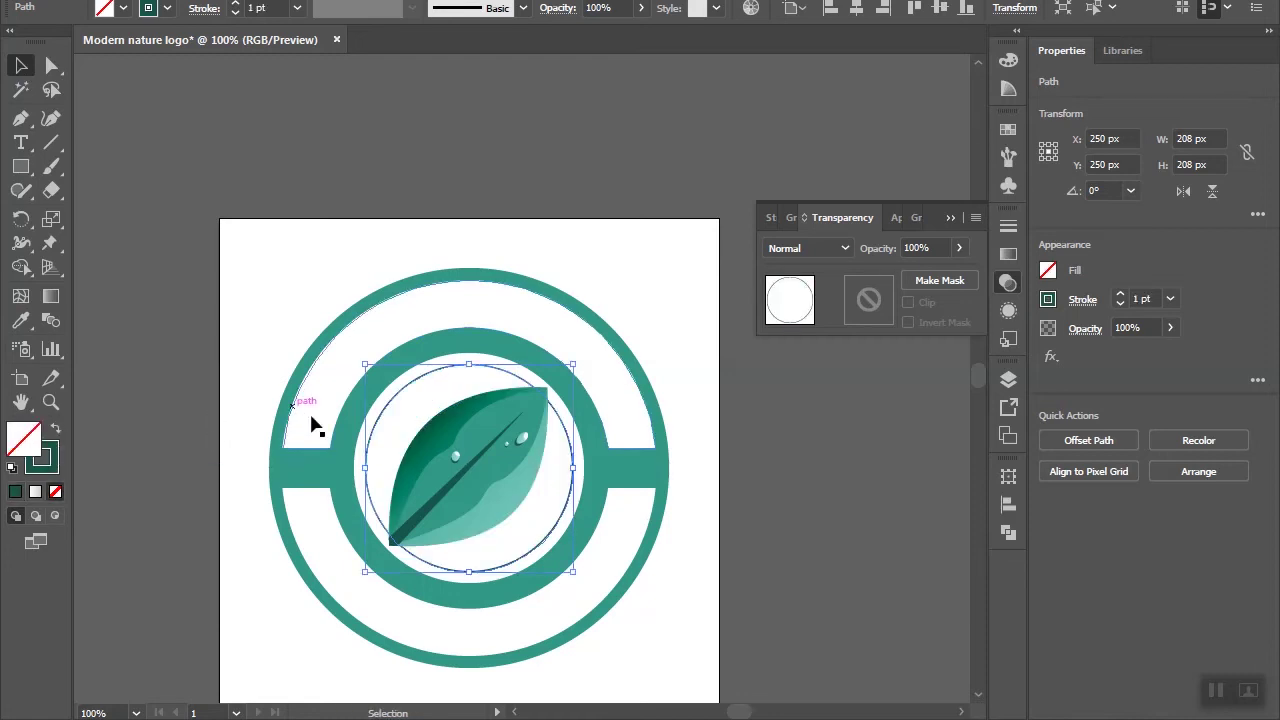
{"action": "key", "text": "shift+x"}
Step: Eyedrop the ring's teal and swap it to the stroke, making the circle an unfilled teal outline
{"action": "left_click", "coordinate": [19, 329]}
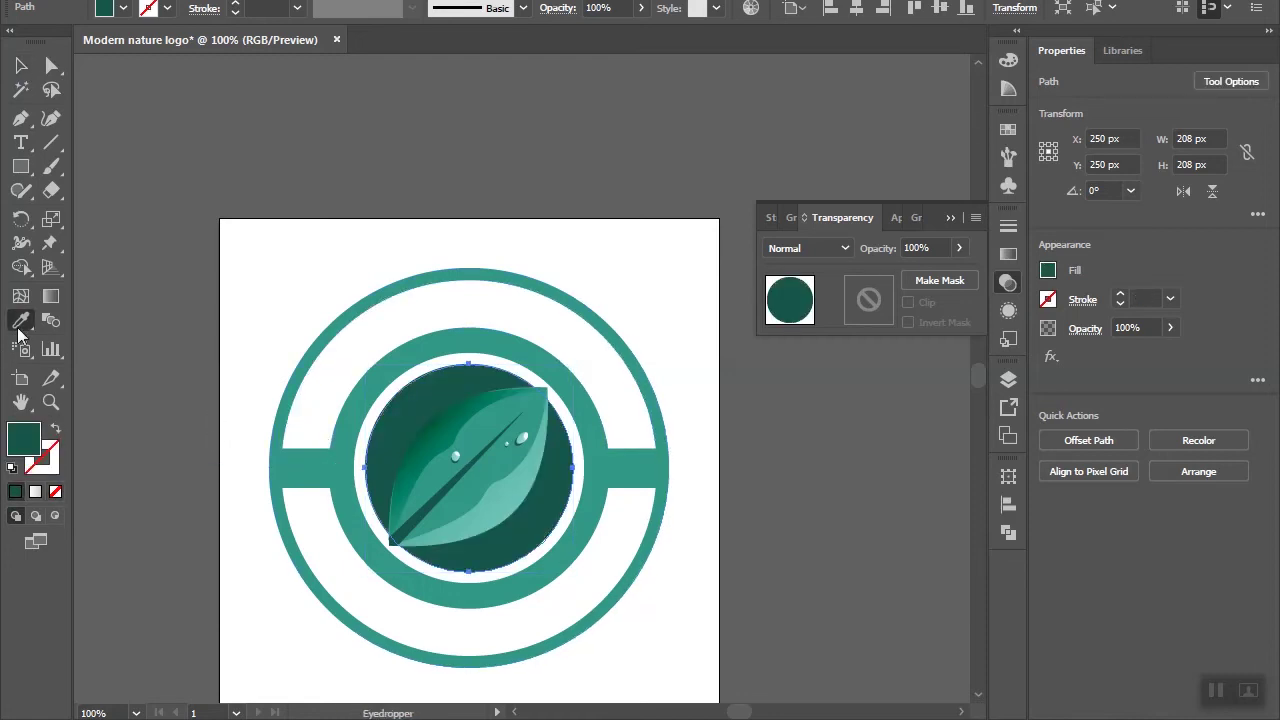
{"action": "left_click", "coordinate": [332, 462]}
{"action": "left_click", "coordinate": [57, 432]}
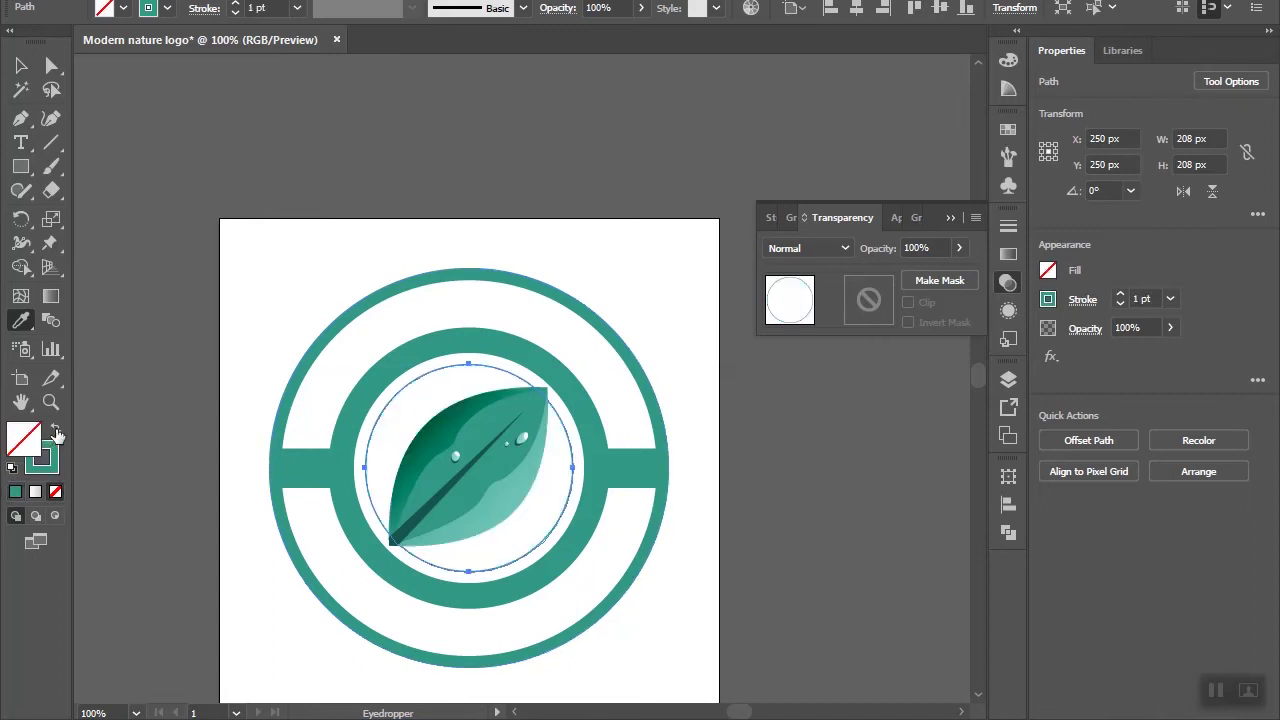
{"action": "left_click", "coordinate": [21, 65]}
{"action": "scroll", "coordinate": [270, 8], "scroll_direction": "up", "scroll_amount": 1}
{"action": "scroll", "coordinate": [270, 8], "scroll_direction": "up", "scroll_amount": 2}
{"action": "scroll", "coordinate": [270, 8], "scroll_direction": "up", "scroll_amount": 2}
{"action": "scroll", "coordinate": [270, 8], "scroll_direction": "up", "scroll_amount": 1}
{"action": "scroll", "coordinate": [270, 8], "scroll_direction": "up", "scroll_amount": 1}
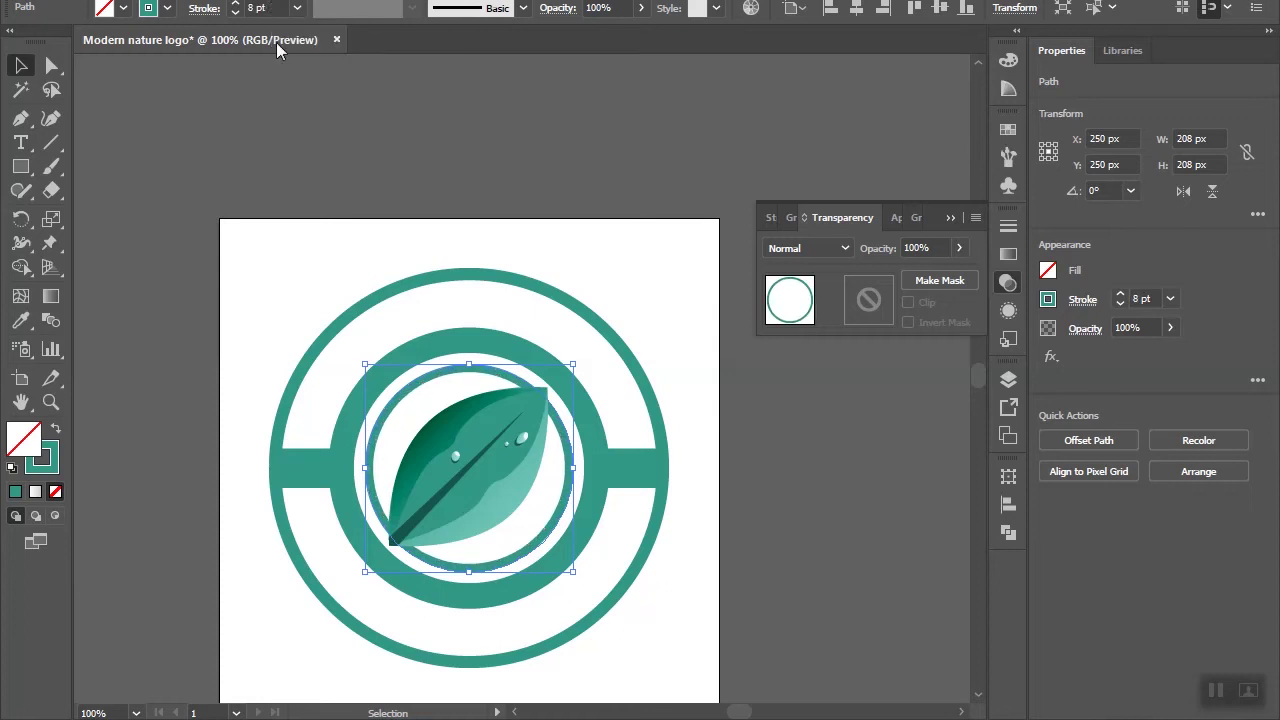
{"action": "left_click", "coordinate": [291, 129]}
{"action": "scroll", "coordinate": [362, 215], "scroll_direction": "down", "scroll_amount": 1, "text": "alt"}
{"action": "scroll", "coordinate": [400, 233], "scroll_direction": "up", "scroll_amount": 1}
{"action": "scroll", "coordinate": [400, 229], "scroll_direction": "up", "scroll_amount": 1, "text": "alt"}
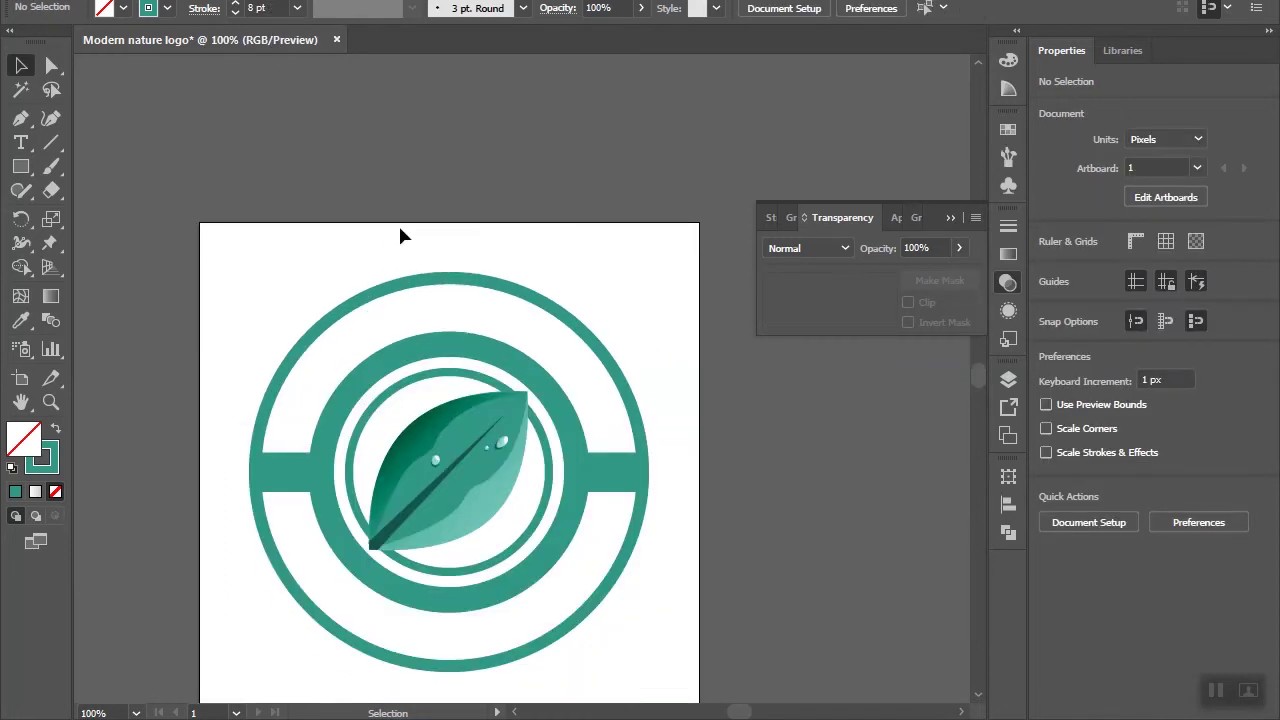
{"action": "scroll", "coordinate": [403, 243], "scroll_direction": "down", "scroll_amount": 1, "text": "alt"}
{"action": "scroll", "coordinate": [410, 260], "scroll_direction": "up", "scroll_amount": 1, "text": "alt"}
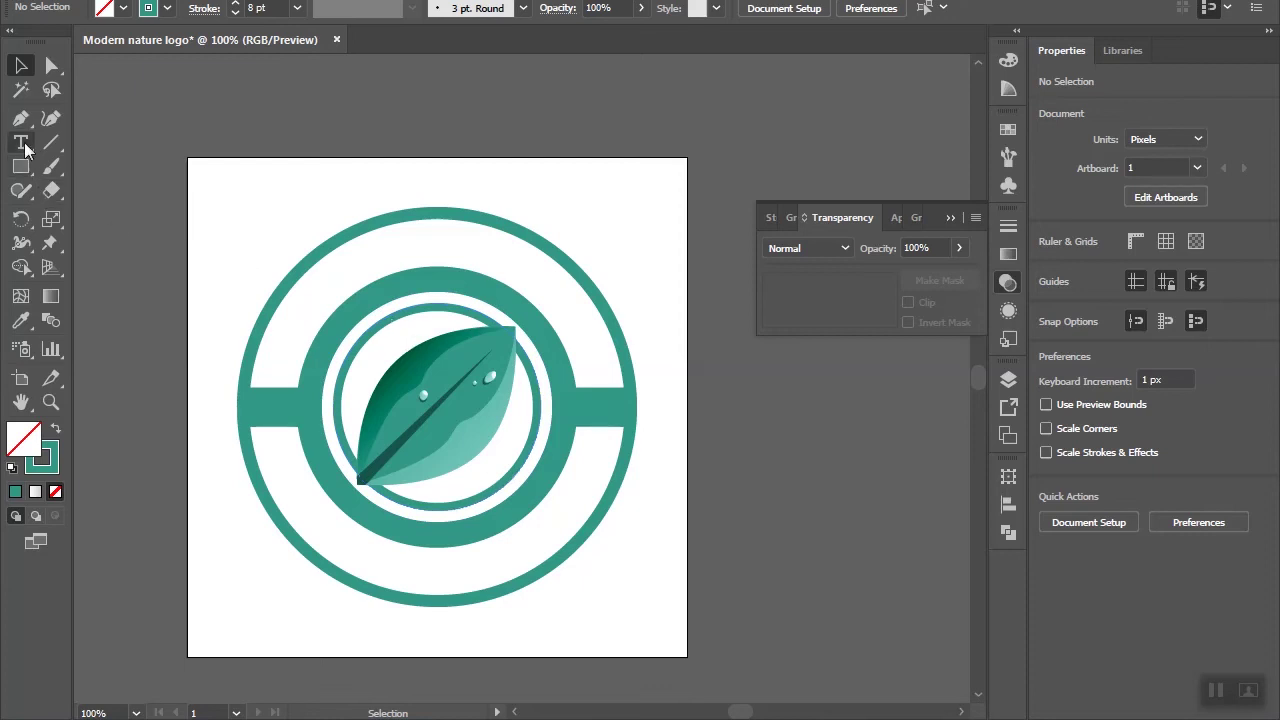
Step: Type FRESH above the artboard and set its font to Roboto Bold
{"action": "key", "text": "t"}
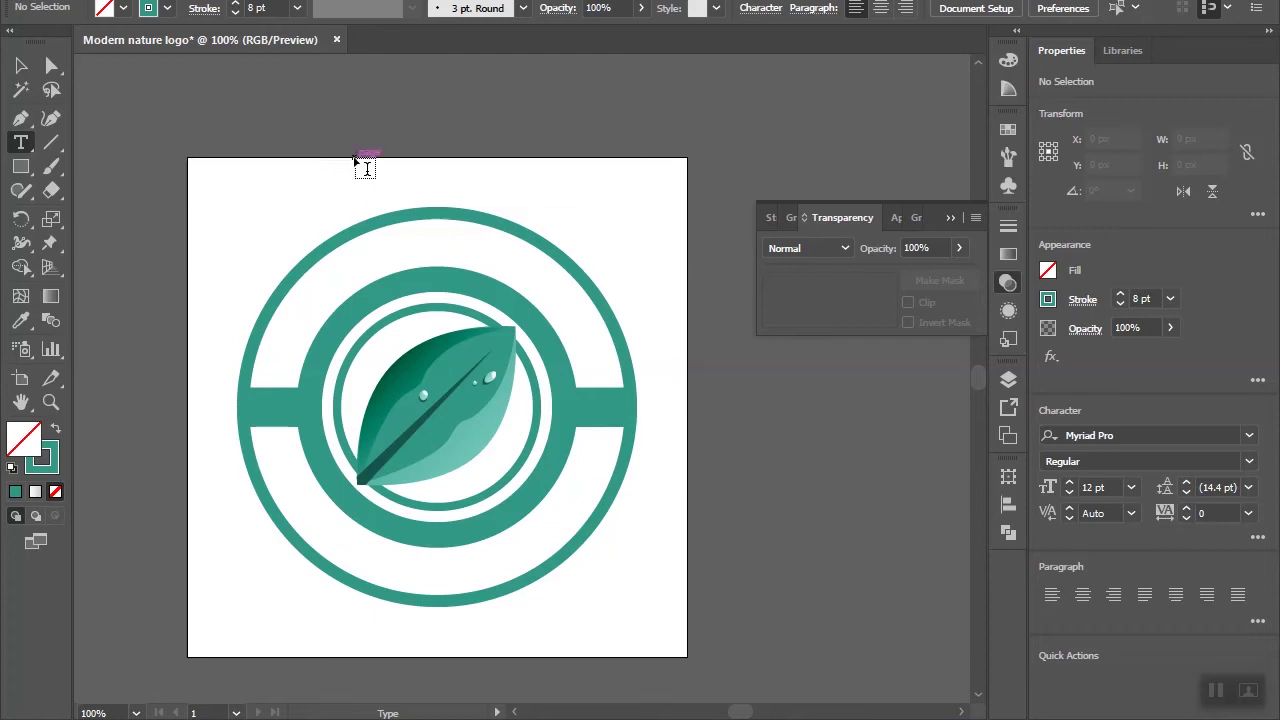
{"action": "left_click", "coordinate": [376, 147]}
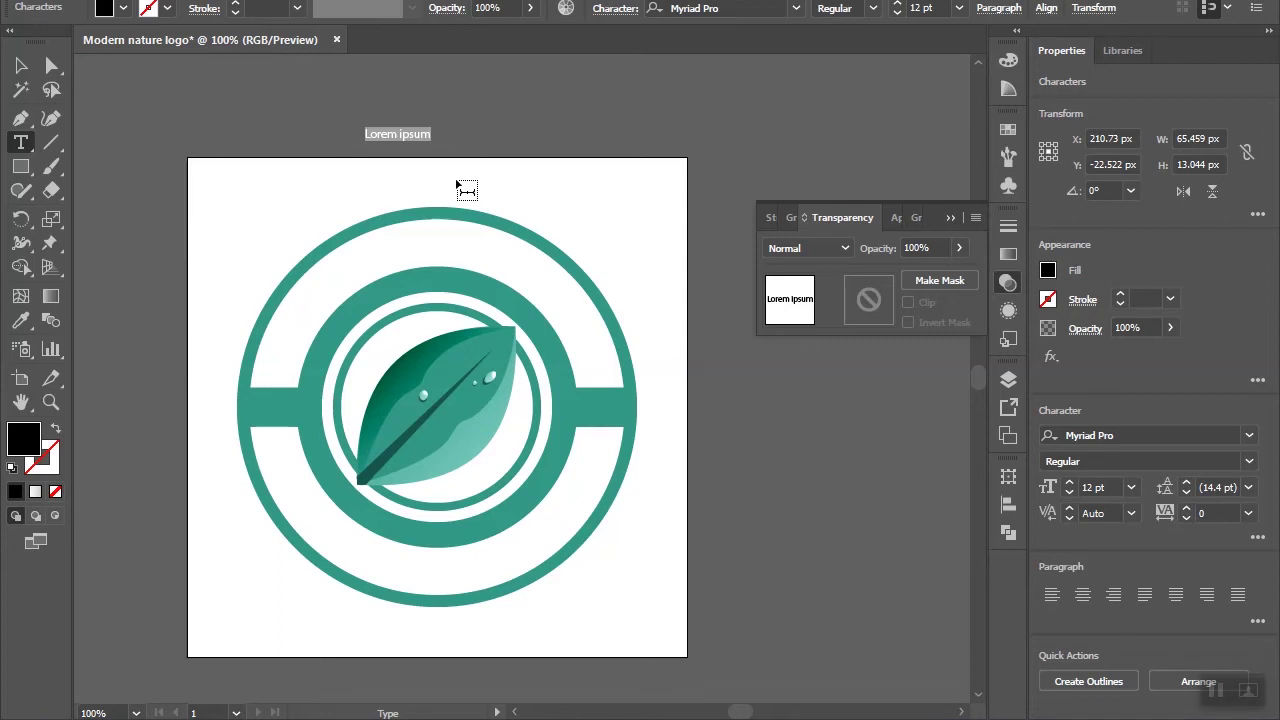
{"action": "type", "text": "FRES"}
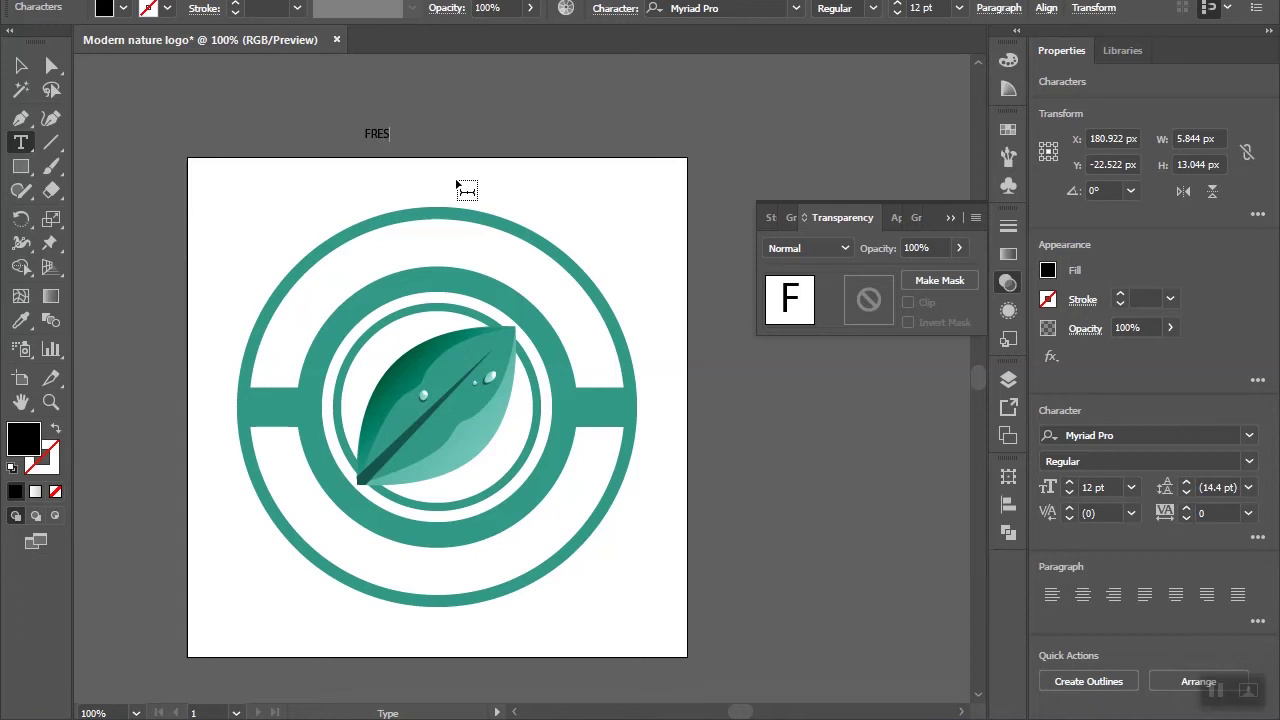
{"action": "left_click", "coordinate": [20, 65]}
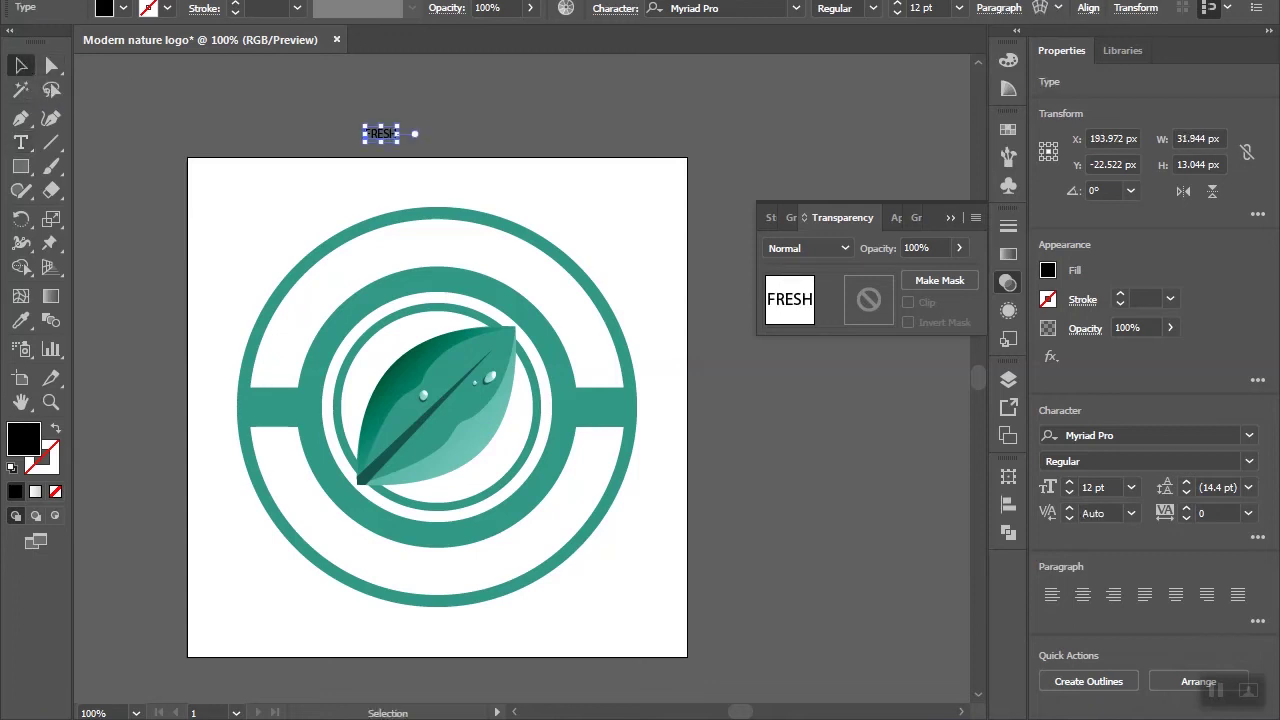
{"action": "left_click", "coordinate": [732, 9]}
{"action": "type", "text": "r"}
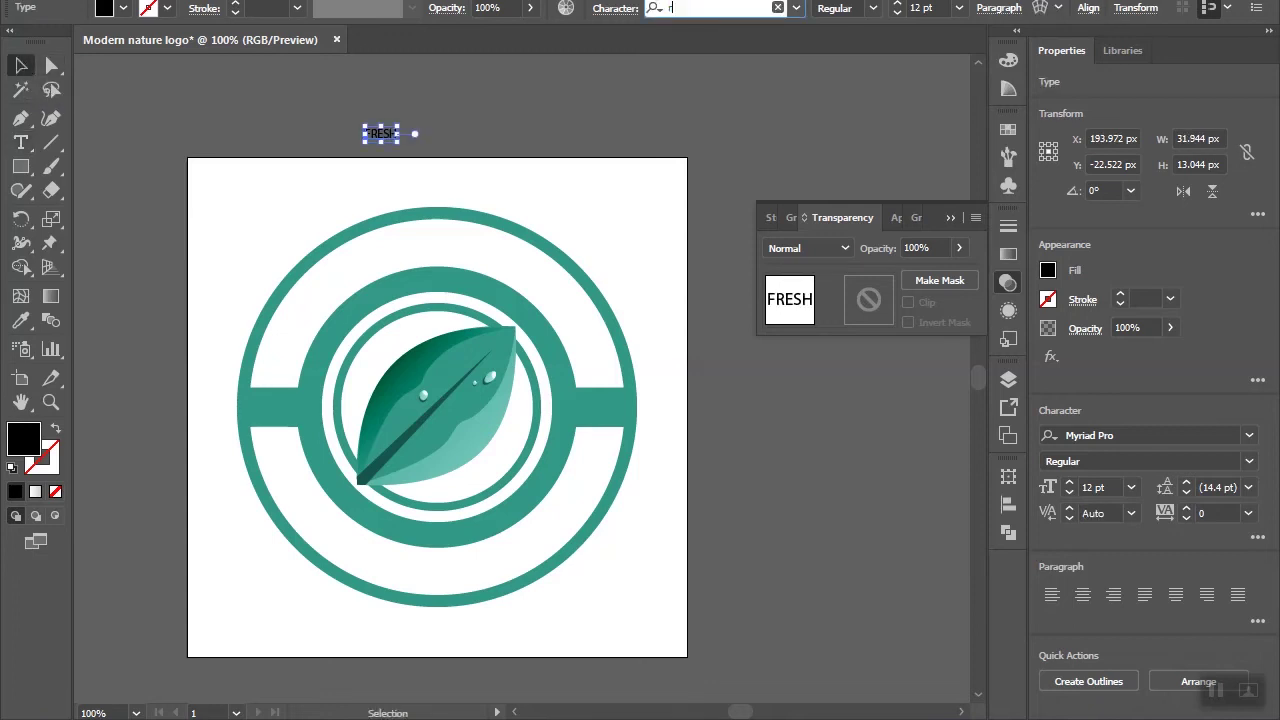
{"action": "type", "text": "obot"}
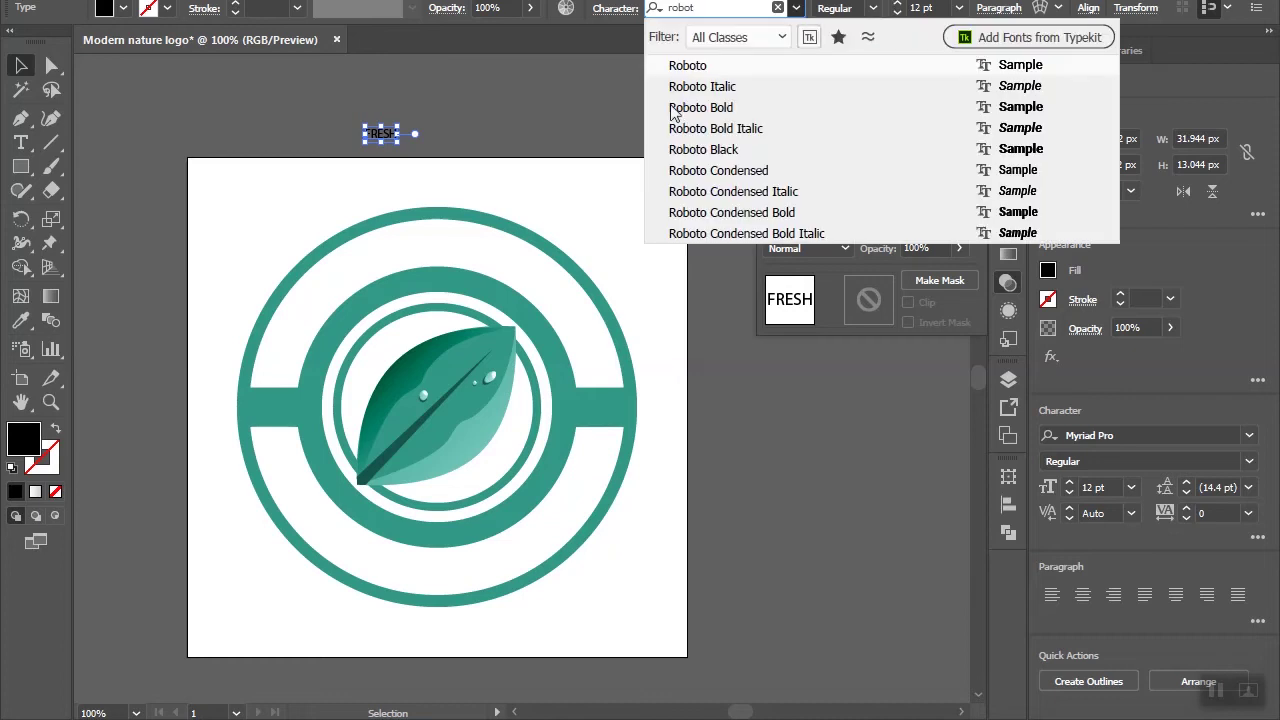
{"action": "left_click", "coordinate": [715, 113]}
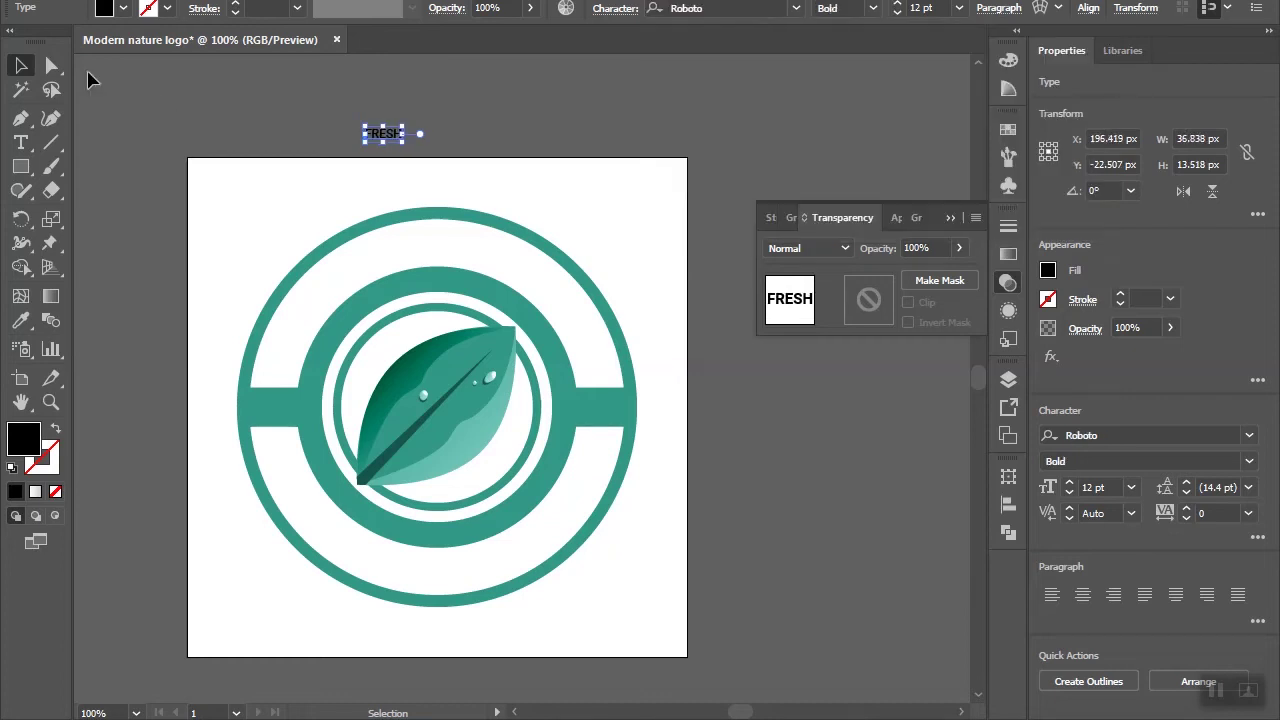
Step: Scale FRESH up and move it over the top of the badge
{"action": "left_click_drag", "start_coordinate": [401, 142], "coordinate": [558, 213]}
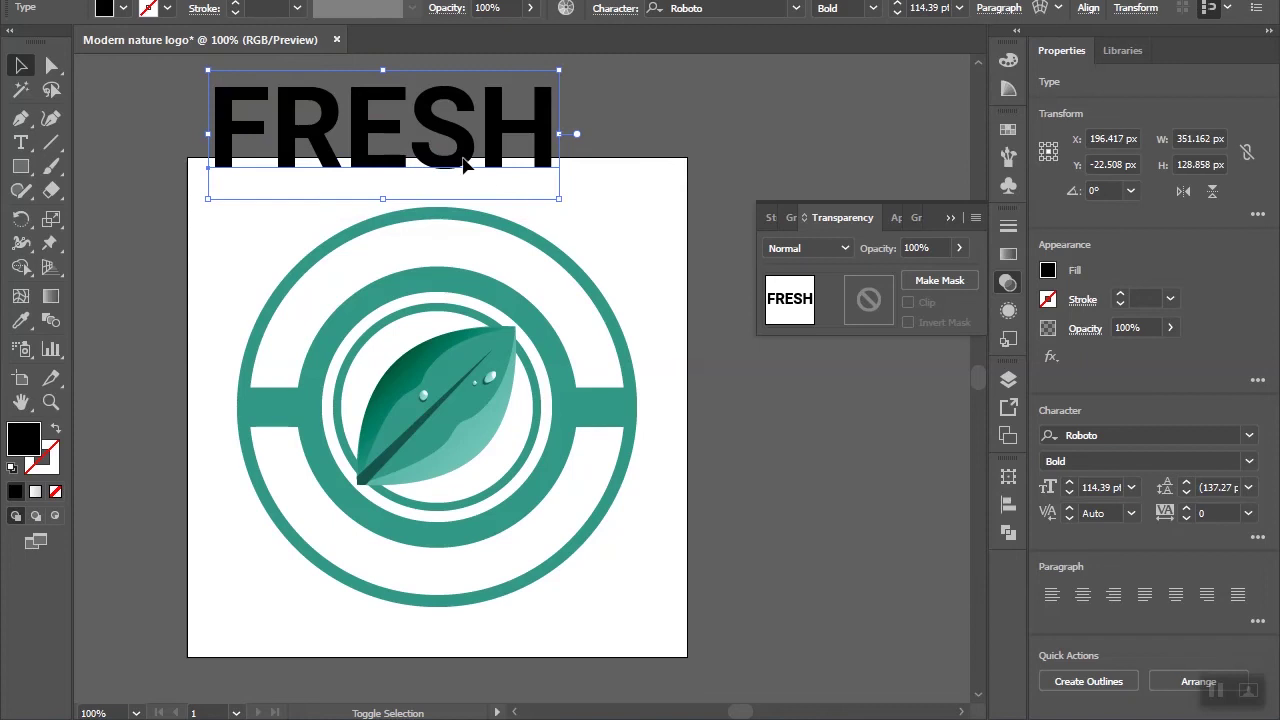
{"action": "left_click_drag", "start_coordinate": [457, 163], "coordinate": [510, 305]}
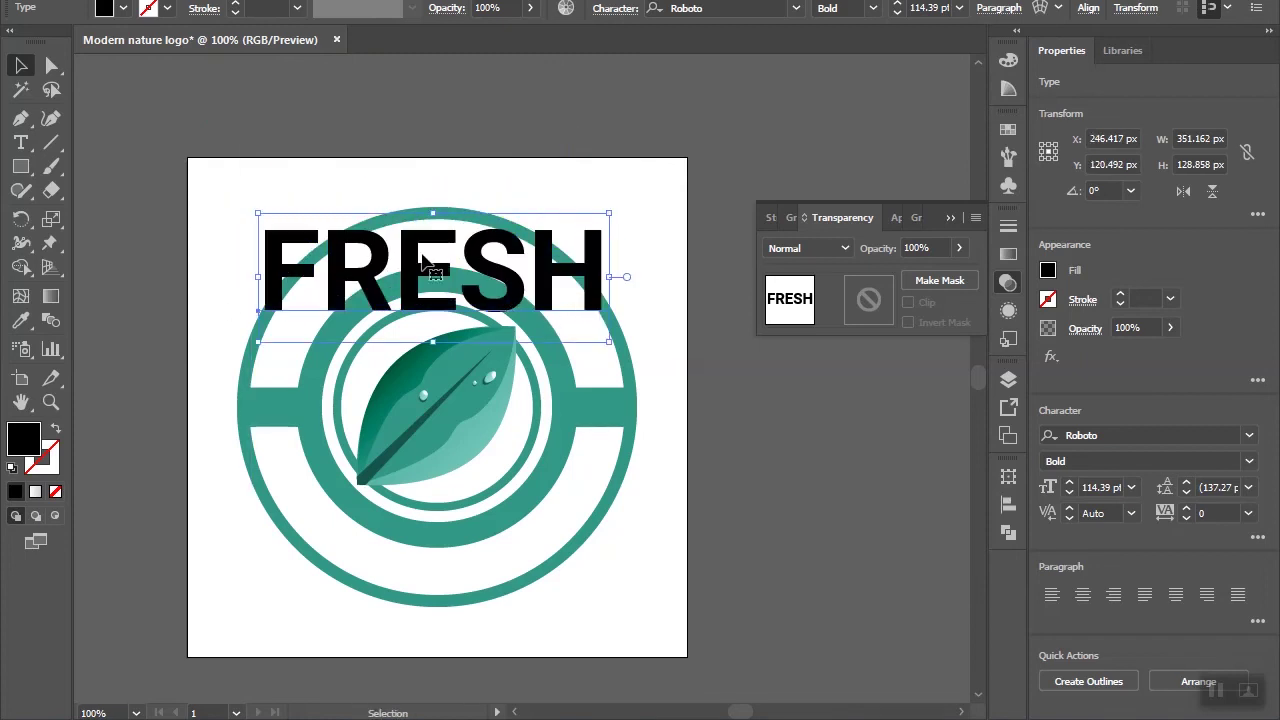
{"action": "left_click_drag", "start_coordinate": [609, 213], "coordinate": [517, 247]}
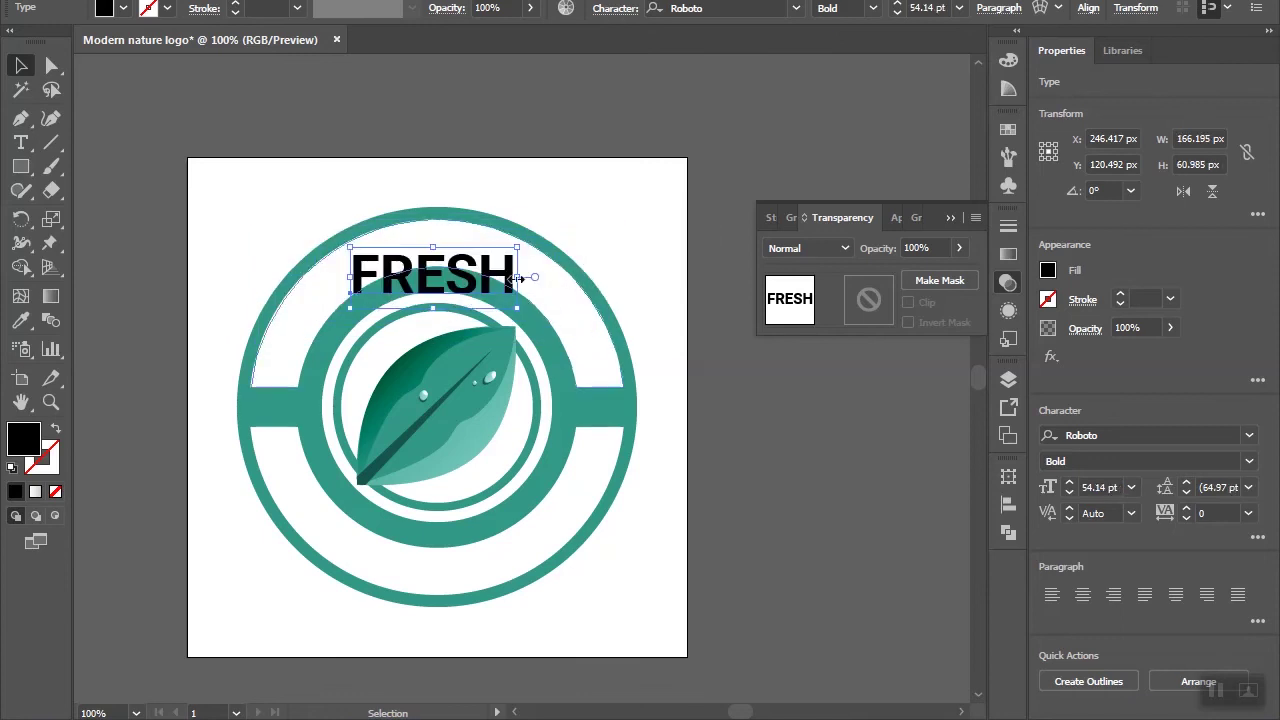
Step: Change the text to FRESH NATURE and resize it to 43.51 pt over the badge
{"action": "double_click", "coordinate": [503, 280]}
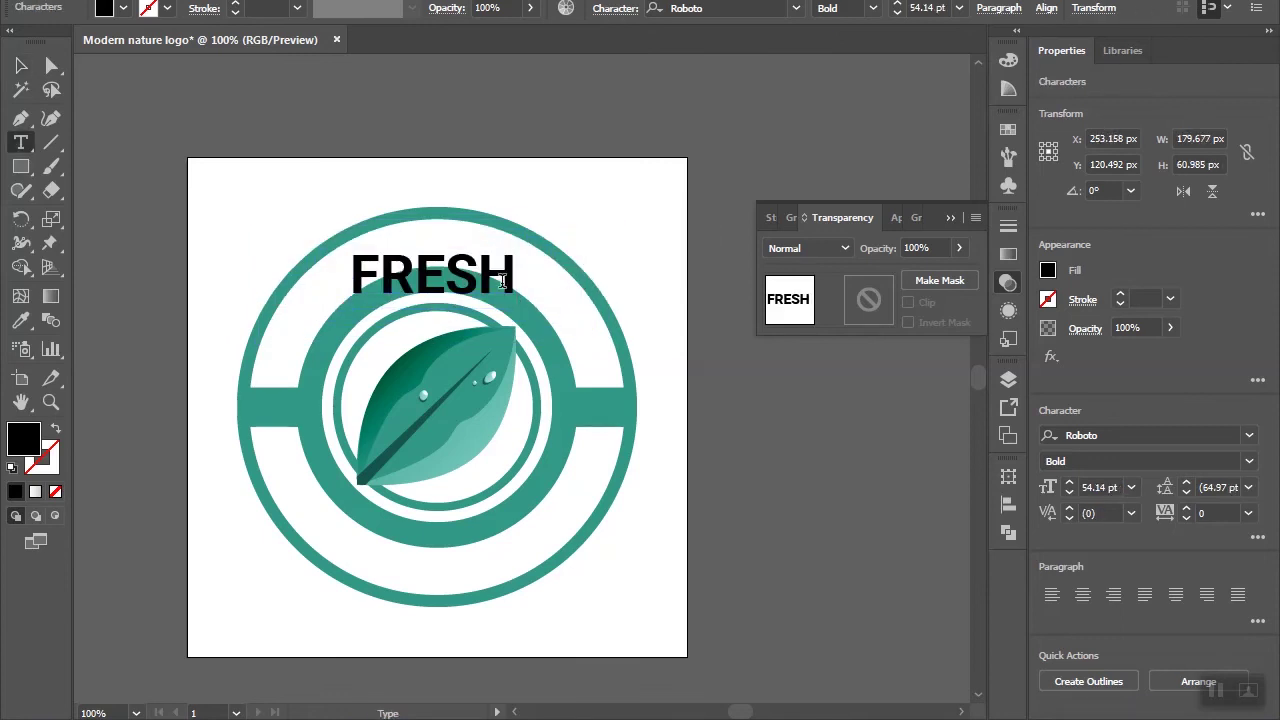
{"action": "type", "text": " H"}
{"action": "type", "text": "ERB"}
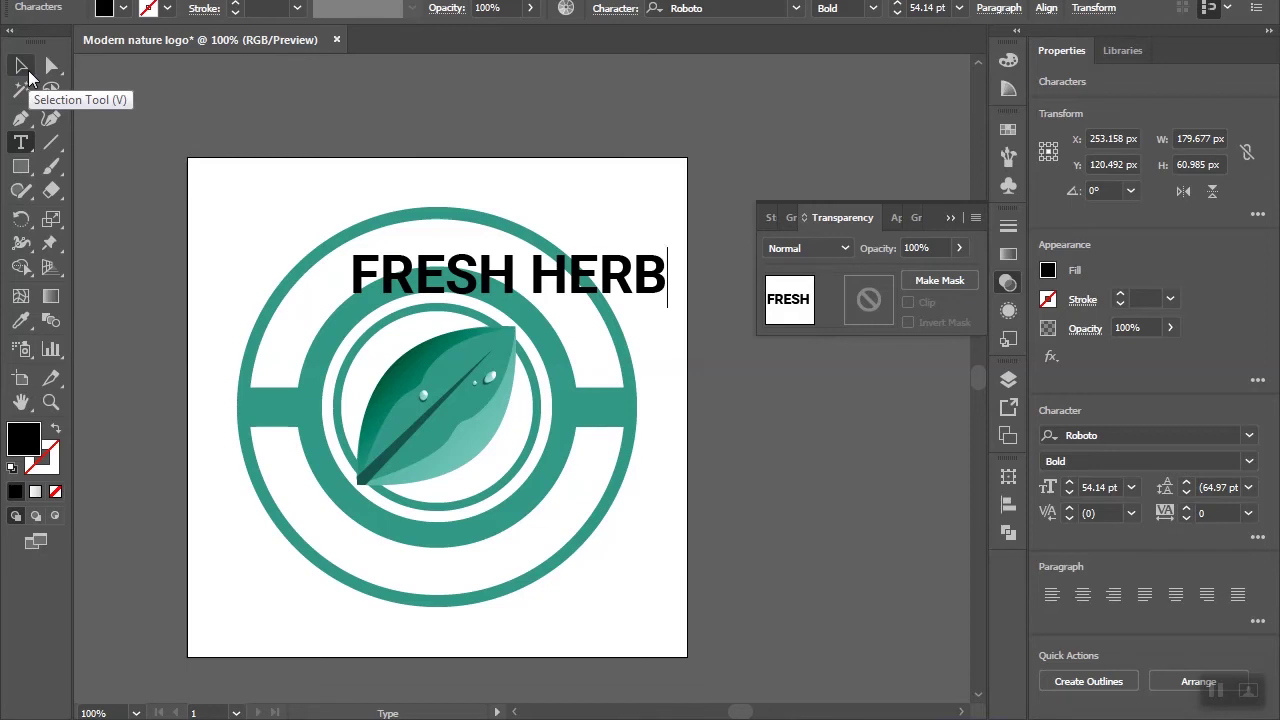
{"action": "key", "text": "BackSpace"}
{"action": "key", "text": "BackSpace"}
{"action": "key", "text": "BackSpace"}
{"action": "key", "text": "BackSpace"}
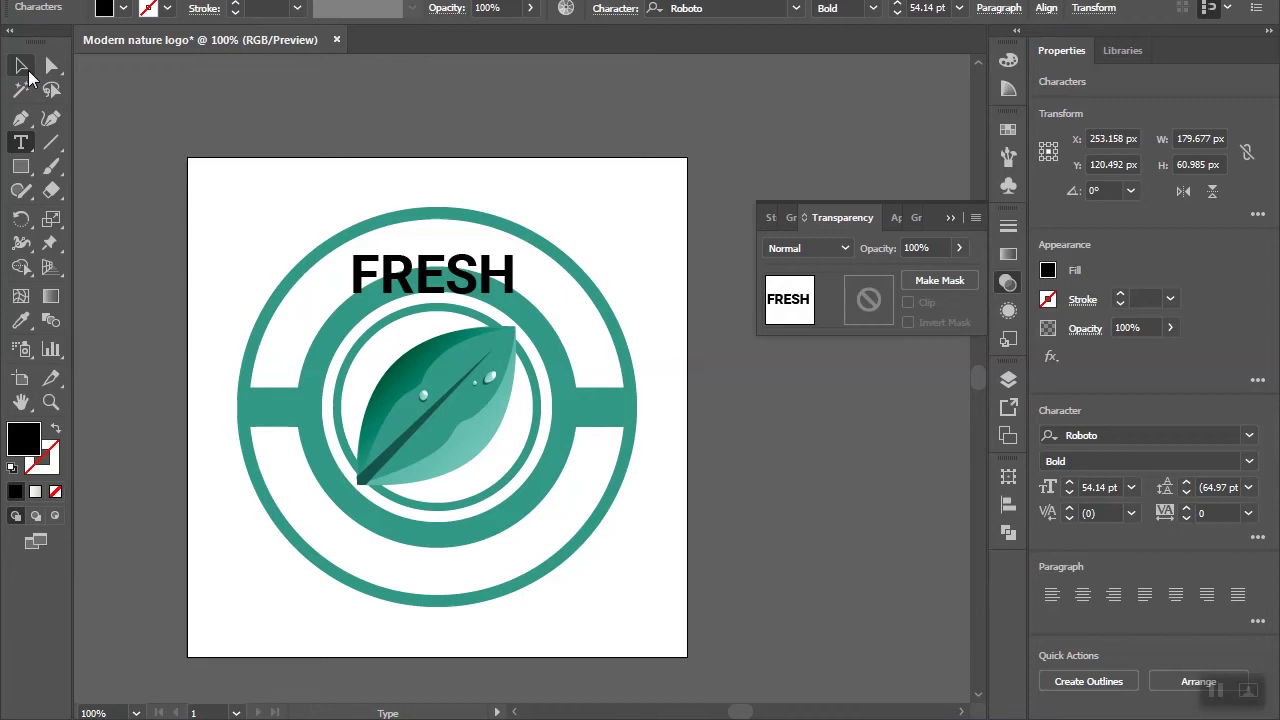
{"action": "type", "text": " N"}
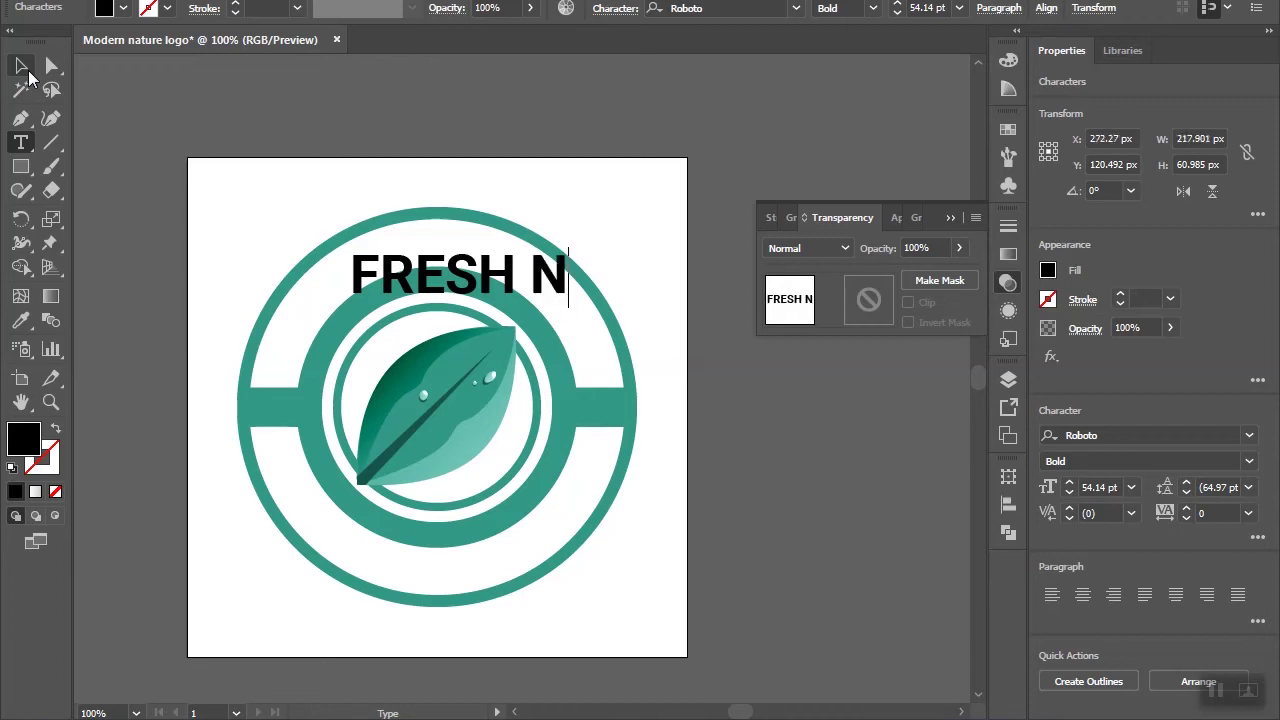
{"action": "type", "text": "ATURE"}
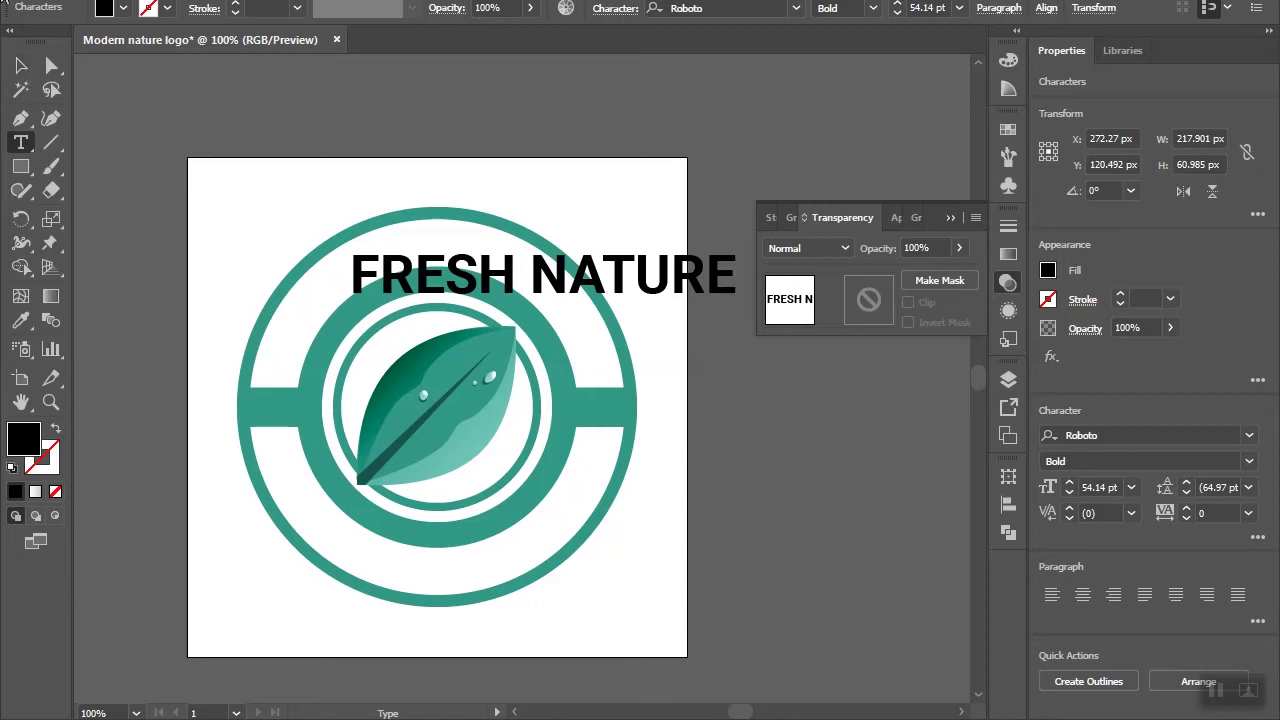
{"action": "left_click", "coordinate": [24, 68]}
{"action": "left_click_drag", "start_coordinate": [565, 275], "coordinate": [465, 285]}
{"action": "left_click_drag", "start_coordinate": [635, 315], "coordinate": [598, 312]}
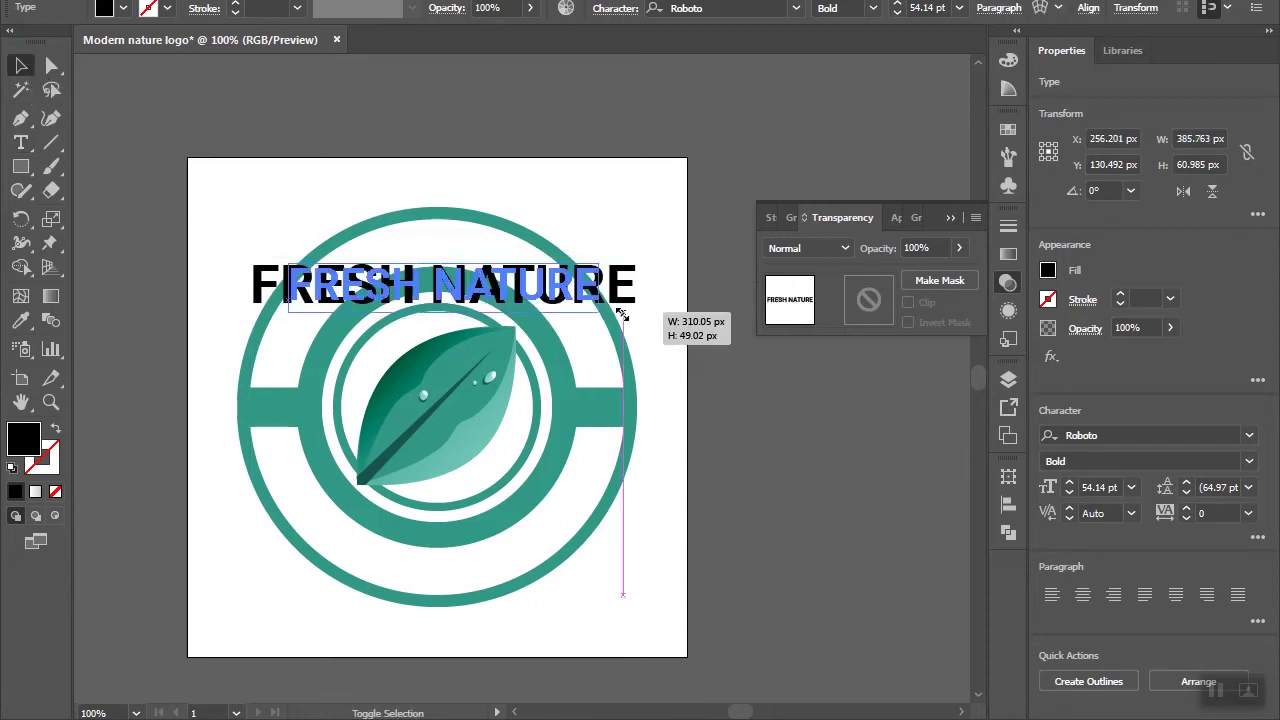
Step: Centre FRESH NATURE horizontally on the logo
{"action": "left_click", "coordinate": [1088, 8]}
{"action": "left_click", "coordinate": [922, 61]}
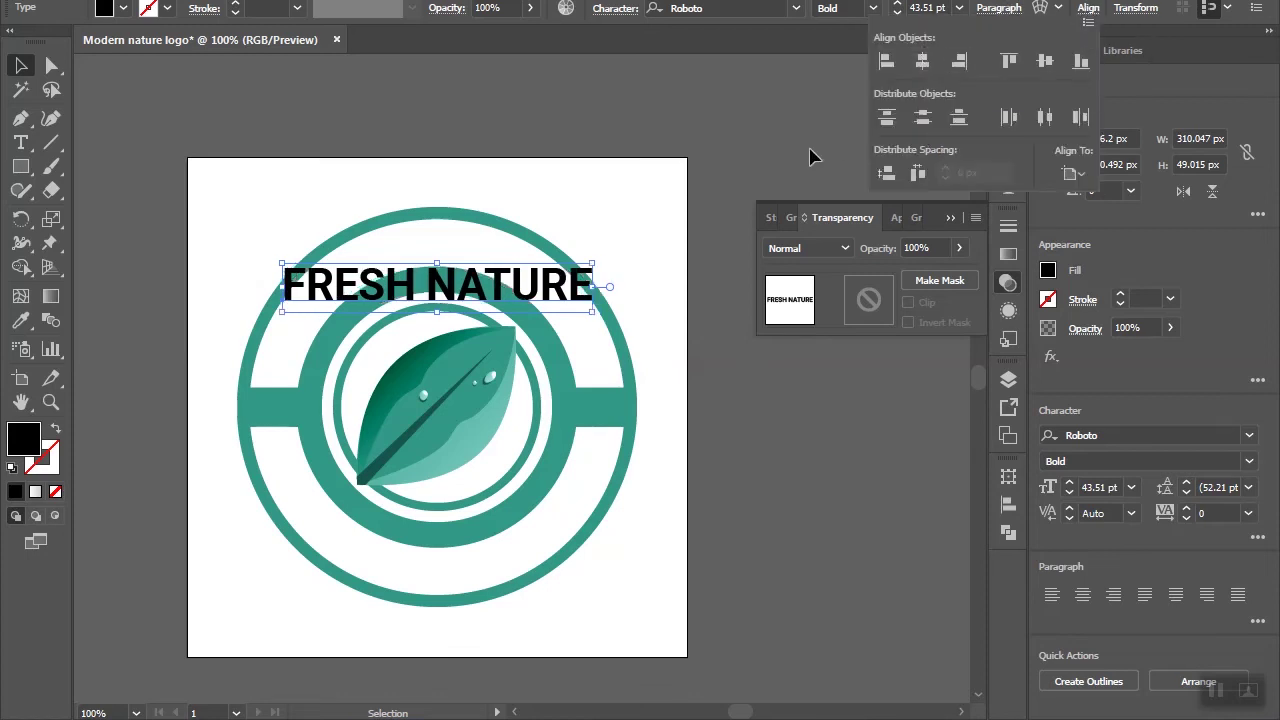
{"action": "left_click", "coordinate": [950, 217]}
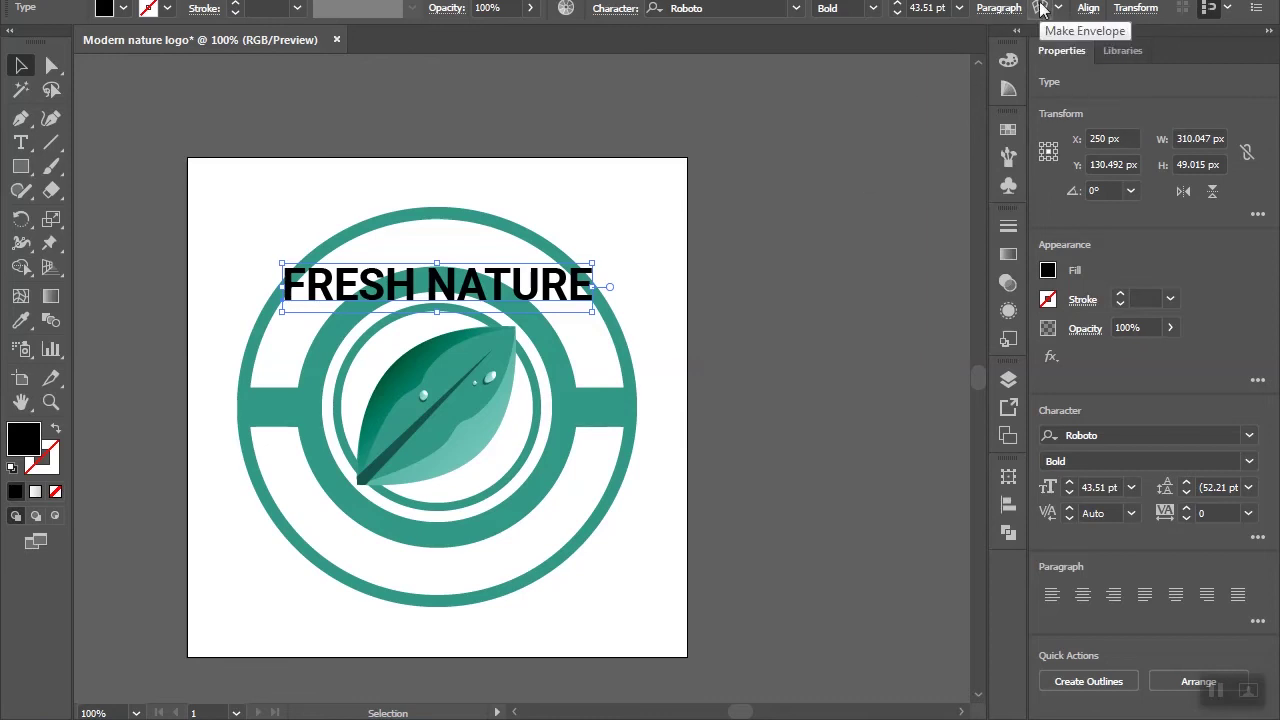
Step: Apply an Arc warp with a 63% bend to FRESH NATURE
{"action": "key", "text": "alt+c"}
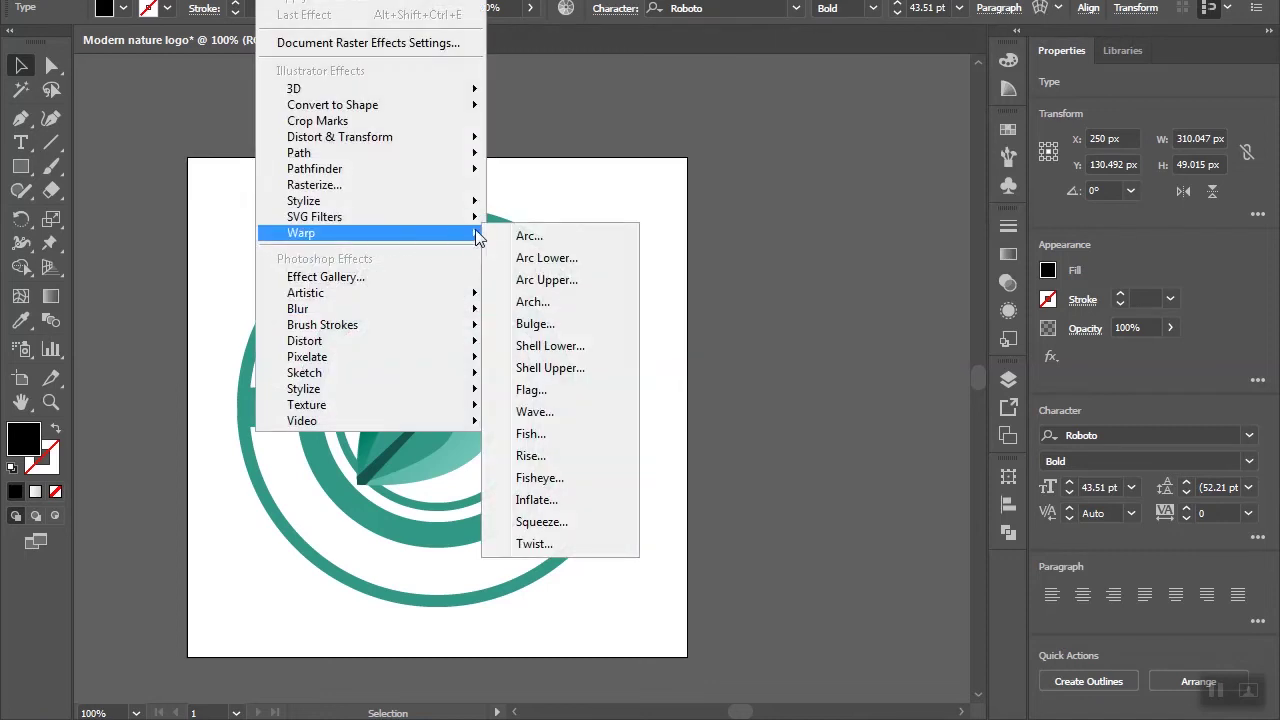
{"action": "left_click", "coordinate": [529, 236]}
{"action": "left_click_drag", "start_coordinate": [961, 340], "coordinate": [975, 344]}
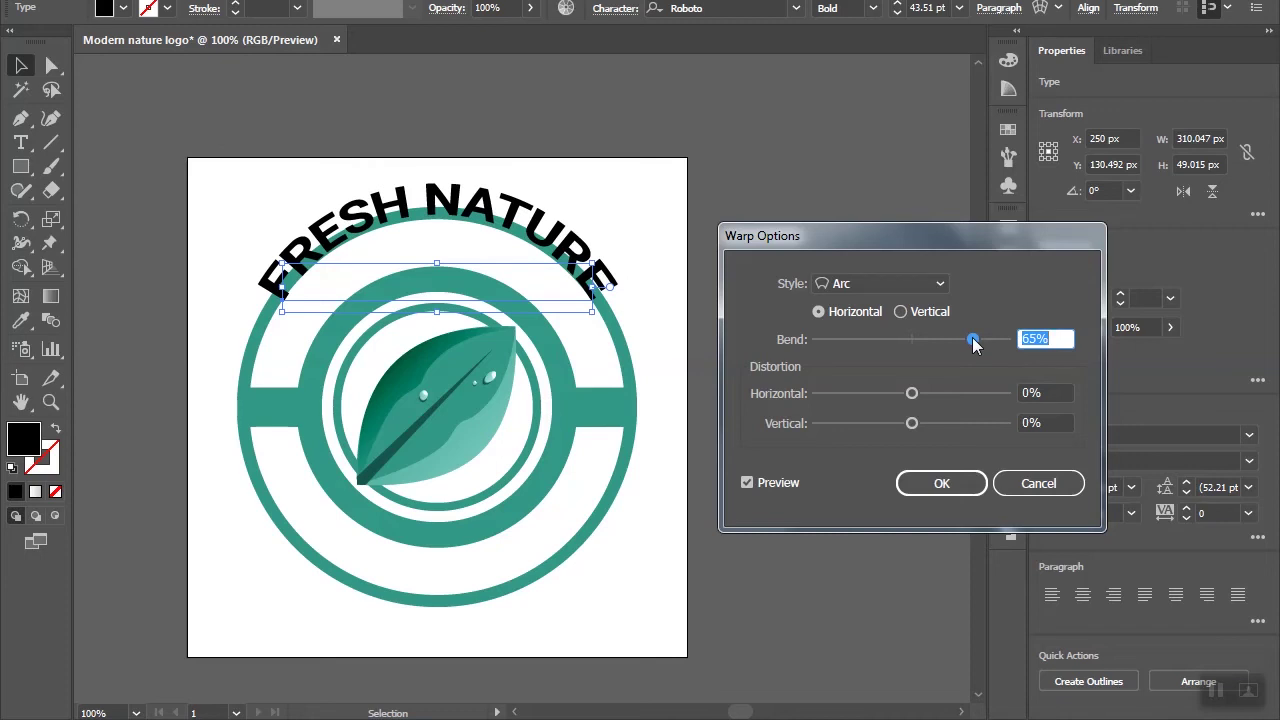
{"action": "left_click_drag", "start_coordinate": [975, 344], "coordinate": [973, 344]}
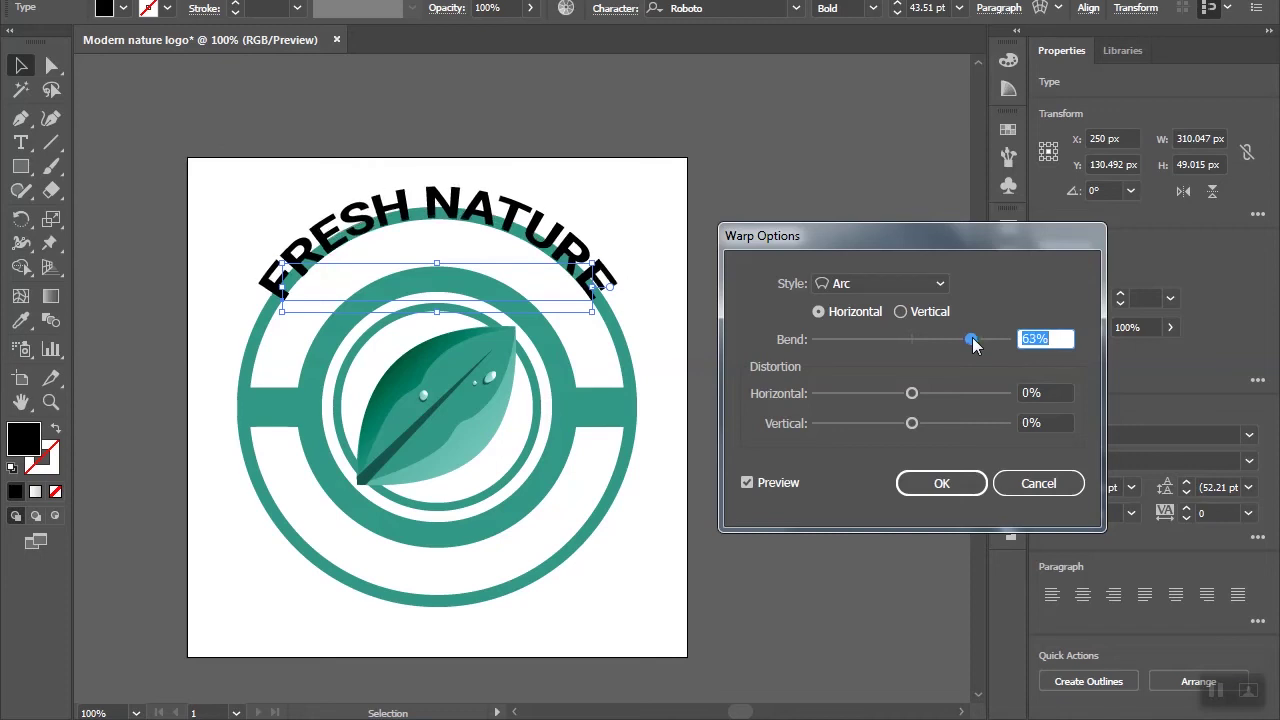
{"action": "left_click", "coordinate": [945, 483]}
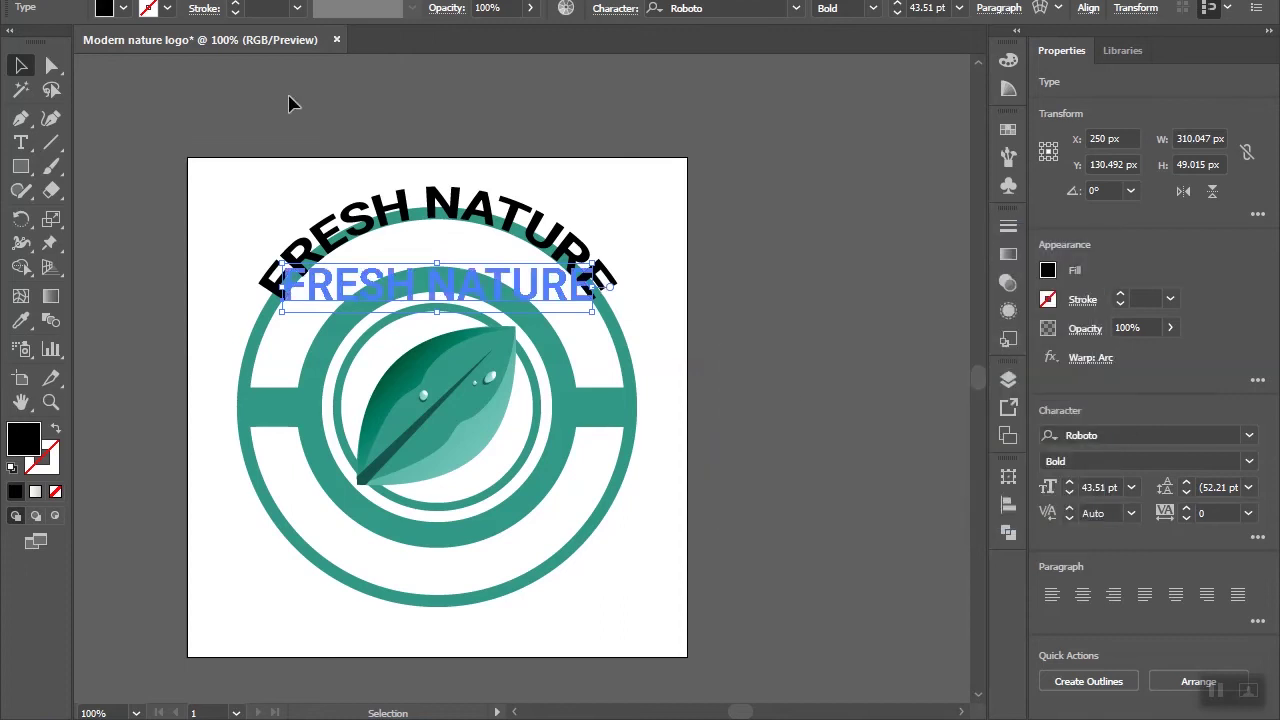
{"action": "left_click", "coordinate": [185, 0]}
Step: Expand, move and narrow the arched text, then undo it all back to straight 43.51 pt text
{"action": "left_click", "coordinate": [207, 189]}
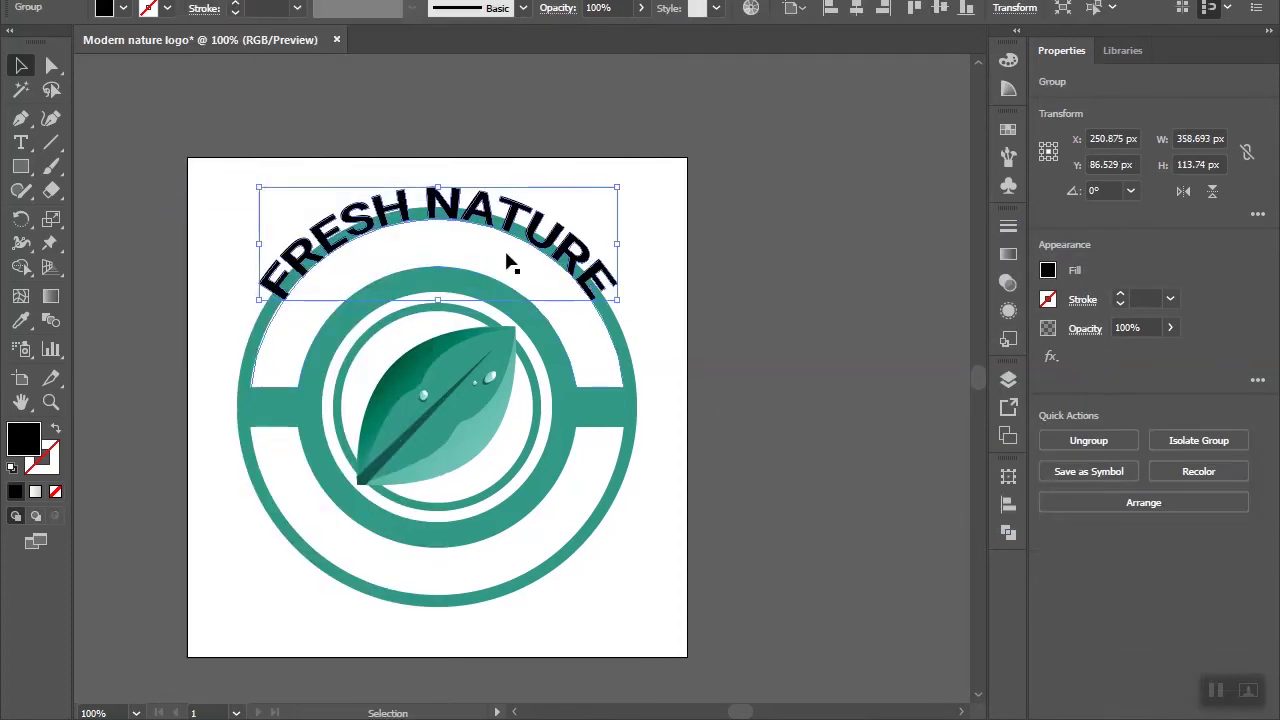
{"action": "left_click_drag", "start_coordinate": [479, 219], "coordinate": [478, 262]}
{"action": "left_click_drag", "start_coordinate": [617, 286], "coordinate": [589, 286]}
{"action": "key", "text": "ctrl+z"}
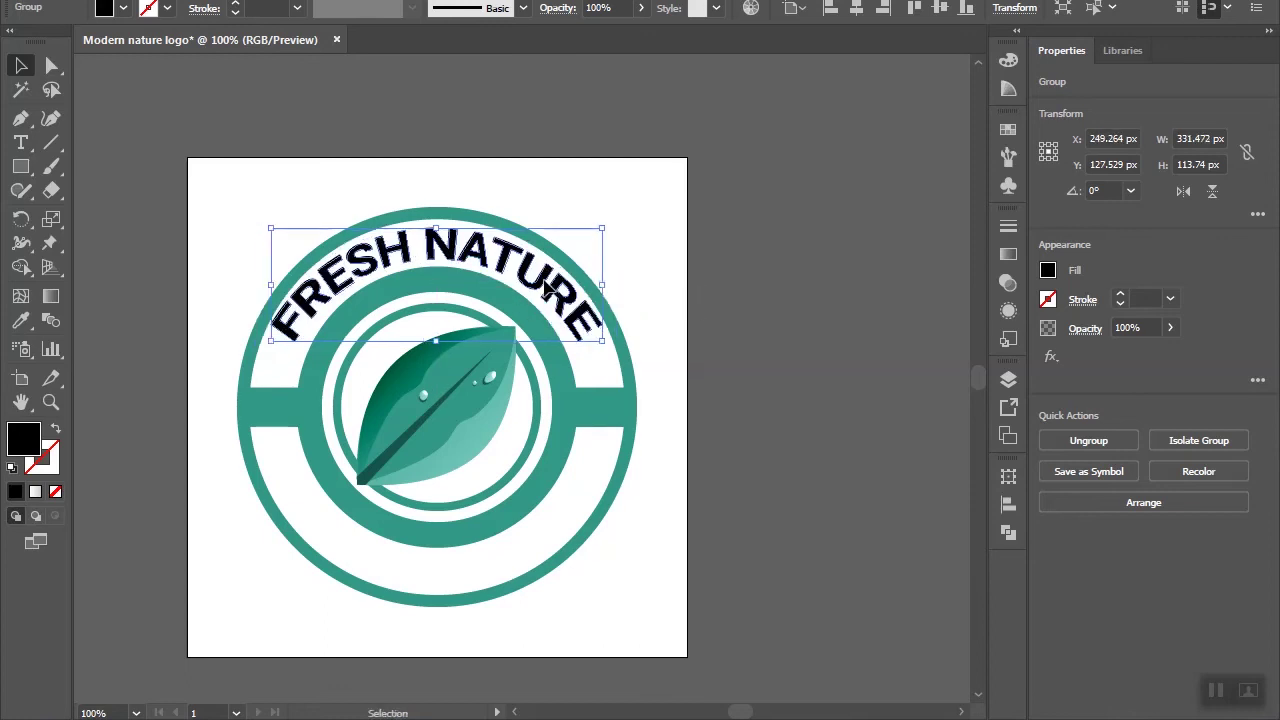
{"action": "key", "text": "a"}
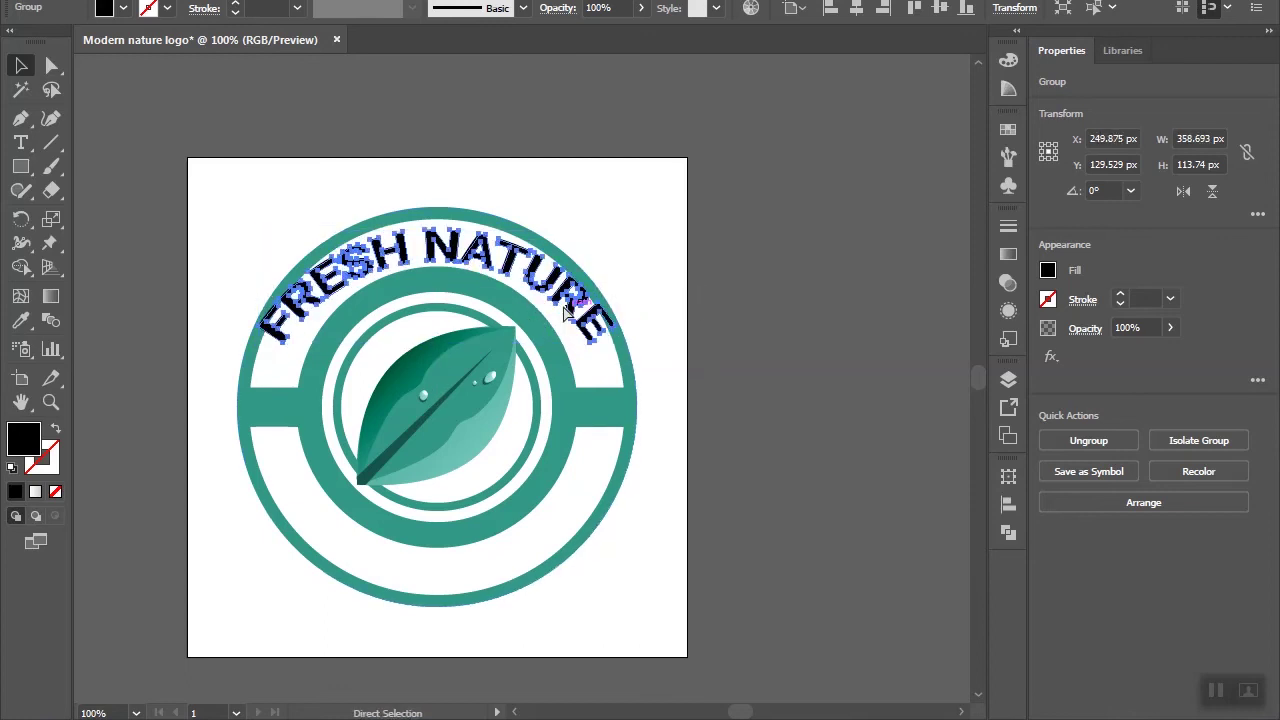
{"action": "key", "text": "ctrl+z"}
{"action": "key", "text": "ctrl+z"}
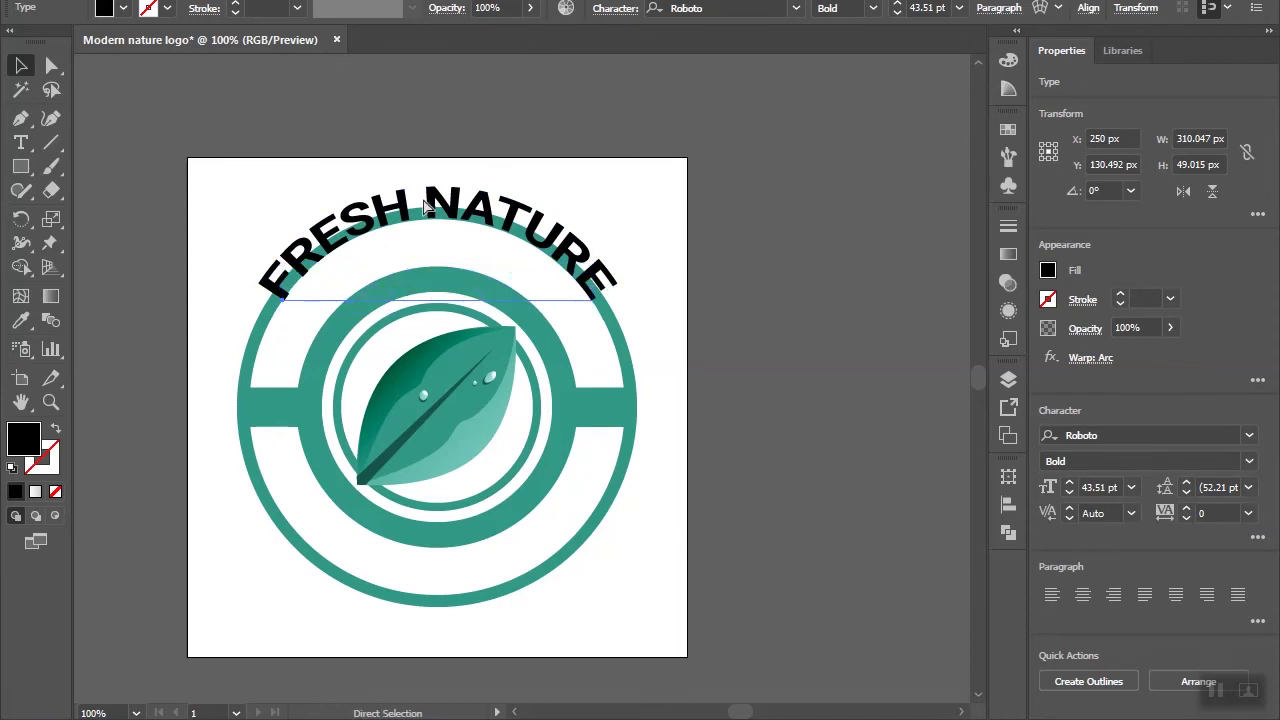
{"action": "key", "text": "ctrl+z"}
{"action": "key", "text": "v"}
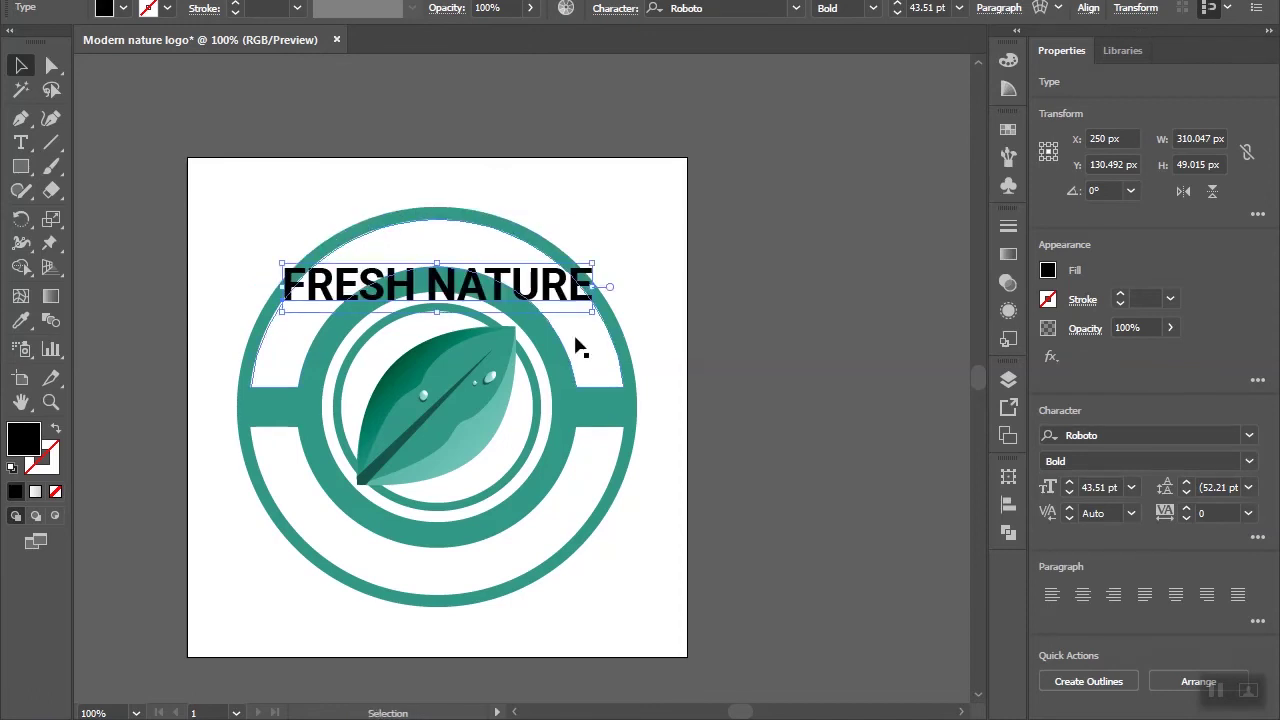
{"action": "scroll", "coordinate": [989, 380], "scroll_direction": "up", "scroll_amount": 1}
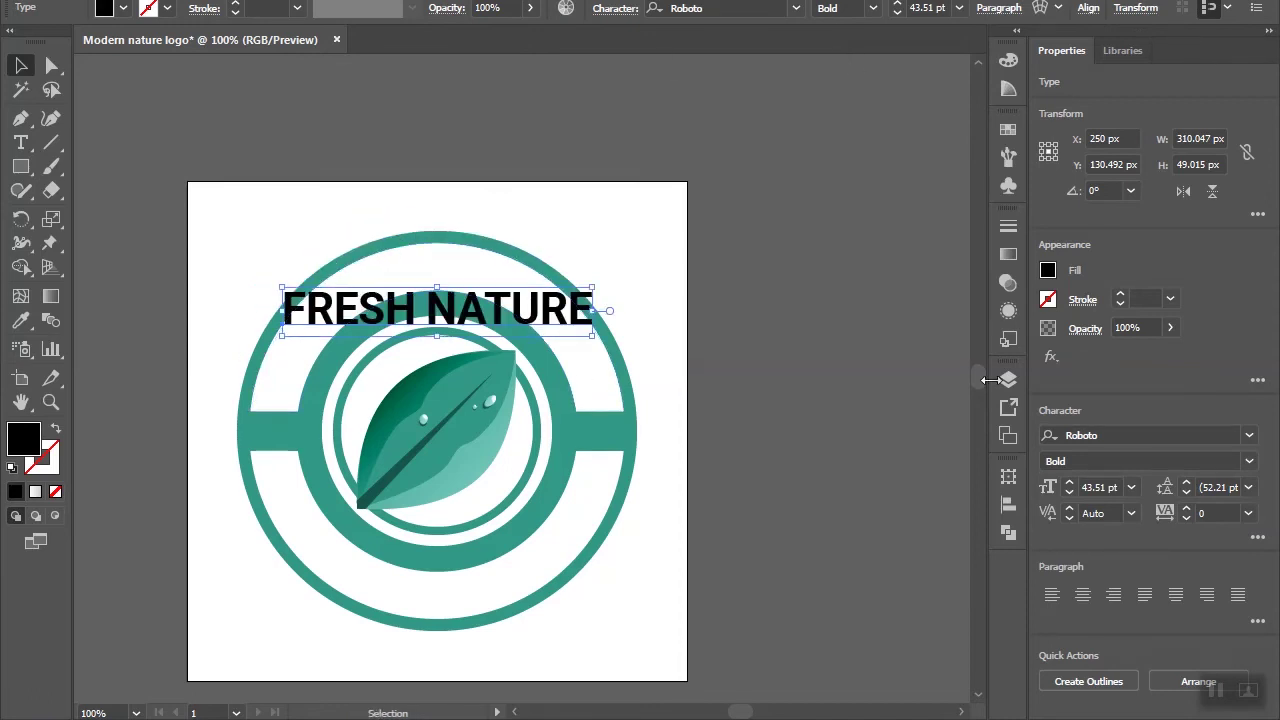
Step: Set FRESH NATURE's tracking to 100 and recentre it horizontally at X 250 px
{"action": "left_click", "coordinate": [1218, 514]}
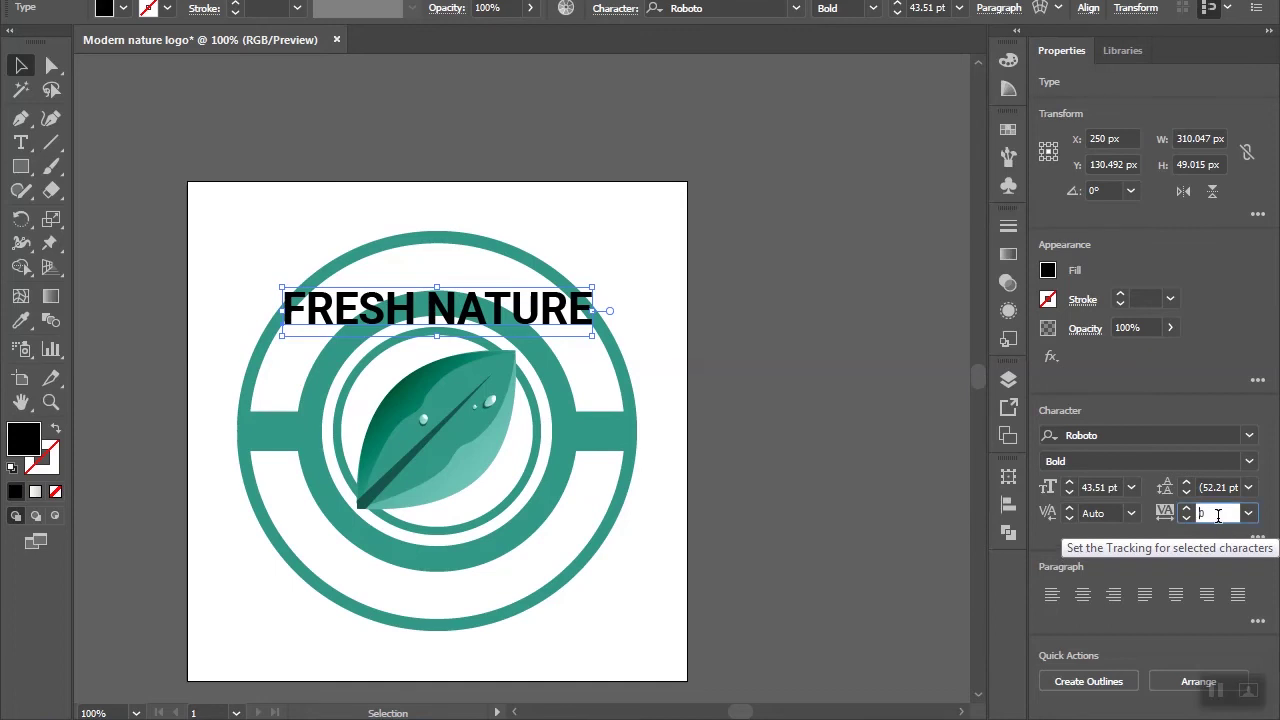
{"action": "type", "text": "100"}
{"action": "key", "text": "Return"}
{"action": "left_click_drag", "start_coordinate": [606, 333], "coordinate": [590, 316]}
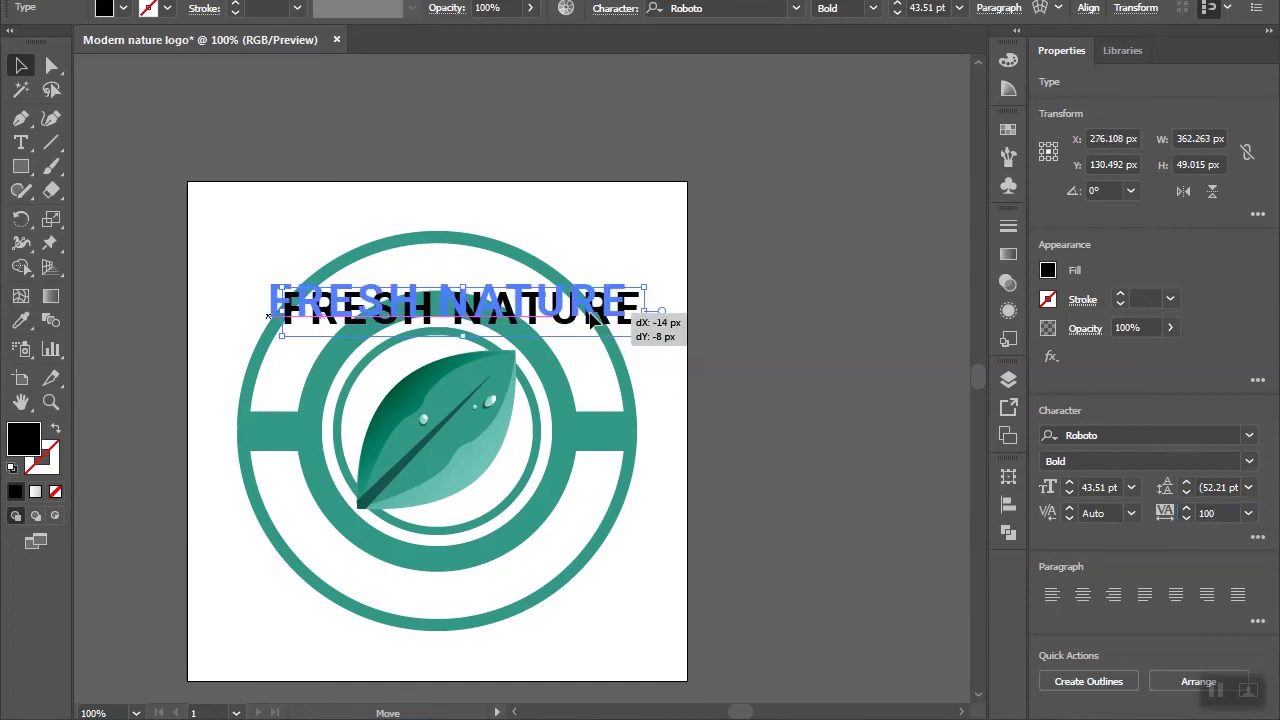
{"action": "left_click", "coordinate": [1088, 14]}
{"action": "left_click", "coordinate": [927, 65]}
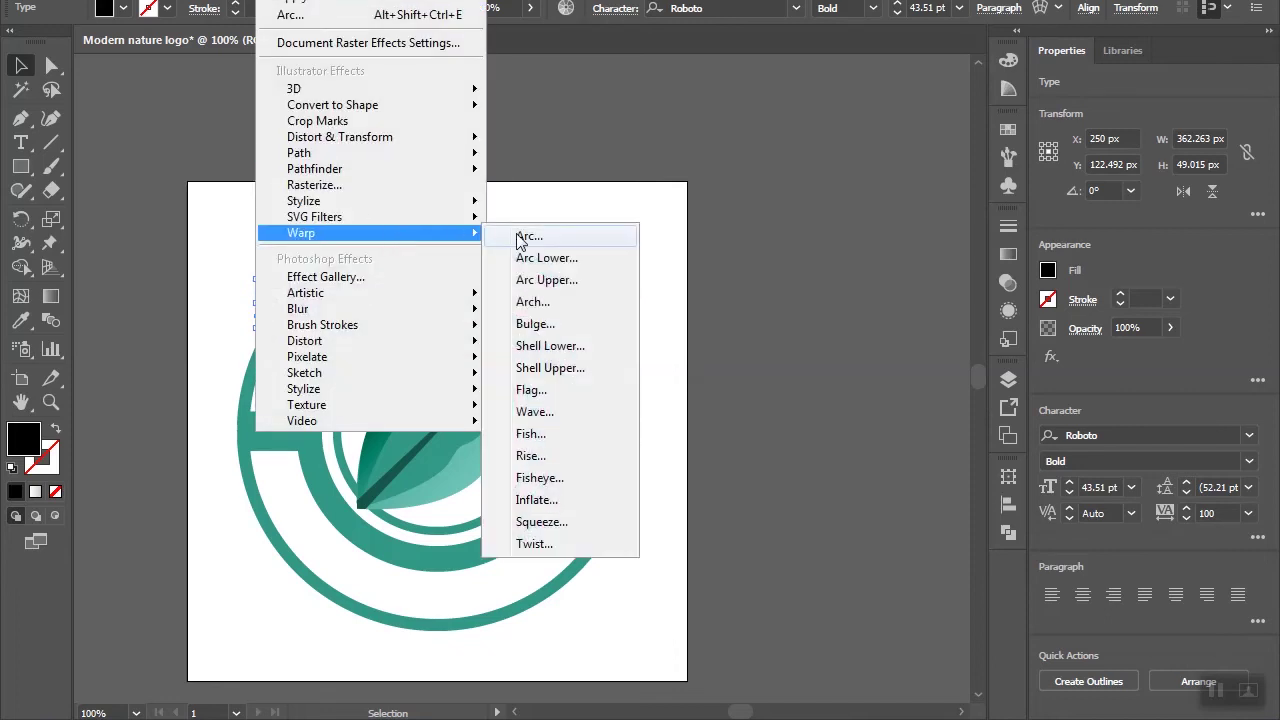
Step: Apply an Arc warp with a 70% bend to FRESH NATURE
{"action": "left_click", "coordinate": [509, 240]}
{"action": "left_click_drag", "start_coordinate": [971, 349], "coordinate": [981, 345]}
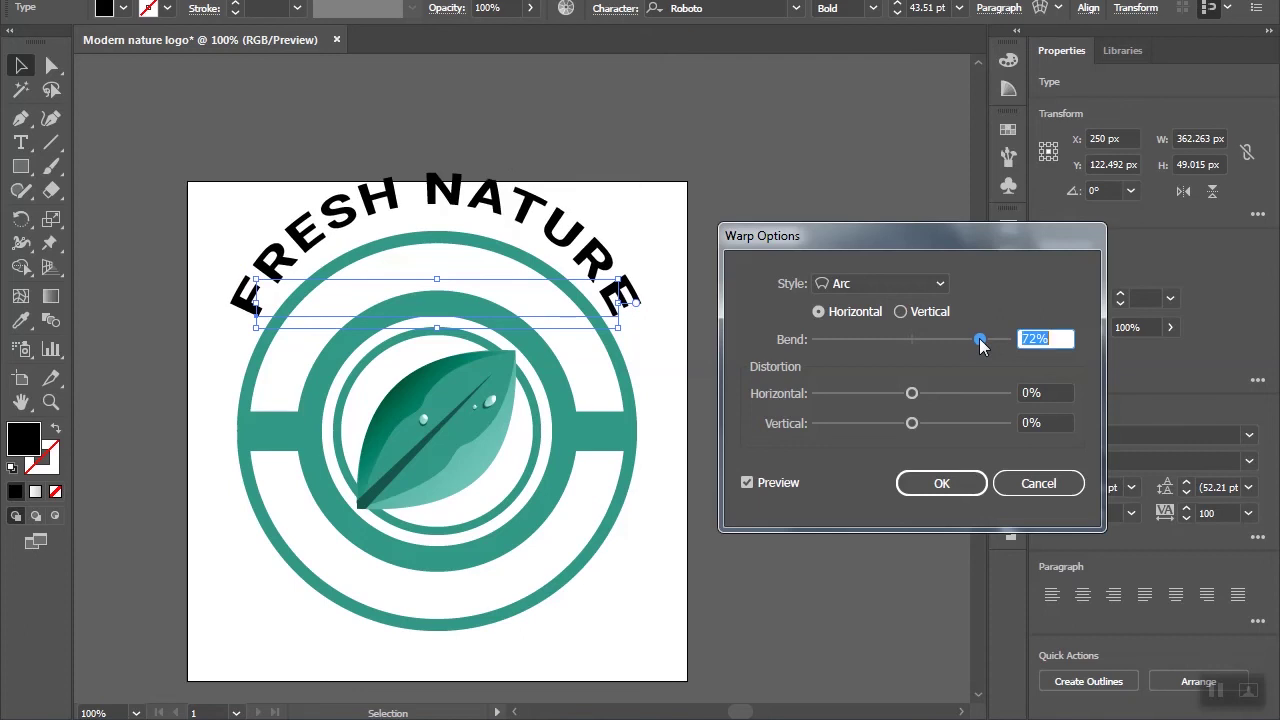
{"action": "key", "text": "Down"}
{"action": "key", "text": "Down"}
{"action": "key", "text": "Down"}
{"action": "key", "text": "Down"}
{"action": "key", "text": "Down"}
{"action": "key", "text": "Up"}
{"action": "key", "text": "Up"}
{"action": "key", "text": "Up"}
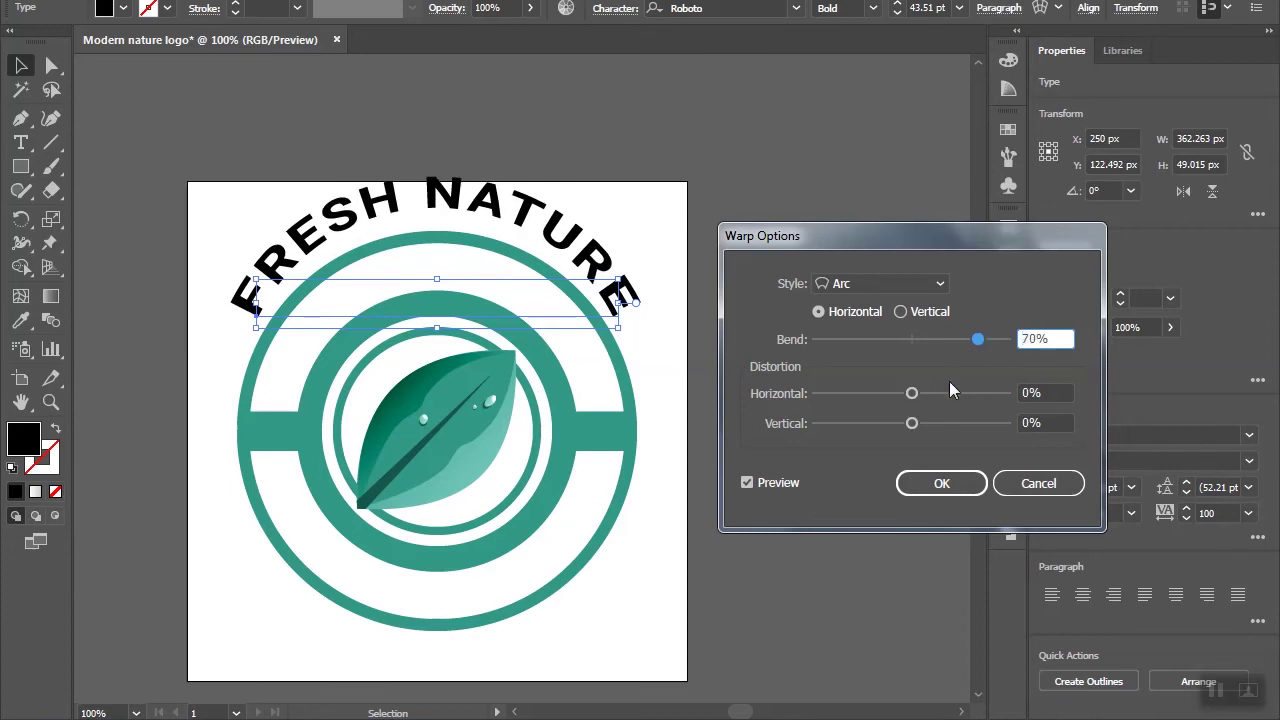
{"action": "left_click", "coordinate": [943, 486]}
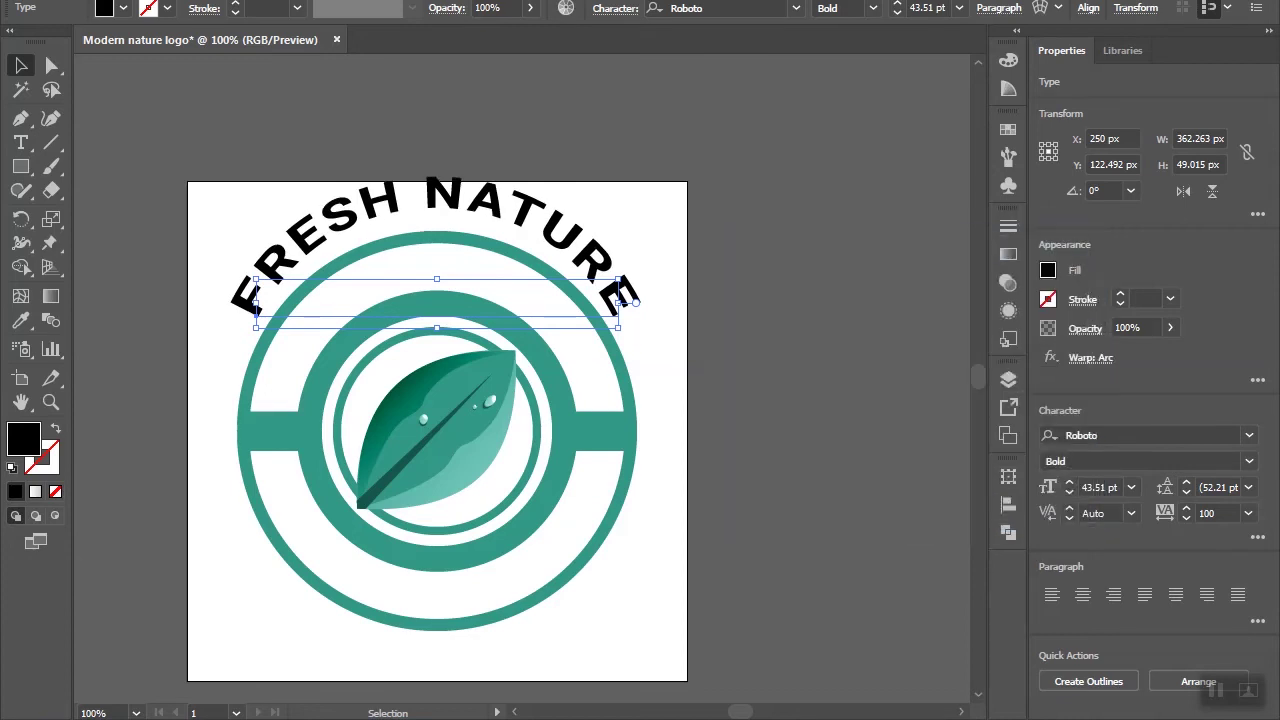
Step: Expand the arched text, scale it to 319.381 px, and centre it in the top band
{"action": "left_click", "coordinate": [170, 2]}
{"action": "left_click", "coordinate": [180, 188]}
{"action": "mouse_move", "coordinate": [641, 316]}
{"action": "left_mouse_down"}
{"action": "mouse_move", "coordinate": [629, 282]}
{"action": "mouse_move", "coordinate": [595, 301]}
{"action": "left_mouse_up"}
{"action": "left_click_drag", "start_coordinate": [479, 218], "coordinate": [479, 280]}
{"action": "left_click", "coordinate": [856, 9]}
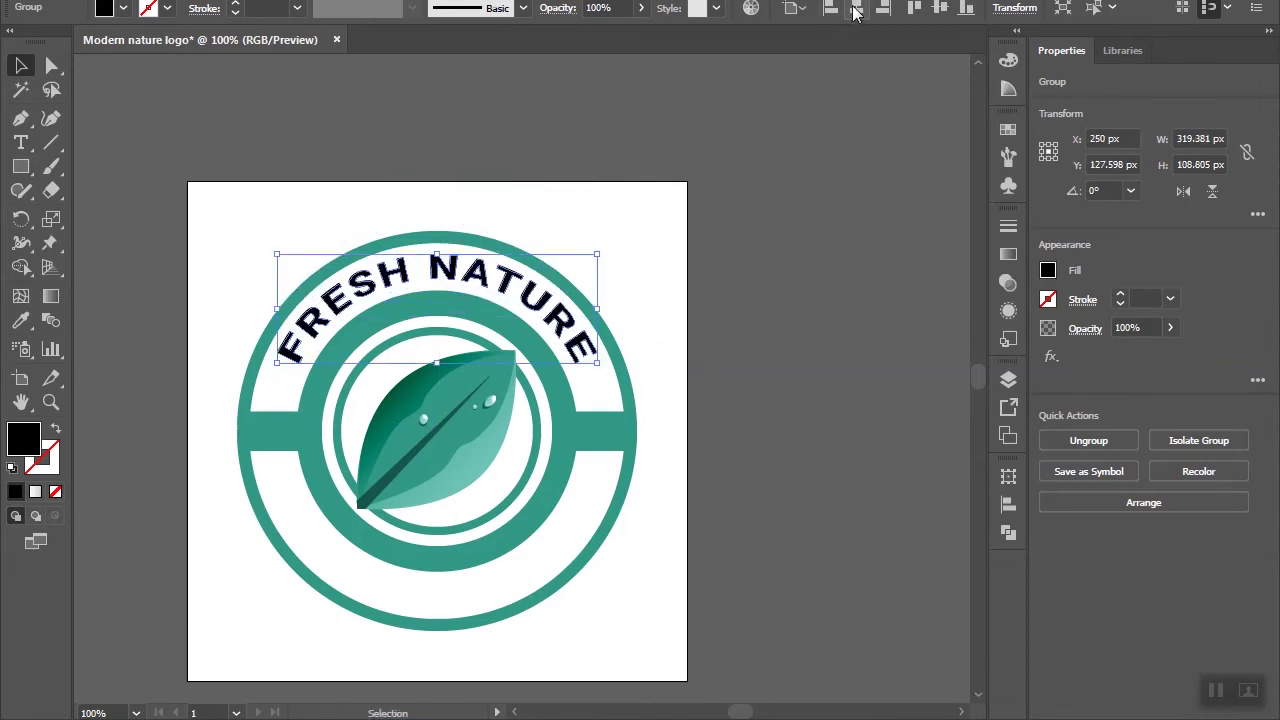
{"action": "left_click", "coordinate": [797, 125]}
Step: Inspect the badge, briefly deleting and restoring the white ring and band group
{"action": "scroll", "coordinate": [800, 126], "scroll_direction": "down", "scroll_amount": 1}
{"action": "scroll", "coordinate": [806, 214], "scroll_direction": "up", "scroll_amount": 1}
{"action": "scroll", "coordinate": [790, 318], "scroll_direction": "up", "scroll_amount": 1}
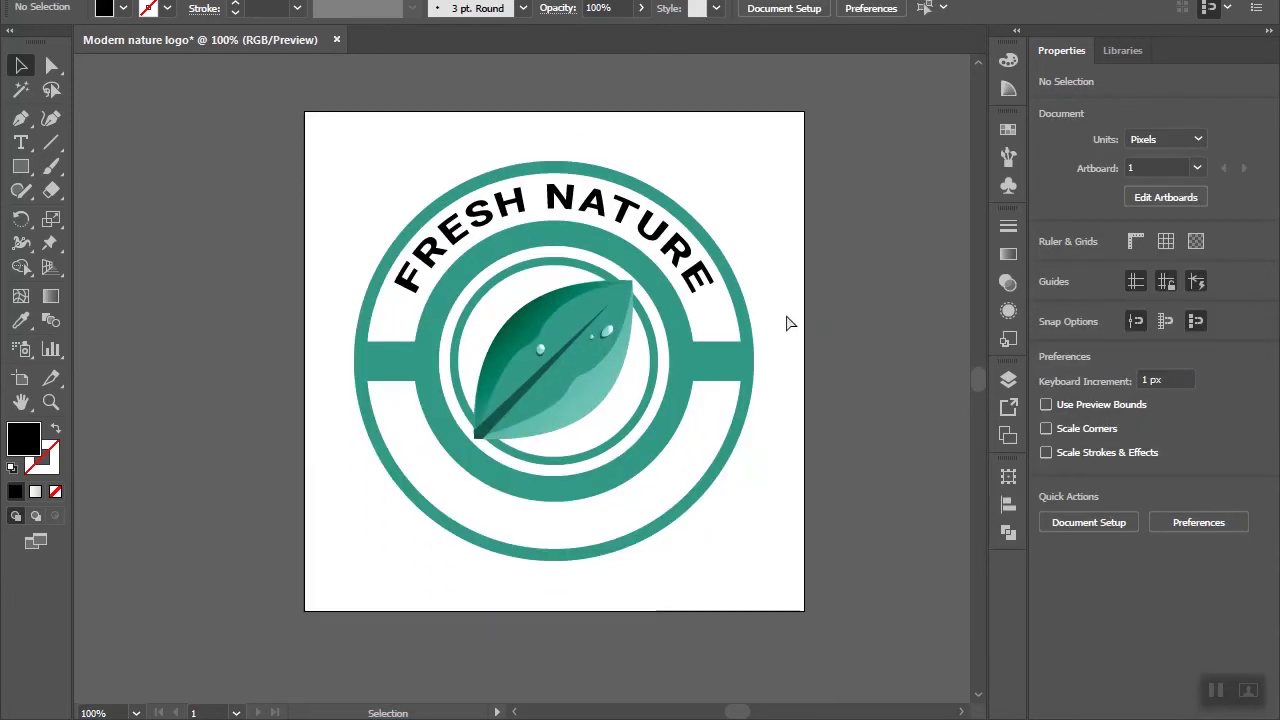
{"action": "scroll", "coordinate": [790, 323], "scroll_direction": "right", "scroll_amount": 1}
{"action": "scroll", "coordinate": [790, 323], "scroll_direction": "down", "scroll_amount": 1}
{"action": "scroll", "coordinate": [790, 323], "scroll_direction": "up", "scroll_amount": 1}
{"action": "scroll", "coordinate": [790, 323], "scroll_direction": "down", "scroll_amount": 1}
{"action": "scroll", "coordinate": [790, 323], "scroll_direction": "up", "scroll_amount": 1}
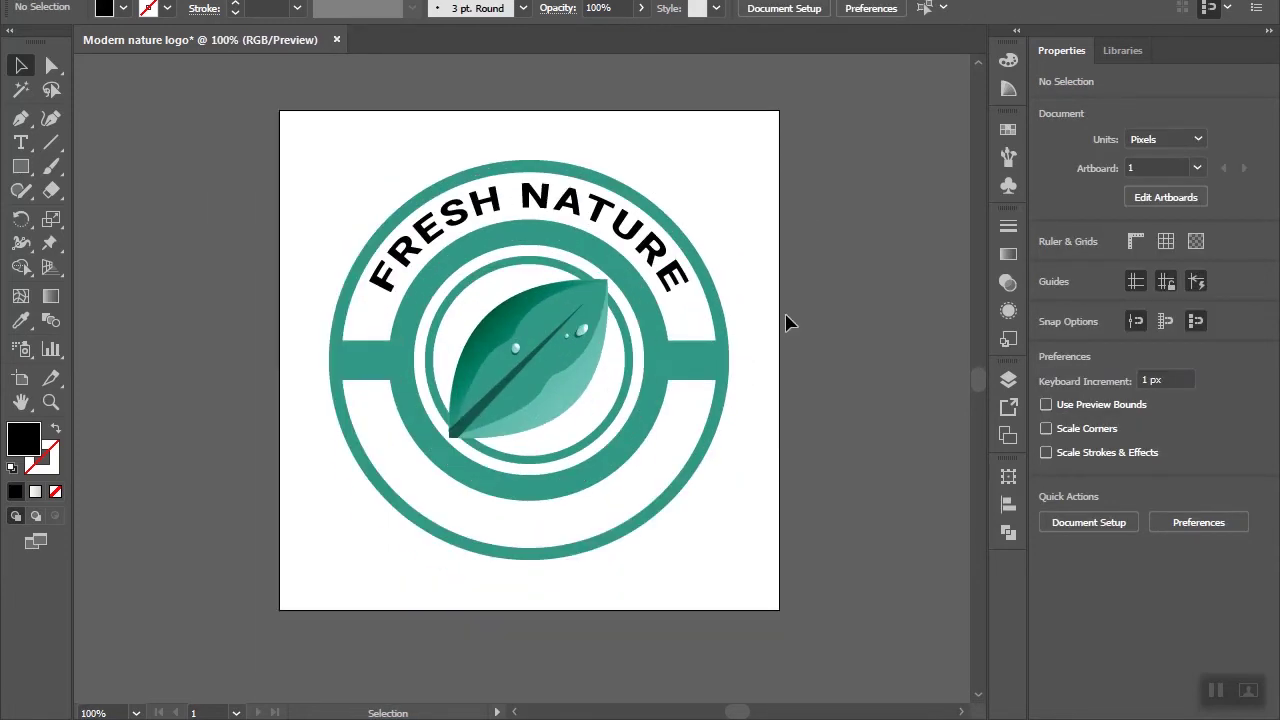
{"action": "scroll", "coordinate": [786, 322], "scroll_direction": "up", "scroll_amount": 1}
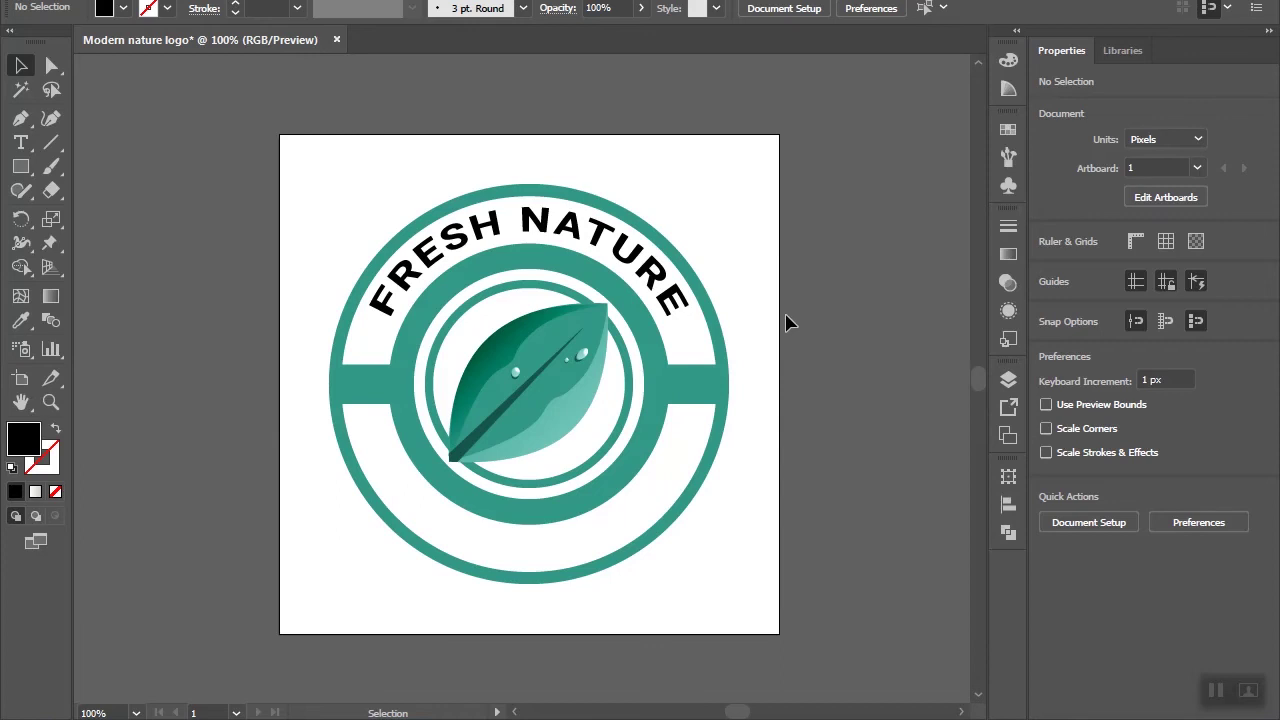
{"action": "left_click", "coordinate": [686, 370]}
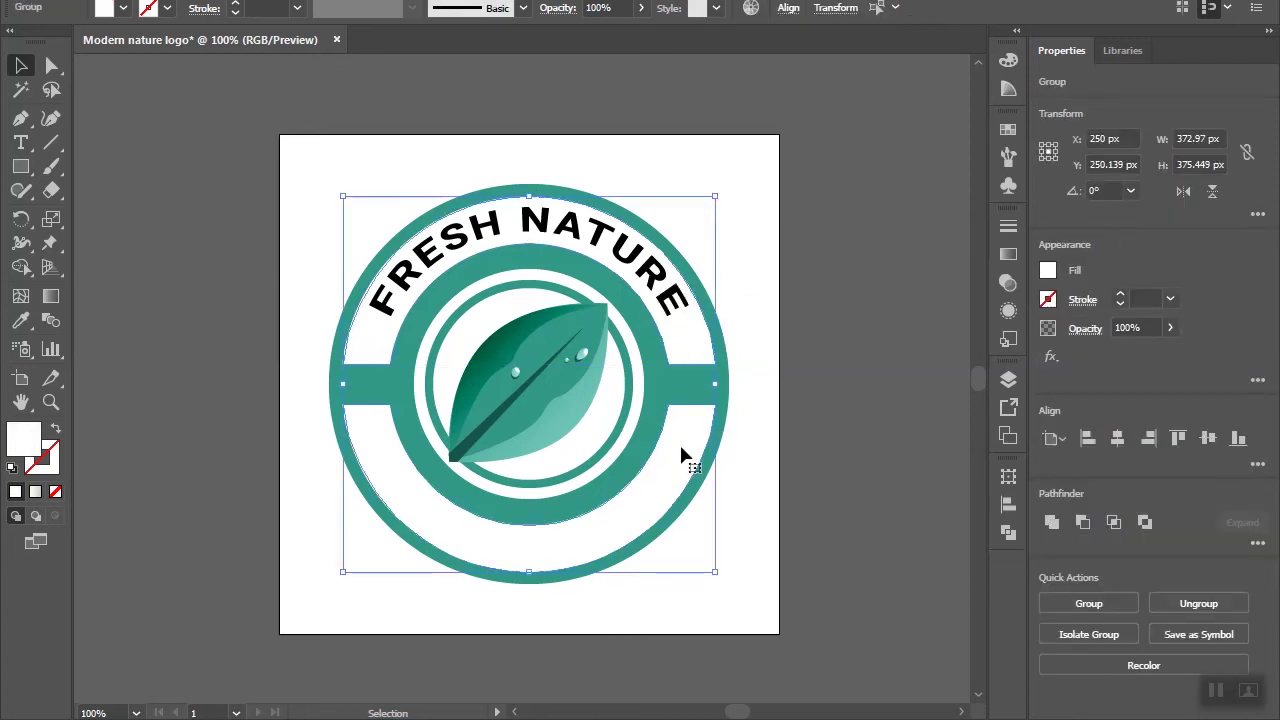
{"action": "key", "text": "Delete"}
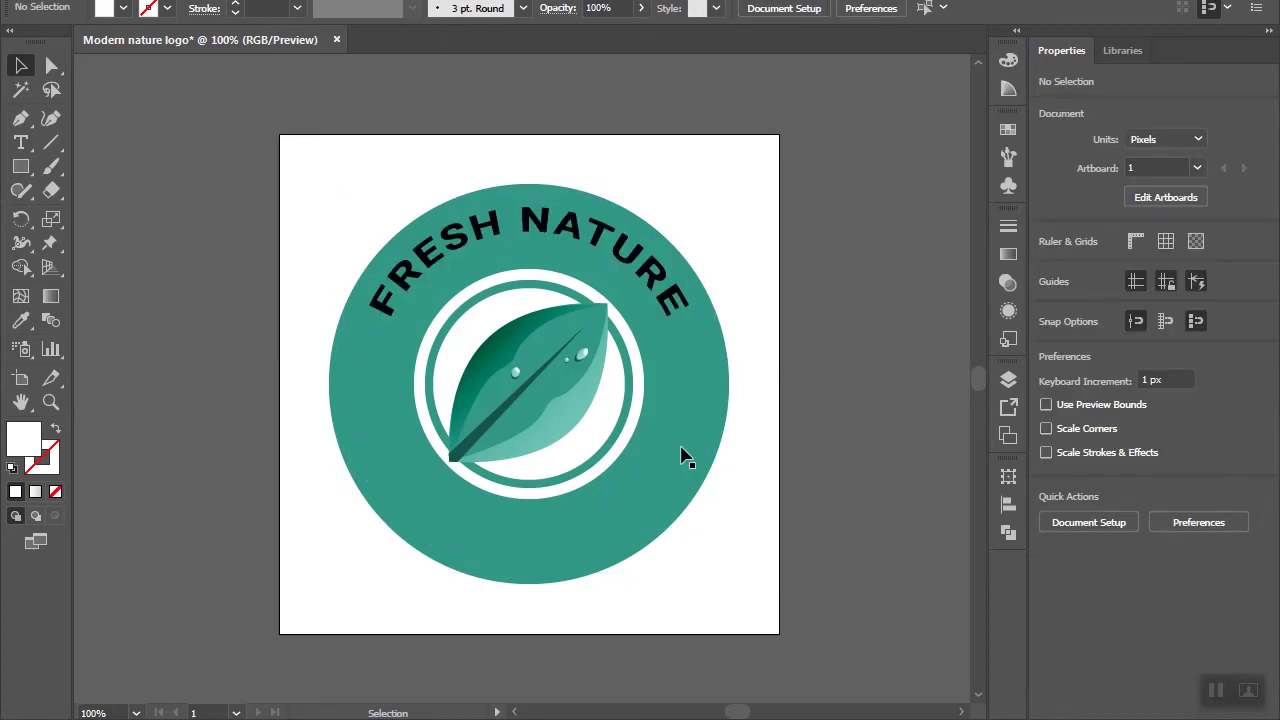
{"action": "key", "text": "ctrl+z"}
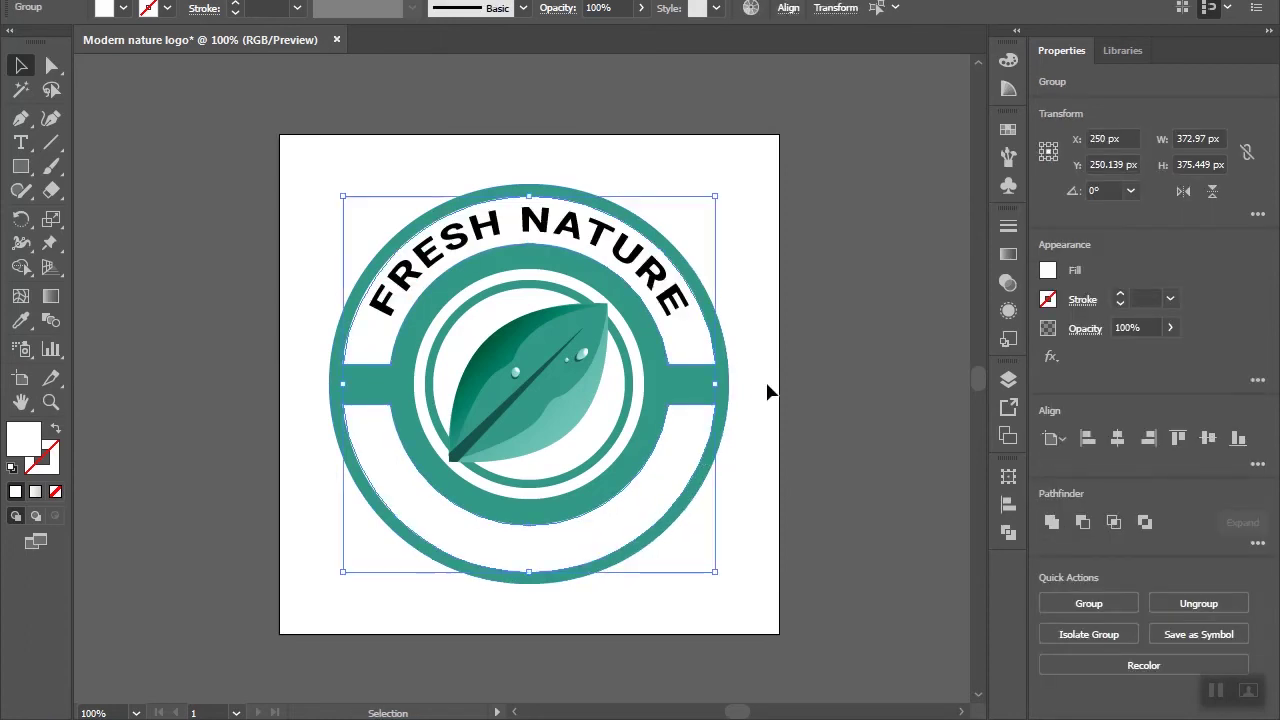
Step: Nudge the arched FRESH NATURE text group down 1 px to Y 128.598
{"action": "left_click", "coordinate": [770, 392]}
{"action": "left_click", "coordinate": [622, 250]}
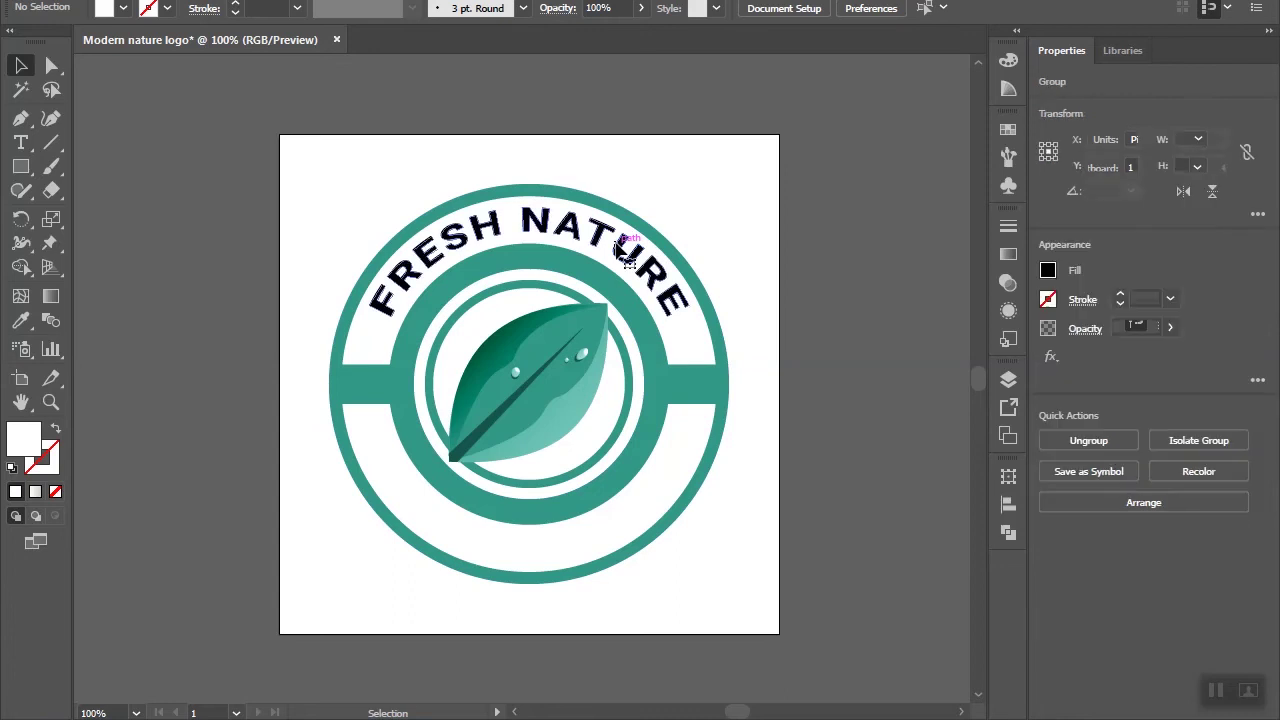
{"action": "key", "text": "Down"}
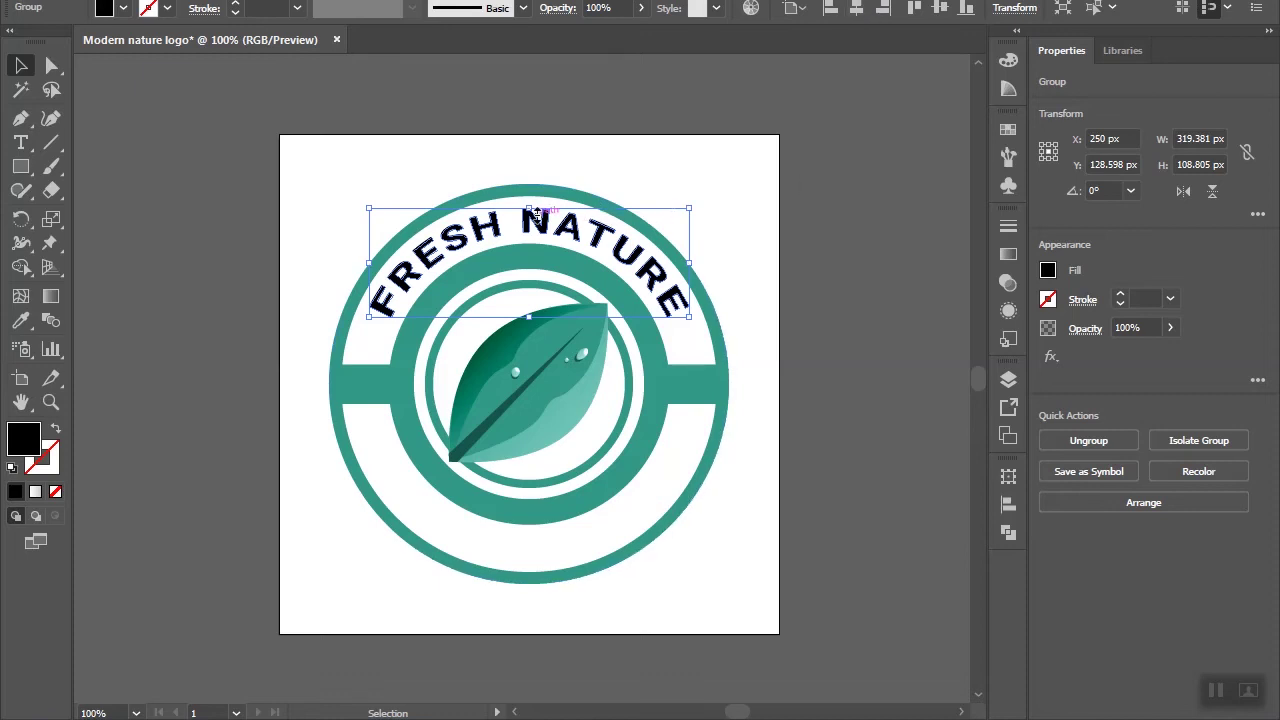
Step: Shift the arched FRESH NATURE text and nudge it two pixels down within the badge's top band
{"action": "left_click_drag", "start_coordinate": [530, 212], "coordinate": [524, 201]}
{"action": "key", "text": "Down"}
{"action": "key", "text": "Down"}
{"action": "key", "text": "Down"}
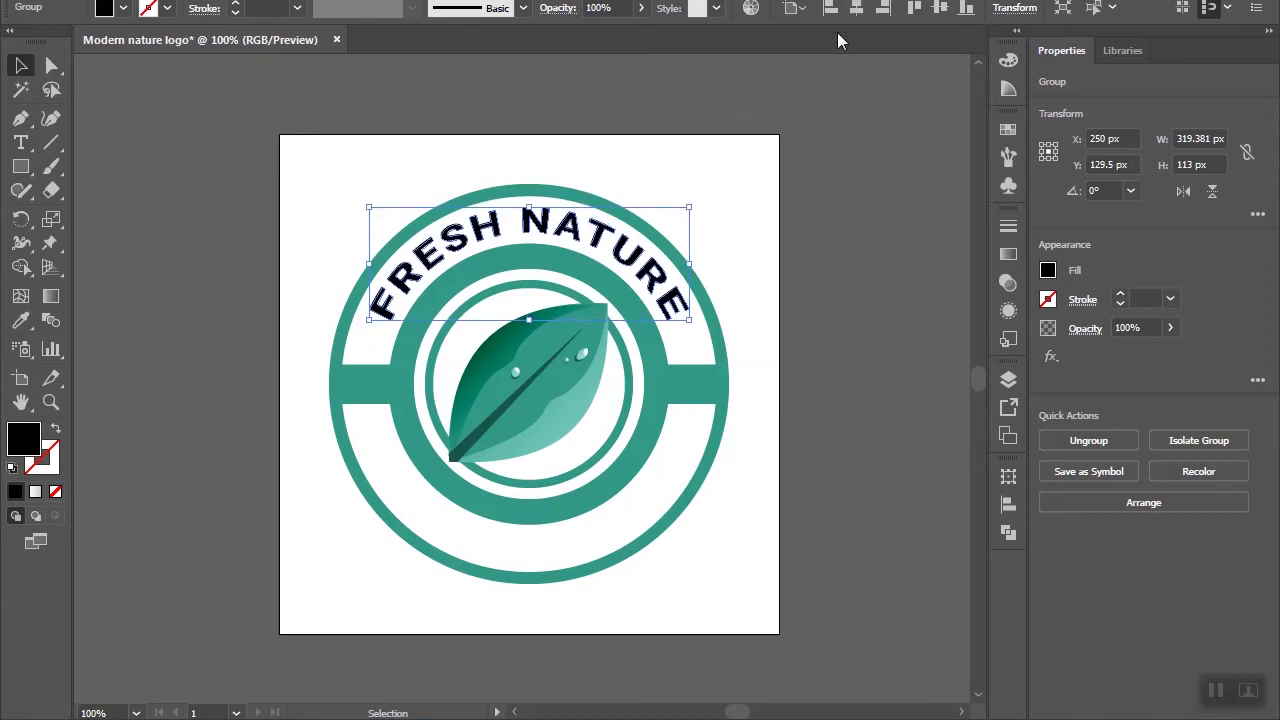
{"action": "key", "text": "Down"}
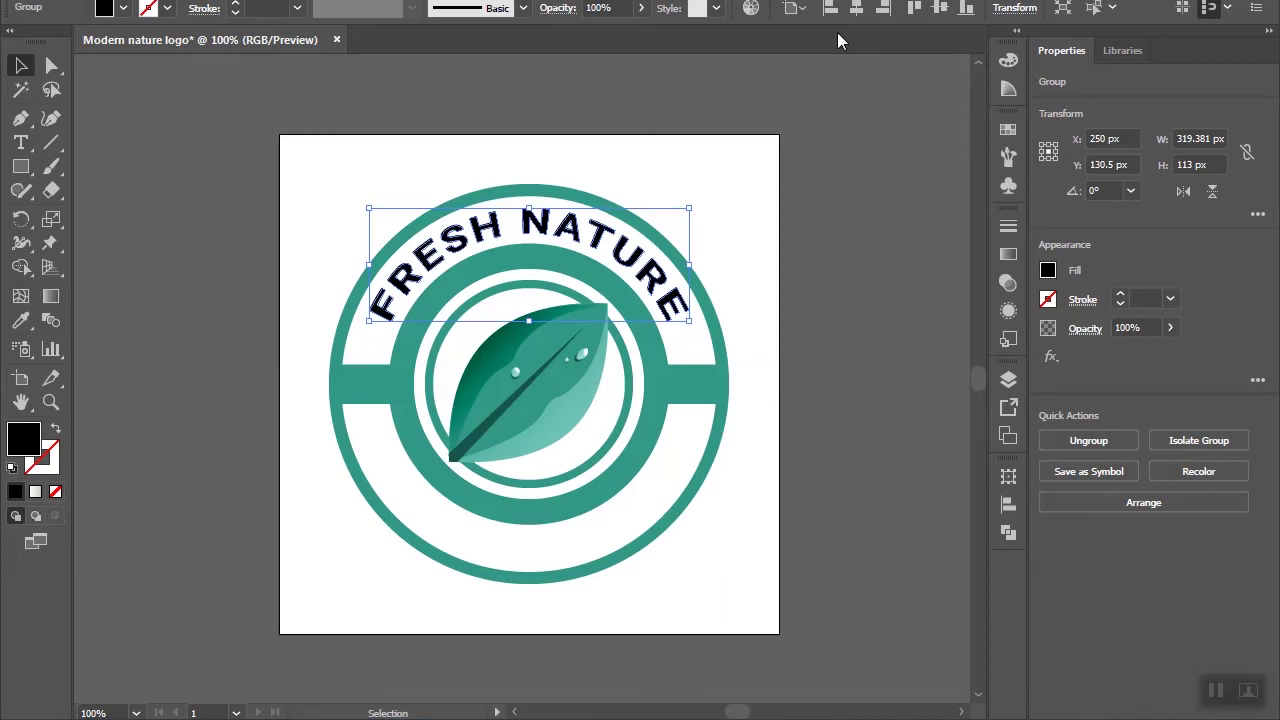
{"action": "left_click", "coordinate": [800, 86]}
{"action": "scroll", "coordinate": [817, 222], "scroll_direction": "down", "scroll_amount": 1}
{"action": "scroll", "coordinate": [800, 245], "scroll_direction": "up", "scroll_amount": 1}
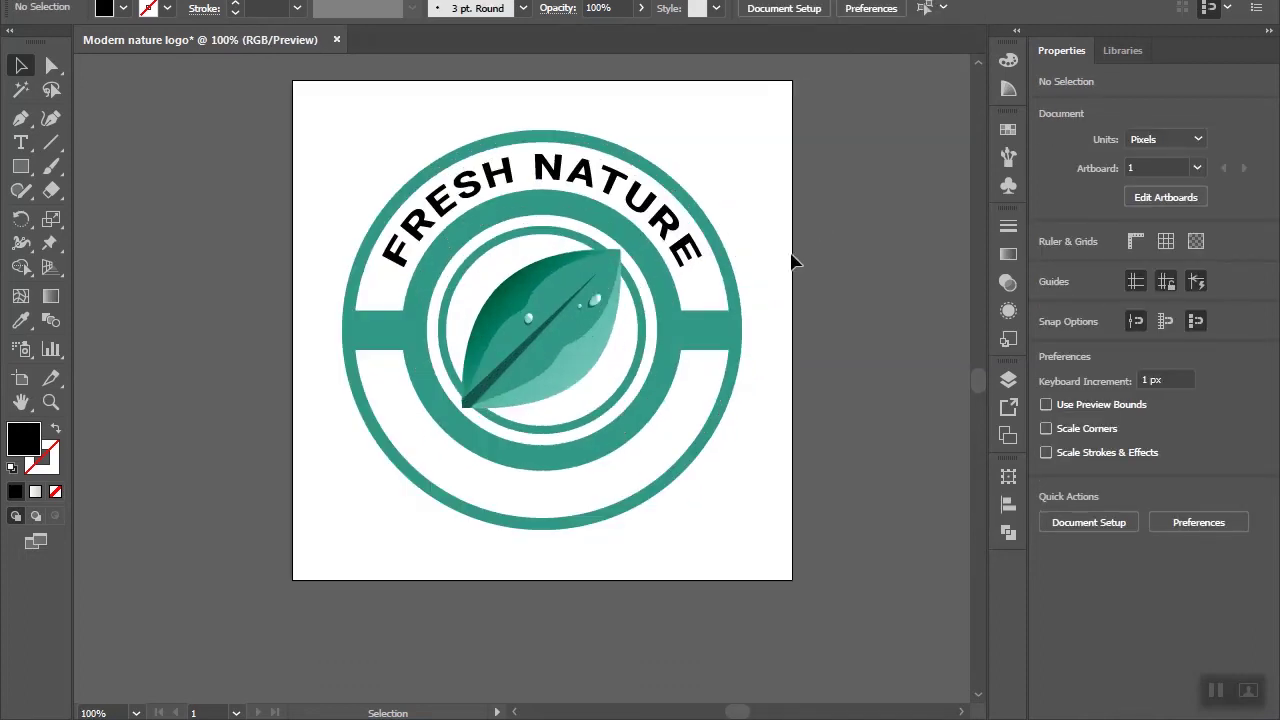
Step: Type the word AGRICULTURE as a new text line beside the badge
{"action": "left_click", "coordinate": [22, 143]}
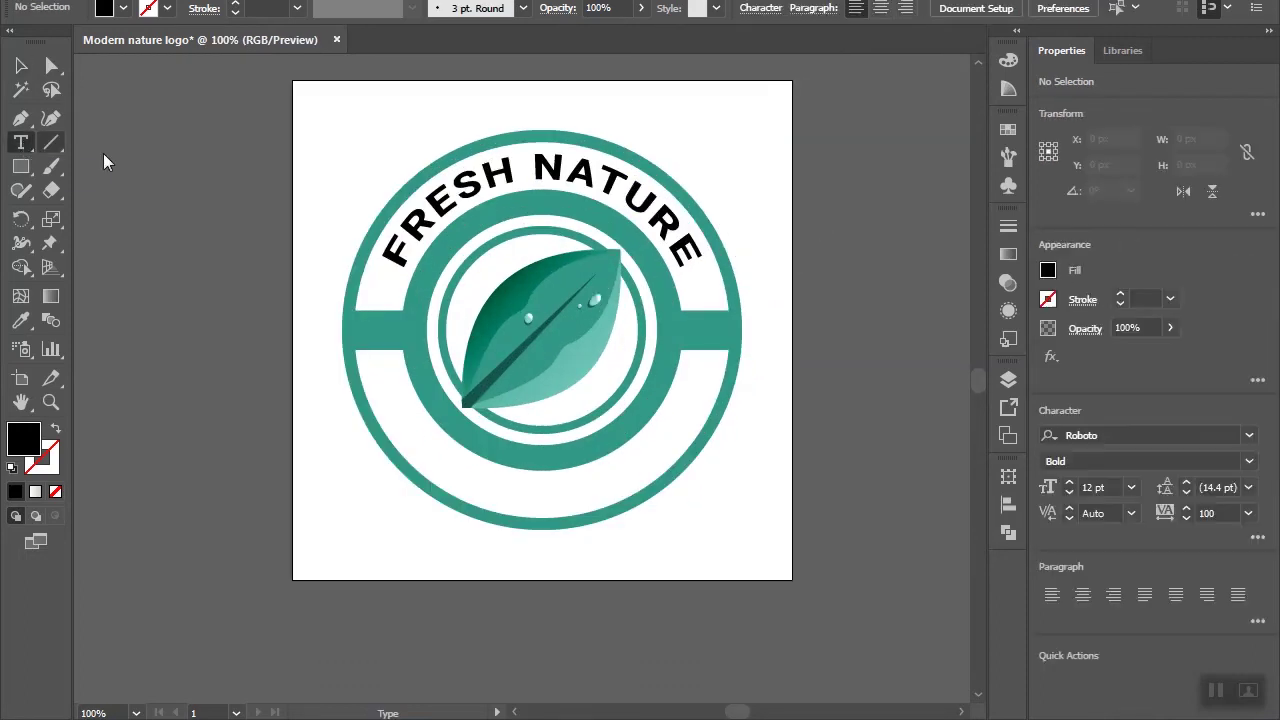
{"action": "left_click", "coordinate": [241, 210]}
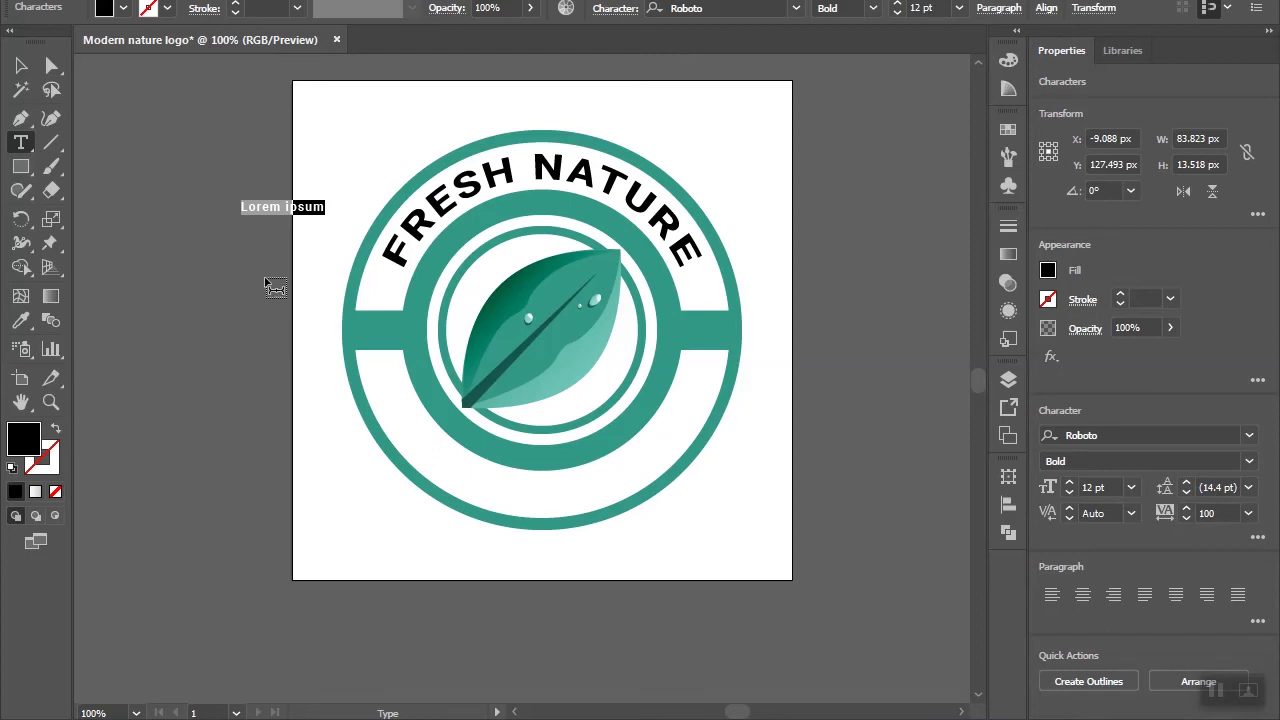
{"action": "type", "text": "AGRICULTURE"}
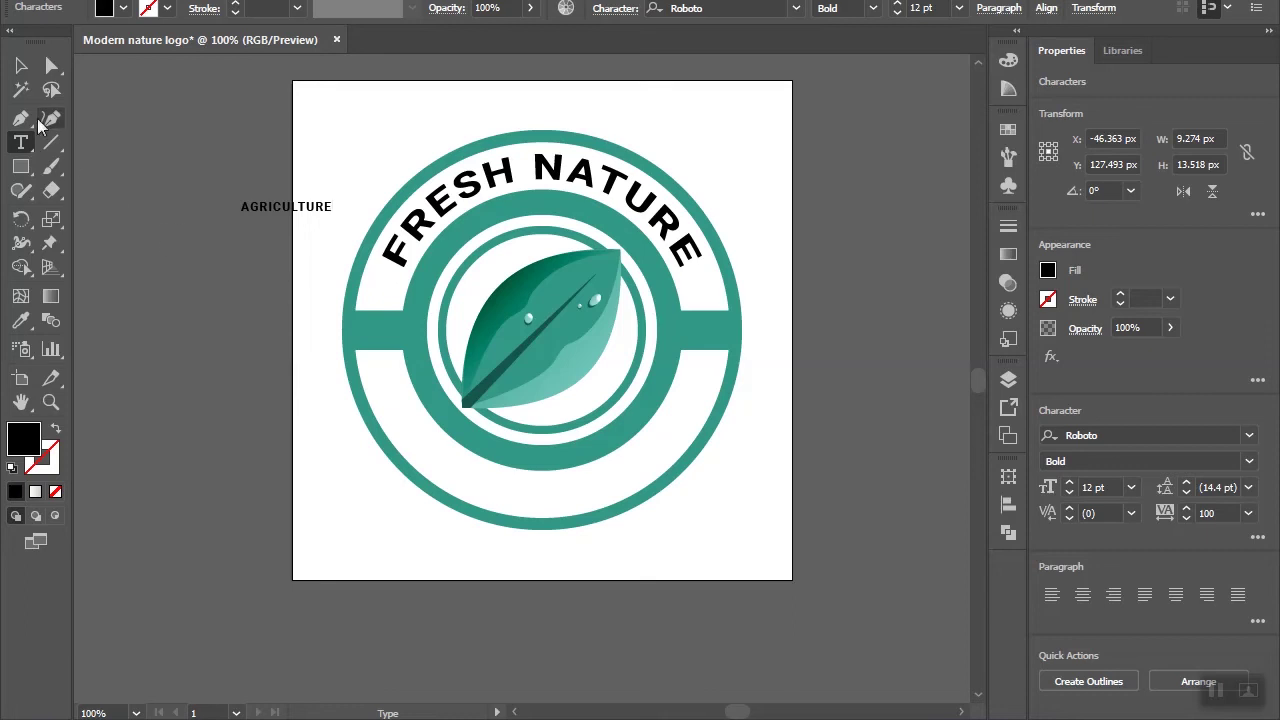
{"action": "left_click", "coordinate": [21, 66]}
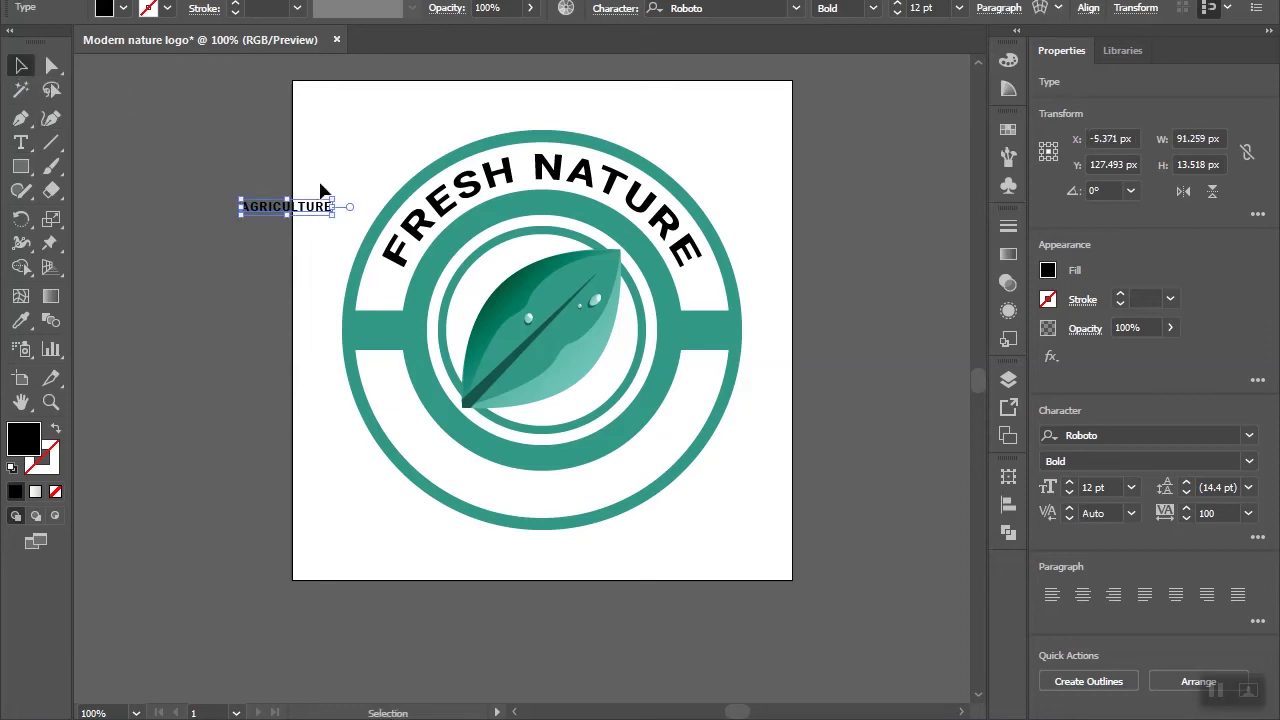
Step: Enlarge AGRICULTURE to about 43 pt and centre it horizontally in the badge's lower band
{"action": "mouse_move", "coordinate": [332, 222]}
{"action": "left_mouse_down"}
{"action": "mouse_move", "coordinate": [490, 238]}
{"action": "mouse_move", "coordinate": [556, 539]}
{"action": "mouse_move", "coordinate": [563, 462]}
{"action": "left_mouse_up"}
{"action": "left_click_drag", "start_coordinate": [678, 466], "coordinate": [714, 479]}
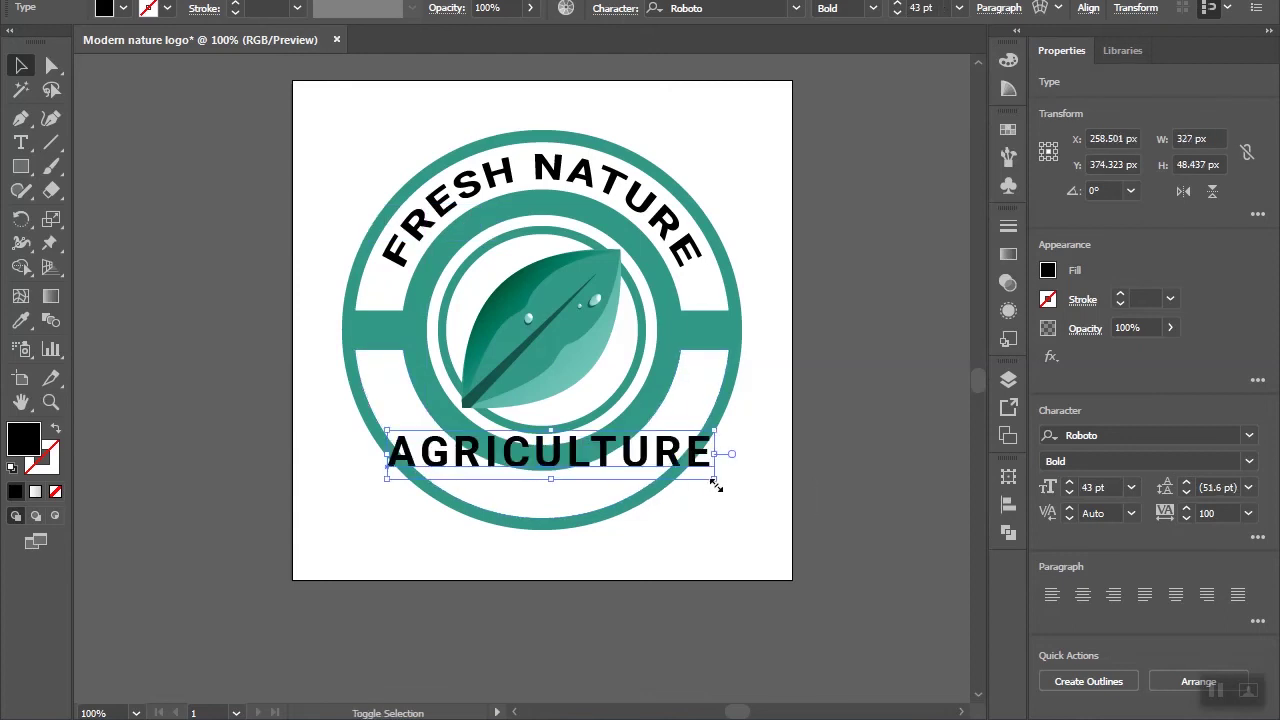
{"action": "left_click", "coordinate": [1088, 8]}
{"action": "left_click", "coordinate": [922, 60]}
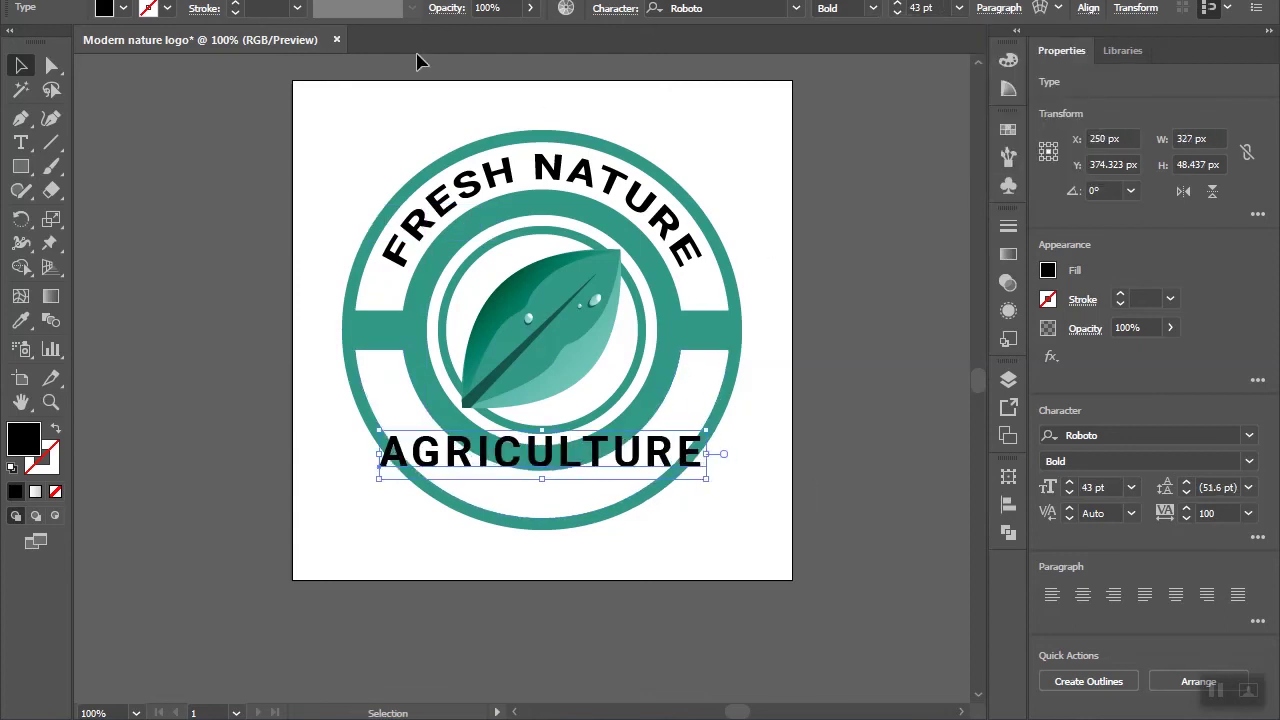
Step: Apply a -72% Arc warp to AGRICULTURE, expand its appearance, and move it upward
{"action": "left_click", "coordinate": [285, 0]}
{"action": "mouse_move", "coordinate": [301, 233]}
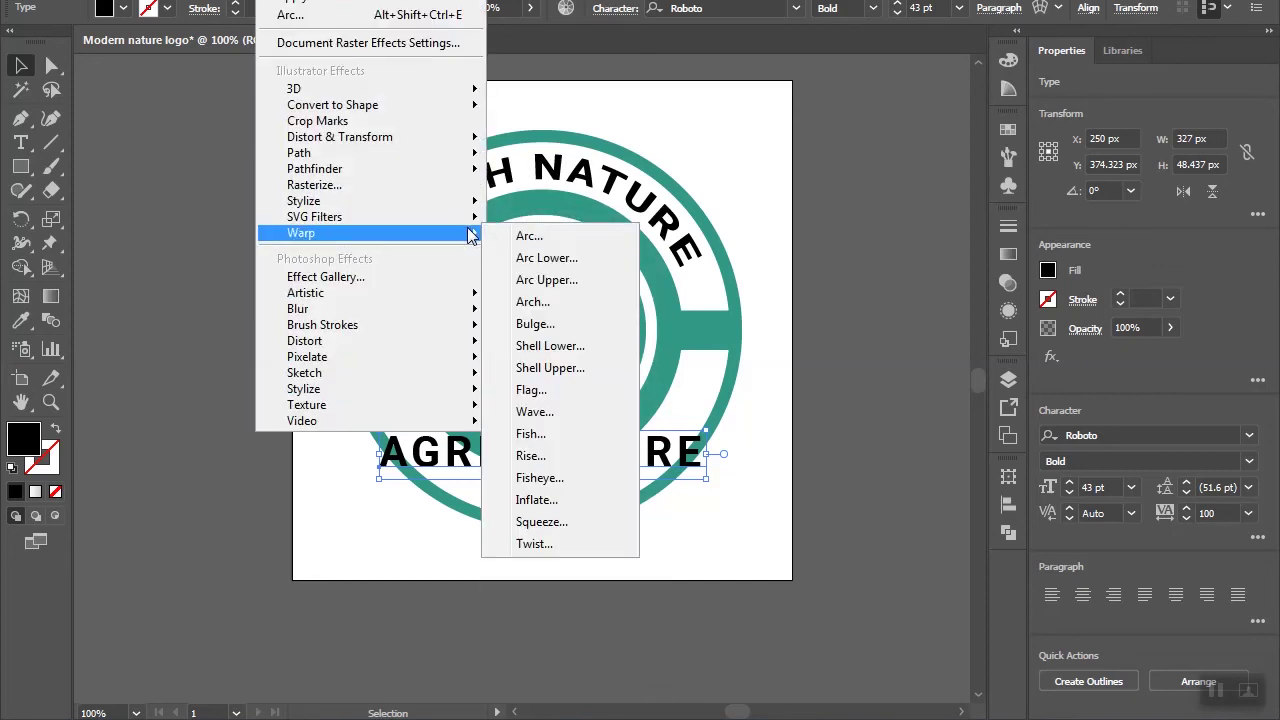
{"action": "left_click", "coordinate": [528, 237]}
{"action": "left_click_drag", "start_coordinate": [980, 339], "coordinate": [843, 340]}
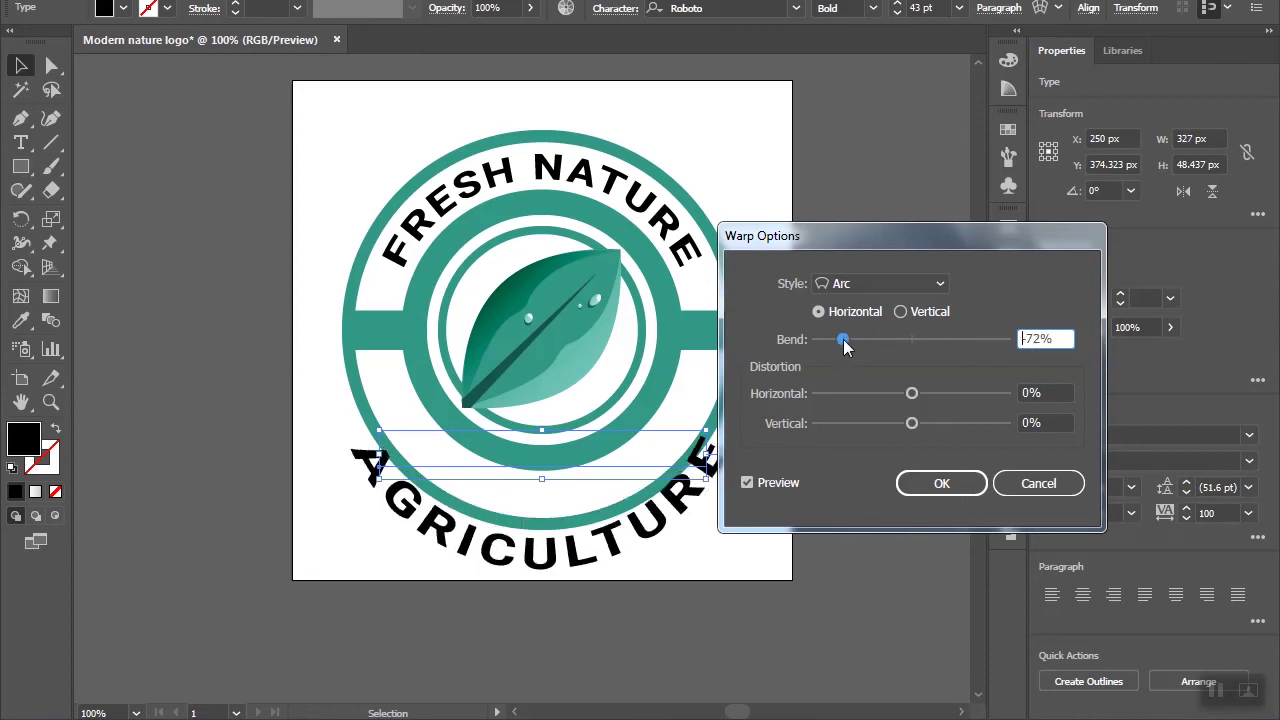
{"action": "left_click", "coordinate": [939, 483]}
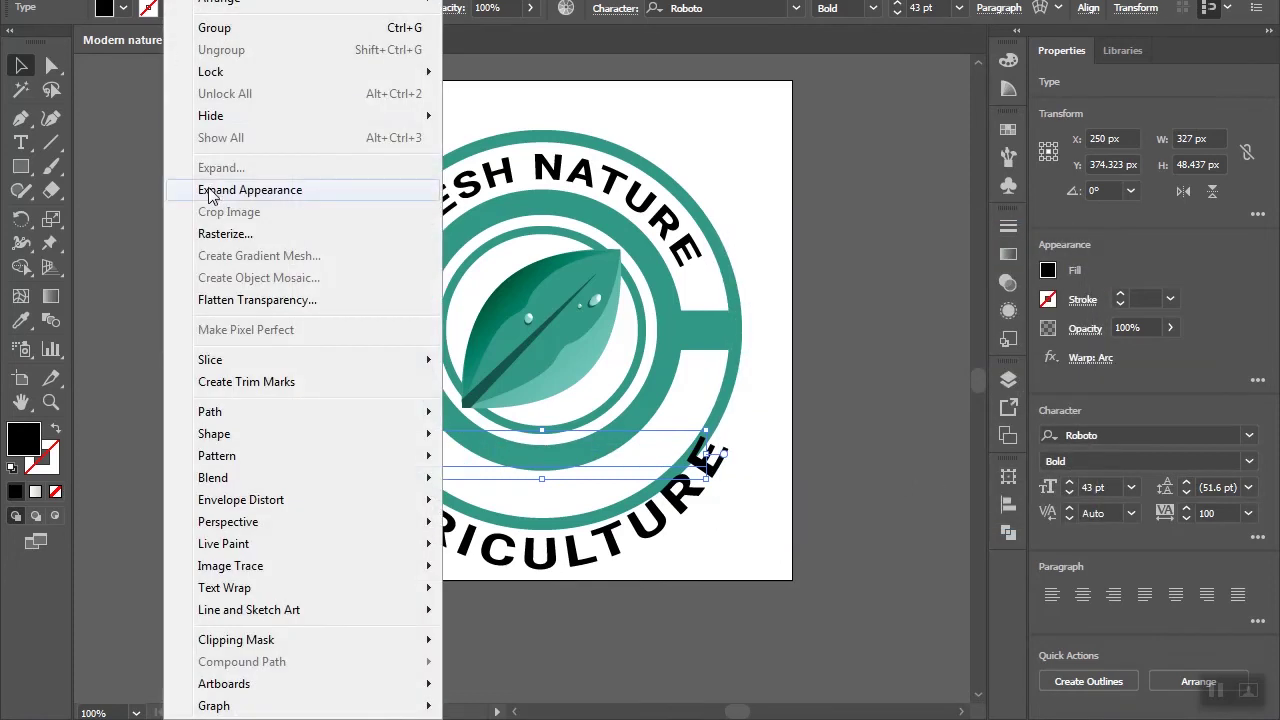
{"action": "left_click", "coordinate": [214, 190]}
{"action": "left_click_drag", "start_coordinate": [678, 479], "coordinate": [681, 393]}
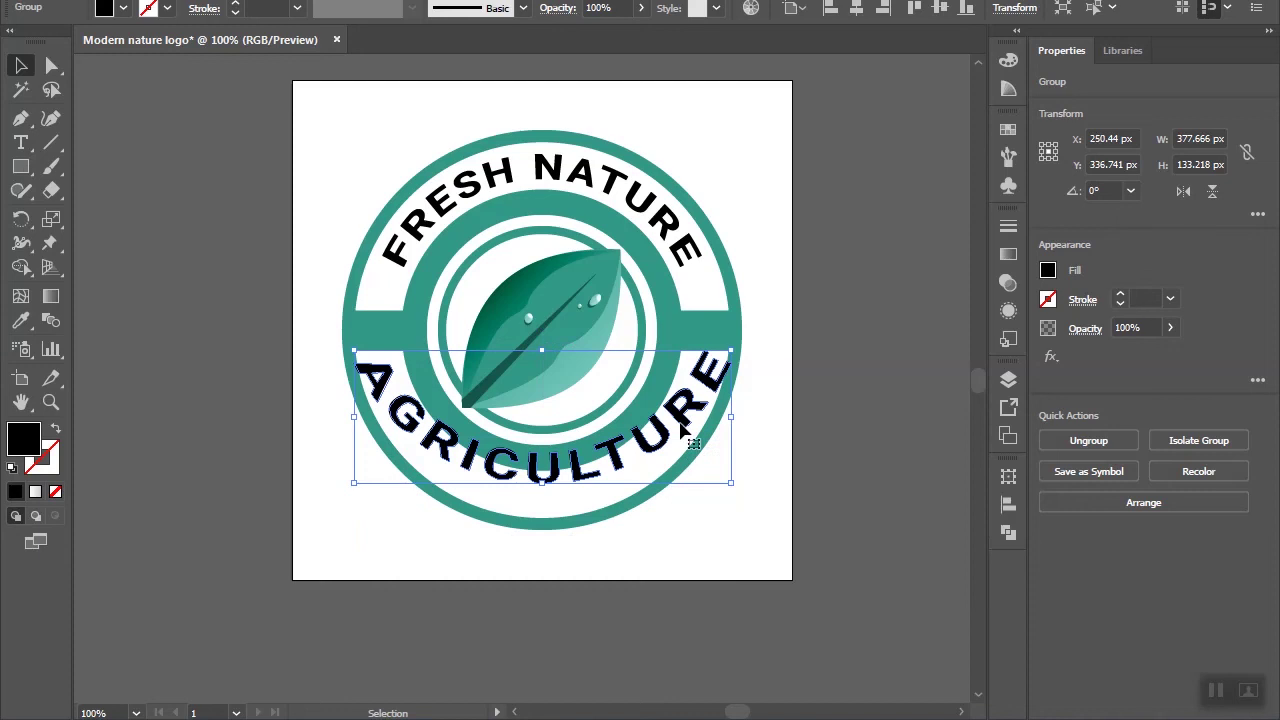
Step: Resize the curved AGRICULTURE to 322 px wide and centre it within the badge's lower ring
{"action": "left_click", "coordinate": [856, 8]}
{"action": "scroll", "coordinate": [742, 443], "scroll_direction": "up", "scroll_amount": 1}
{"action": "left_click_drag", "start_coordinate": [731, 507], "coordinate": [693, 494]}
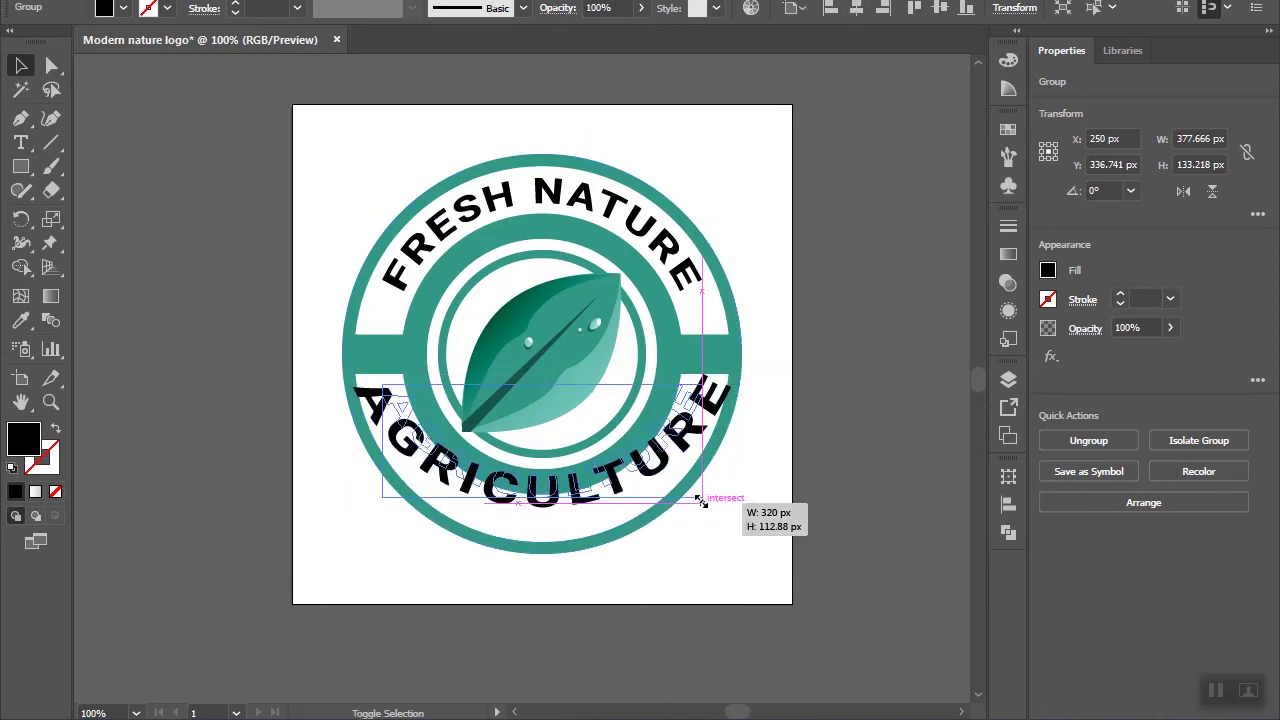
{"action": "left_click_drag", "start_coordinate": [573, 488], "coordinate": [572, 524]}
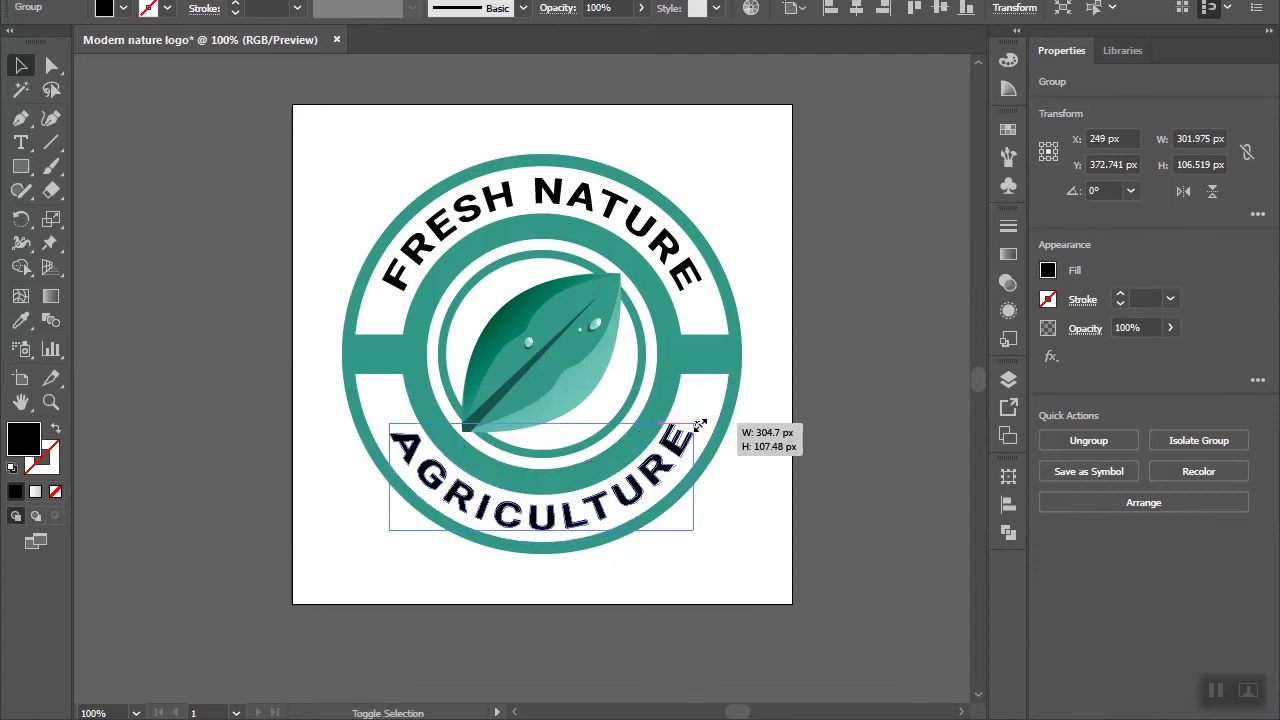
{"action": "left_click_drag", "start_coordinate": [693, 427], "coordinate": [705, 420]}
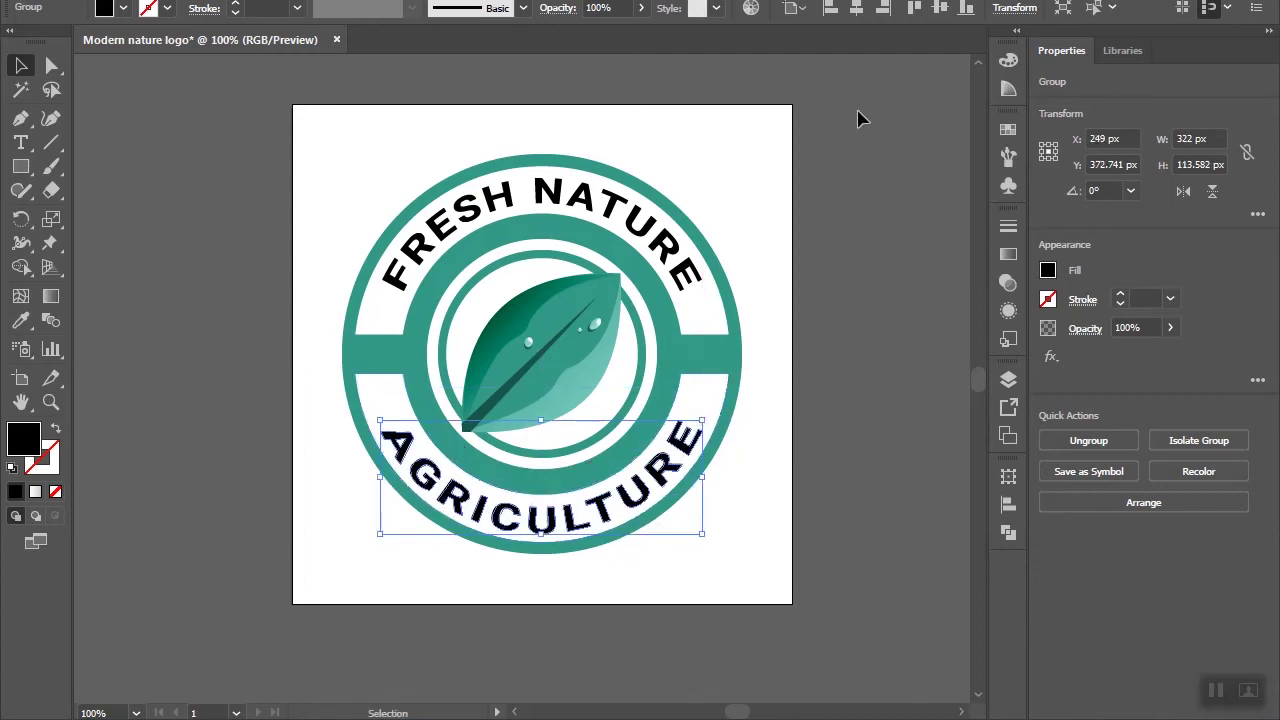
{"action": "left_click", "coordinate": [857, 16]}
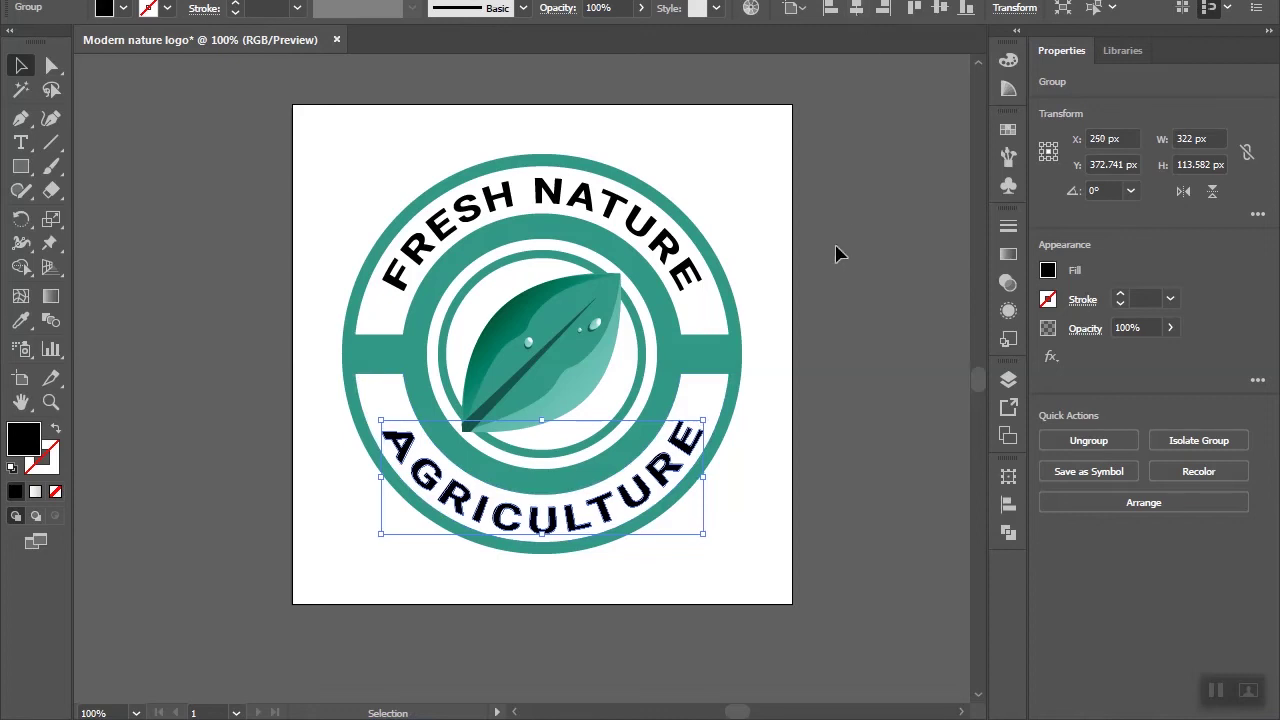
{"action": "key", "text": "Up"}
{"action": "key", "text": "Up"}
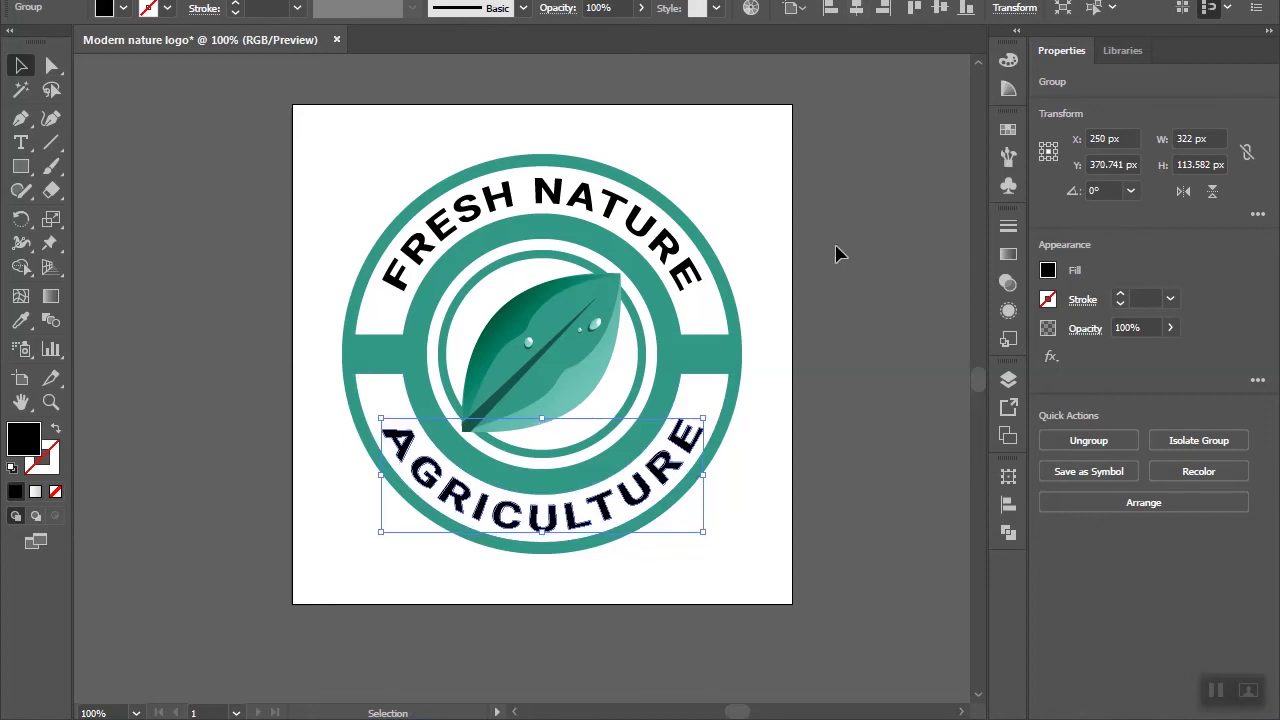
{"action": "left_click", "coordinate": [797, 368]}
Step: Eyedrop the leaf's dark green onto both FRESH NATURE and AGRICULTURE, replacing the black
{"action": "scroll", "coordinate": [797, 368], "scroll_direction": "down", "scroll_amount": 1}
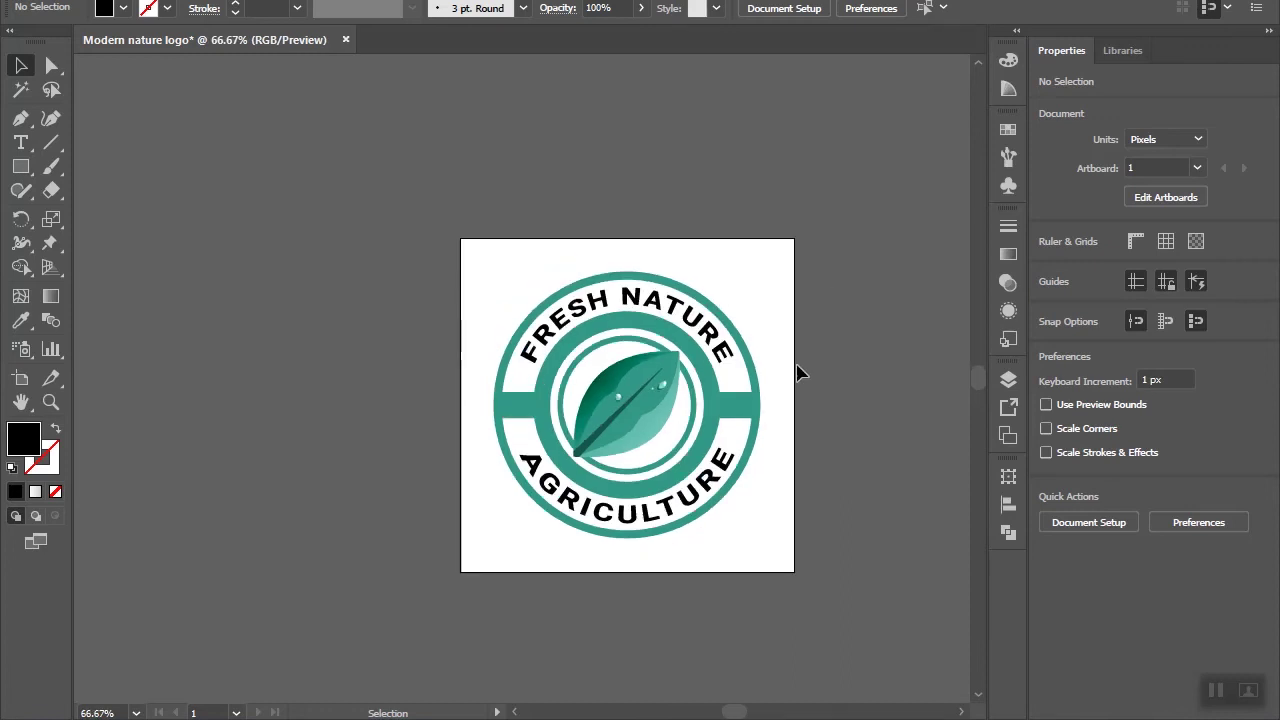
{"action": "scroll", "coordinate": [797, 368], "scroll_direction": "up", "scroll_amount": 1}
{"action": "left_click", "coordinate": [688, 305]}
{"action": "left_click", "coordinate": [675, 485], "text": "shift"}
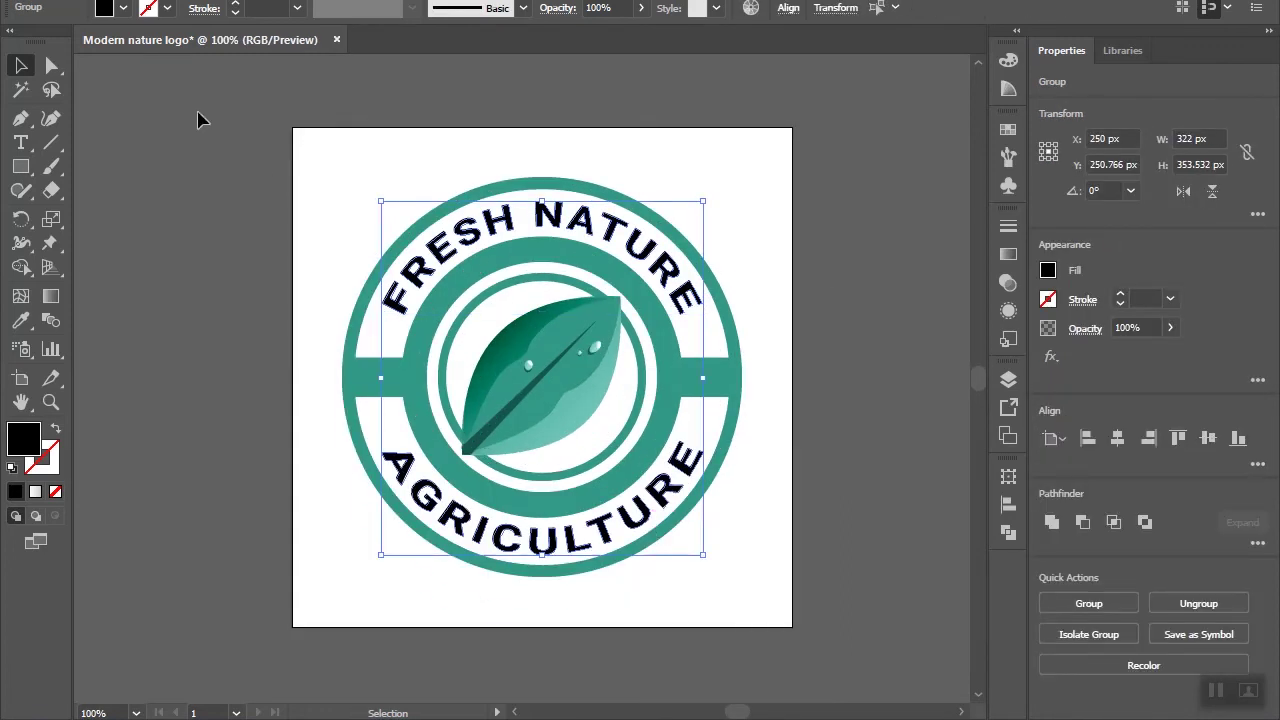
{"action": "left_click", "coordinate": [20, 320]}
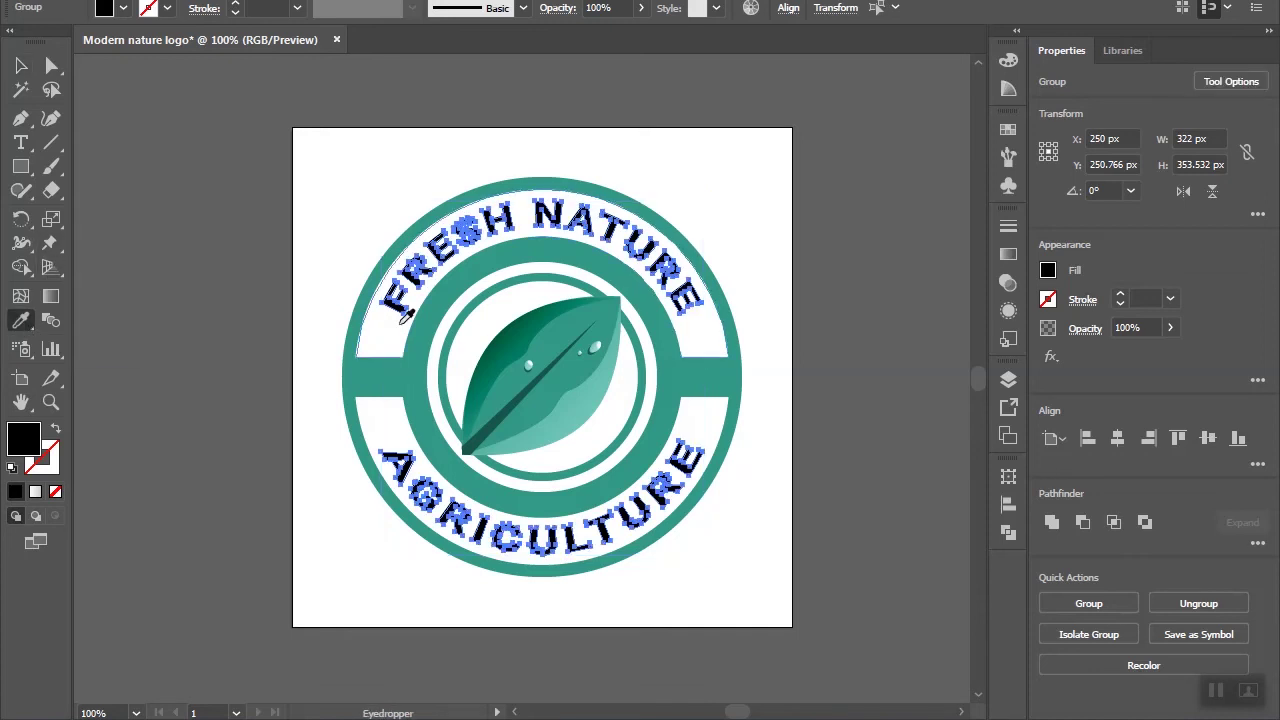
{"action": "left_click", "coordinate": [503, 416]}
{"action": "key", "text": "v"}
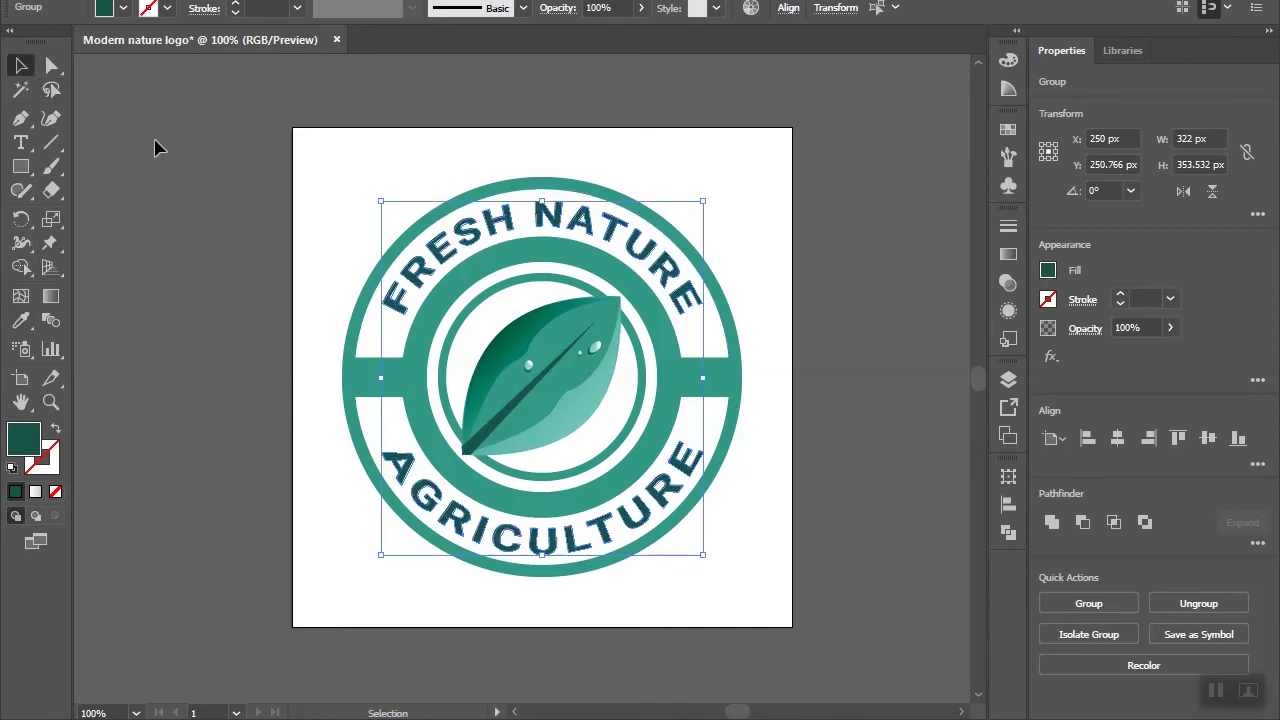
{"action": "left_click", "coordinate": [170, 163]}
{"action": "scroll", "coordinate": [240, 287], "scroll_direction": "down", "scroll_amount": 1}
{"action": "scroll", "coordinate": [310, 268], "scroll_direction": "up", "scroll_amount": 1}
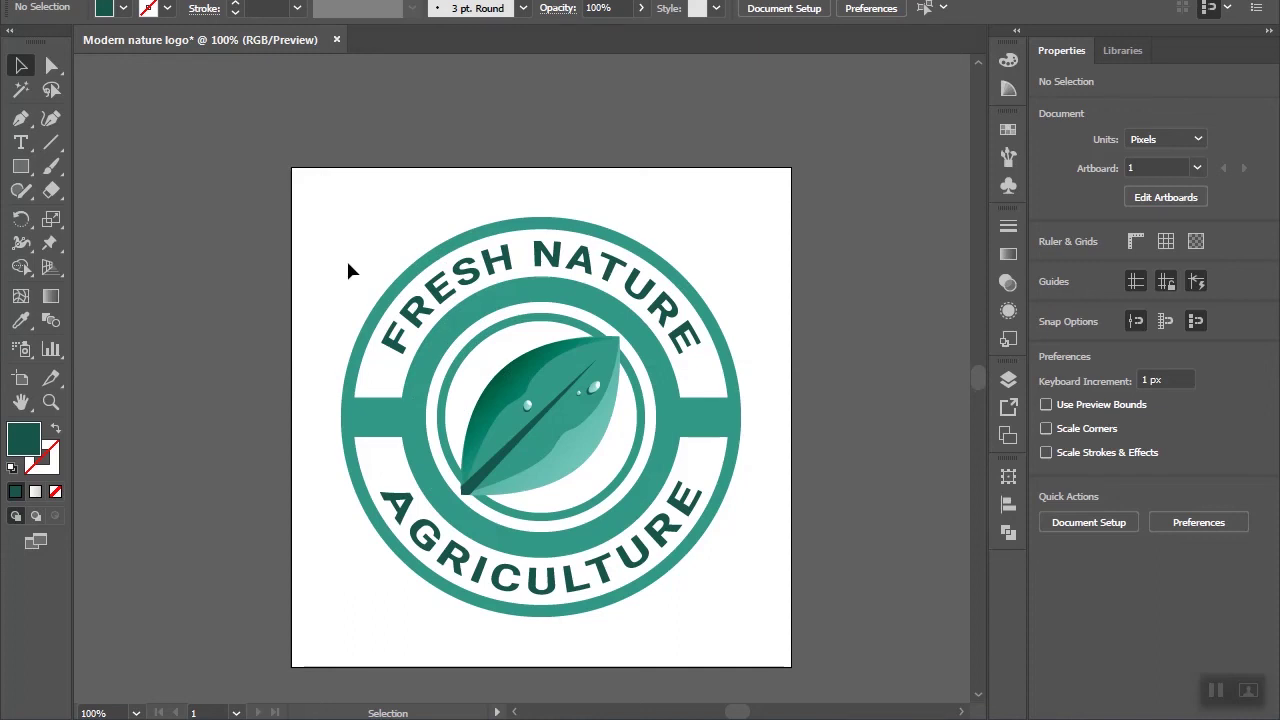
Step: Group all badge parts and try a -45° rotation, then undo it
{"action": "left_click_drag", "start_coordinate": [372, 392], "coordinate": [412, 425]}
{"action": "key", "text": "ctrl+g"}
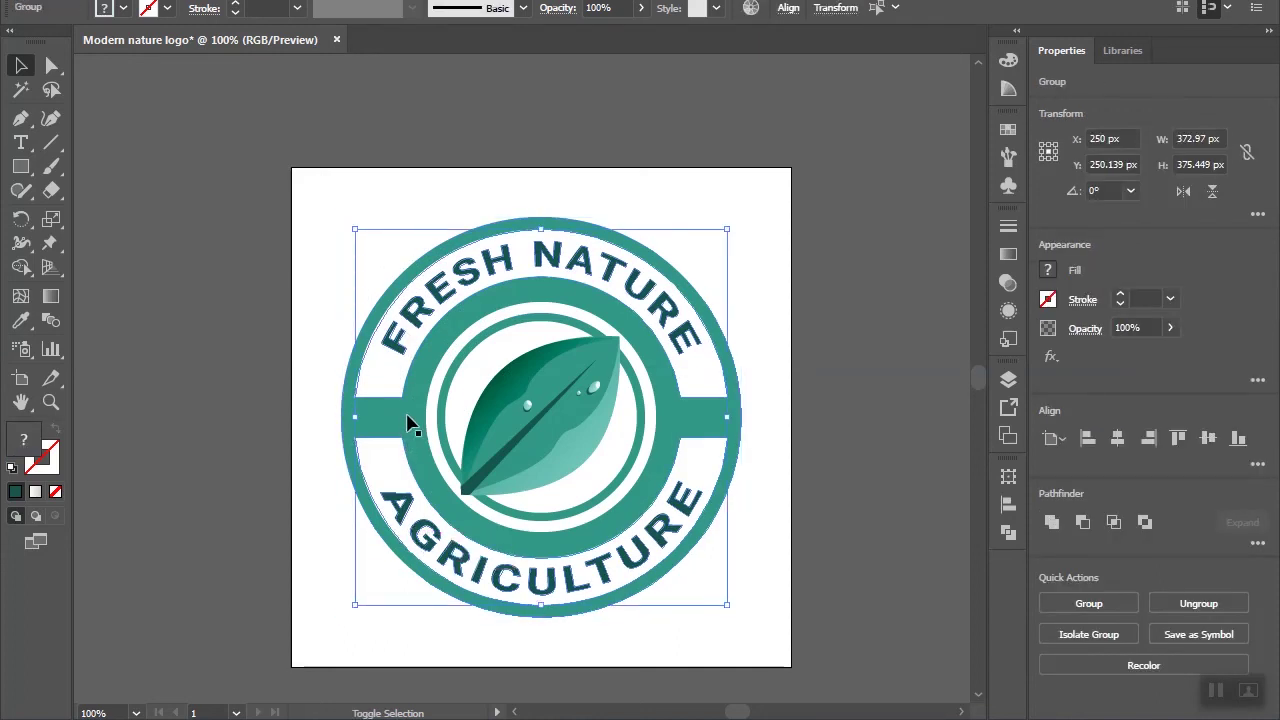
{"action": "right_click", "coordinate": [687, 361]}
{"action": "mouse_move", "coordinate": [737, 581]}
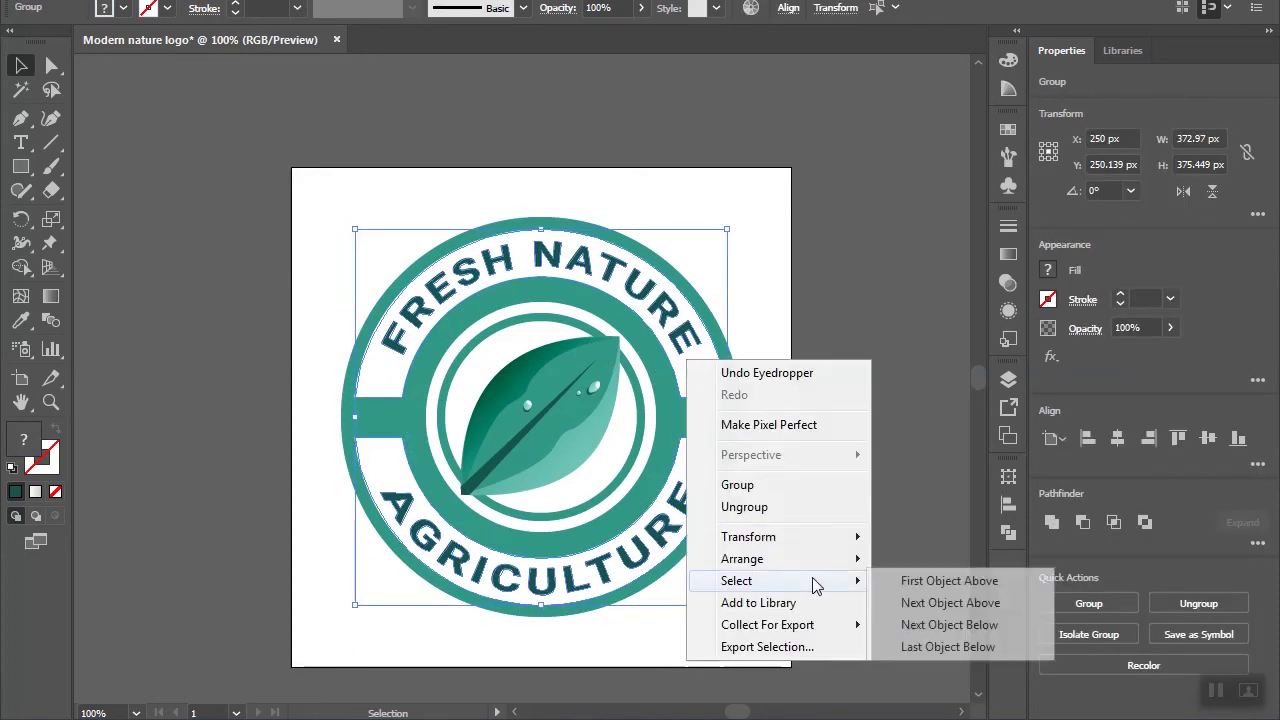
{"action": "left_click", "coordinate": [916, 589]}
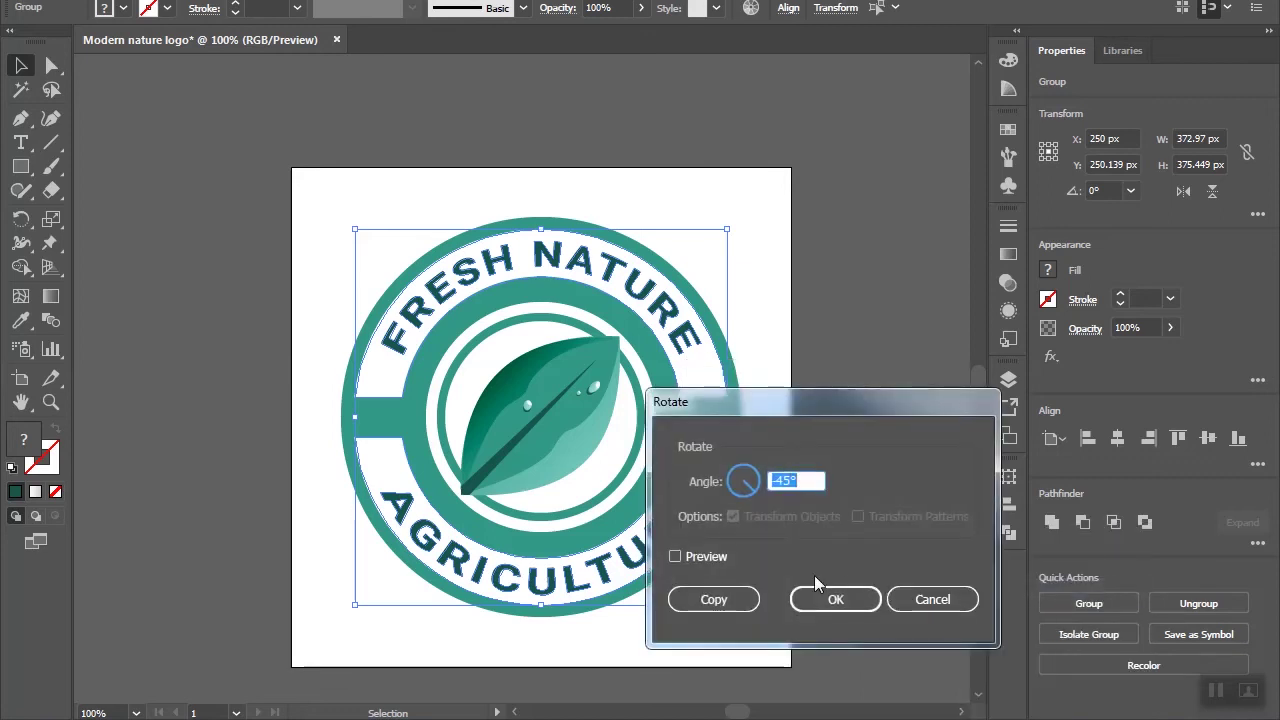
{"action": "left_click", "coordinate": [835, 598]}
{"action": "key", "text": "ctrl+z"}
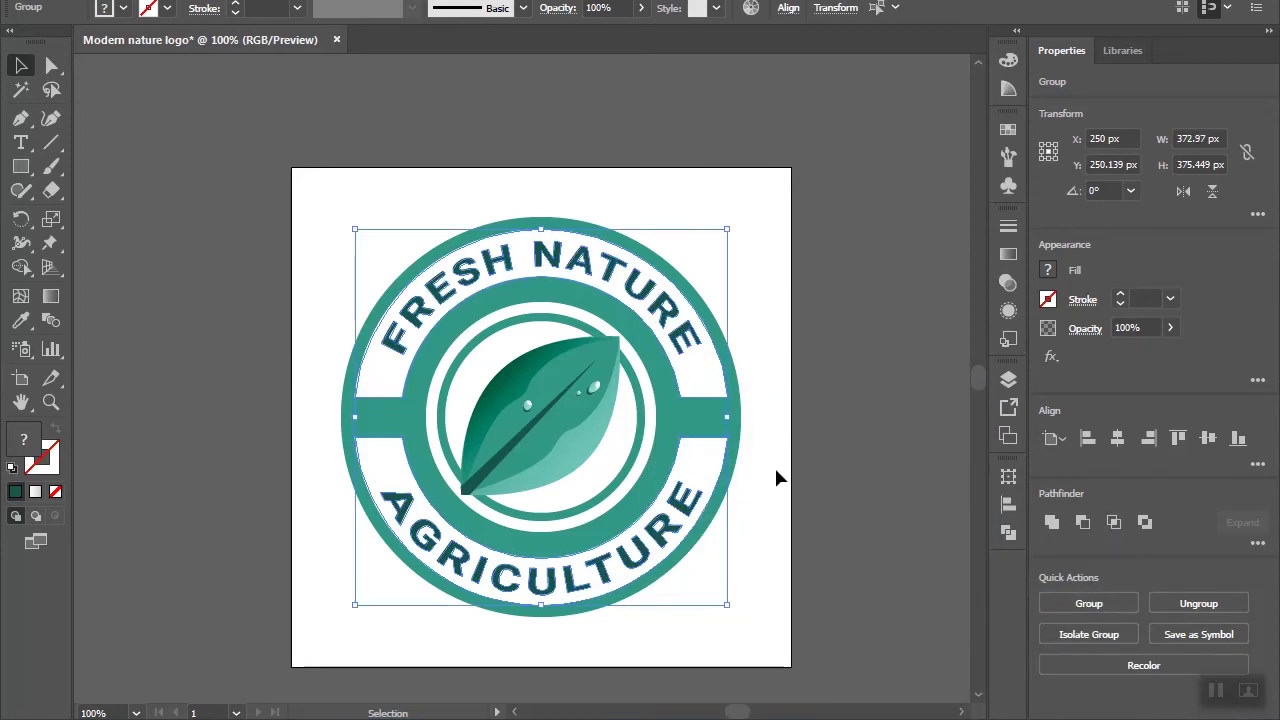
Step: Rotate the grouped badge 45° so FRESH NATURE sits upper-left and AGRICULTURE lower-right
{"action": "right_click", "coordinate": [687, 453]}
{"action": "left_click", "coordinate": [908, 369]}
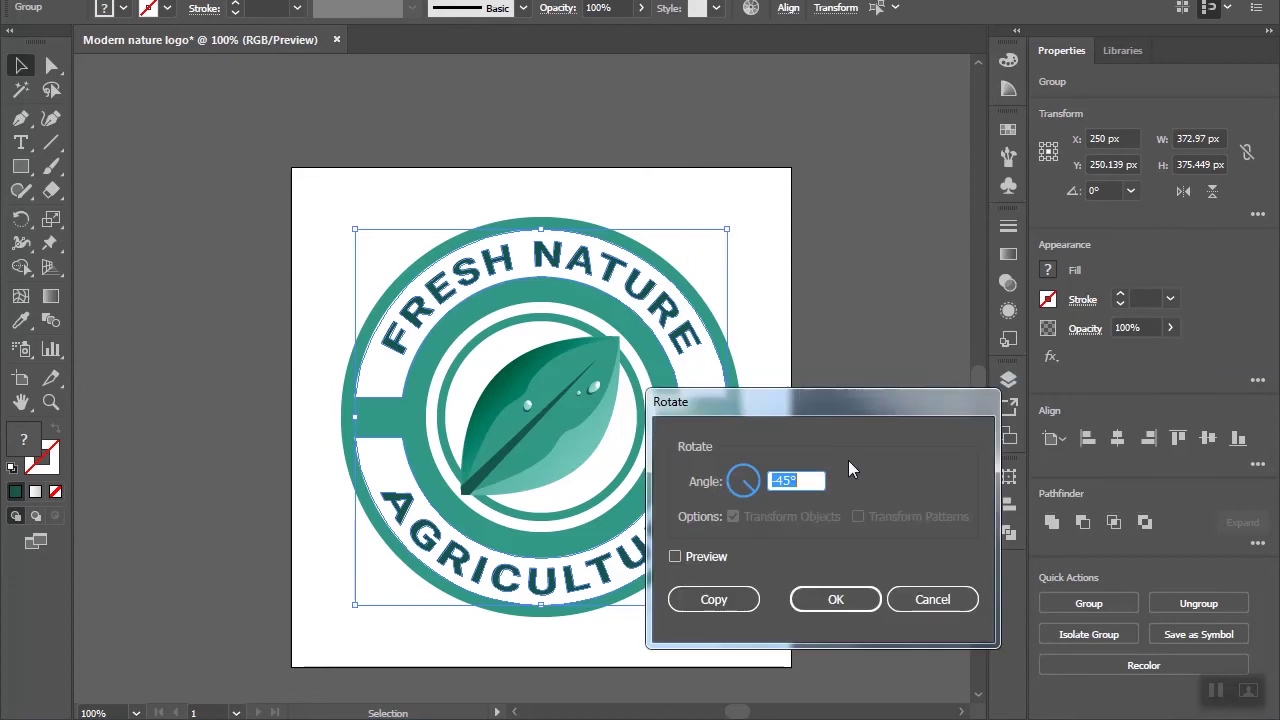
{"action": "type", "text": "45"}
{"action": "left_click", "coordinate": [815, 598]}
{"action": "left_click", "coordinate": [826, 462]}
{"action": "scroll", "coordinate": [826, 462], "scroll_direction": "down", "scroll_amount": 1}
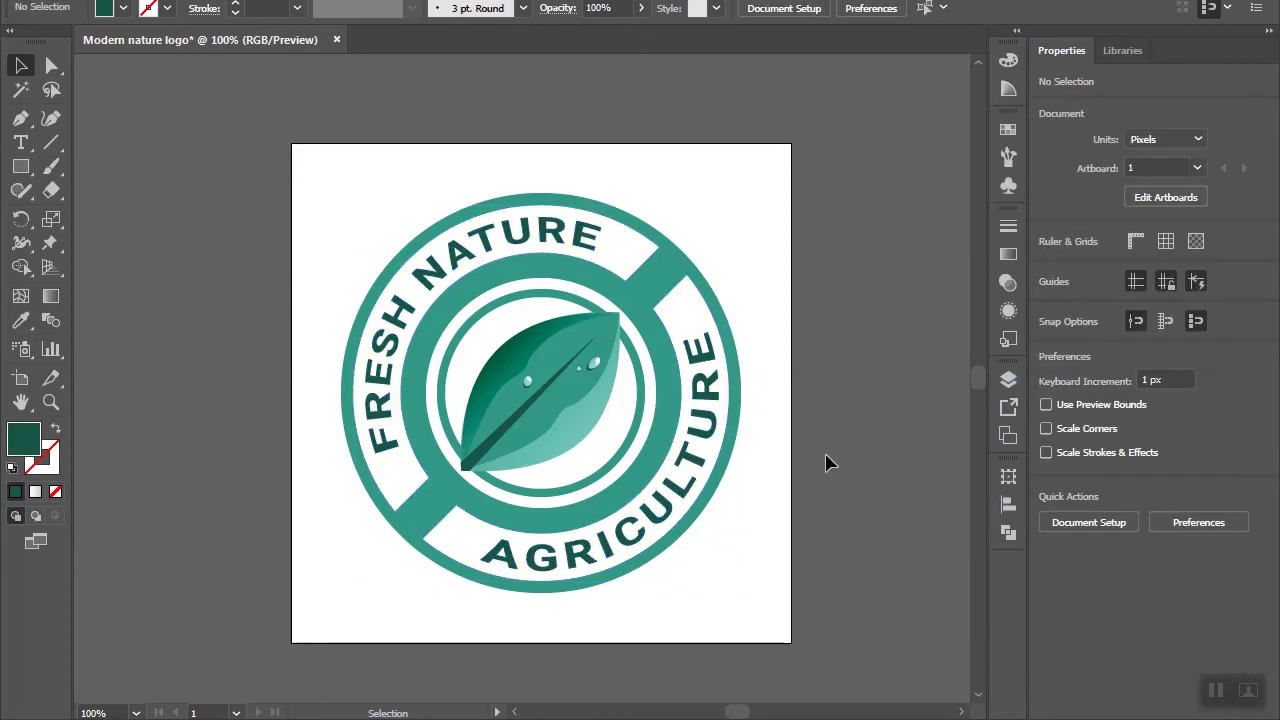
{"action": "scroll", "coordinate": [826, 462], "scroll_direction": "down", "scroll_amount": 1}
{"action": "scroll", "coordinate": [826, 462], "scroll_direction": "up", "scroll_amount": 1}
{"action": "scroll", "coordinate": [826, 462], "scroll_direction": "down", "scroll_amount": 1}
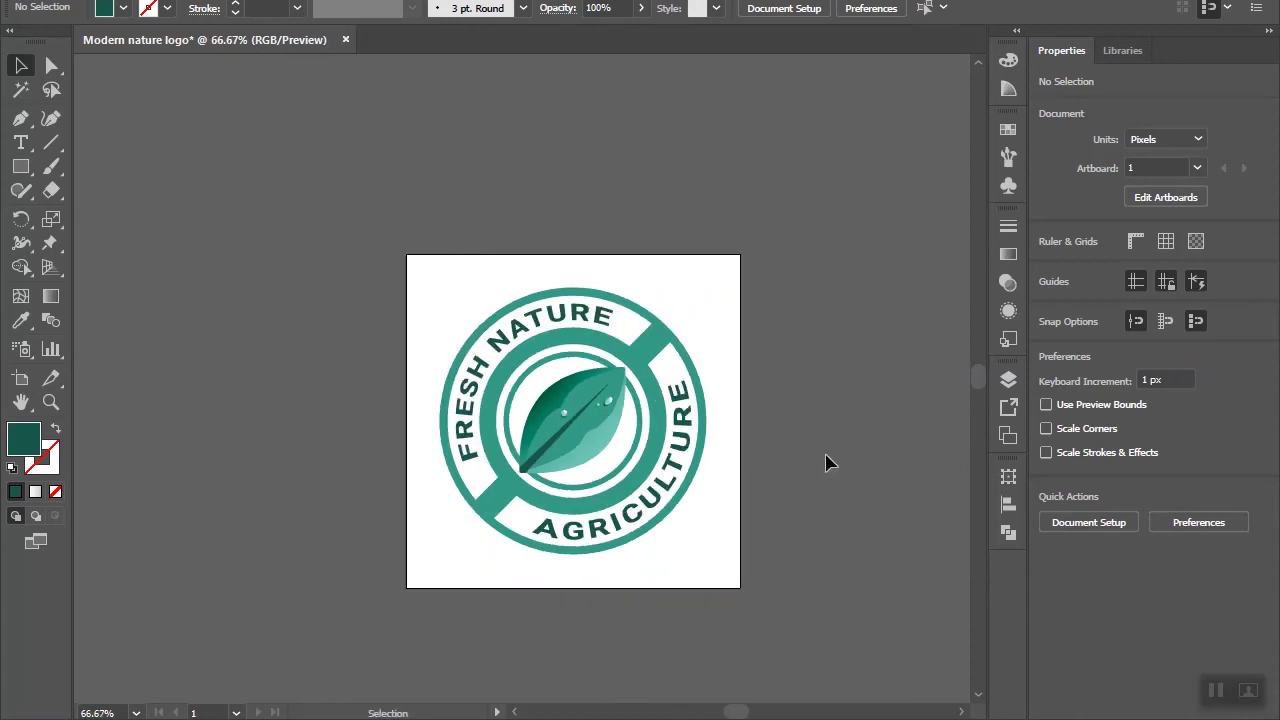
{"action": "scroll", "coordinate": [757, 457], "scroll_direction": "up", "scroll_amount": 1}
{"action": "scroll", "coordinate": [757, 457], "scroll_direction": "down", "scroll_amount": 1}
{"action": "scroll", "coordinate": [757, 457], "scroll_direction": "up", "scroll_amount": 1}
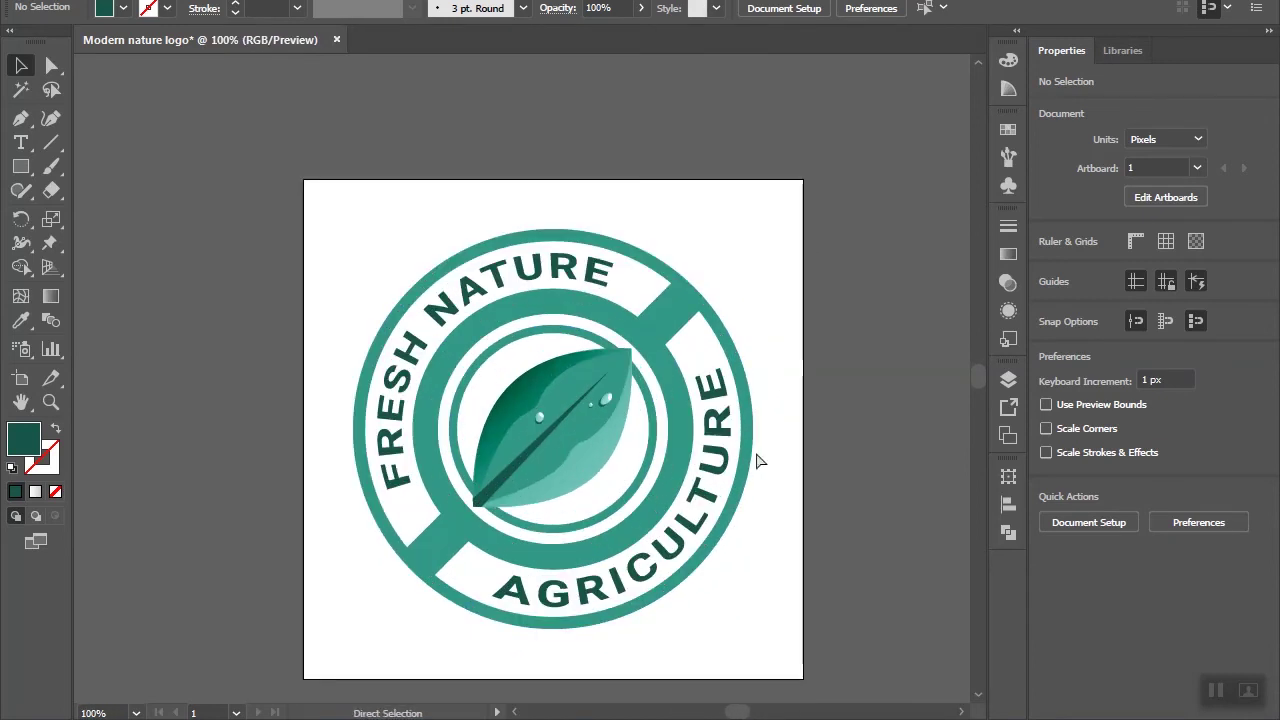
Step: Alt-drag a copy of the leaf and rotate it upright beside the original
{"action": "left_click", "coordinate": [585, 413]}
{"action": "left_click_drag", "start_coordinate": [562, 395], "coordinate": [516, 375]}
{"action": "mouse_move", "coordinate": [676, 383]}
{"action": "left_mouse_down"}
{"action": "mouse_move", "coordinate": [661, 447]}
{"action": "mouse_move", "coordinate": [640, 360]}
{"action": "left_mouse_up"}
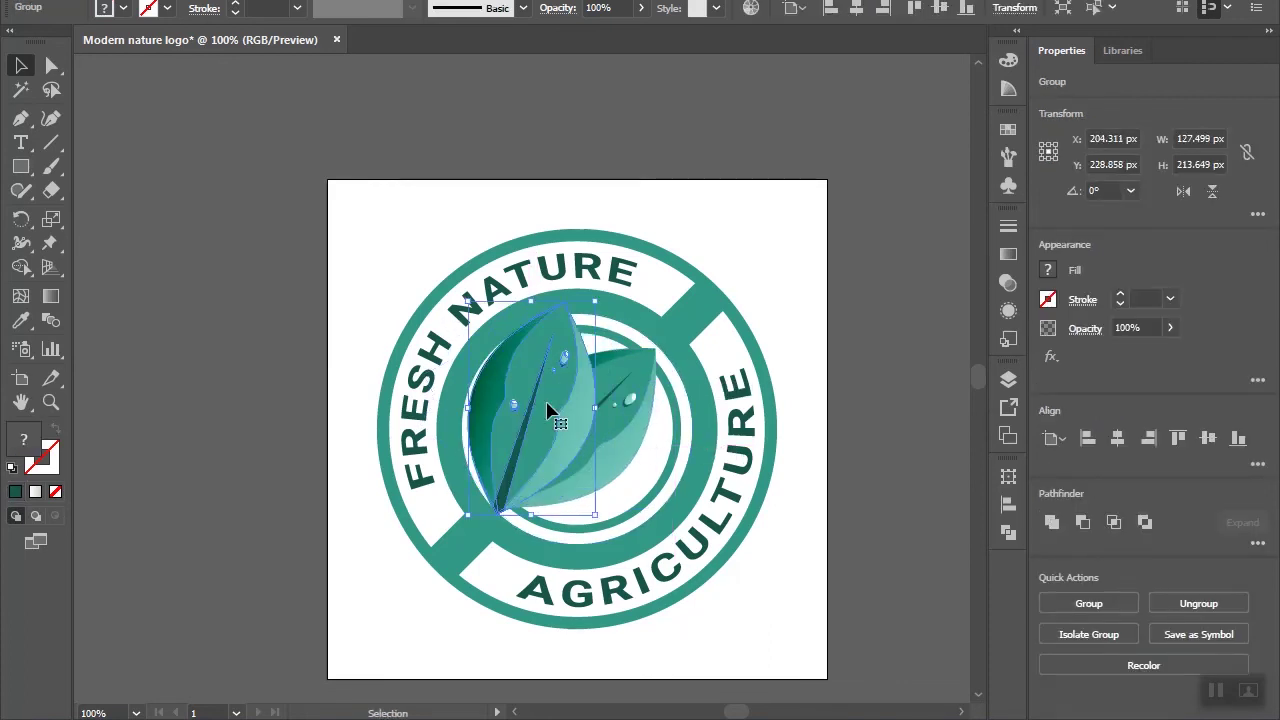
{"action": "left_click_drag", "start_coordinate": [551, 400], "coordinate": [571, 394]}
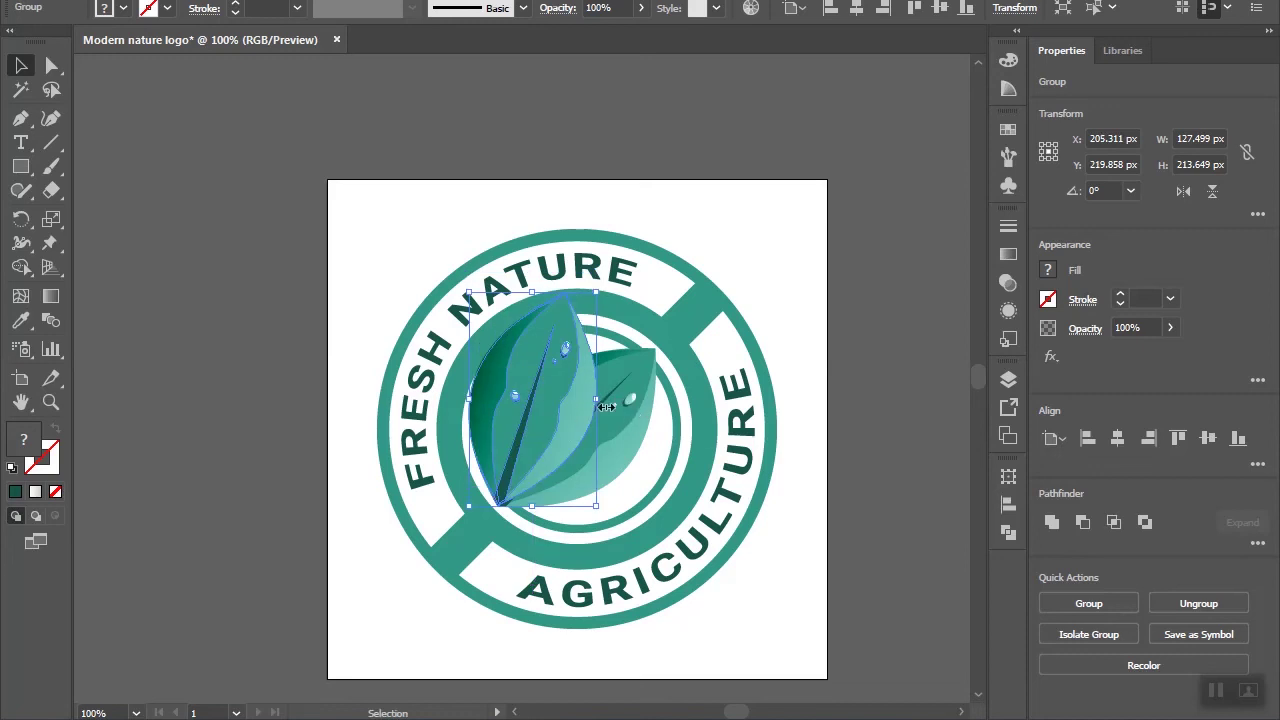
Step: Bring the right leaf in front of the upright copy and move both into the badge centre
{"action": "left_click", "coordinate": [634, 430]}
{"action": "key", "text": "ctrl+shift+bracketright"}
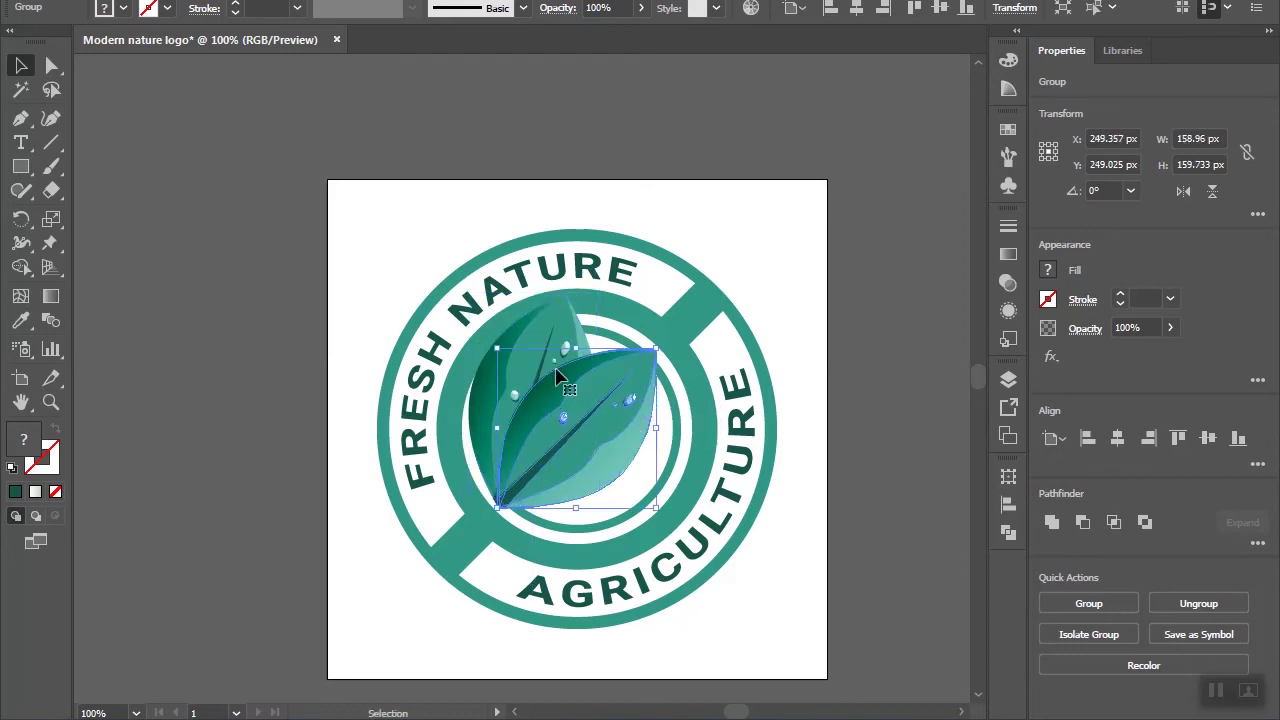
{"action": "left_click", "coordinate": [560, 371], "text": "shift"}
{"action": "left_click_drag", "start_coordinate": [586, 415], "coordinate": [608, 435]}
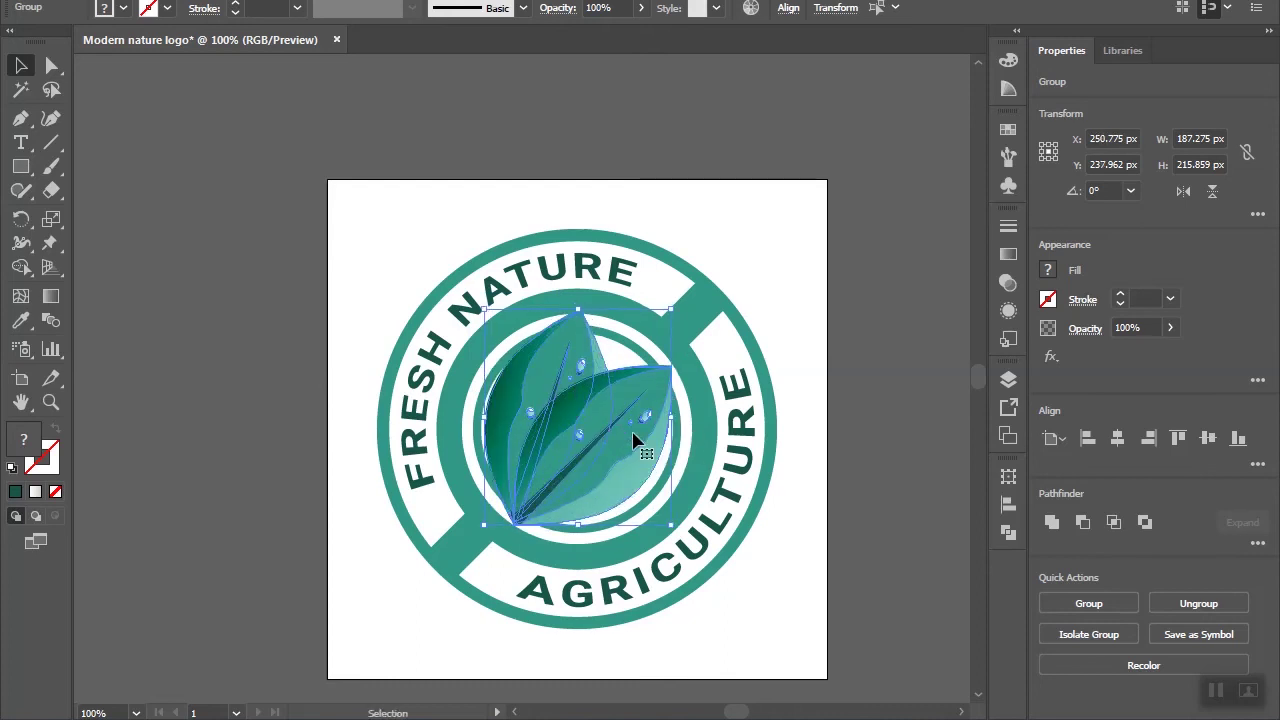
Step: Group the two leaves and centre the group horizontally in the badge
{"action": "right_click", "coordinate": [632, 436]}
{"action": "left_click", "coordinate": [708, 257]}
{"action": "left_click", "coordinate": [856, 8]}
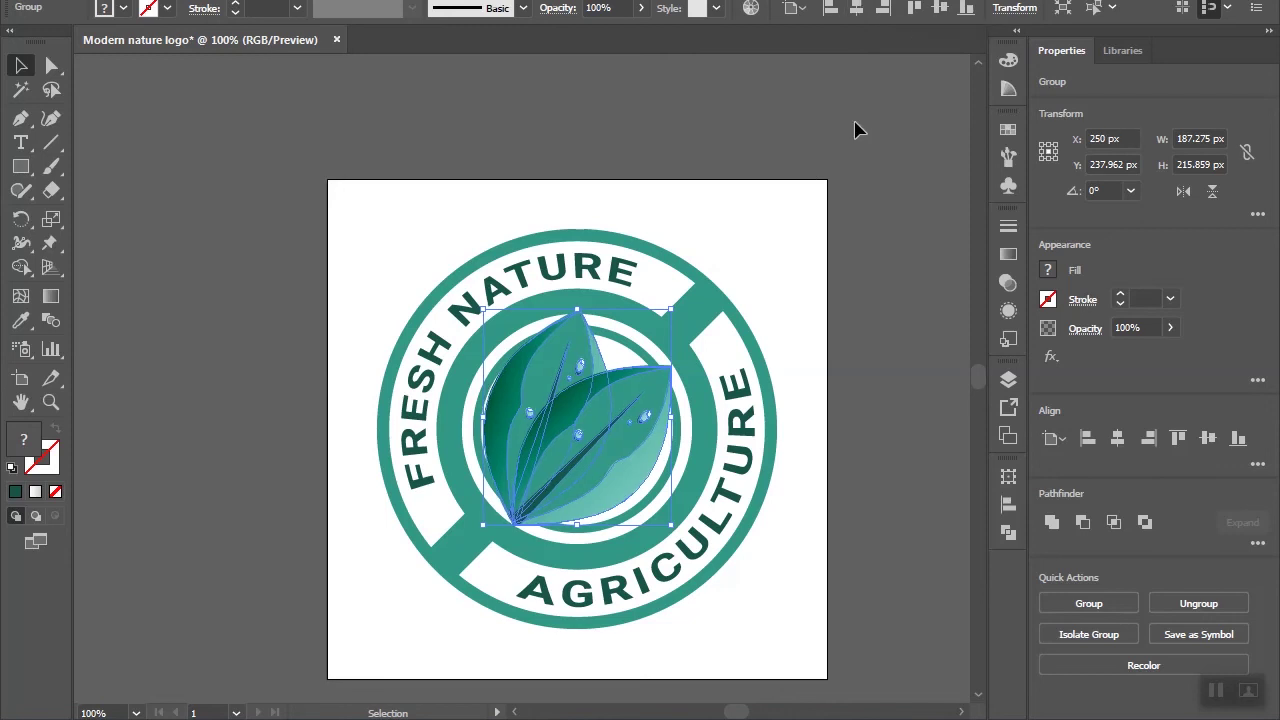
{"action": "left_click", "coordinate": [862, 260]}
{"action": "scroll", "coordinate": [829, 294], "scroll_direction": "down", "scroll_amount": 3}
{"action": "scroll", "coordinate": [651, 491], "scroll_direction": "up", "scroll_amount": 5}
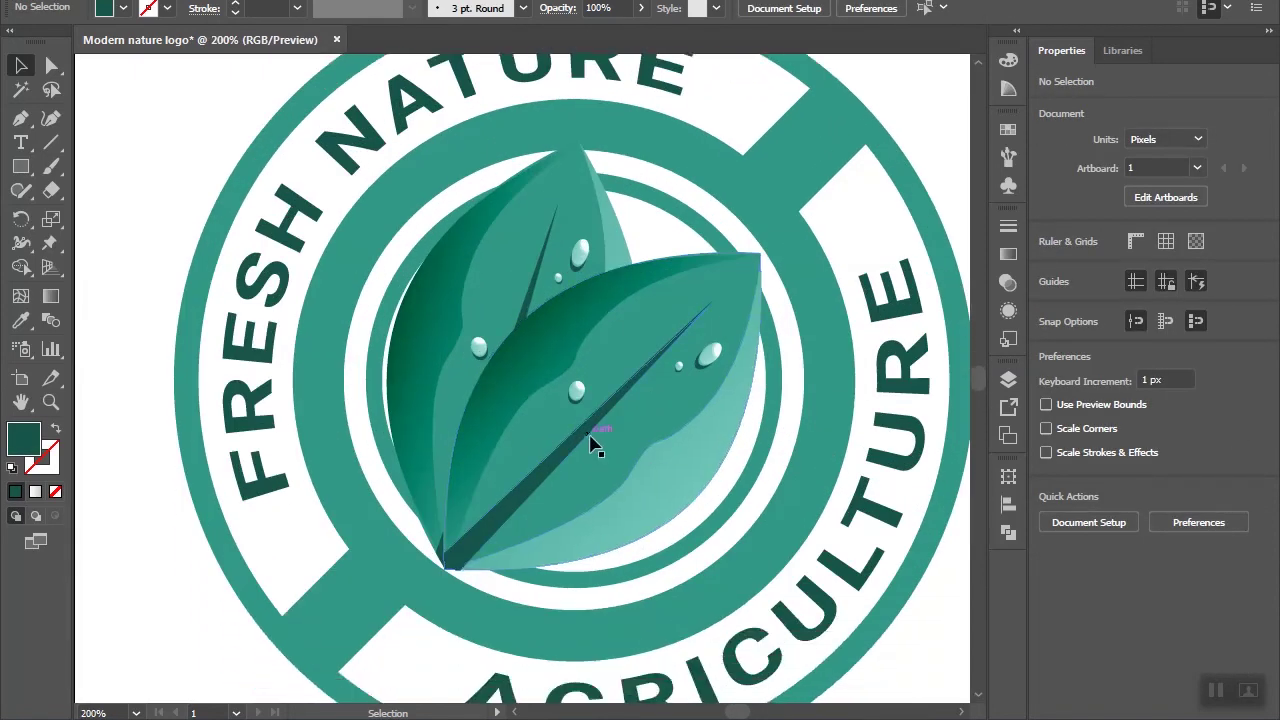
Step: Group the entire badge, shrink it to 224 px, and move it down and left
{"action": "scroll", "coordinate": [590, 445], "scroll_direction": "up", "scroll_amount": 2}
{"action": "scroll", "coordinate": [480, 423], "scroll_direction": "down", "scroll_amount": 5}
{"action": "key", "text": "ctrl+a"}
{"action": "right_click", "coordinate": [700, 514]}
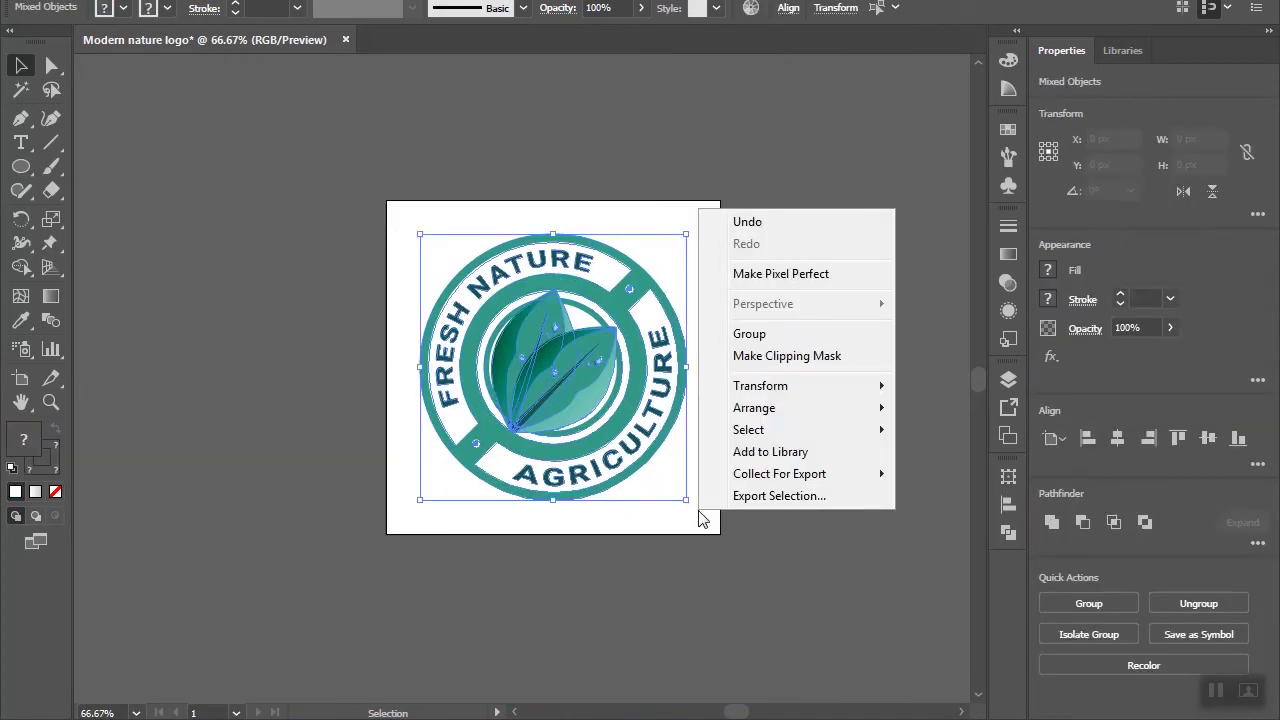
{"action": "left_click", "coordinate": [756, 334]}
{"action": "left_click_drag", "start_coordinate": [686, 500], "coordinate": [571, 384]}
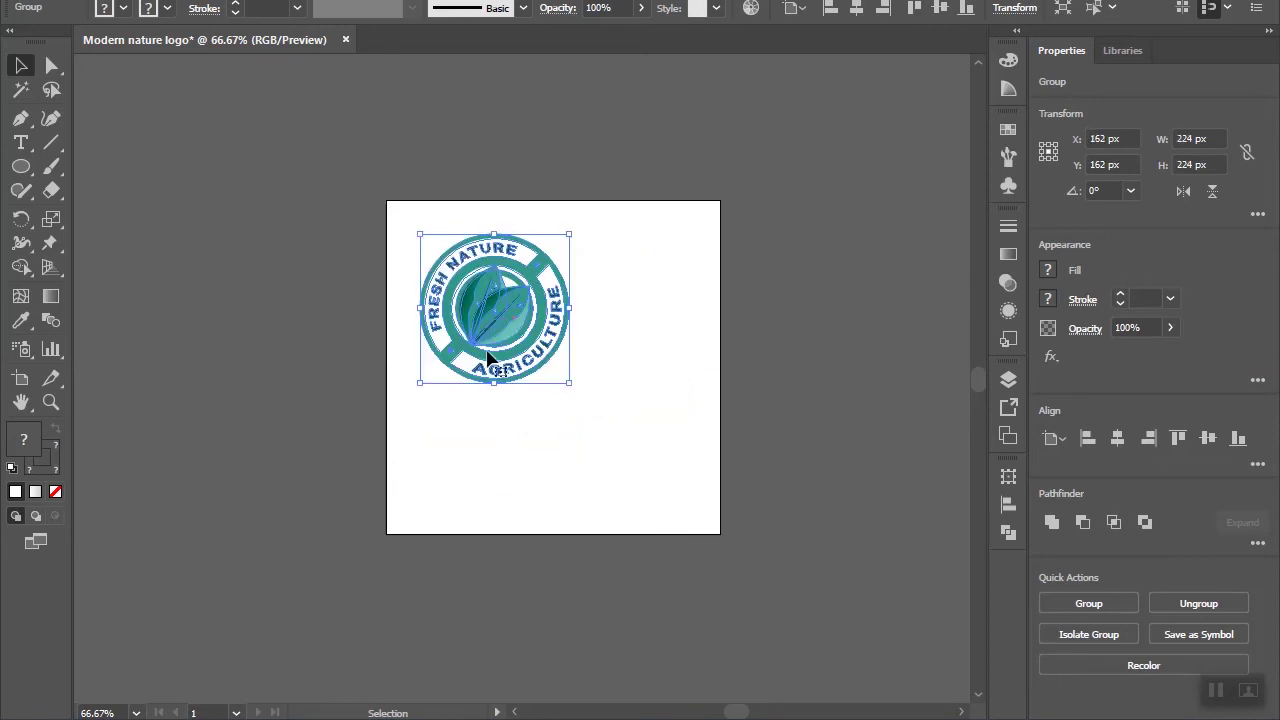
{"action": "key", "text": "ctrl+1"}
{"action": "left_click_drag", "start_coordinate": [493, 327], "coordinate": [487, 404]}
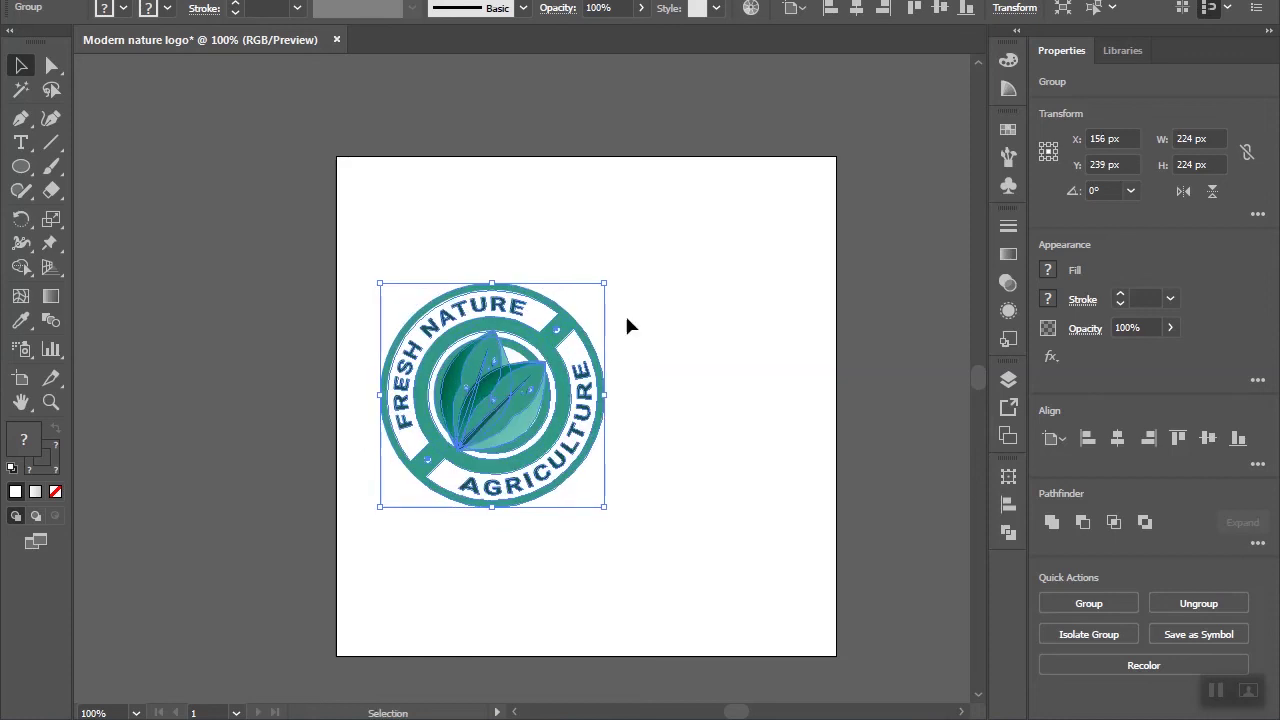
{"action": "left_click", "coordinate": [557, 247]}
Step: Inside the badge group, Alt-drag a copy of the leaf pair out to the badge's right
{"action": "double_click", "coordinate": [515, 392]}
{"action": "left_click", "coordinate": [515, 392]}
{"action": "left_click_drag", "start_coordinate": [463, 415], "coordinate": [706, 418]}
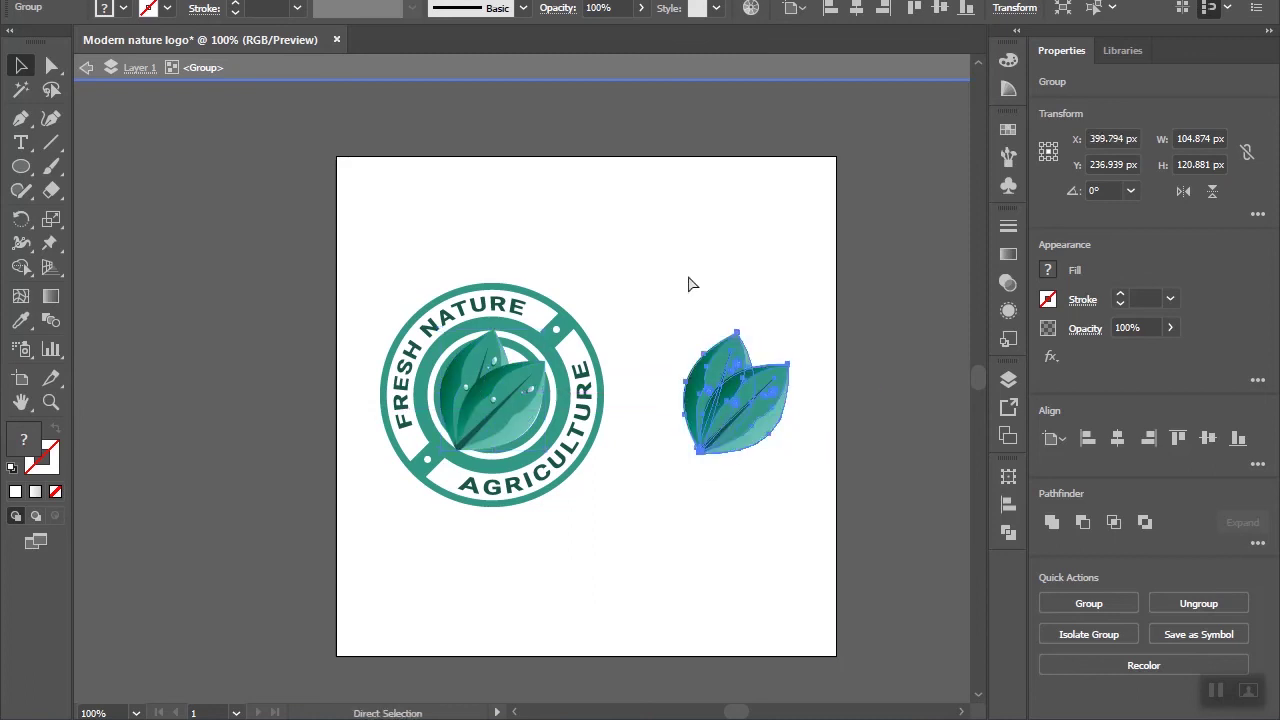
{"action": "left_click_drag", "start_coordinate": [551, 400], "coordinate": [765, 423]}
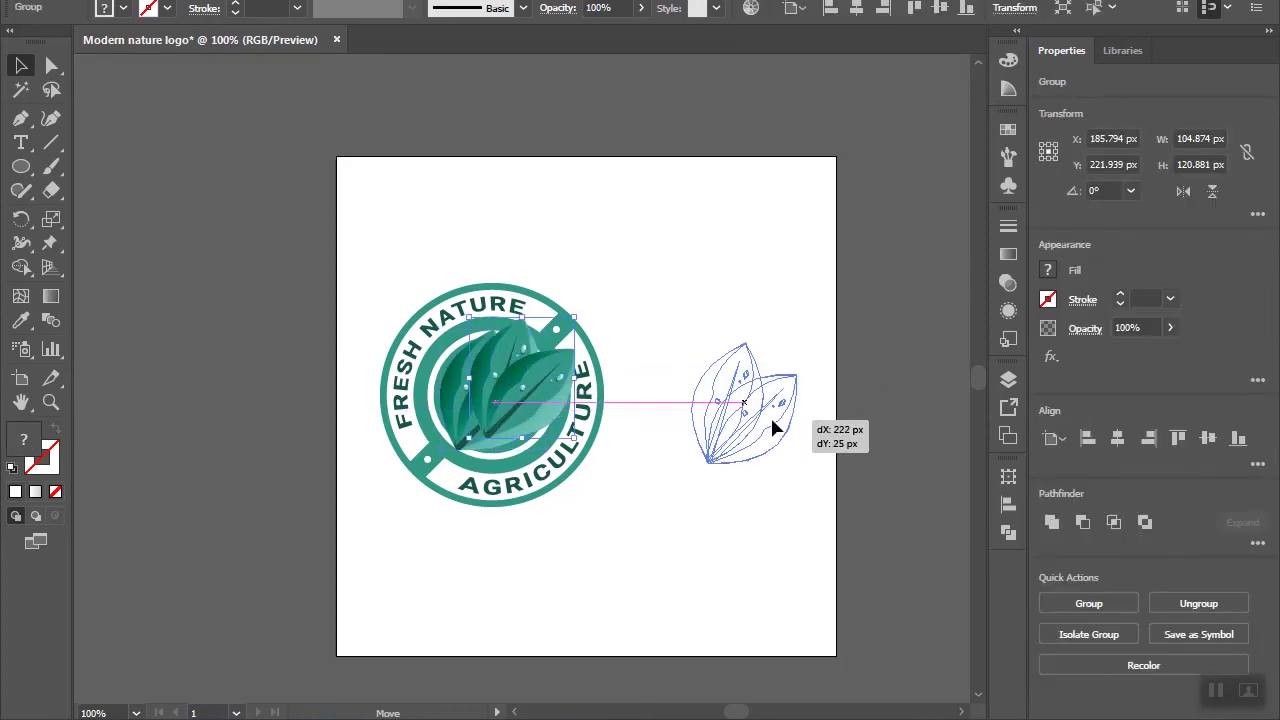
{"action": "left_click", "coordinate": [711, 255]}
Step: Type FRESH NATURE below the leaf copy and enlarge it to about 216 px wide
{"action": "key", "text": "t"}
{"action": "left_click", "coordinate": [704, 547]}
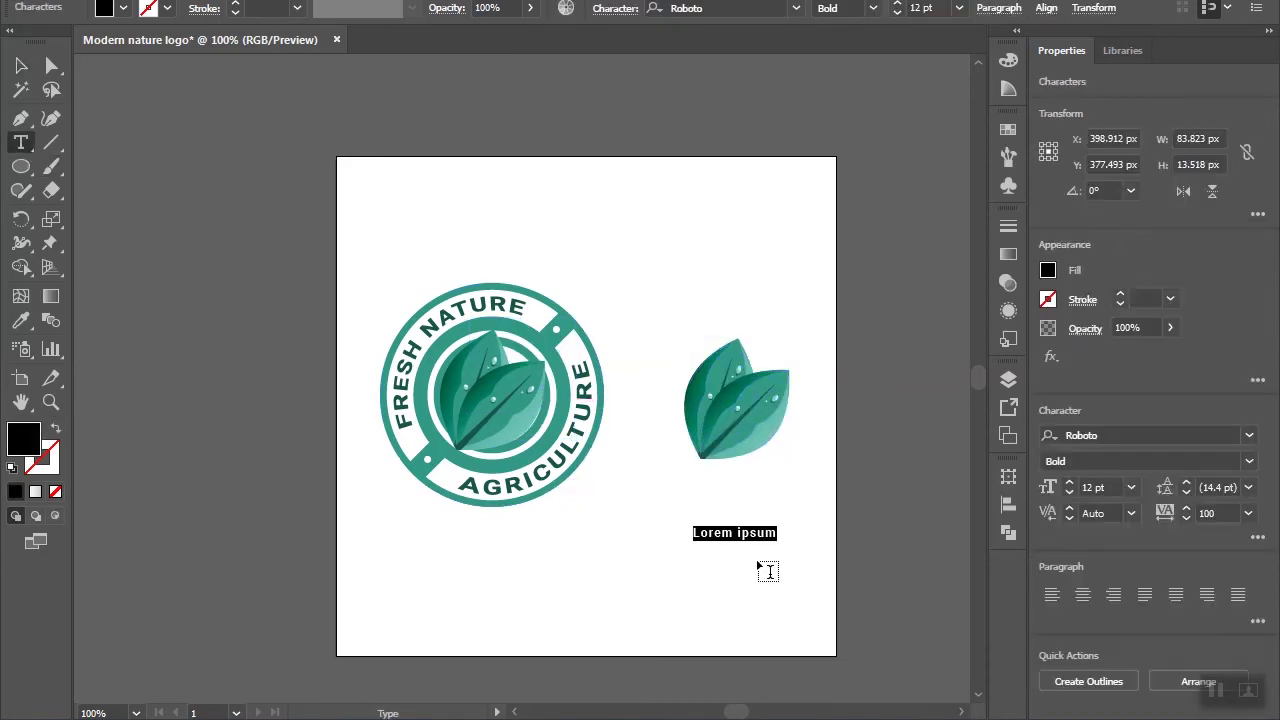
{"action": "type", "text": "F"}
{"action": "key", "text": "BackSpace"}
{"action": "key", "text": "BackSpace"}
{"action": "type", "text": "RESH NATURE"}
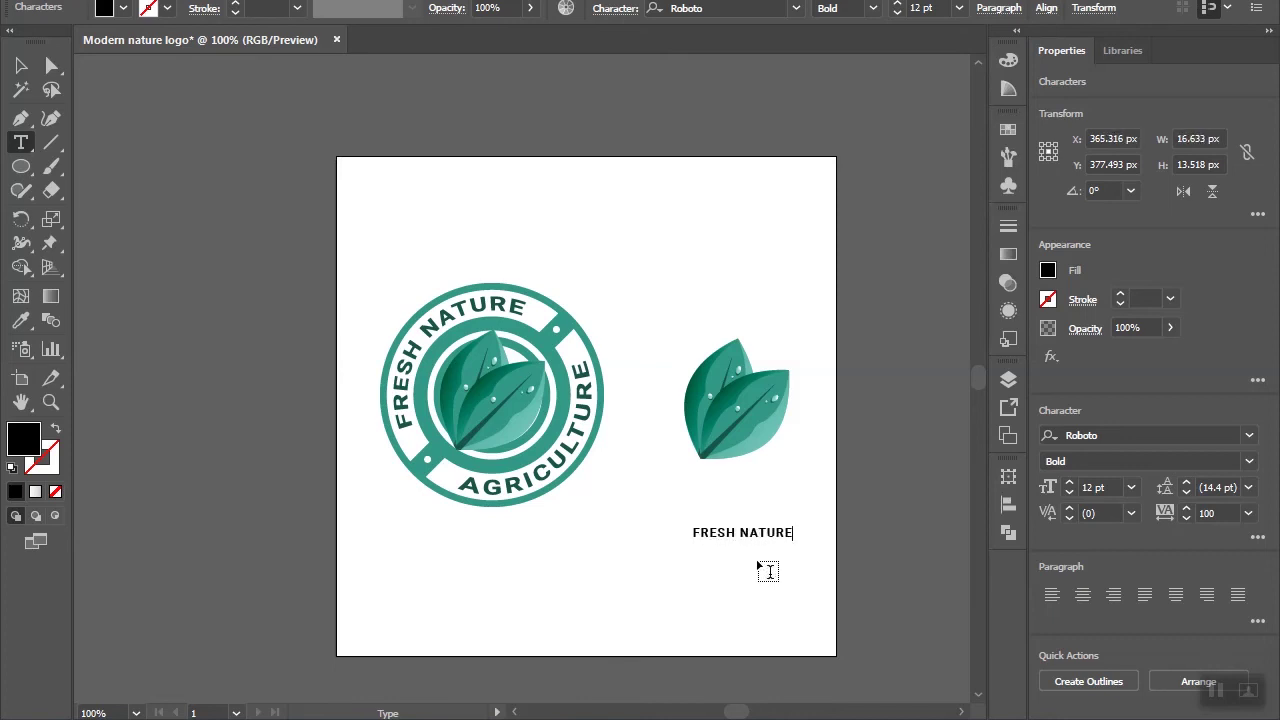
{"action": "left_click", "coordinate": [21, 65]}
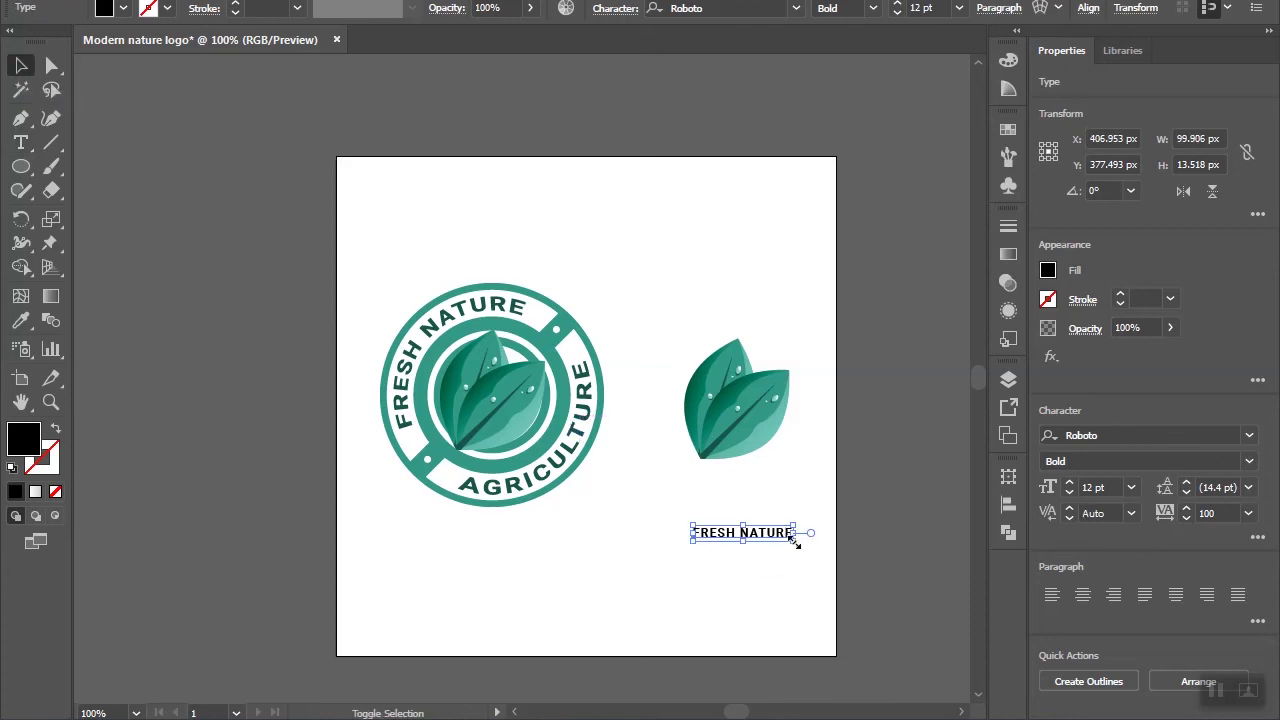
{"action": "left_click_drag", "start_coordinate": [795, 540], "coordinate": [851, 547]}
{"action": "mouse_move", "coordinate": [770, 532]}
{"action": "left_mouse_down"}
{"action": "mouse_move", "coordinate": [750, 491]}
{"action": "mouse_move", "coordinate": [754, 527]}
{"action": "left_mouse_up"}
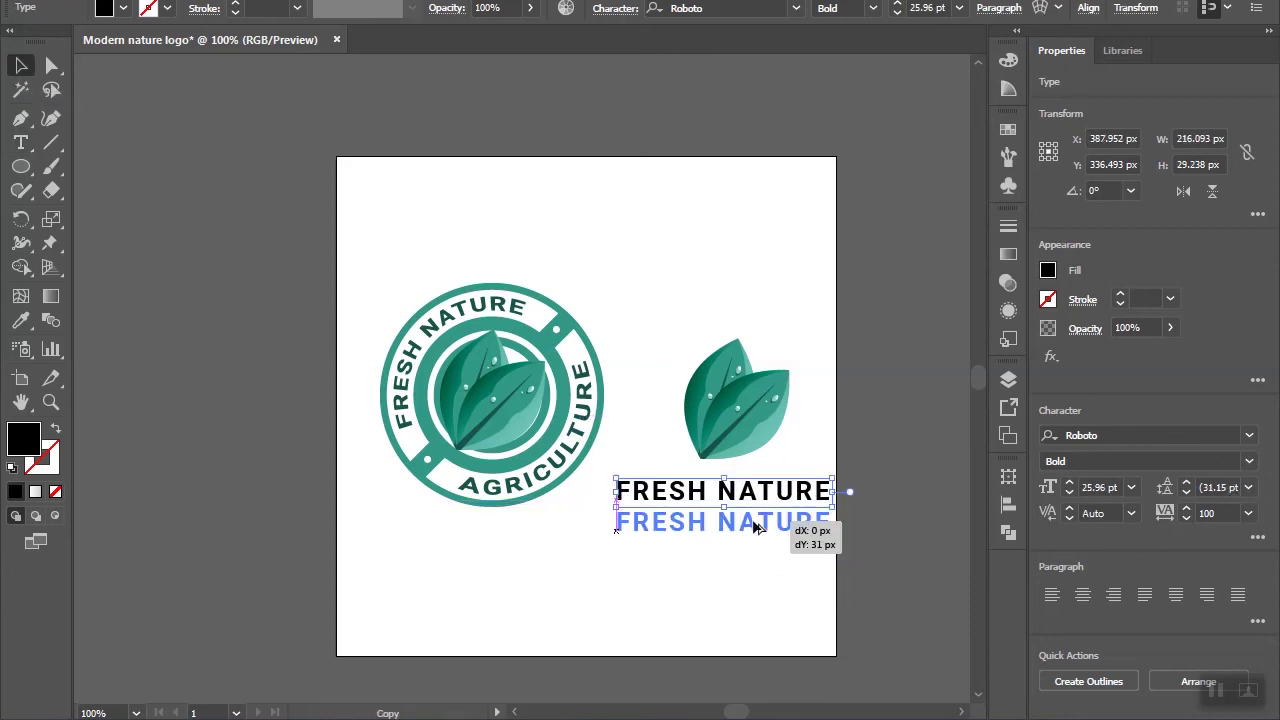
Step: Retype the duplicated line as AGRICULTURE and move the round badge off the artboard to the left
{"action": "triple_click", "coordinate": [753, 519]}
{"action": "type", "text": "AG"}
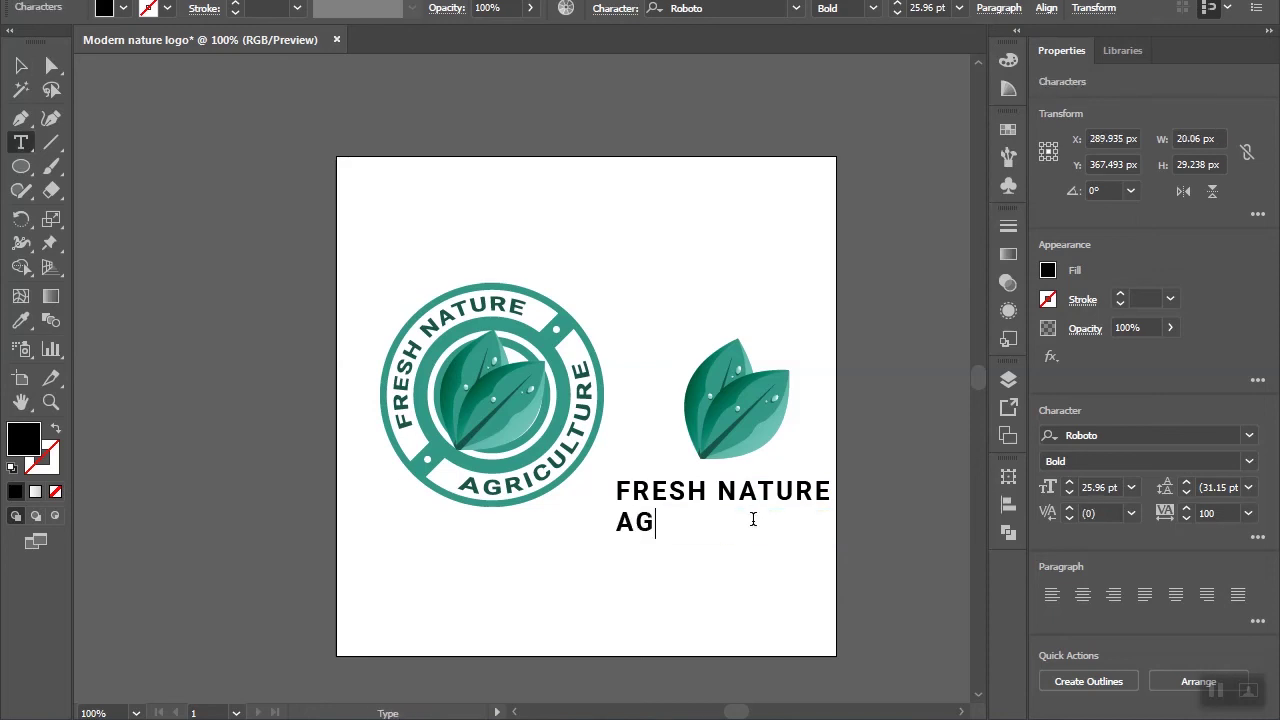
{"action": "type", "text": "RICULTURE"}
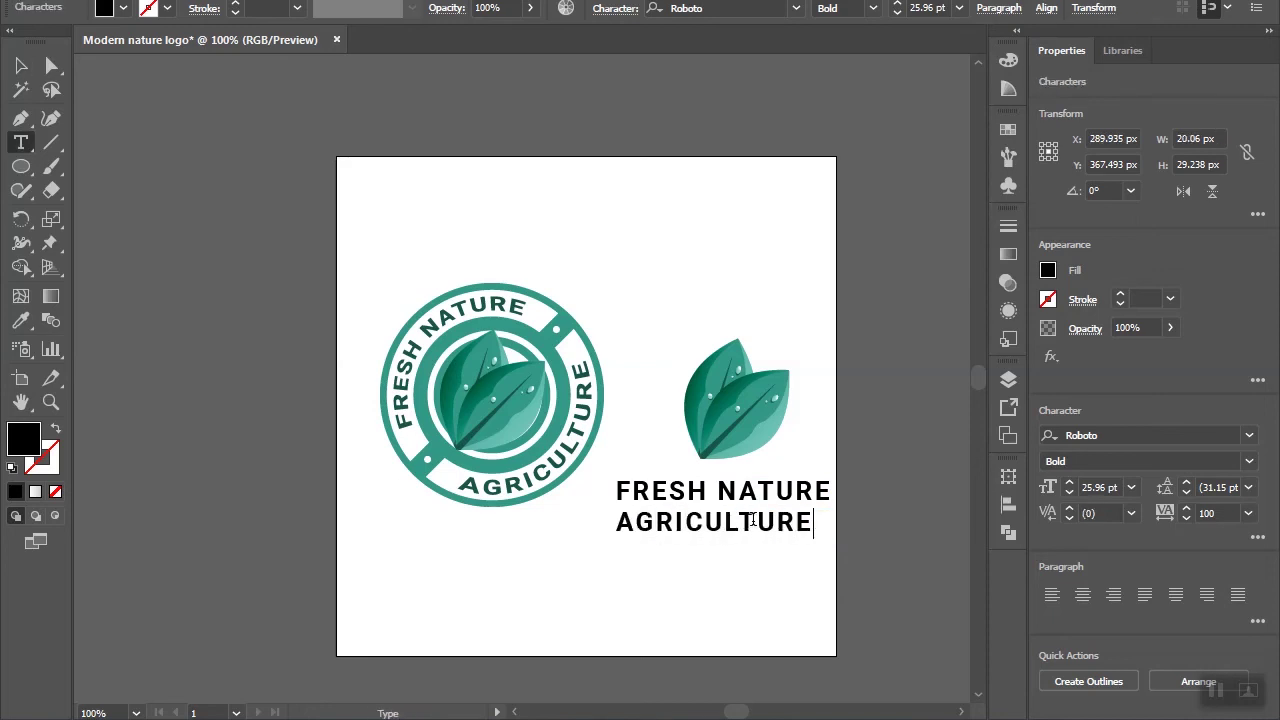
{"action": "left_click", "coordinate": [21, 66]}
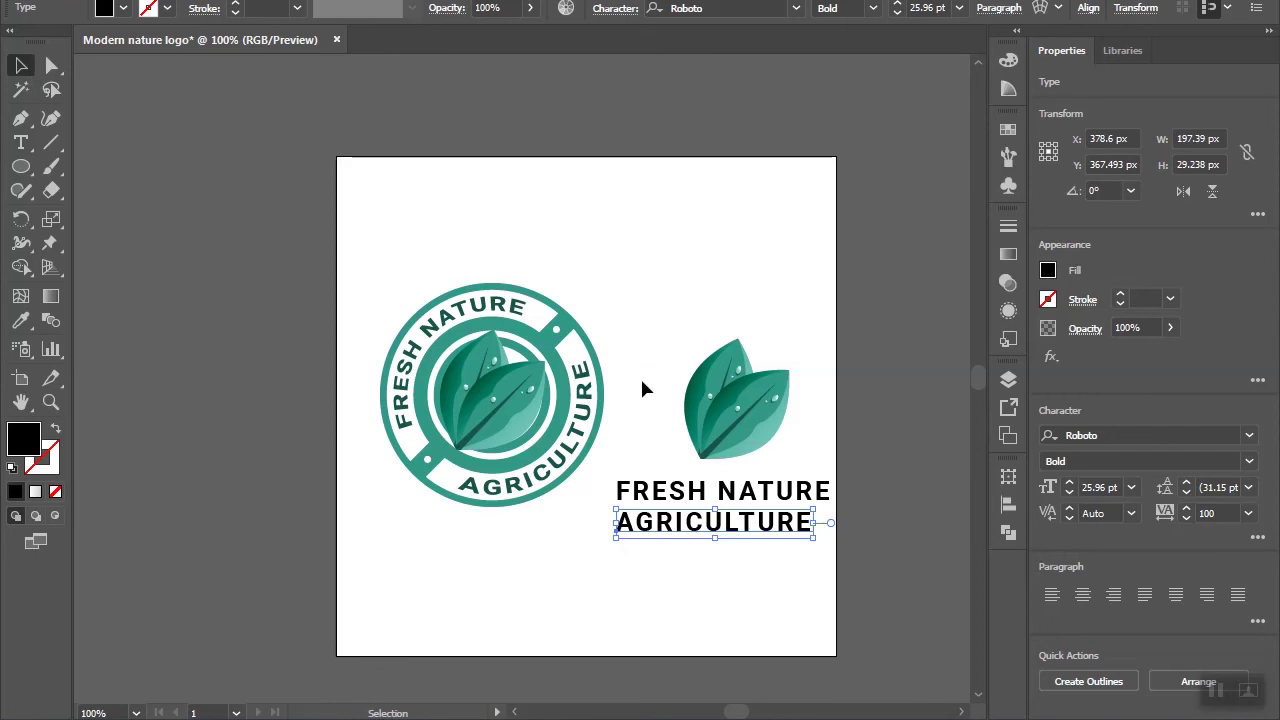
{"action": "left_click", "coordinate": [518, 355]}
{"action": "mouse_move", "coordinate": [510, 371]}
{"action": "left_mouse_down"}
{"action": "mouse_move", "coordinate": [494, 274]}
{"action": "mouse_move", "coordinate": [209, 343]}
{"action": "left_mouse_up"}
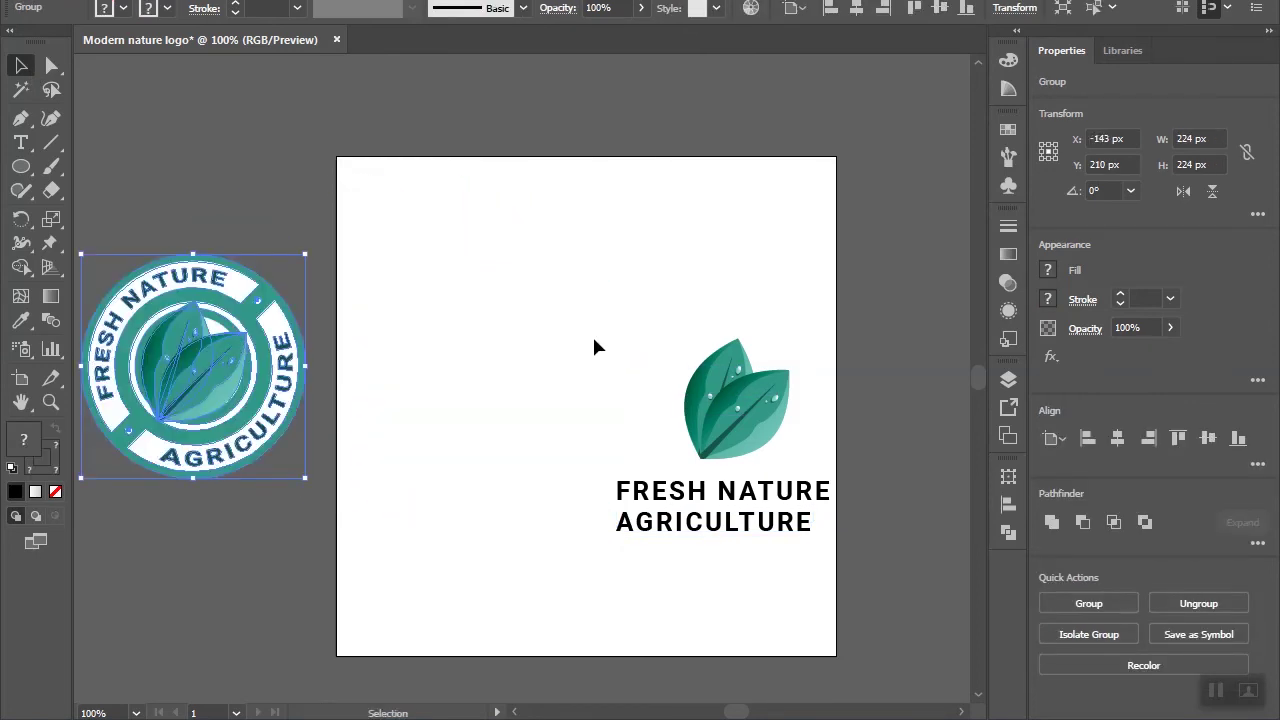
Step: Centre the leaf copy and both text lines horizontally on the artboard
{"action": "left_click", "coordinate": [703, 418]}
{"action": "left_click", "coordinate": [856, 7]}
{"action": "left_click", "coordinate": [731, 518]}
{"action": "left_click", "coordinate": [1046, 8]}
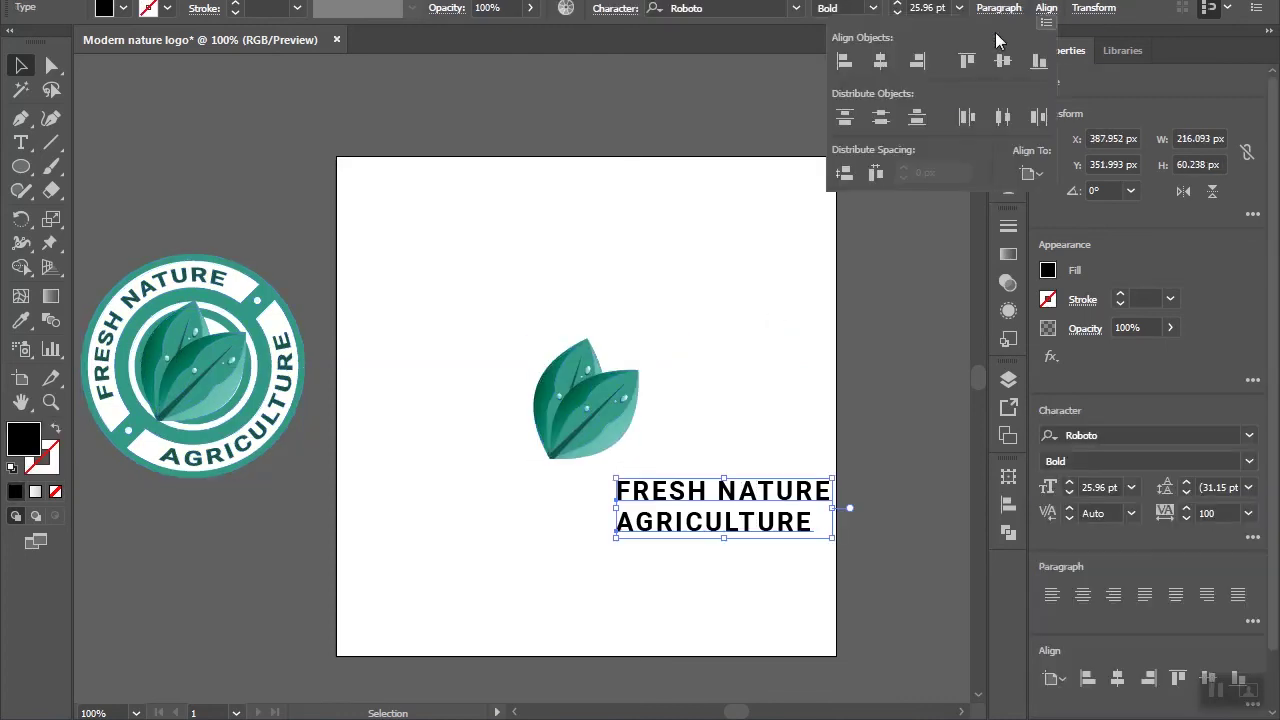
{"action": "left_click", "coordinate": [889, 58]}
{"action": "left_click", "coordinate": [744, 356]}
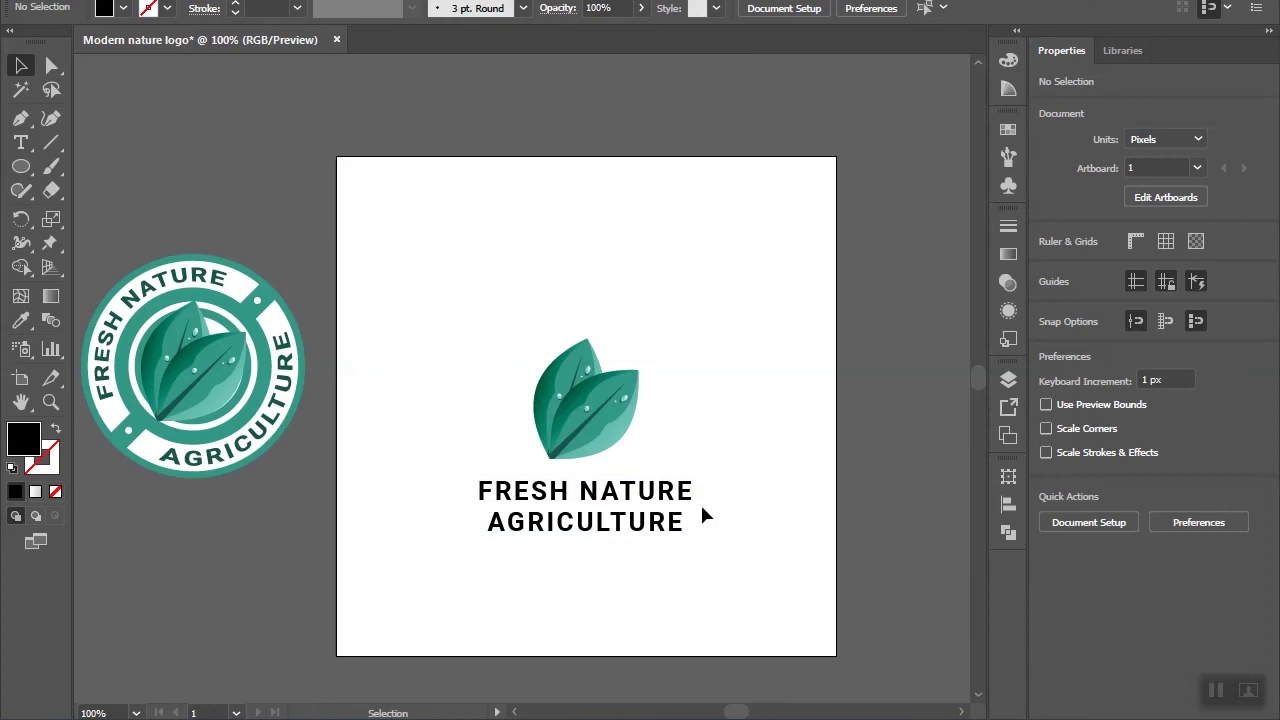
{"action": "scroll", "coordinate": [634, 494], "scroll_direction": "up", "scroll_amount": 1}
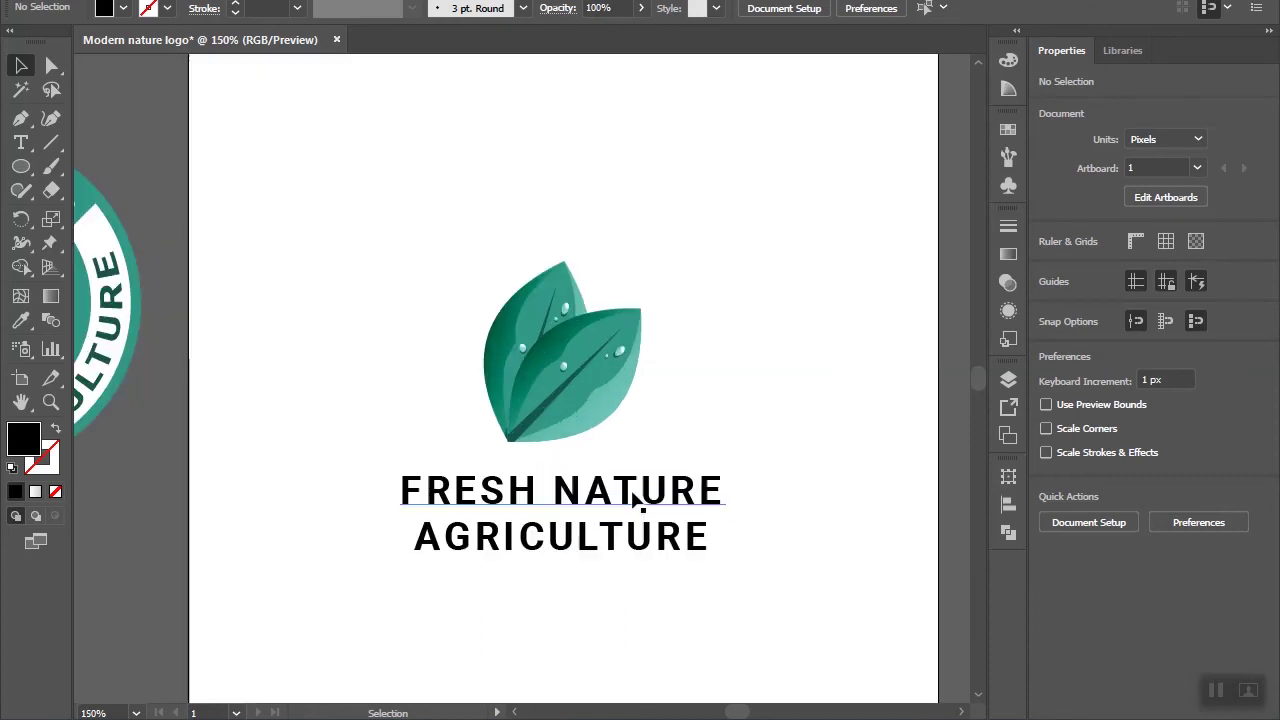
Step: Set AGRICULTURE to 14 pt with 500 tracking and tuck it under FRESH NATURE
{"action": "left_click", "coordinate": [548, 543]}
{"action": "left_click", "coordinate": [958, 8]}
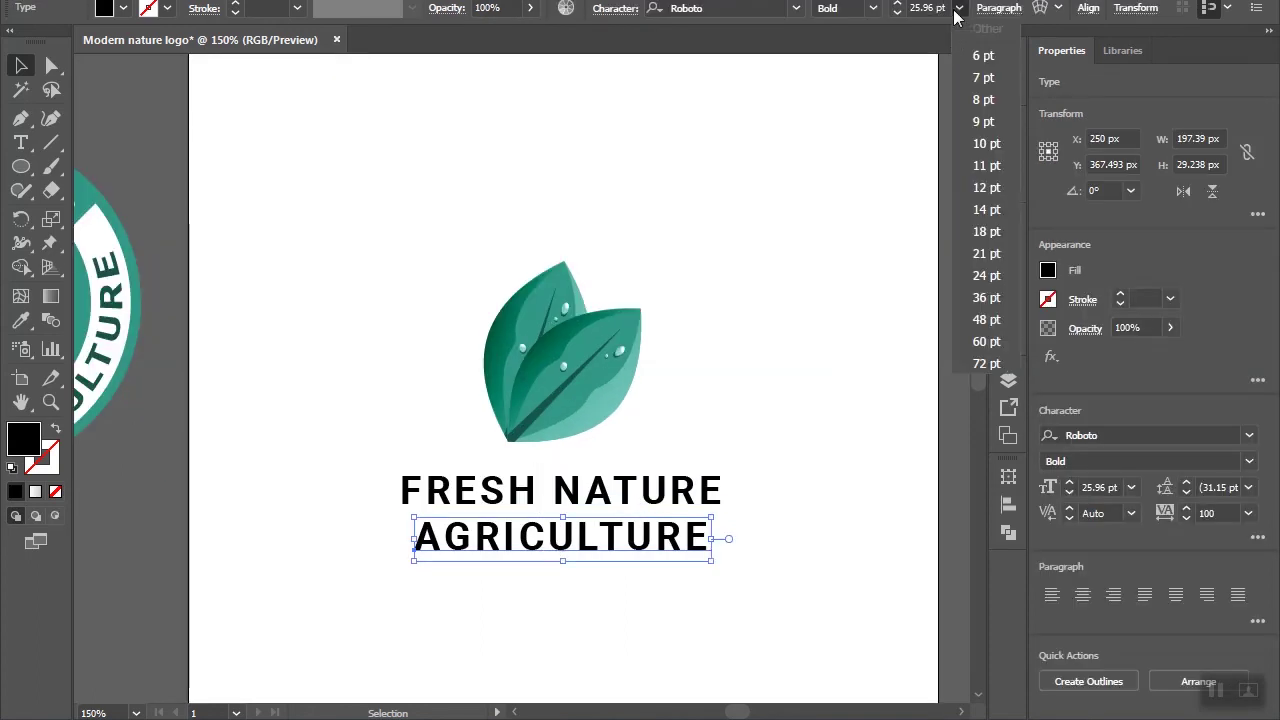
{"action": "left_click", "coordinate": [975, 209]}
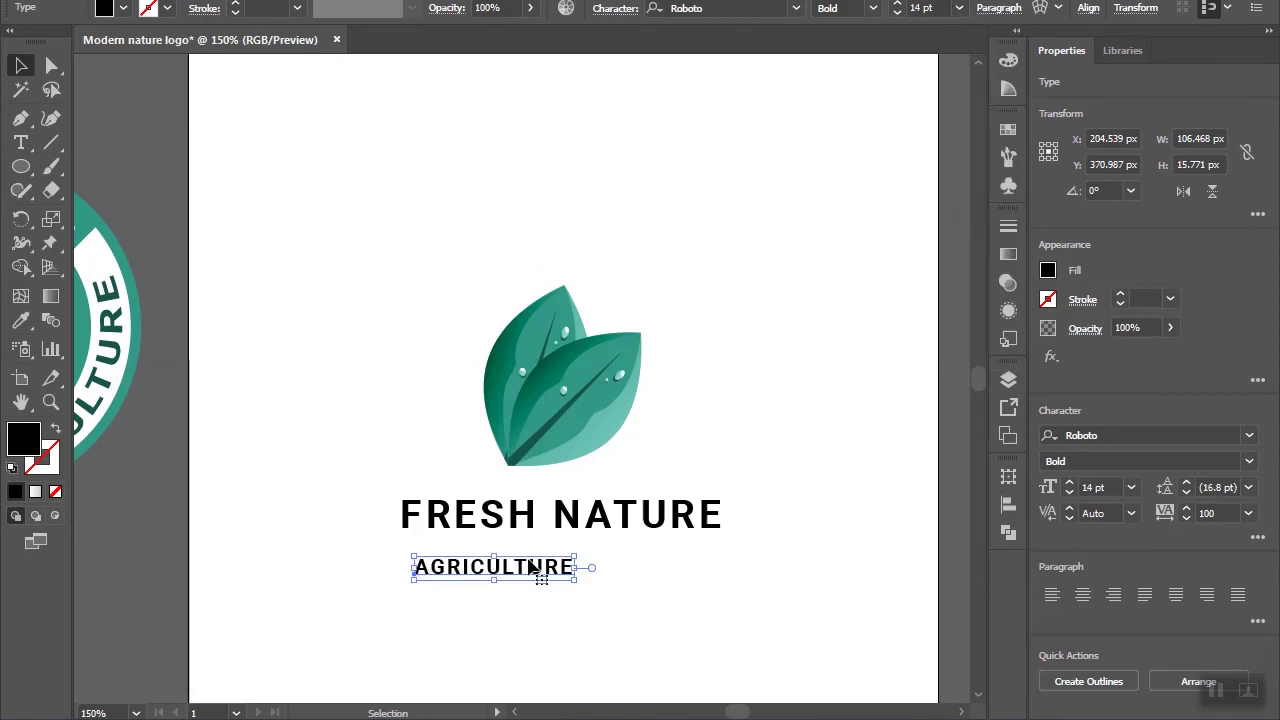
{"action": "type", "text": "500"}
{"action": "key", "text": "Return"}
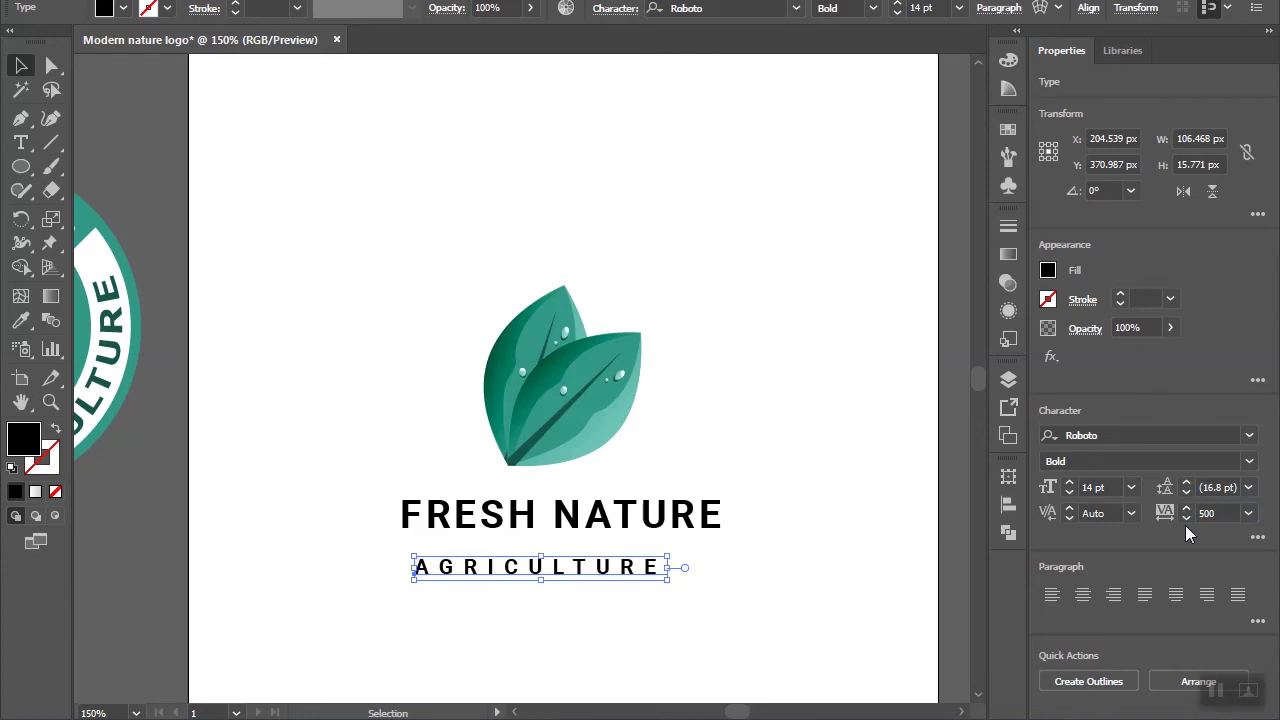
{"action": "left_click_drag", "start_coordinate": [607, 570], "coordinate": [622, 547]}
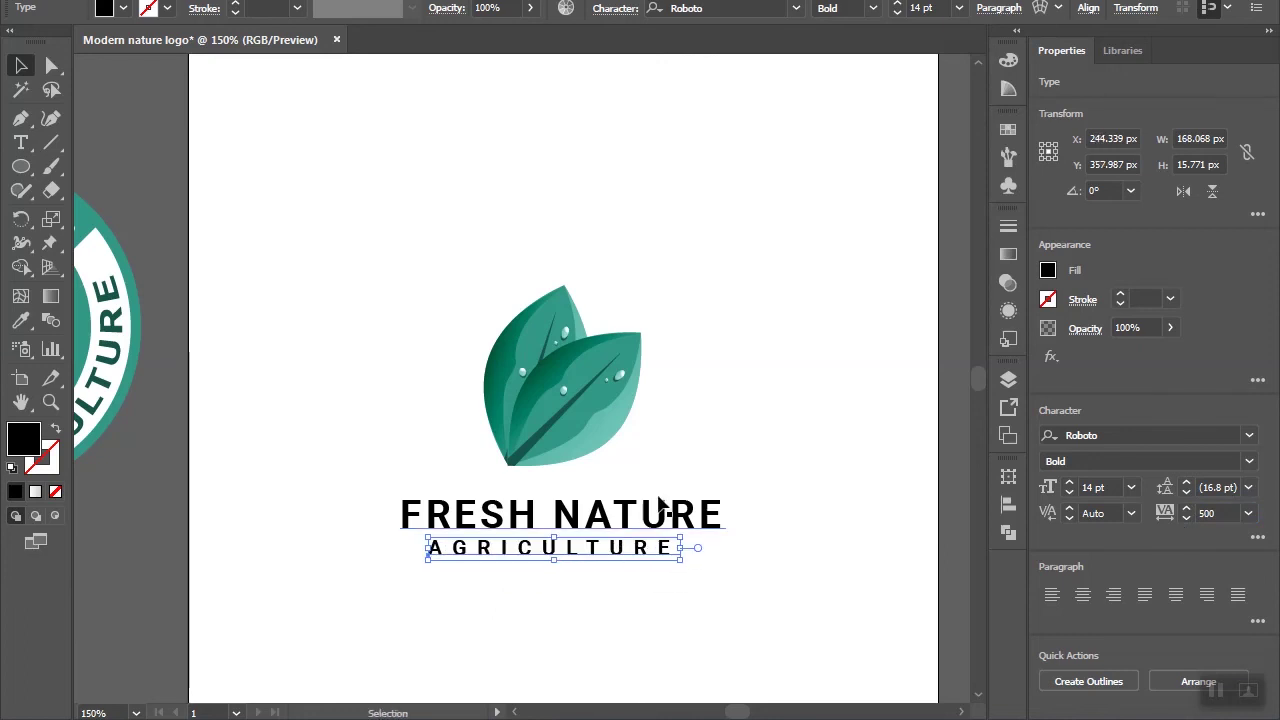
{"action": "left_click", "coordinate": [524, 516]}
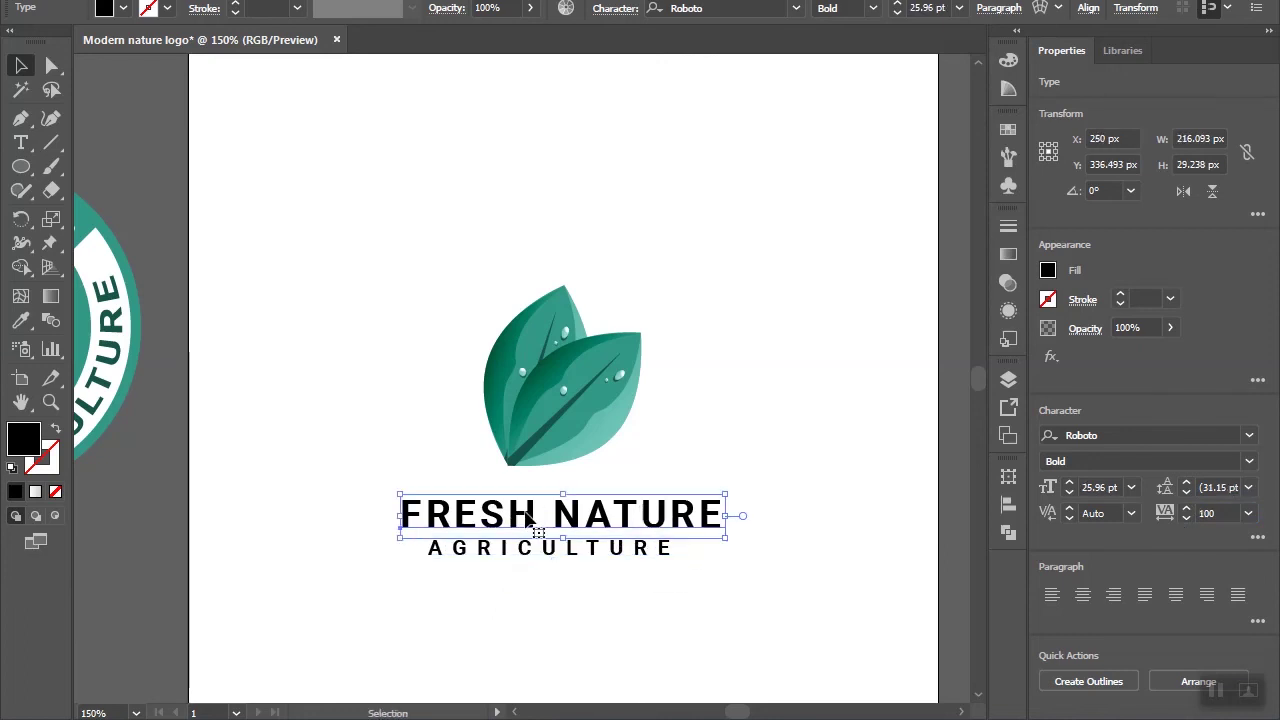
Step: Set the word FRESH to Roboto Regular, leaving NATURE bold
{"action": "double_click", "coordinate": [527, 516]}
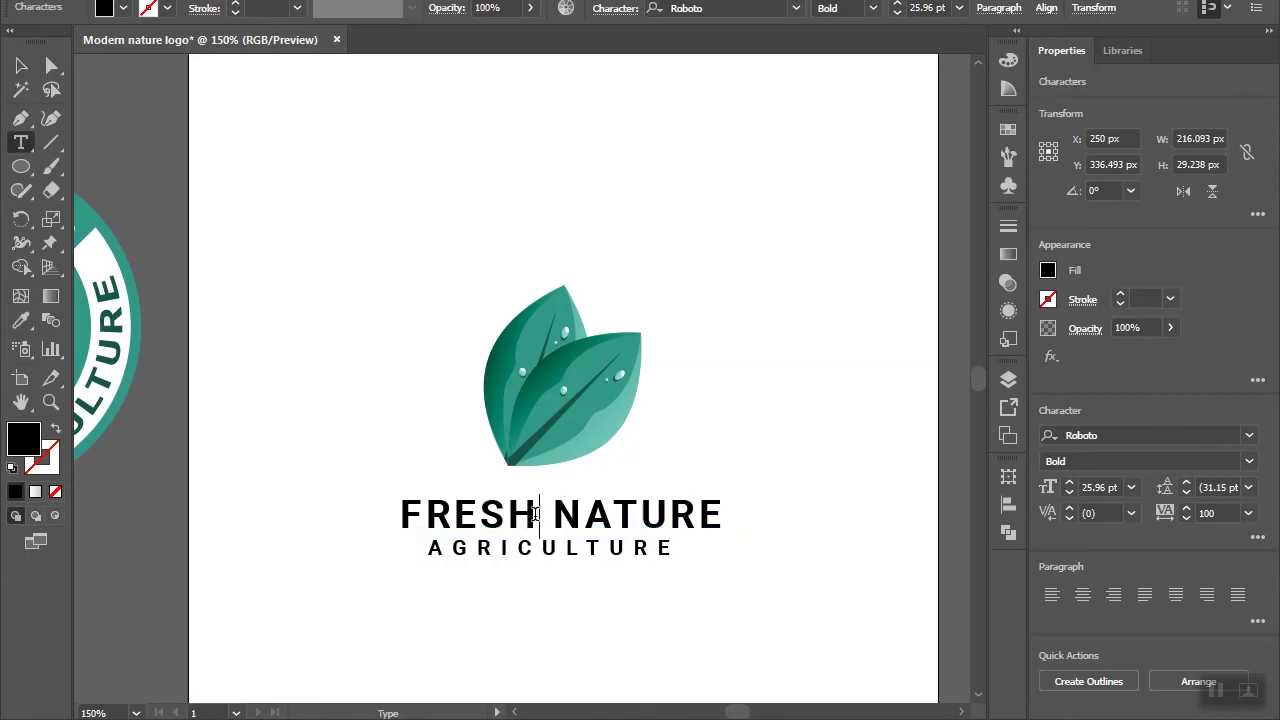
{"action": "key", "text": "ctrl+shift+Left"}
{"action": "left_click", "coordinate": [870, 8]}
{"action": "left_click", "coordinate": [840, 24]}
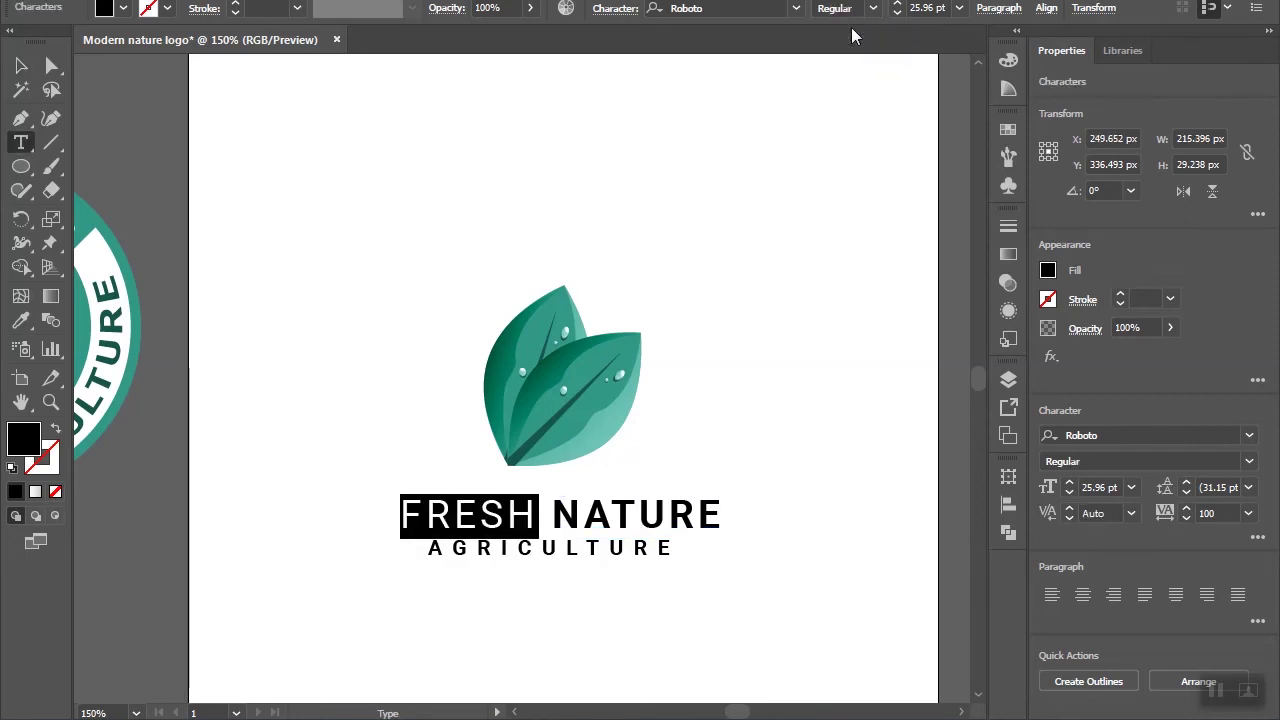
{"action": "left_click", "coordinate": [22, 65]}
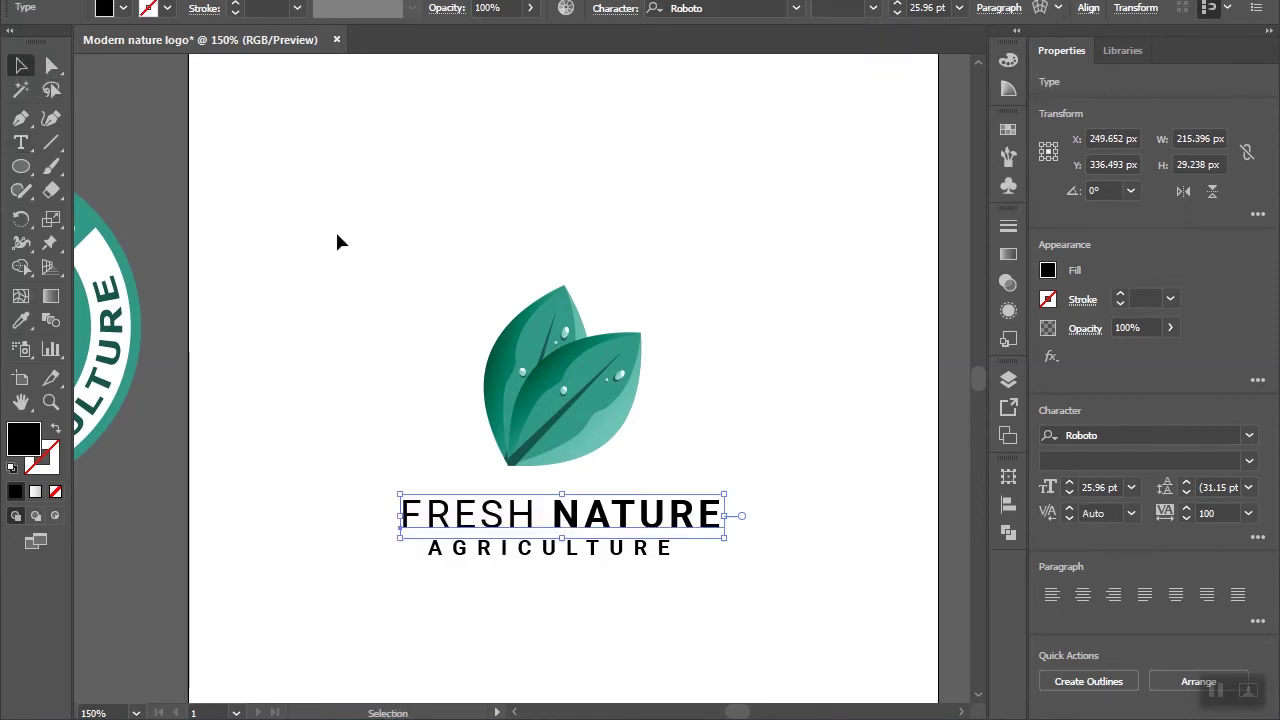
{"action": "left_click", "coordinate": [340, 234]}
Step: Horizontally centre AGRICULTURE and FRESH NATURE under each other, then zoom to 100%
{"action": "left_click", "coordinate": [566, 548]}
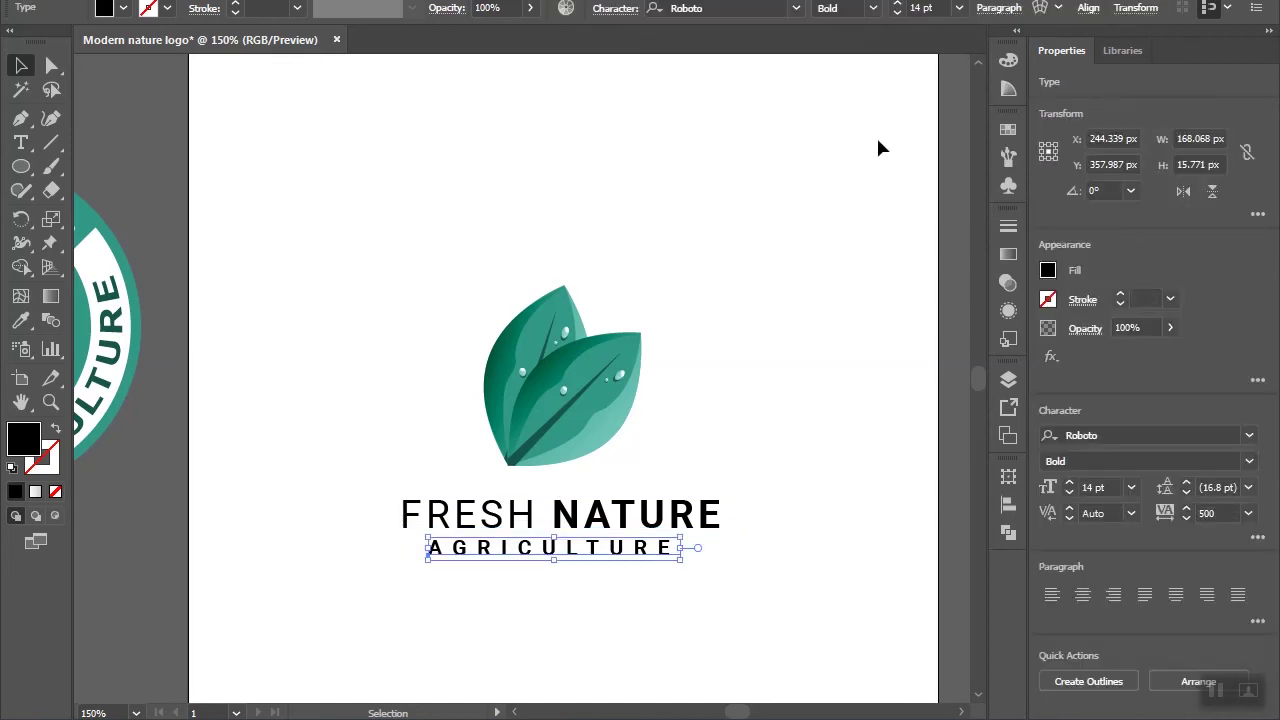
{"action": "left_click", "coordinate": [1088, 8]}
{"action": "left_click", "coordinate": [922, 61]}
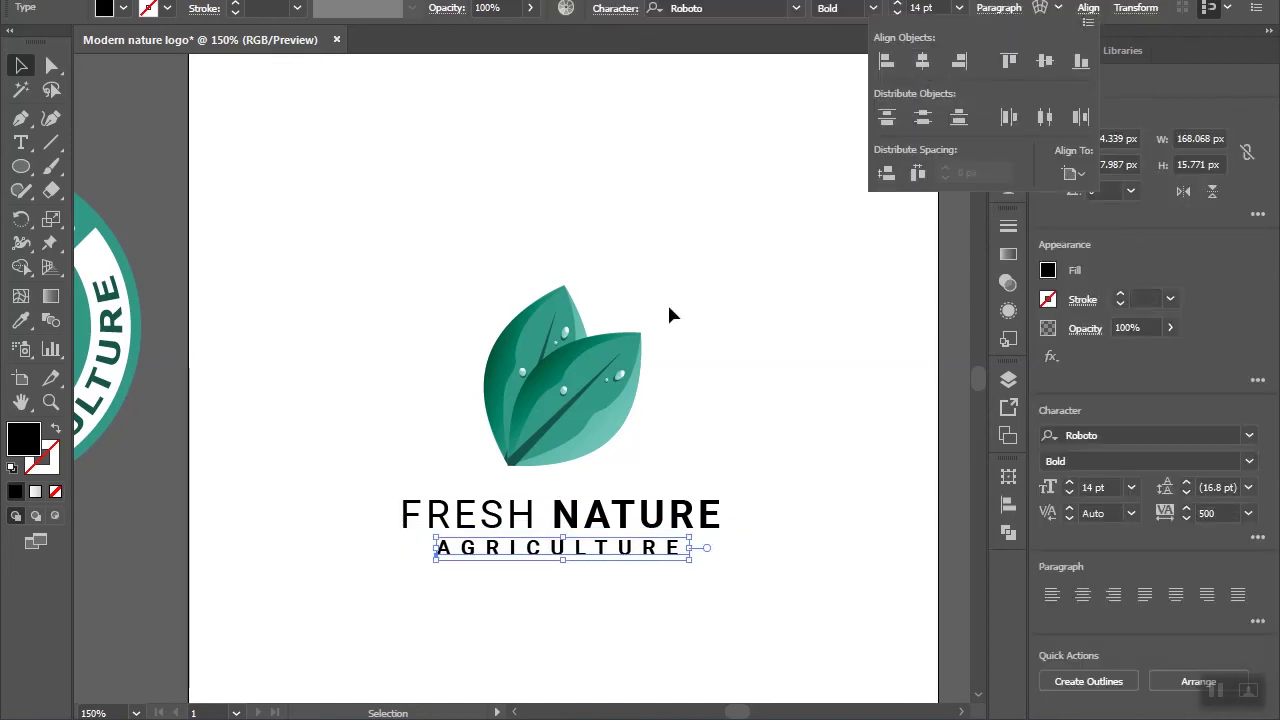
{"action": "left_click", "coordinate": [697, 527]}
{"action": "left_click", "coordinate": [700, 518]}
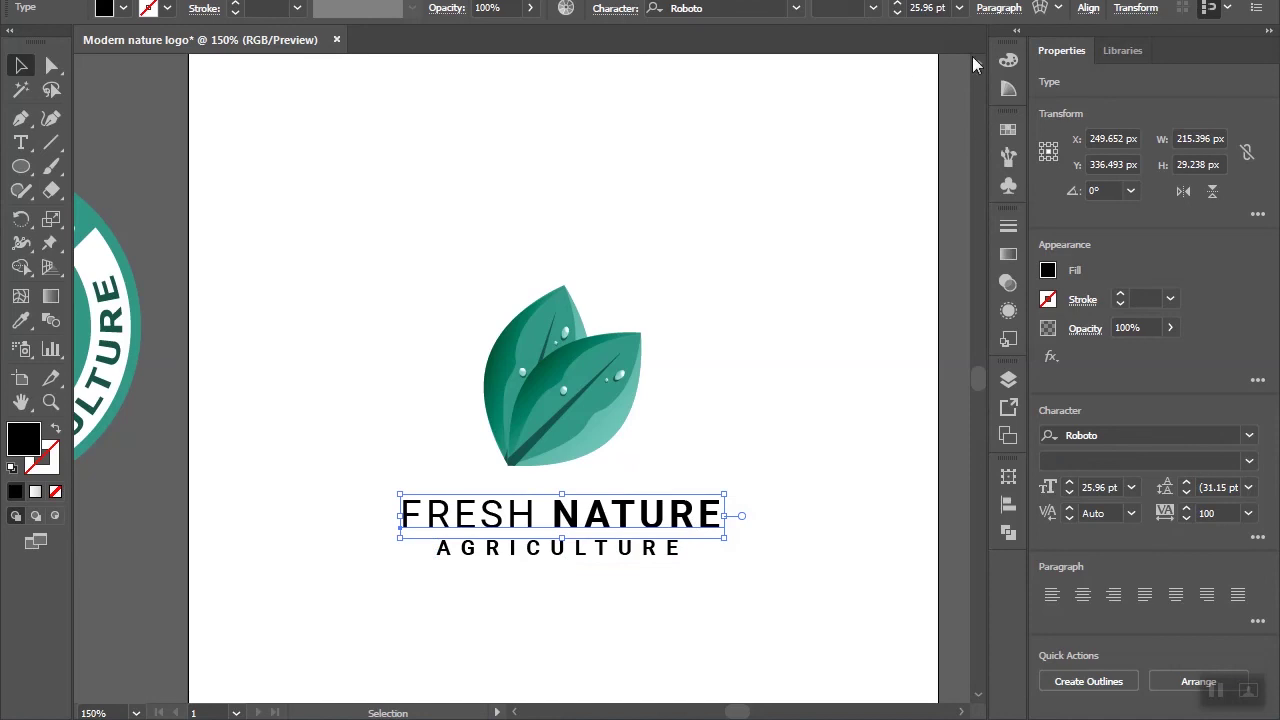
{"action": "left_click", "coordinate": [1088, 8]}
{"action": "left_click", "coordinate": [922, 61]}
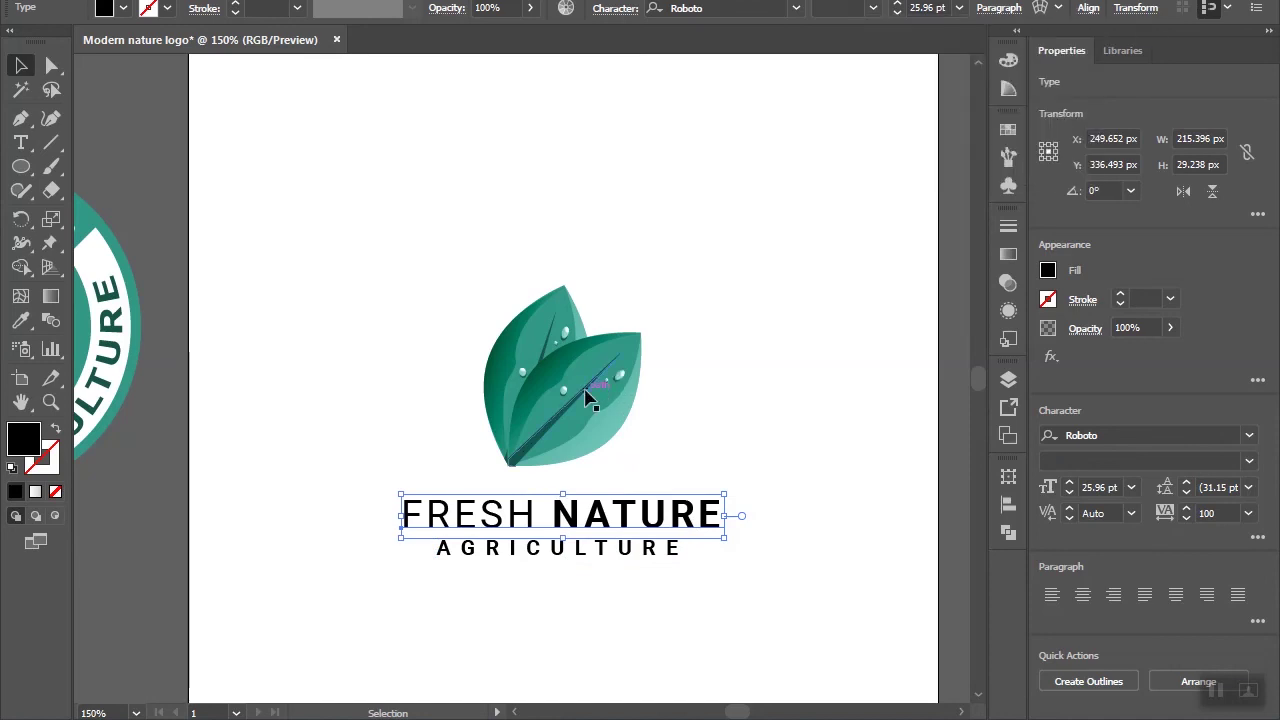
{"action": "left_click", "coordinate": [456, 279]}
{"action": "key", "text": "ctrl+1"}
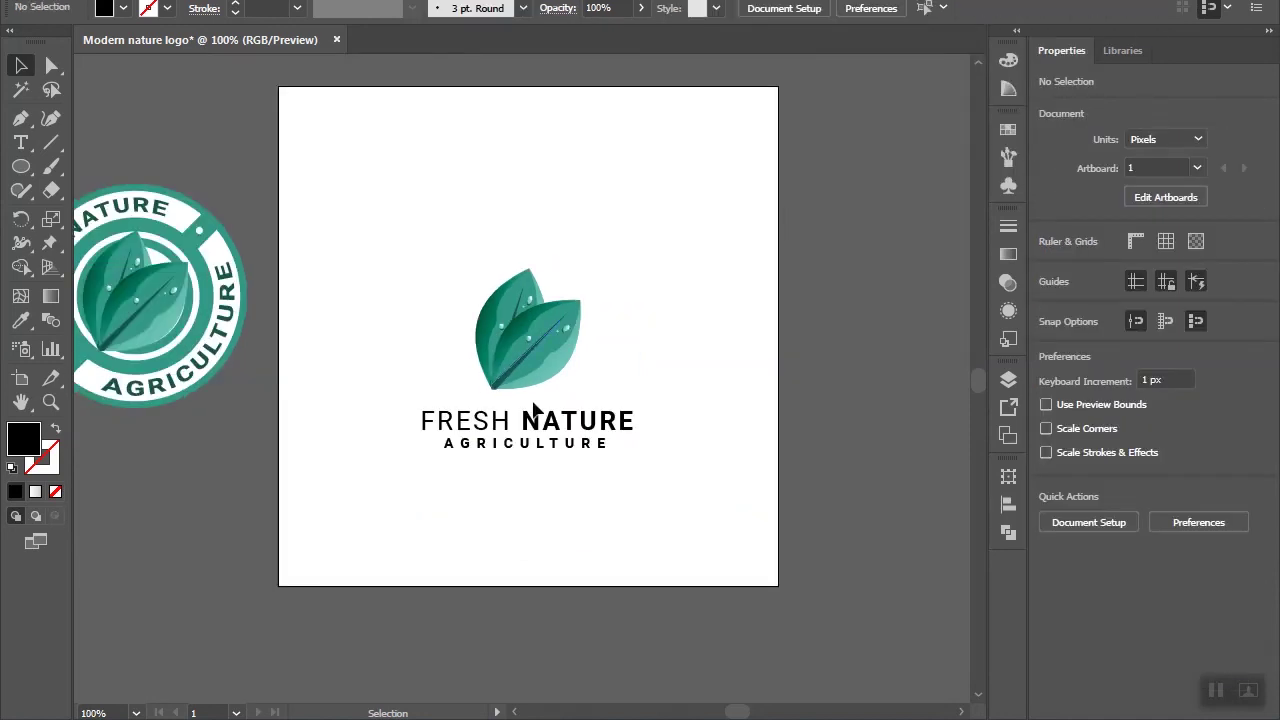
Step: Group the leaves and text, move it lower, shrink to about 120 px wide, and centre horizontally
{"action": "left_click_drag", "start_coordinate": [420, 282], "coordinate": [616, 500]}
{"action": "right_click", "coordinate": [617, 501]}
{"action": "left_click", "coordinate": [665, 334]}
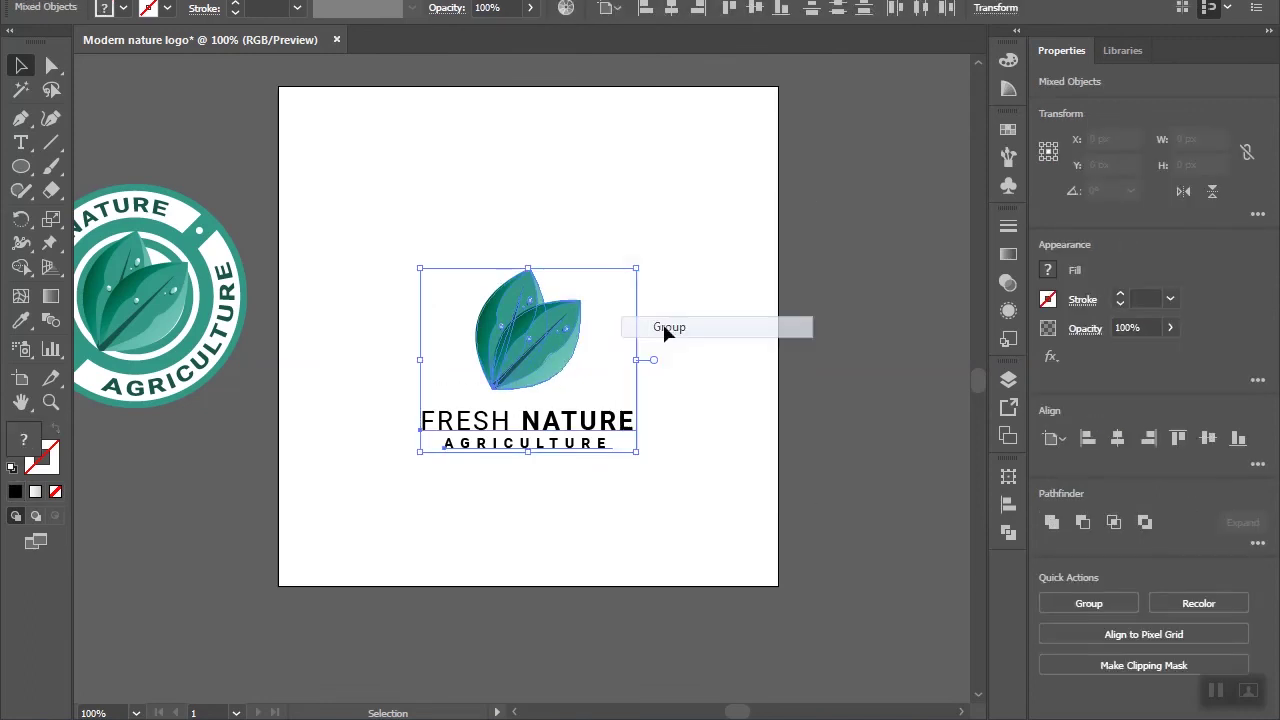
{"action": "left_click_drag", "start_coordinate": [543, 366], "coordinate": [546, 471]}
{"action": "left_click_drag", "start_coordinate": [638, 376], "coordinate": [591, 414]}
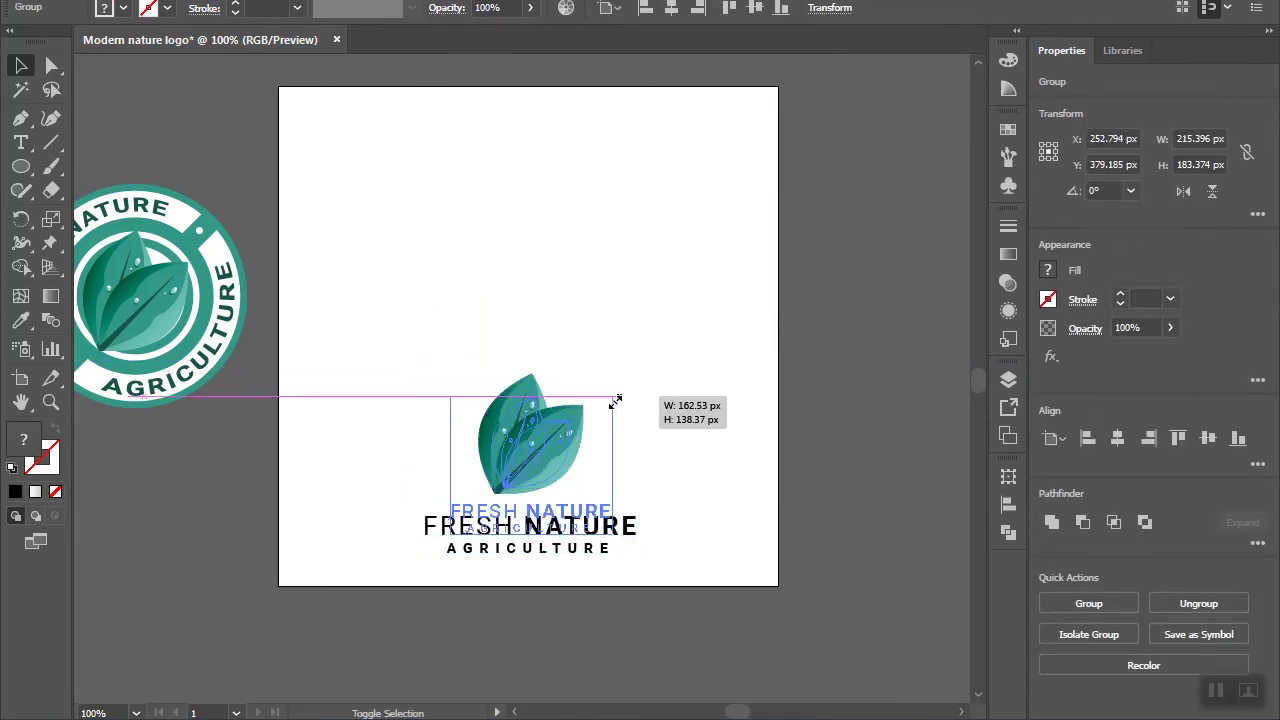
{"action": "left_click", "coordinate": [674, 18]}
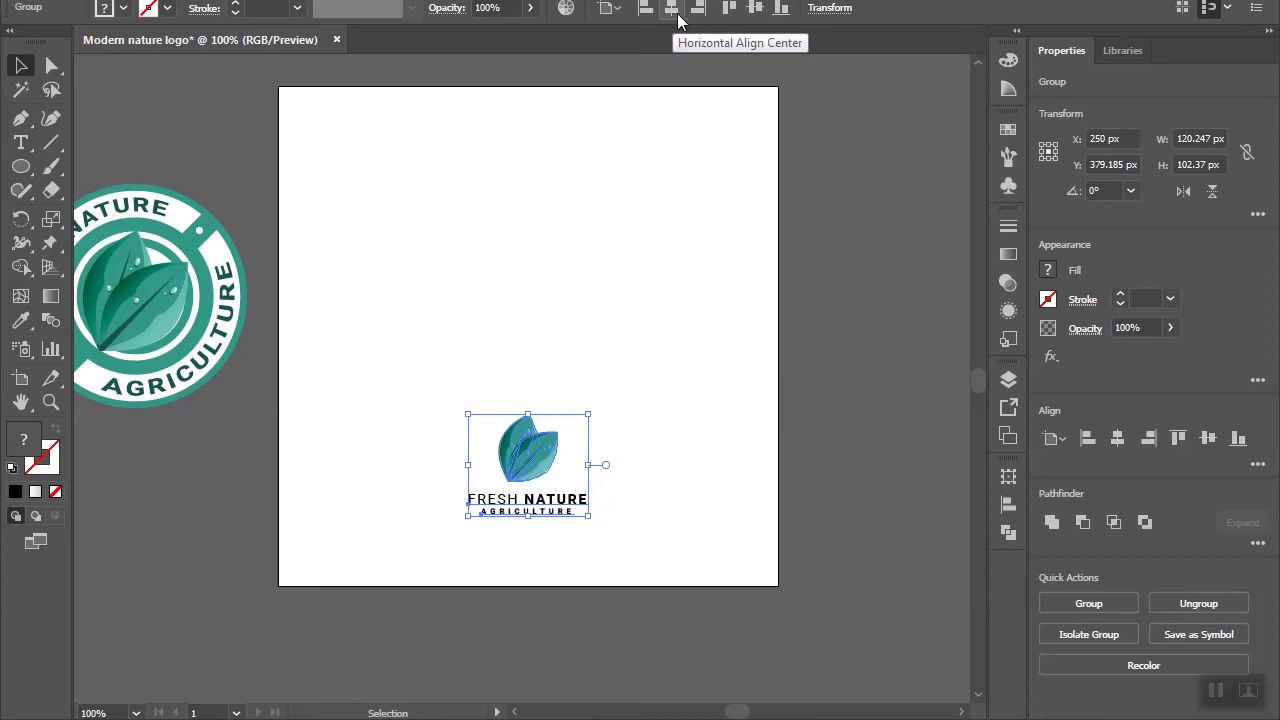
{"action": "left_click", "coordinate": [563, 337]}
Step: Move the circular badge to the artboard centre above the leaf logo
{"action": "left_click", "coordinate": [224, 303]}
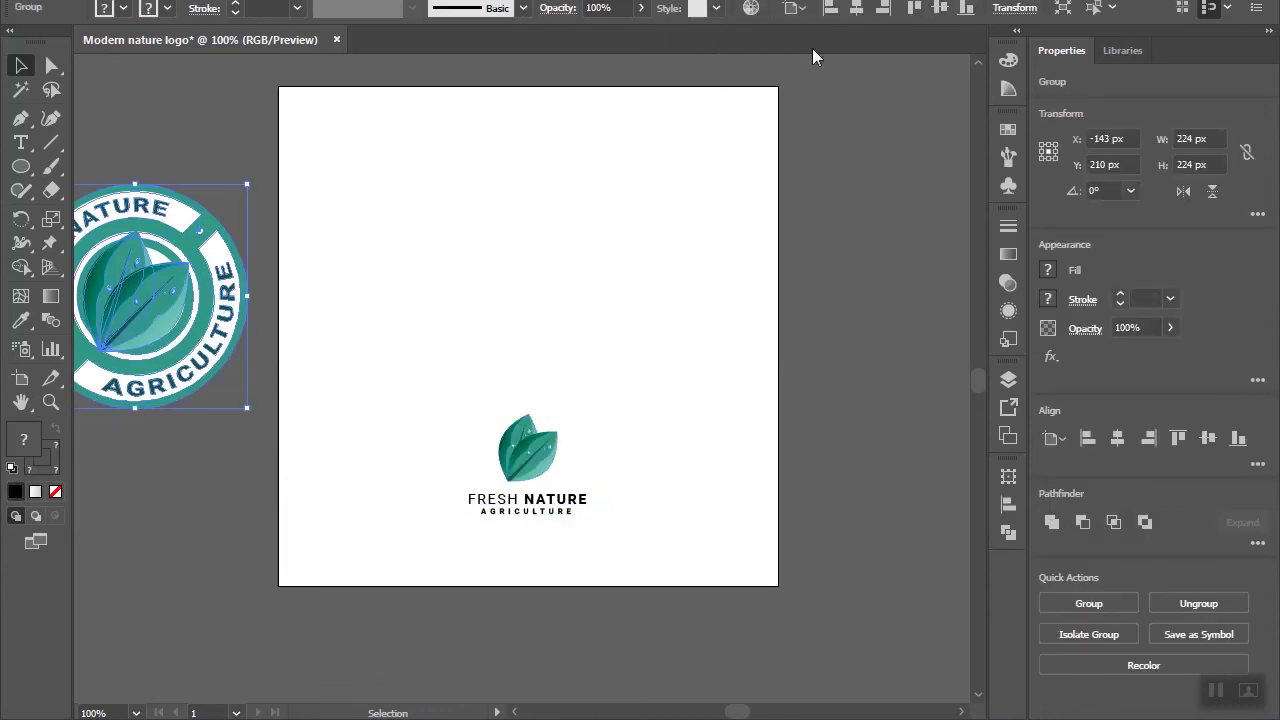
{"action": "mouse_move", "coordinate": [224, 303]}
{"action": "left_mouse_down"}
{"action": "mouse_move", "coordinate": [594, 304]}
{"action": "mouse_move", "coordinate": [560, 282]}
{"action": "left_mouse_up"}
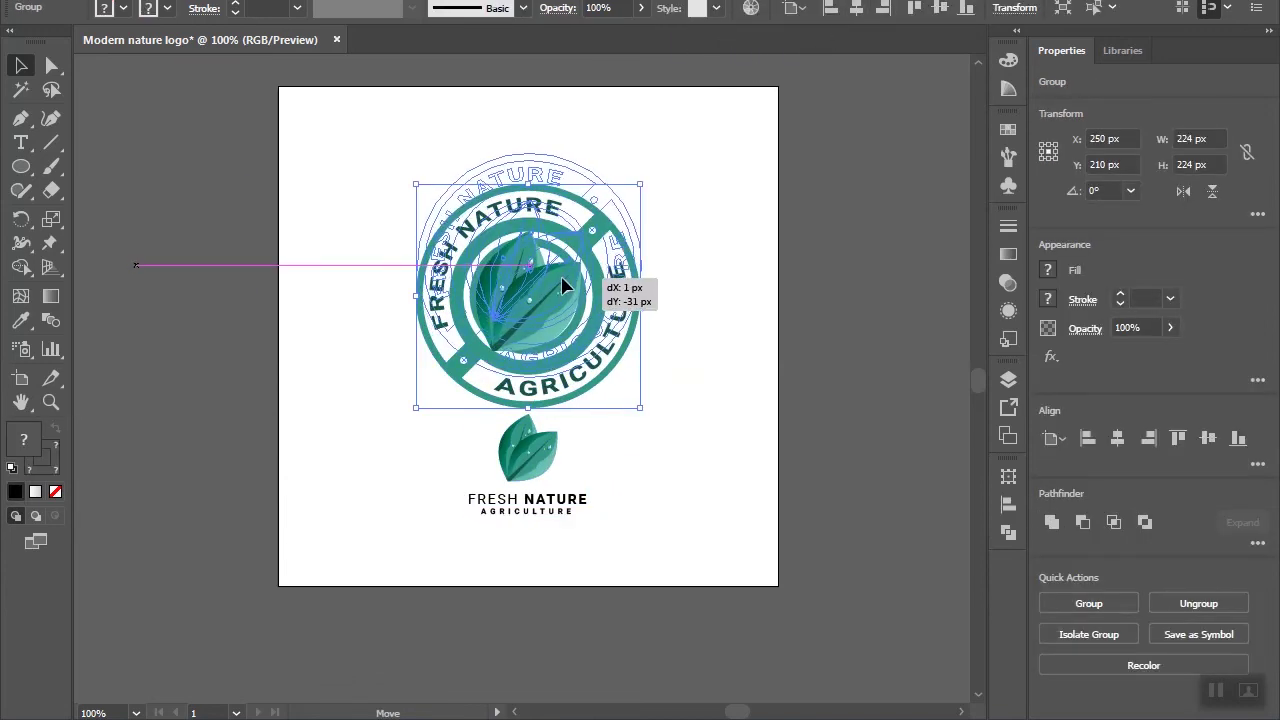
{"action": "left_click", "coordinate": [621, 418]}
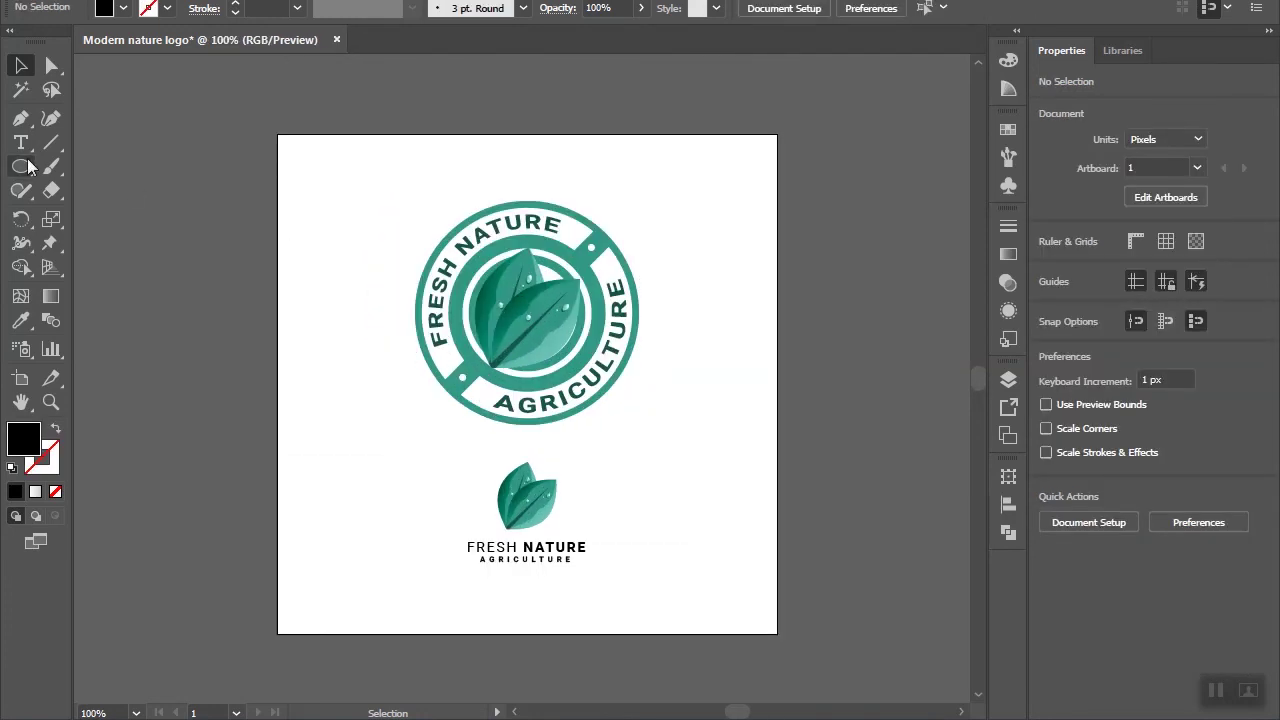
Step: Add a COLOR text label left of the badge
{"action": "left_click_drag", "start_coordinate": [20, 166], "coordinate": [100, 170]}
{"action": "key", "text": "t"}
{"action": "left_click", "coordinate": [241, 380]}
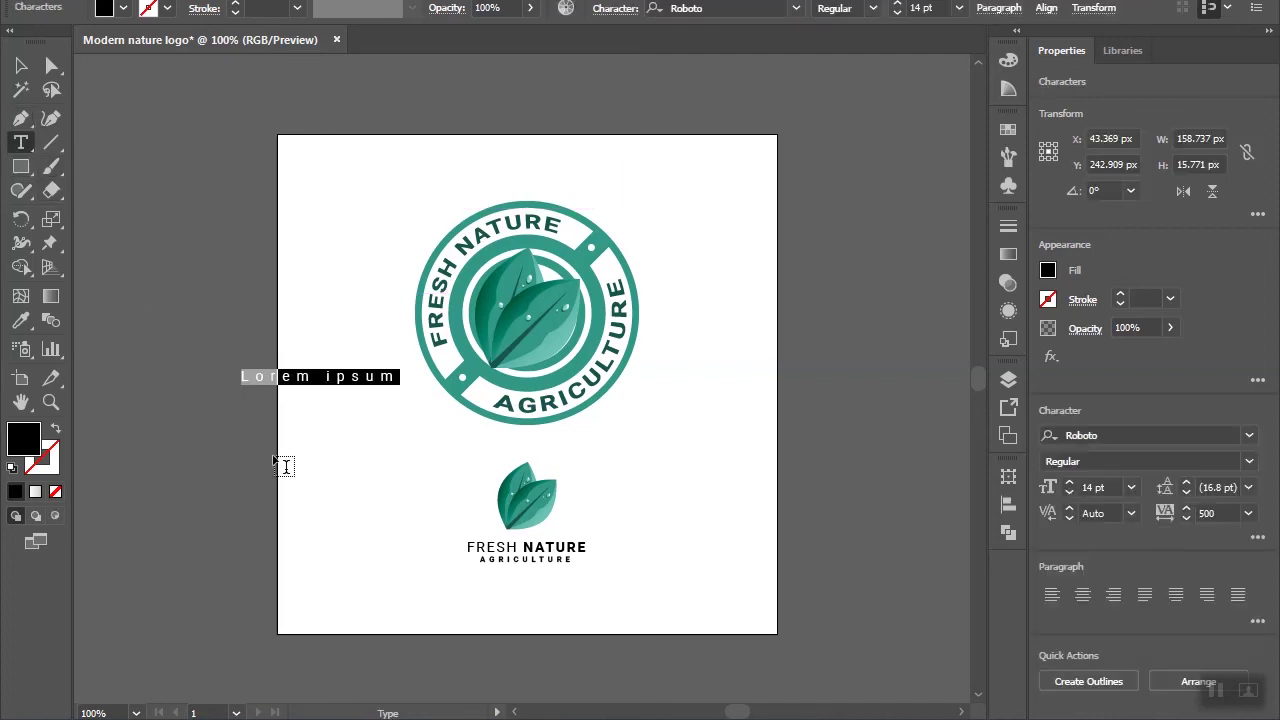
{"action": "type", "text": "COLOR"}
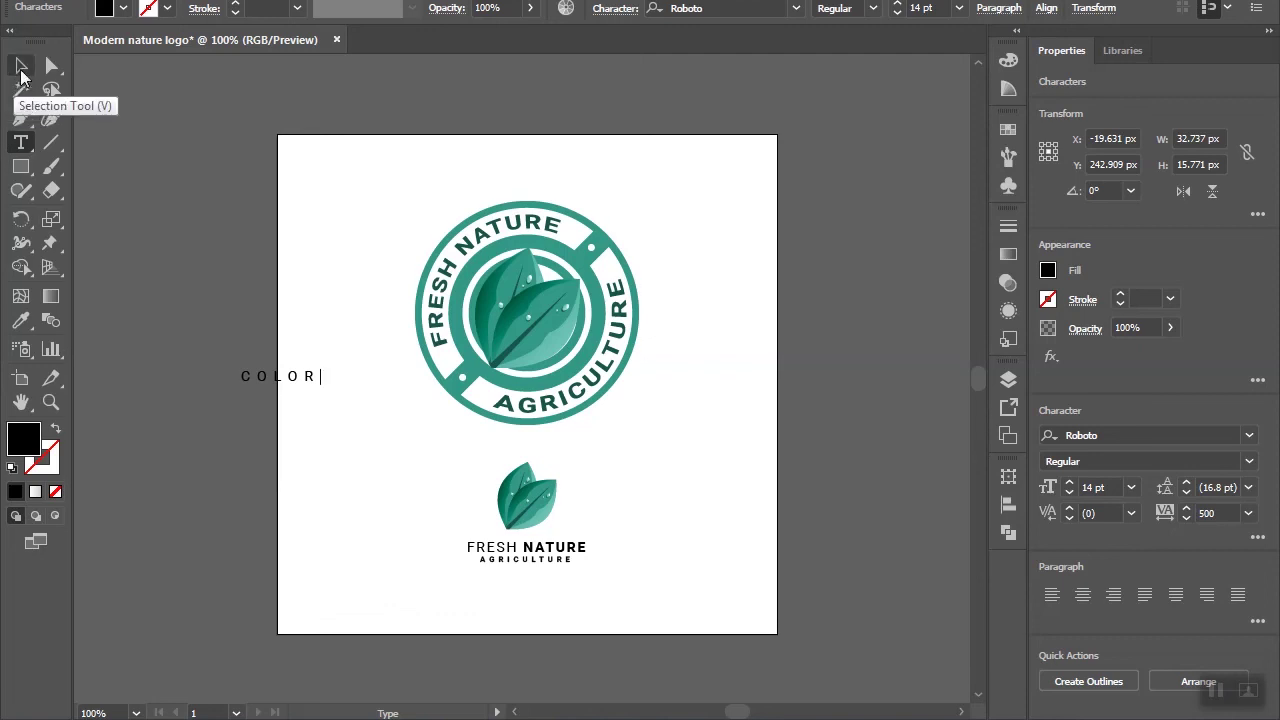
Step: Reset COLOR's tracking to 0 and move it to the artboard's bottom-left
{"action": "left_click", "coordinate": [21, 66]}
{"action": "left_click", "coordinate": [1206, 513]}
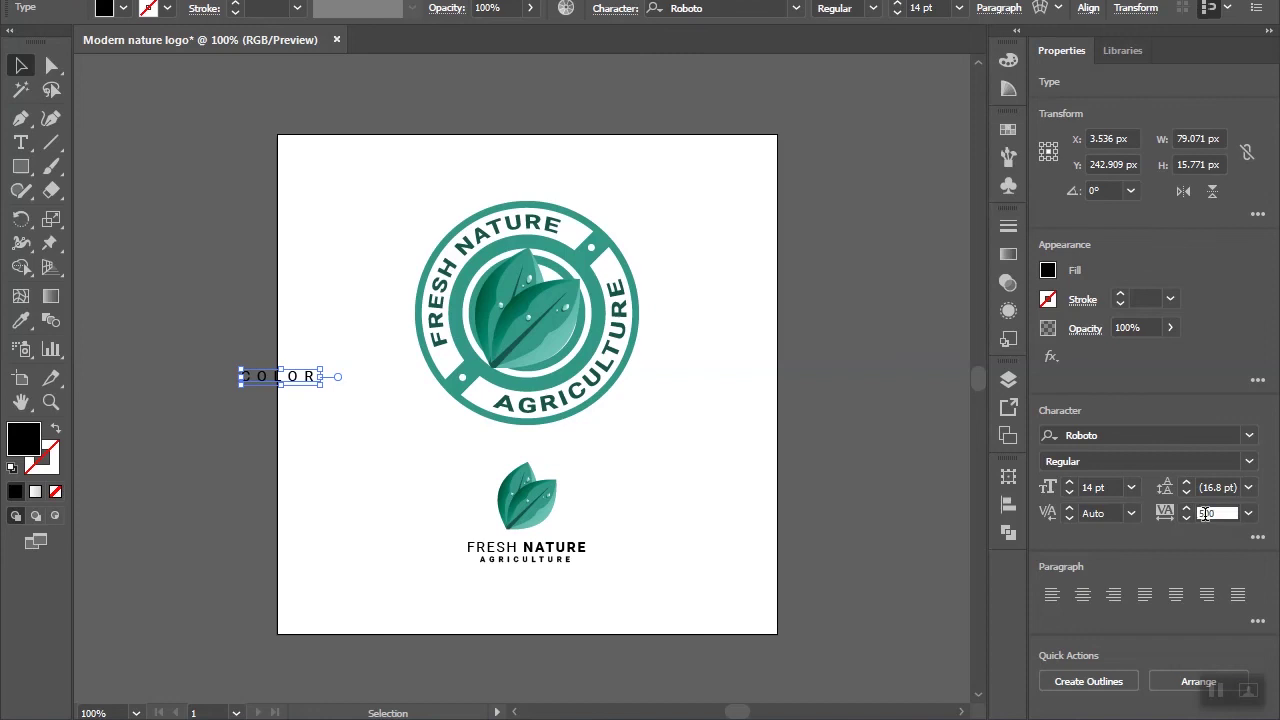
{"action": "type", "text": "0"}
{"action": "key", "text": "Return"}
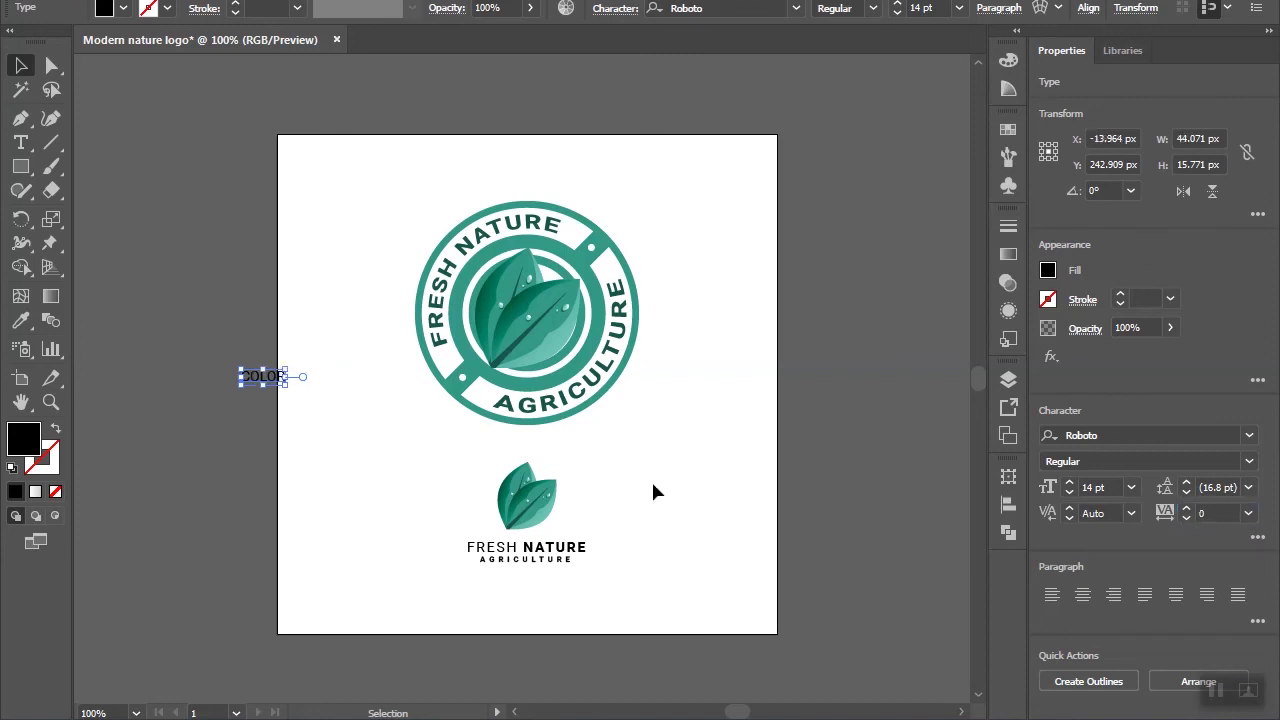
{"action": "left_click_drag", "start_coordinate": [265, 385], "coordinate": [399, 615]}
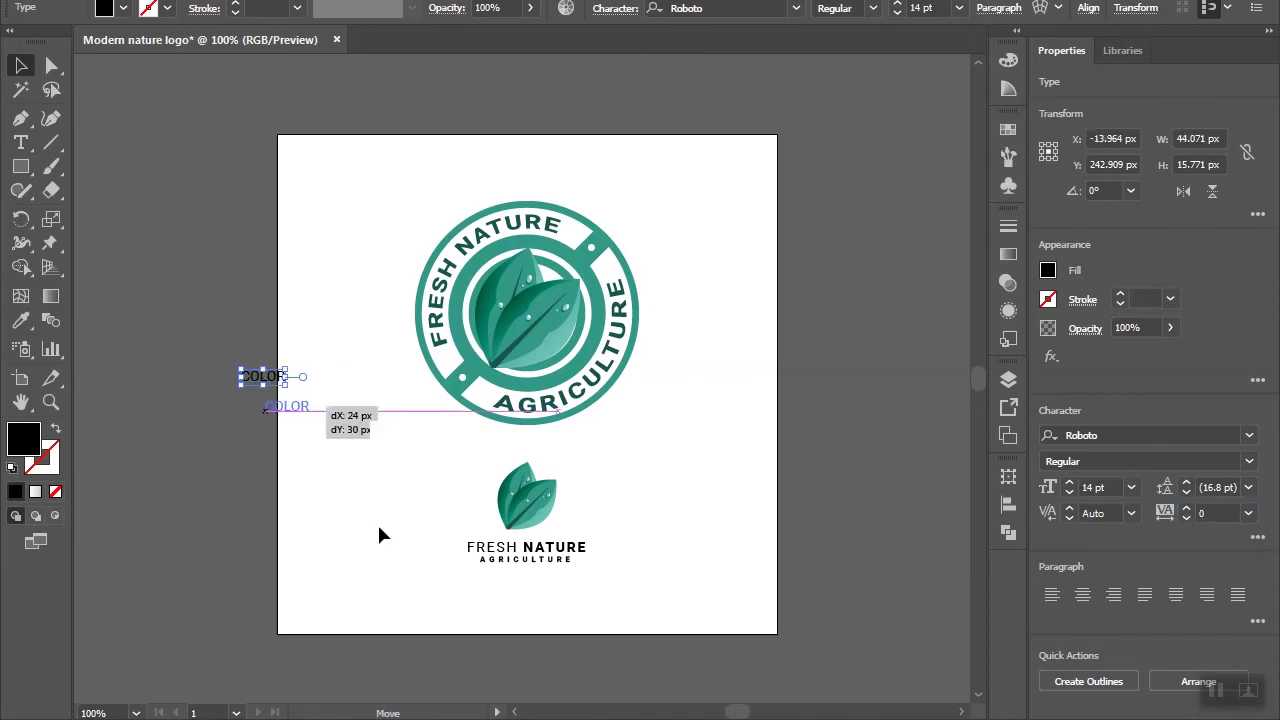
{"action": "left_click", "coordinate": [466, 603]}
{"action": "key", "text": "ctrl+equal"}
Step: Draw a small square right of COLOR and fill it with the leaf's teal
{"action": "key", "text": "m"}
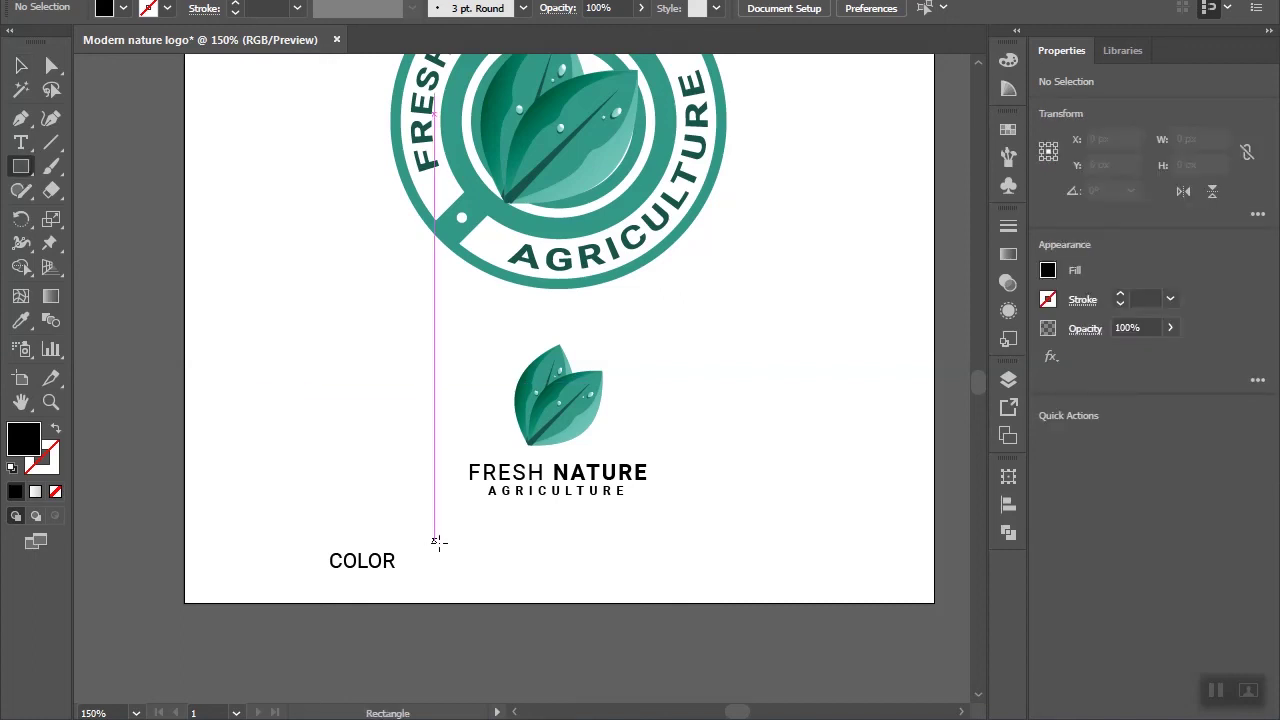
{"action": "left_click_drag", "start_coordinate": [469, 564], "coordinate": [483, 578]}
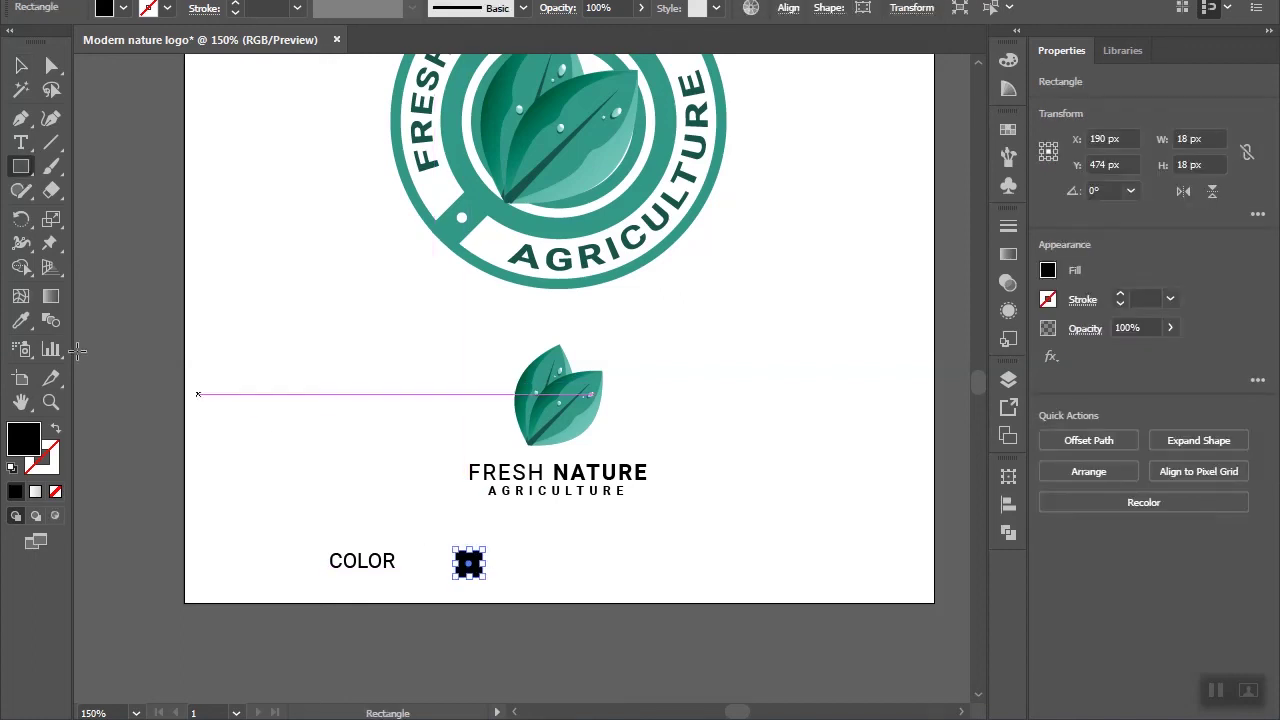
{"action": "left_click", "coordinate": [20, 322]}
{"action": "left_click", "coordinate": [560, 398]}
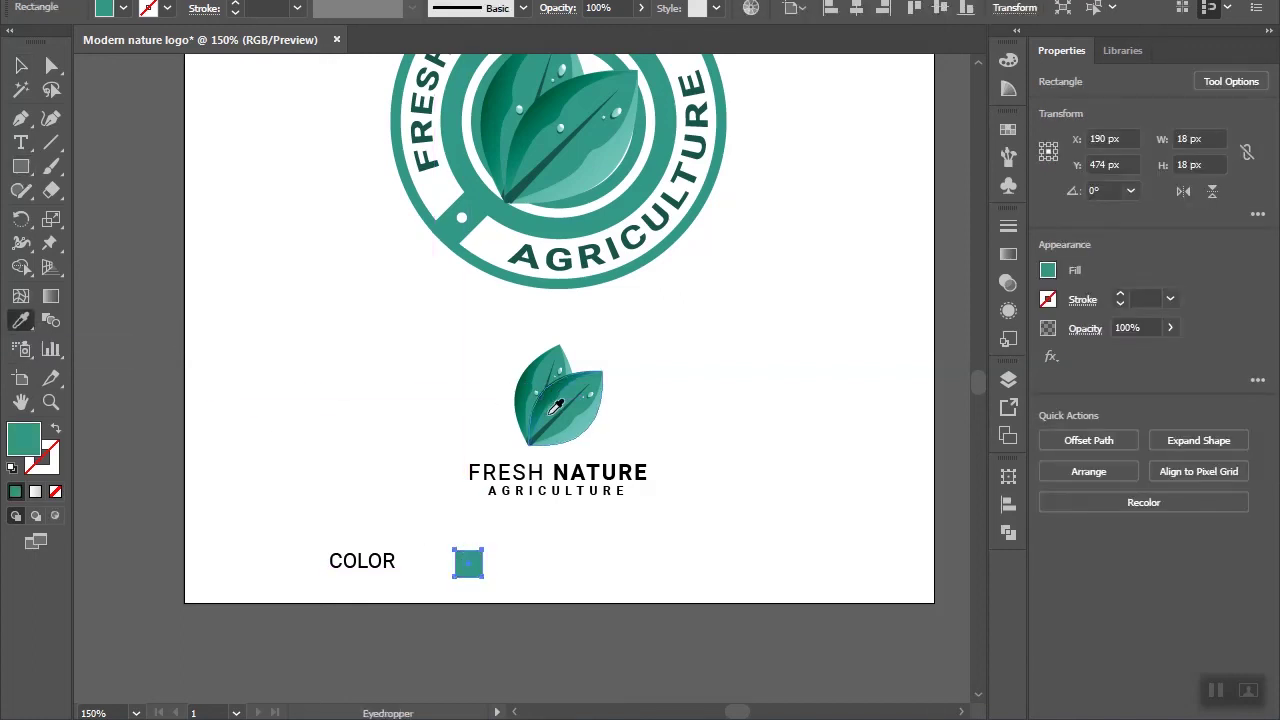
{"action": "left_click", "coordinate": [20, 68]}
{"action": "scroll", "coordinate": [395, 570], "scroll_direction": "up", "scroll_amount": 2}
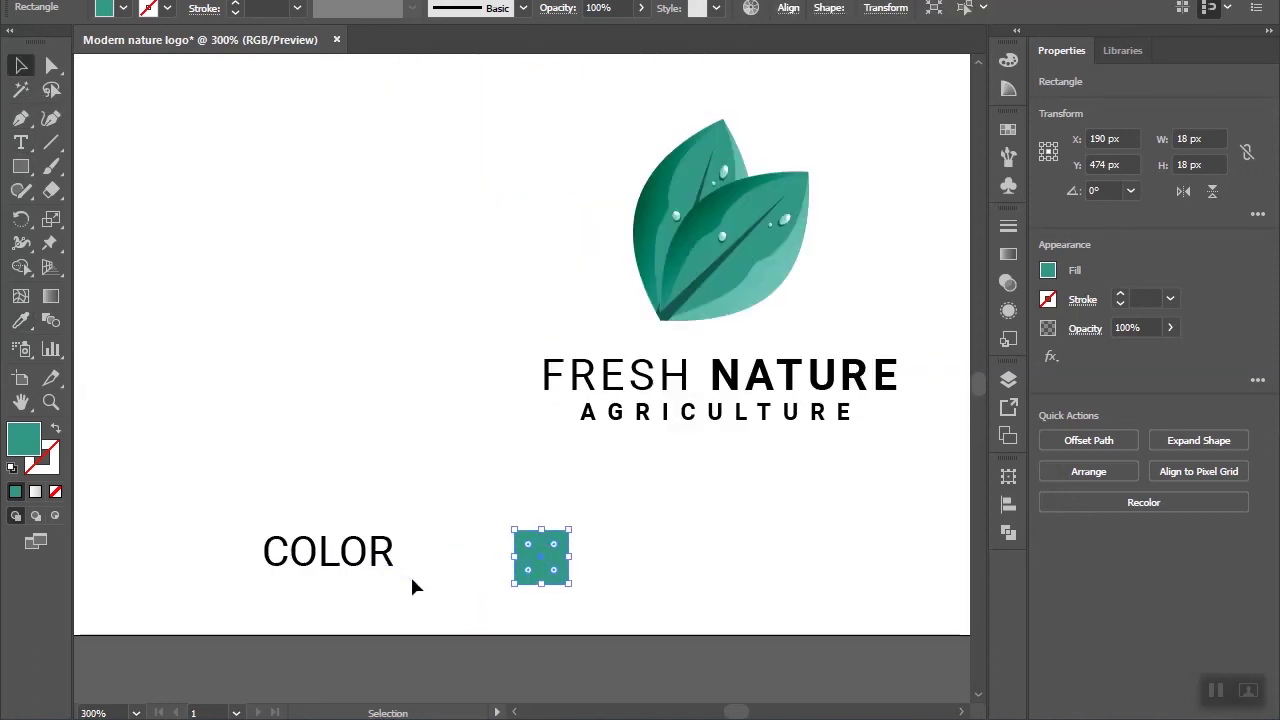
{"action": "left_click_drag", "start_coordinate": [553, 570], "coordinate": [486, 568]}
{"action": "key", "text": "ctrl+z"}
{"action": "mouse_move", "coordinate": [543, 563]}
{"action": "left_mouse_down"}
{"action": "mouse_move", "coordinate": [482, 560]}
{"action": "mouse_move", "coordinate": [556, 552]}
{"action": "left_mouse_up"}
Step: Add two more swatch squares, one dark green and one white
{"action": "key", "text": "i"}
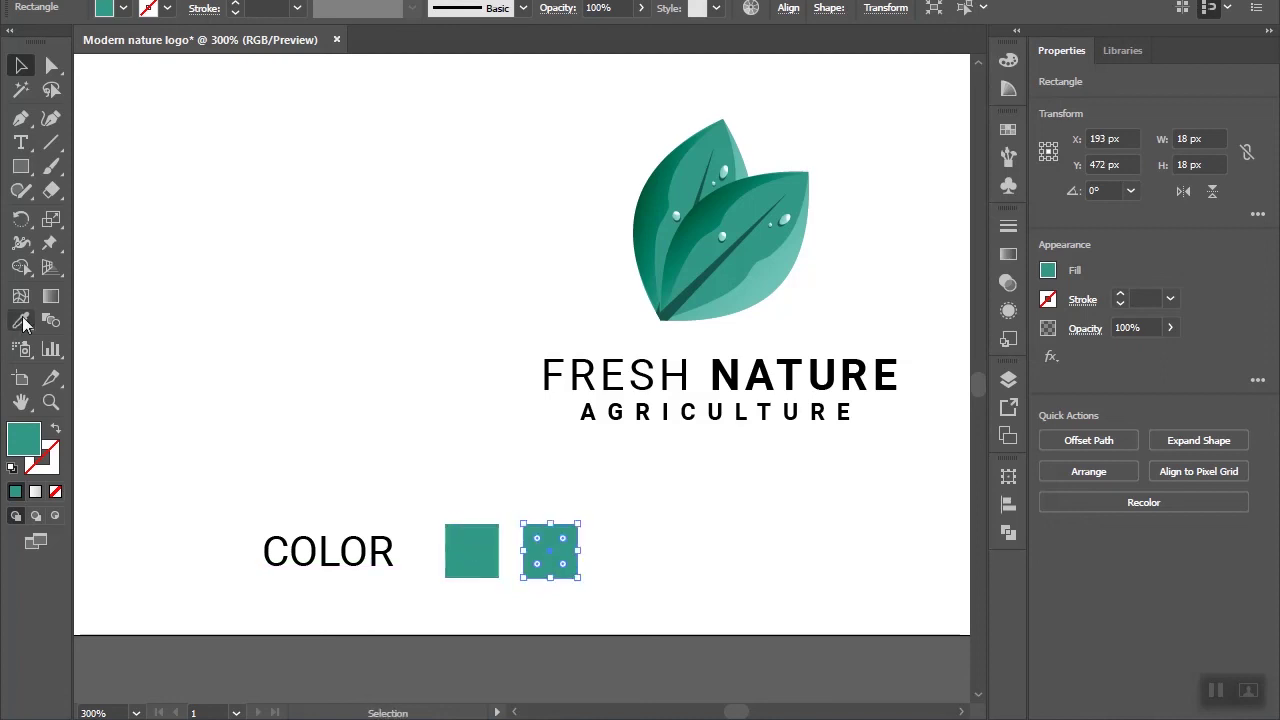
{"action": "left_click", "coordinate": [686, 294]}
{"action": "left_click", "coordinate": [21, 66]}
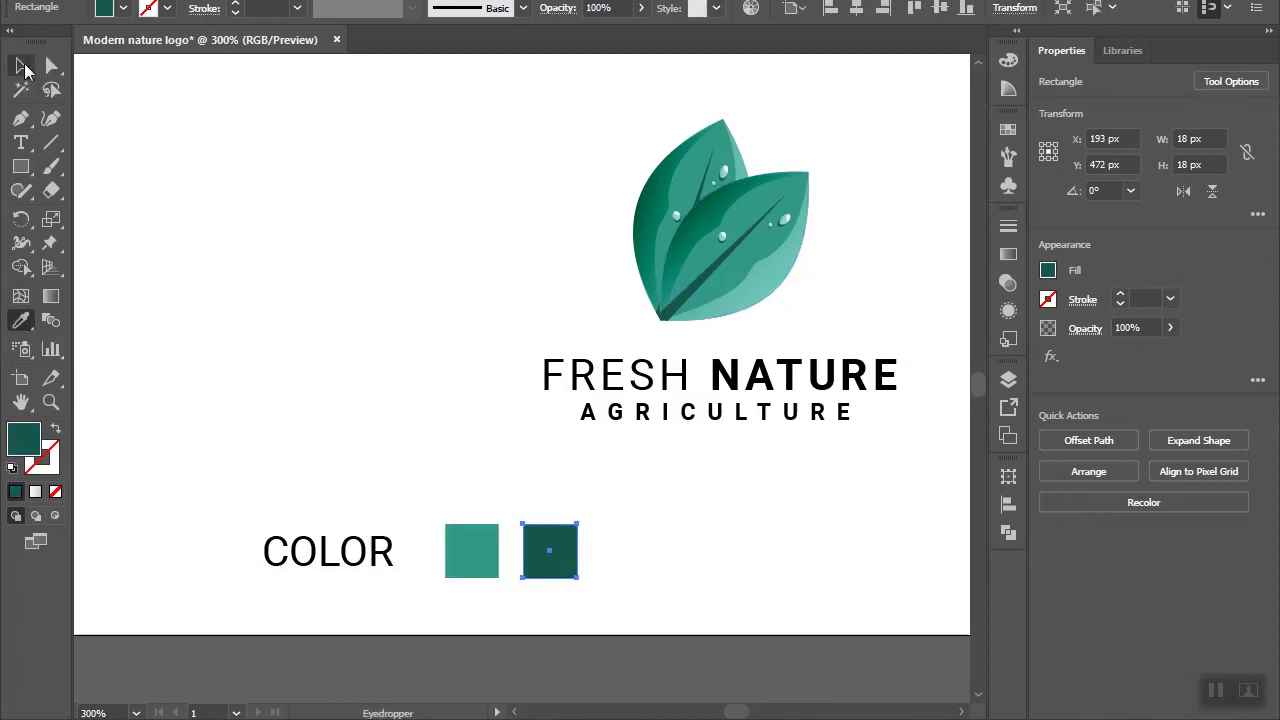
{"action": "left_click", "coordinate": [621, 522]}
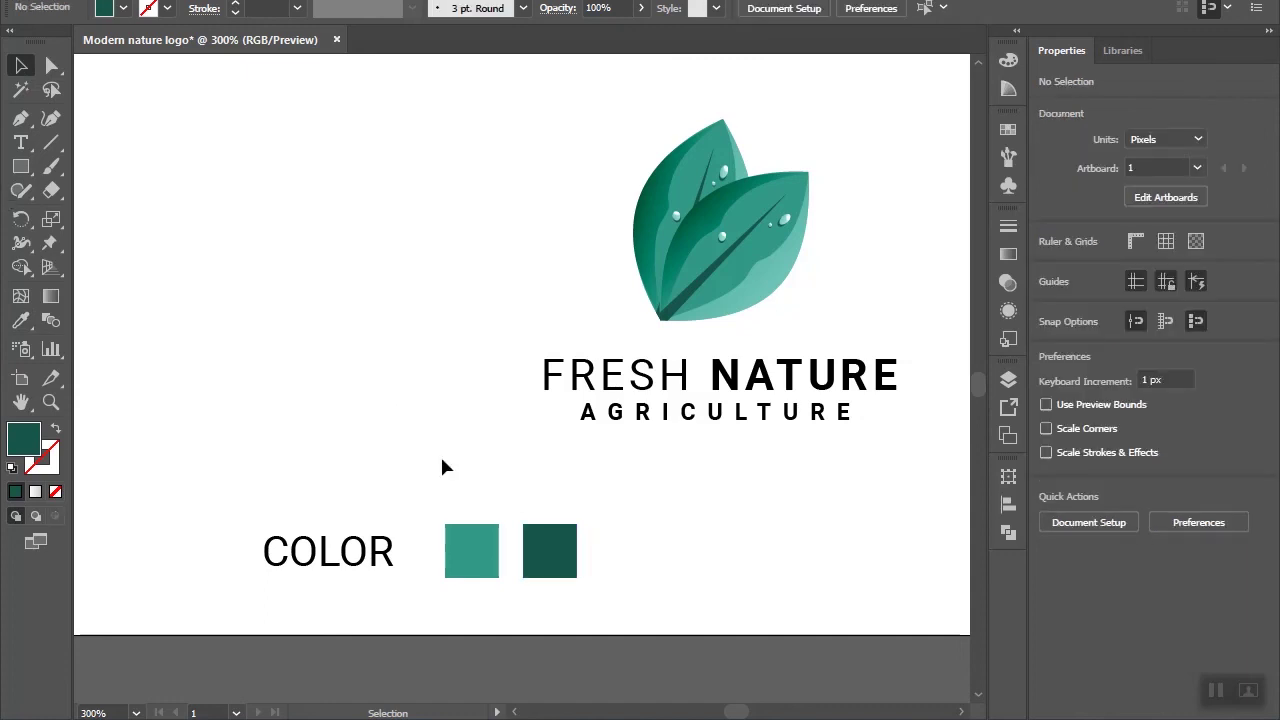
{"action": "left_click", "coordinate": [530, 563]}
{"action": "scroll", "coordinate": [575, 558], "scroll_direction": "up", "scroll_amount": 1, "text": "alt"}
{"action": "left_click_drag", "start_coordinate": [553, 557], "coordinate": [653, 563]}
{"action": "left_click", "coordinate": [20, 320]}
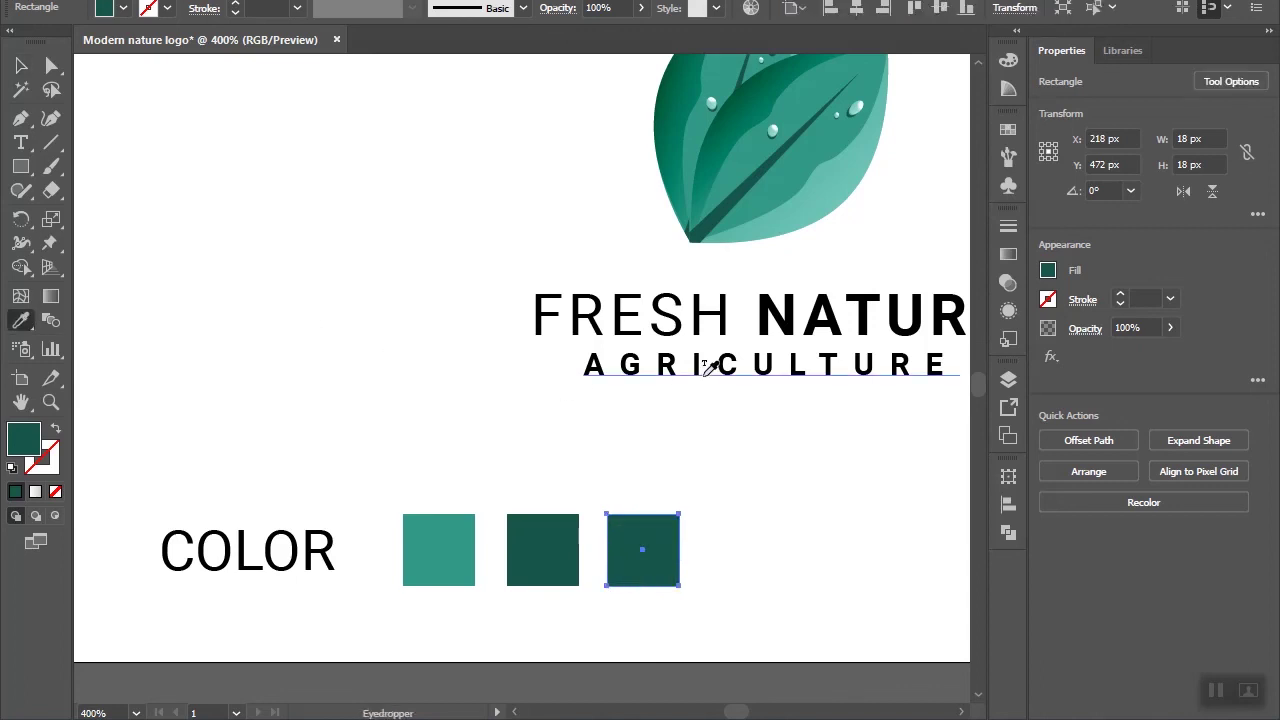
{"action": "left_click", "coordinate": [447, 218]}
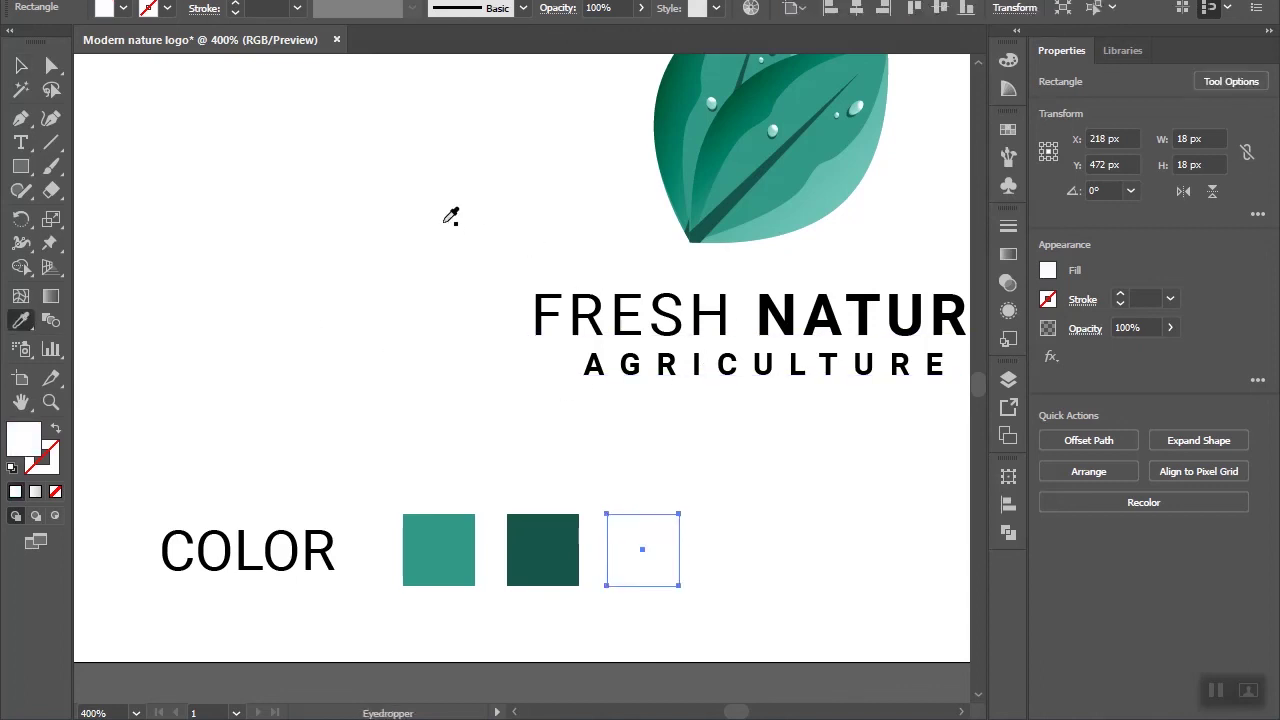
{"action": "left_click", "coordinate": [20, 65]}
Step: Group COLOR with its swatches and centre the row horizontally on the artboard
{"action": "left_click", "coordinate": [445, 421]}
{"action": "scroll", "coordinate": [445, 421], "scroll_direction": "down", "scroll_amount": 1}
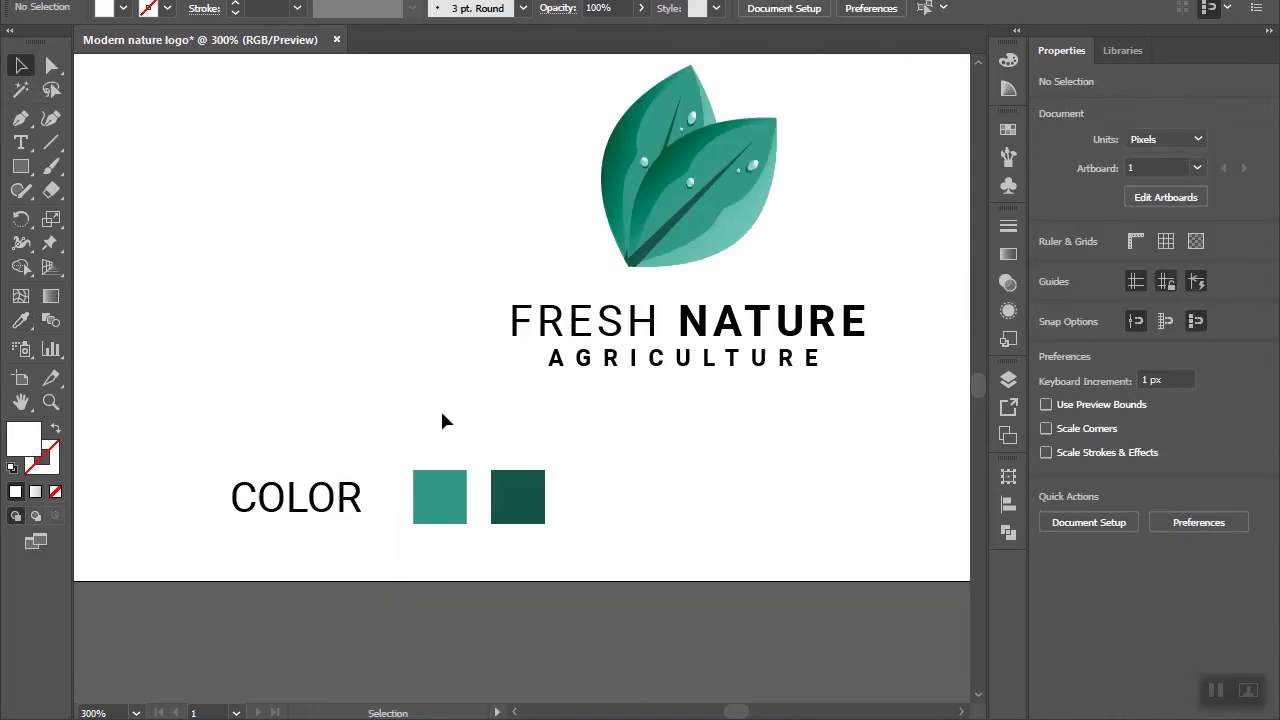
{"action": "scroll", "coordinate": [445, 421], "scroll_direction": "down", "scroll_amount": 1}
{"action": "left_click_drag", "start_coordinate": [271, 434], "coordinate": [566, 496]}
{"action": "left_click_drag", "start_coordinate": [490, 474], "coordinate": [456, 474]}
{"action": "right_click", "coordinate": [456, 471]}
{"action": "left_click", "coordinate": [505, 296]}
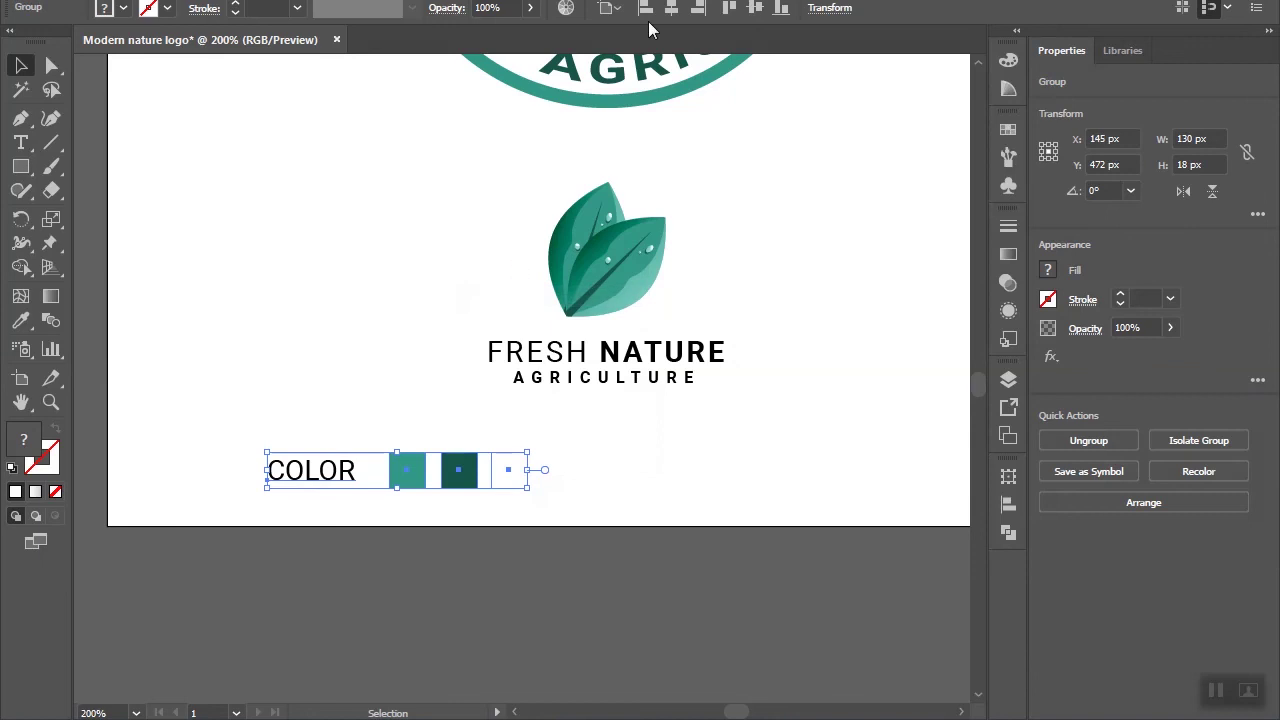
{"action": "left_click", "coordinate": [668, 8]}
{"action": "left_click", "coordinate": [425, 203]}
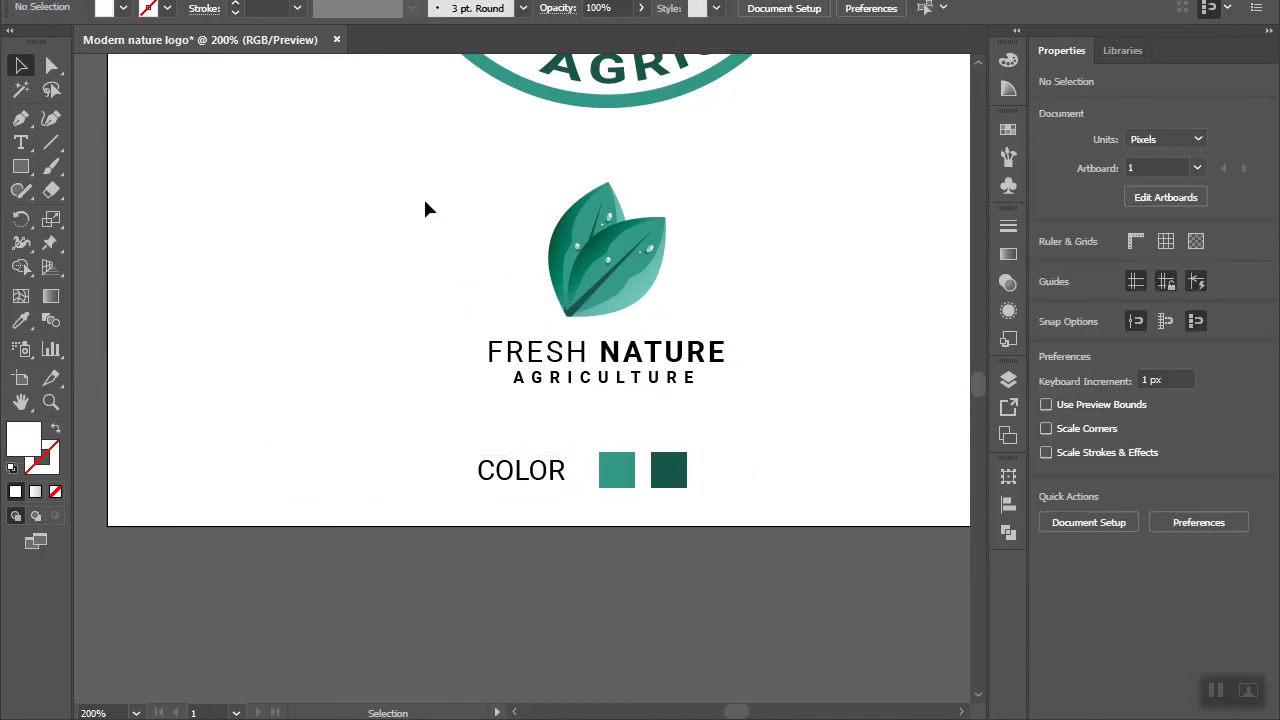
Step: Recolour AGRICULTURE inside the logo group to a dark grey
{"action": "double_click", "coordinate": [663, 386]}
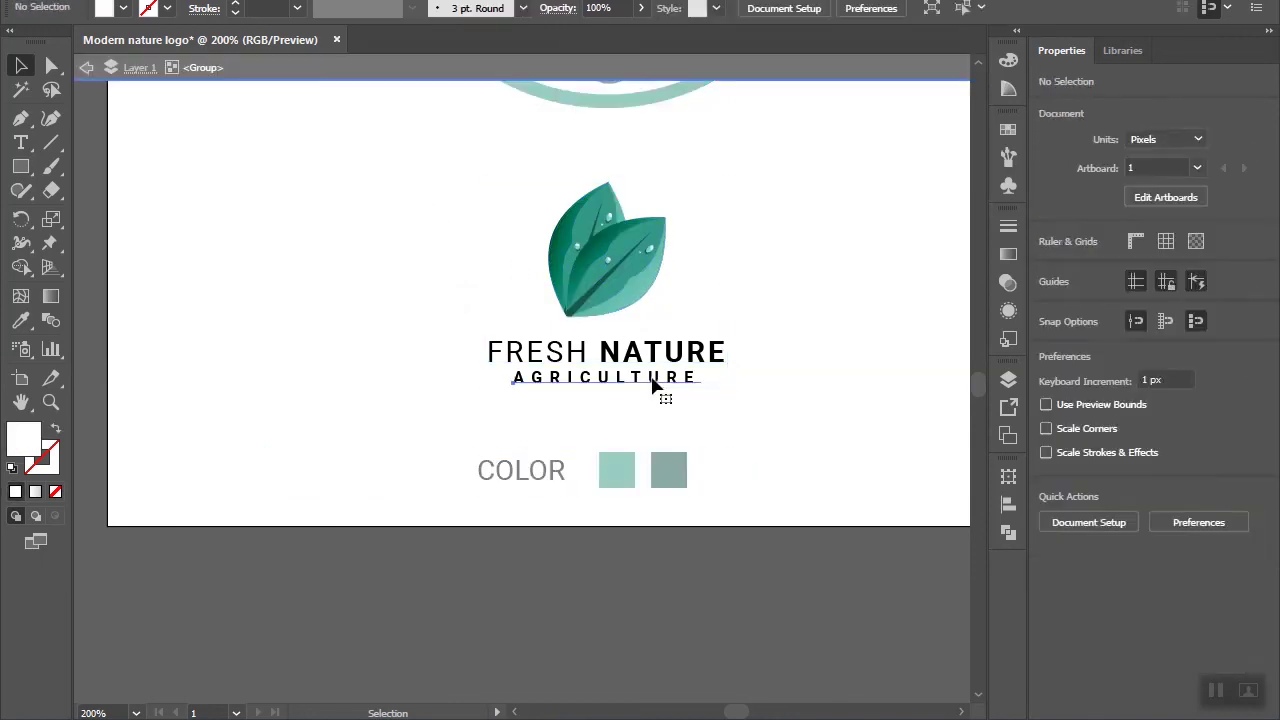
{"action": "left_click", "coordinate": [123, 8]}
{"action": "left_click", "coordinate": [139, 101]}
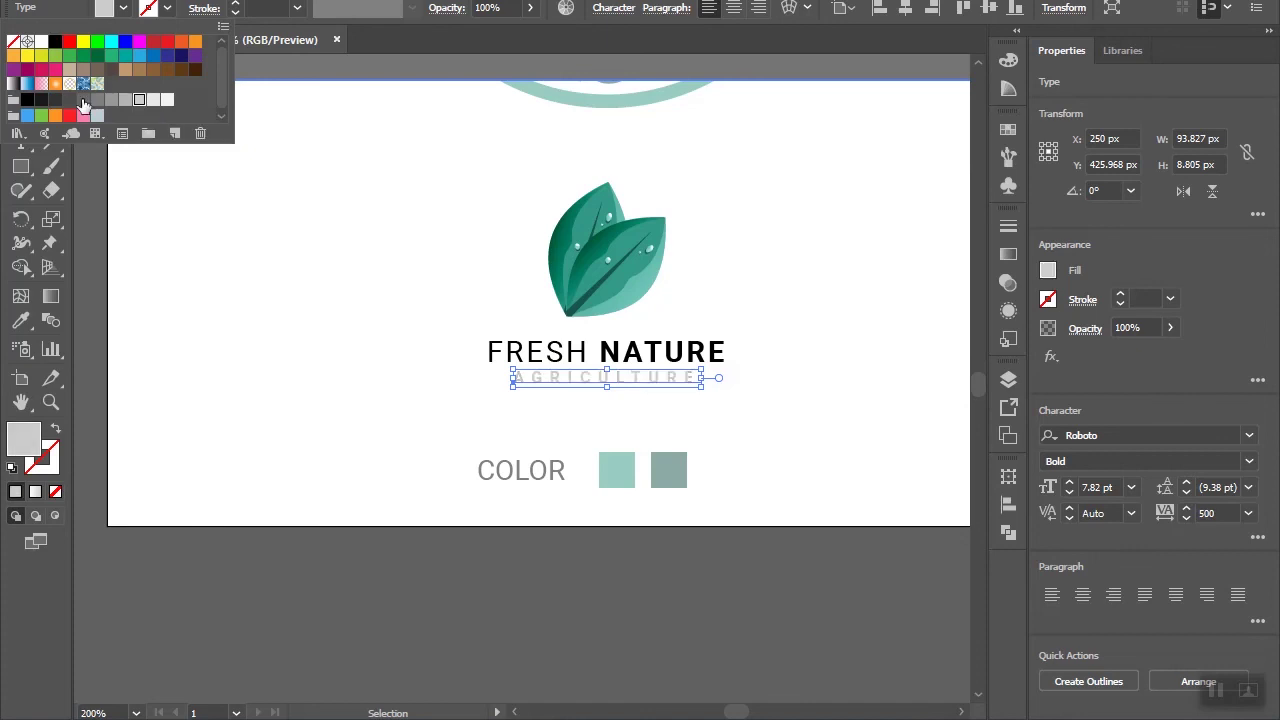
{"action": "left_click", "coordinate": [83, 101]}
{"action": "left_click", "coordinate": [198, 199]}
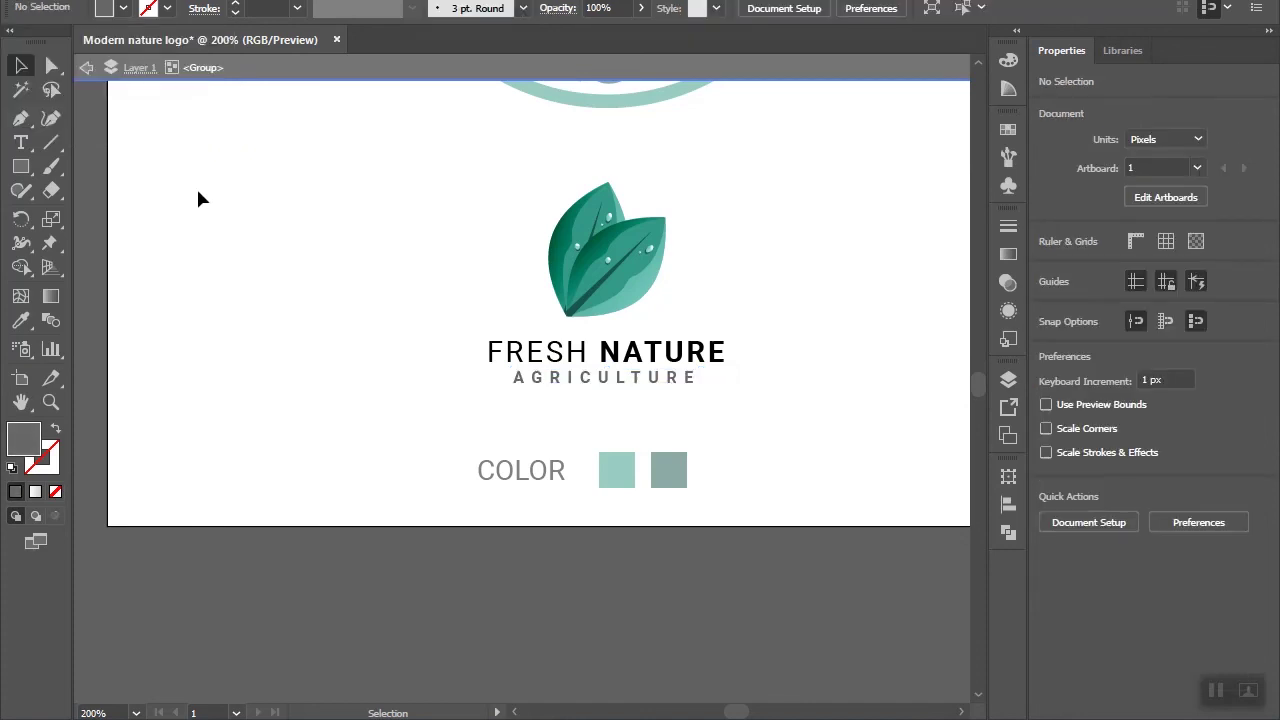
{"action": "double_click", "coordinate": [198, 193]}
Step: Add a fourth swatch in the grey text colour and nudge it into line
{"action": "left_click", "coordinate": [737, 477]}
{"action": "scroll", "coordinate": [737, 477], "scroll_direction": "up", "scroll_amount": 2}
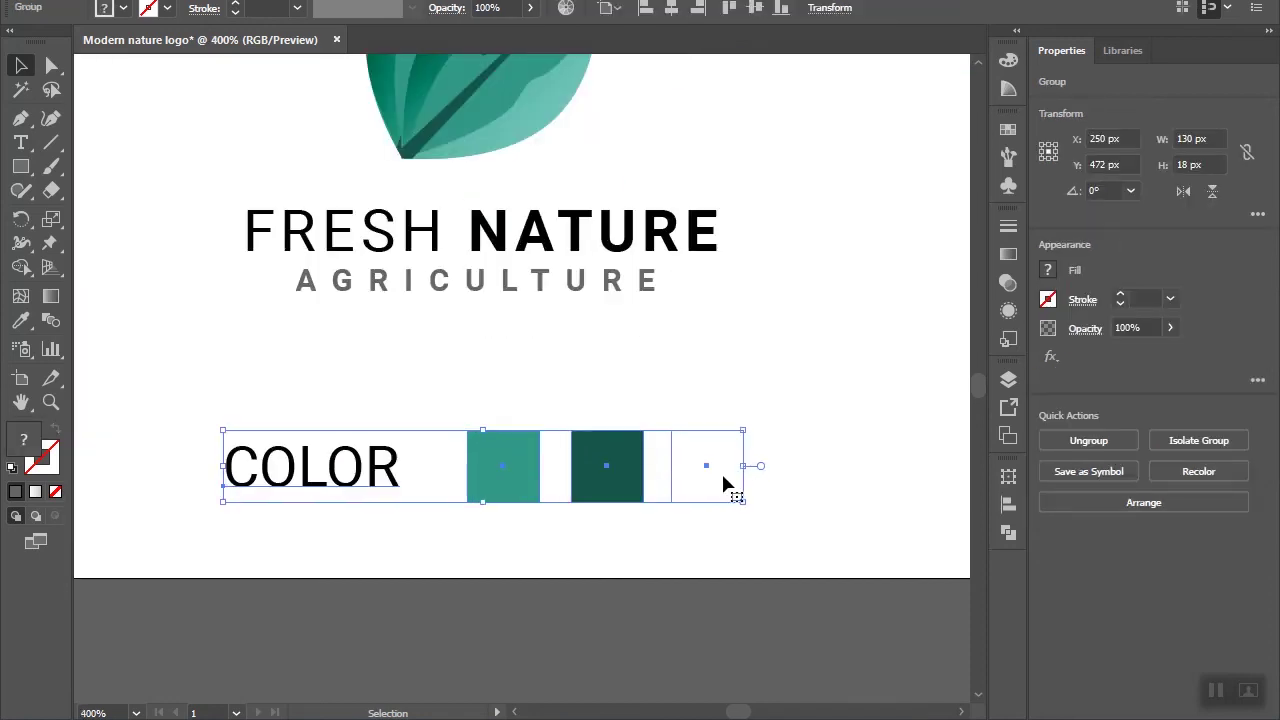
{"action": "double_click", "coordinate": [715, 478]}
{"action": "left_click", "coordinate": [705, 487]}
{"action": "left_click_drag", "start_coordinate": [705, 487], "coordinate": [790, 482]}
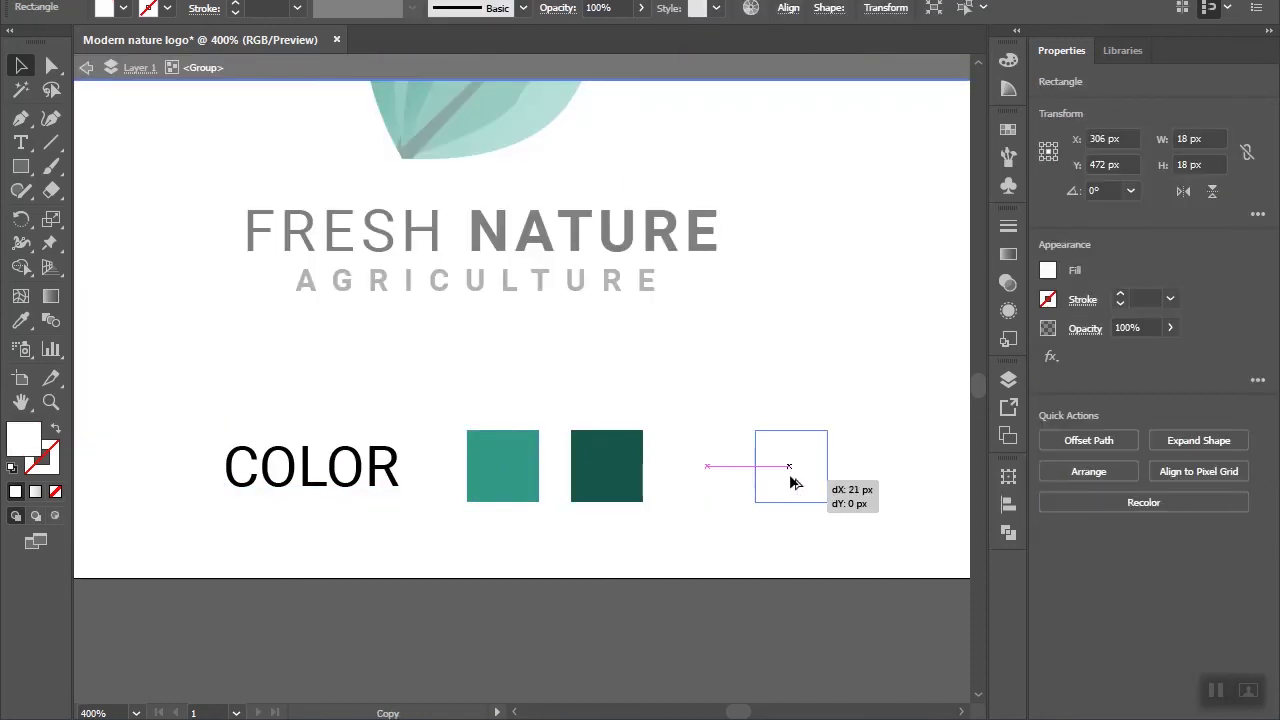
{"action": "left_click", "coordinate": [20, 320]}
{"action": "left_click", "coordinate": [299, 282]}
{"action": "key", "text": "v"}
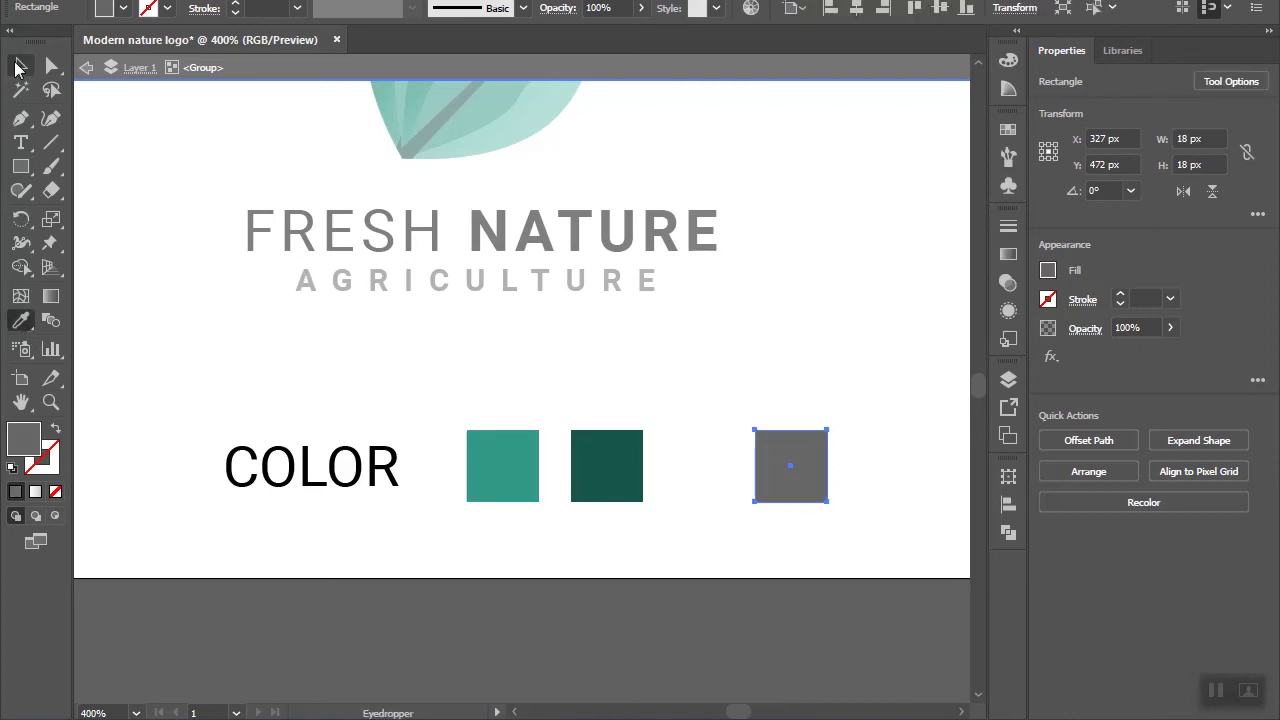
{"action": "key", "text": "Right"}
{"action": "key", "text": "Right"}
{"action": "key", "text": "Right"}
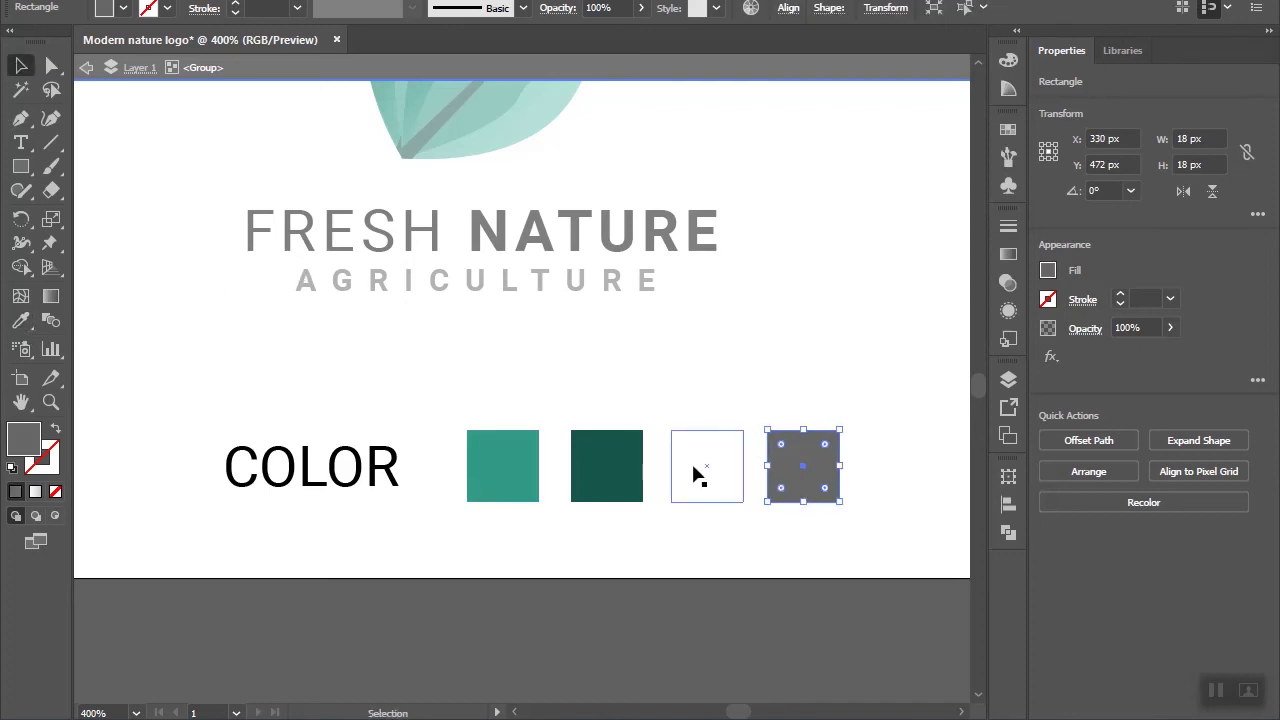
{"action": "left_click", "coordinate": [639, 372]}
Step: Centre the COLOR swatch group horizontally on the artboard
{"action": "scroll", "coordinate": [639, 372], "scroll_direction": "down", "scroll_amount": 2, "text": "alt"}
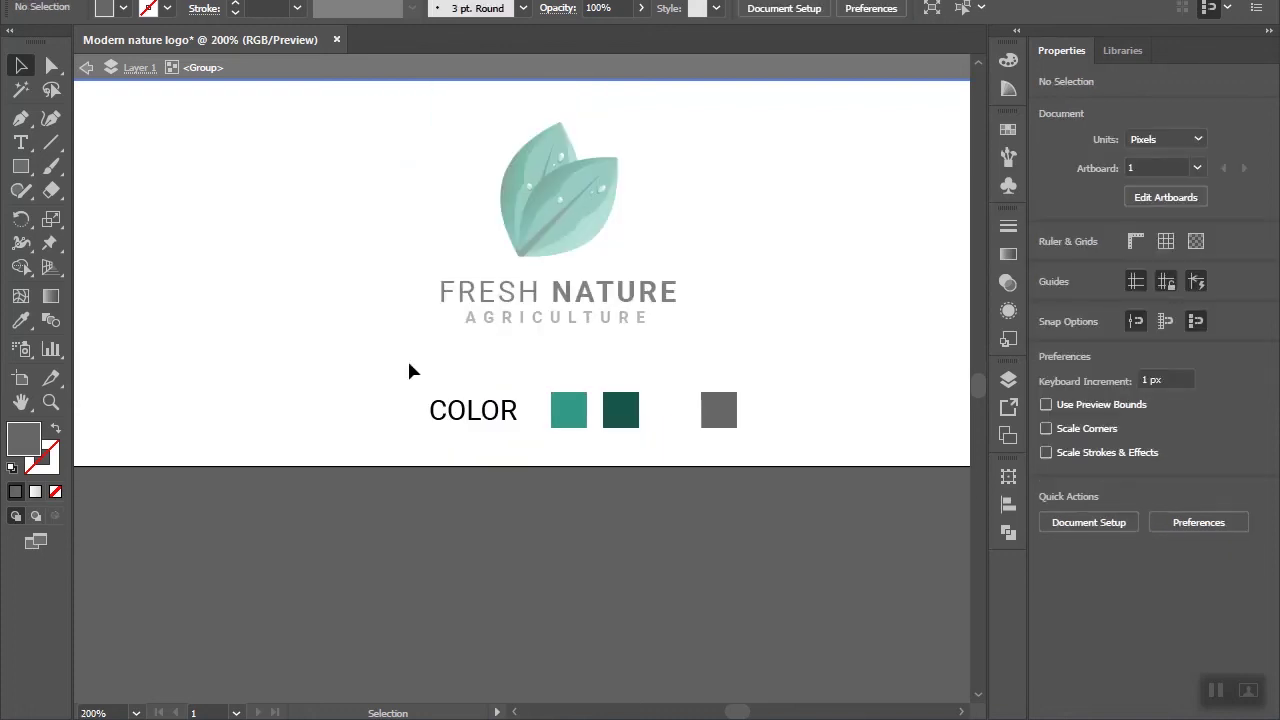
{"action": "left_click", "coordinate": [463, 405]}
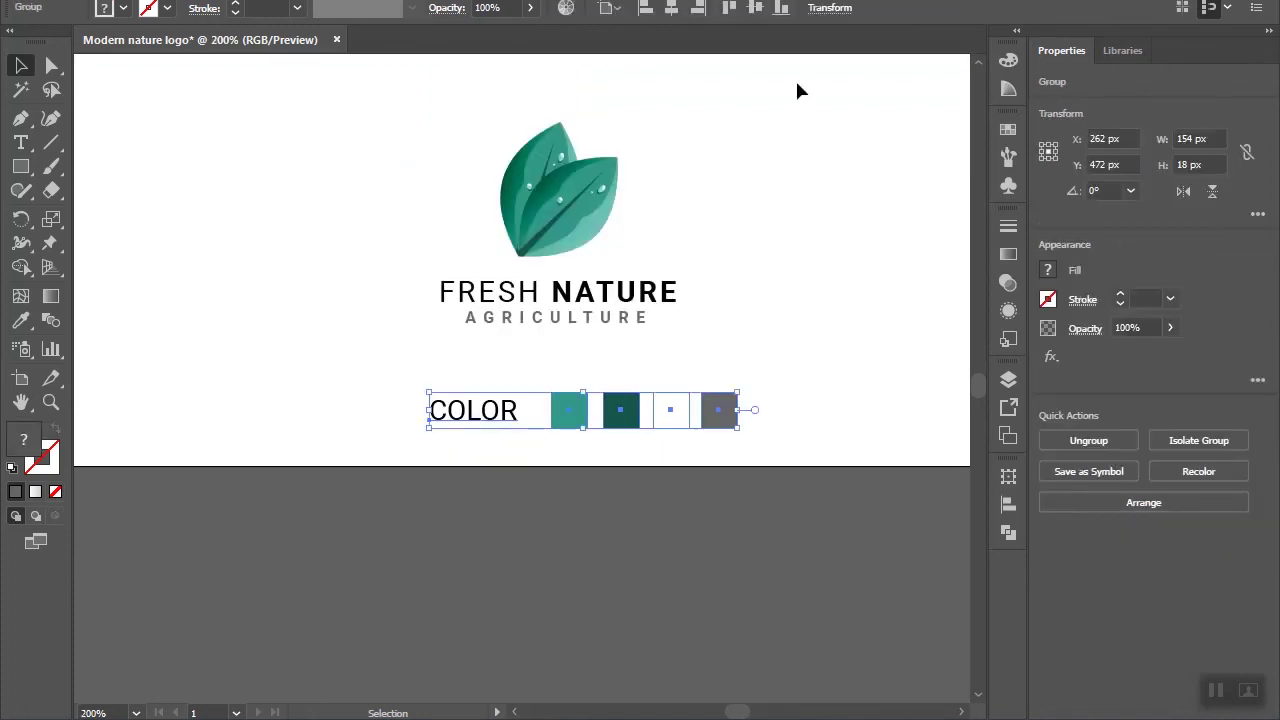
{"action": "left_click", "coordinate": [671, 7]}
{"action": "left_click", "coordinate": [734, 185]}
{"action": "scroll", "coordinate": [734, 185], "scroll_direction": "down", "scroll_amount": 1, "text": "alt"}
{"action": "scroll", "coordinate": [734, 185], "scroll_direction": "down", "scroll_amount": 1, "text": "alt"}
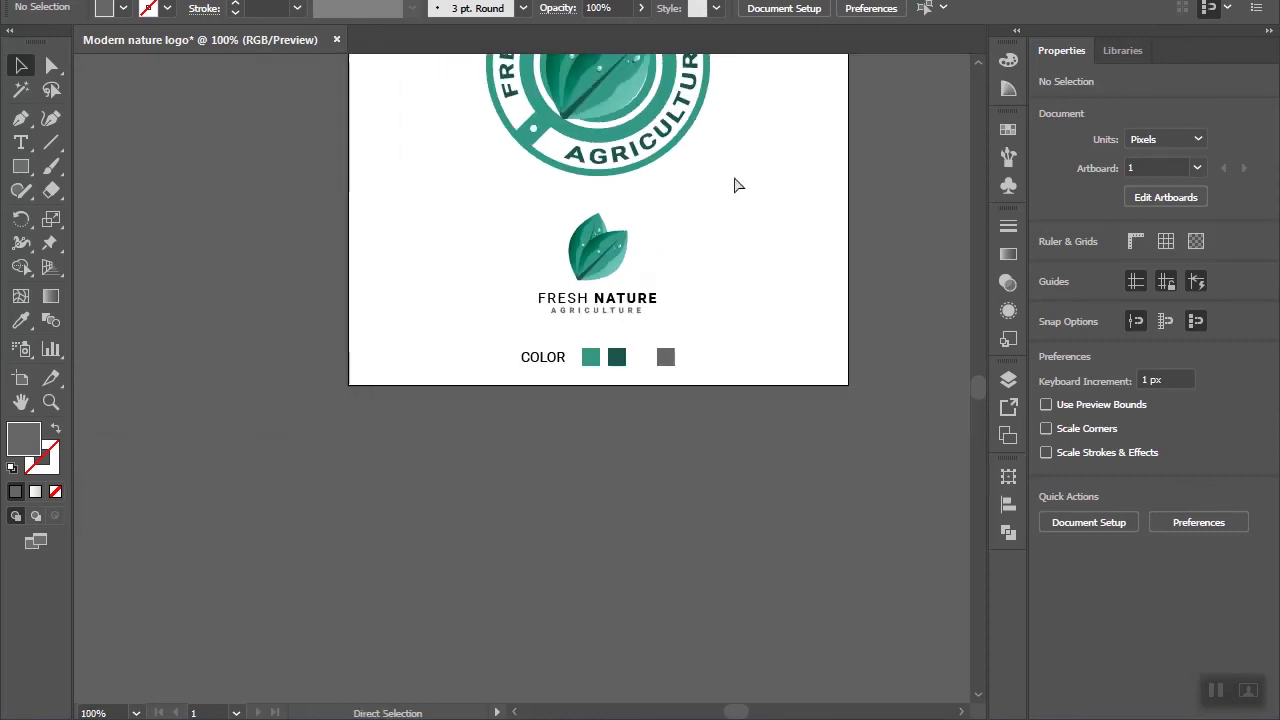
{"action": "scroll", "coordinate": [734, 185], "scroll_direction": "down", "scroll_amount": 1, "text": "alt"}
{"action": "scroll", "coordinate": [734, 185], "scroll_direction": "down", "scroll_amount": 1, "text": "alt"}
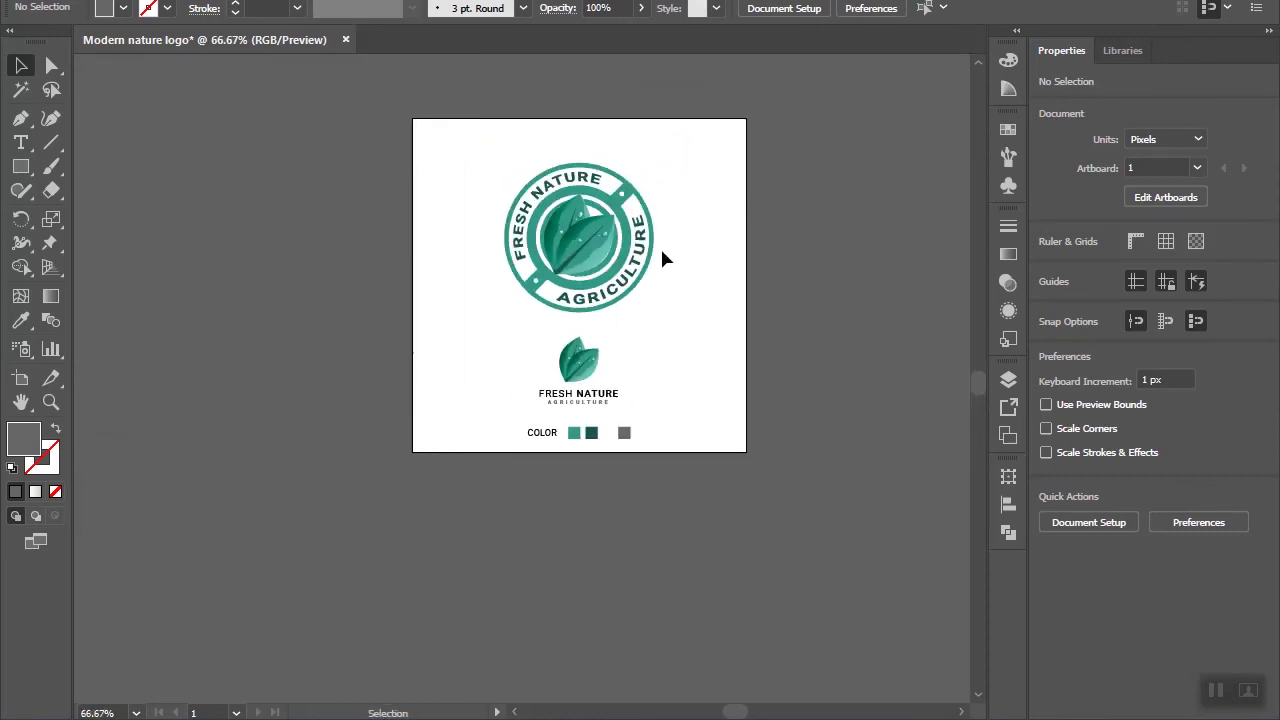
{"action": "scroll", "coordinate": [570, 428], "scroll_direction": "up", "scroll_amount": 1}
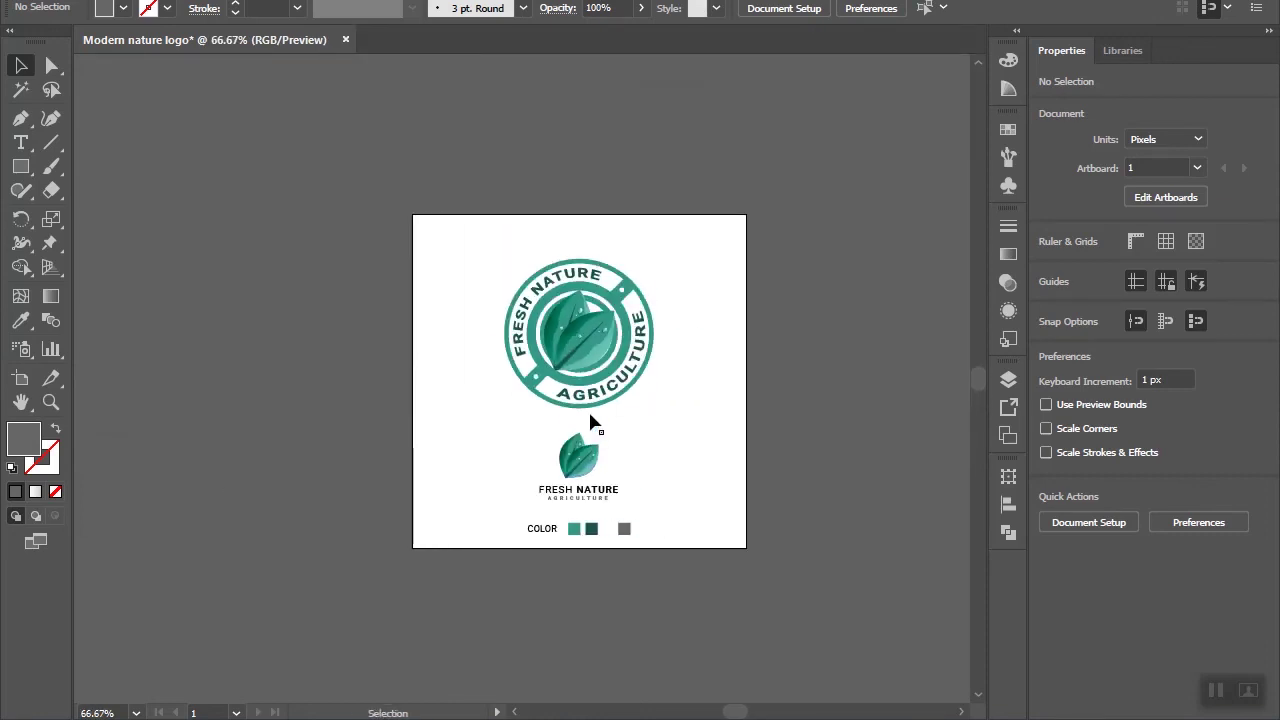
Step: Create a 500 × 500 px rectangle
{"action": "left_click", "coordinate": [30, 168]}
{"action": "left_click", "coordinate": [338, 259]}
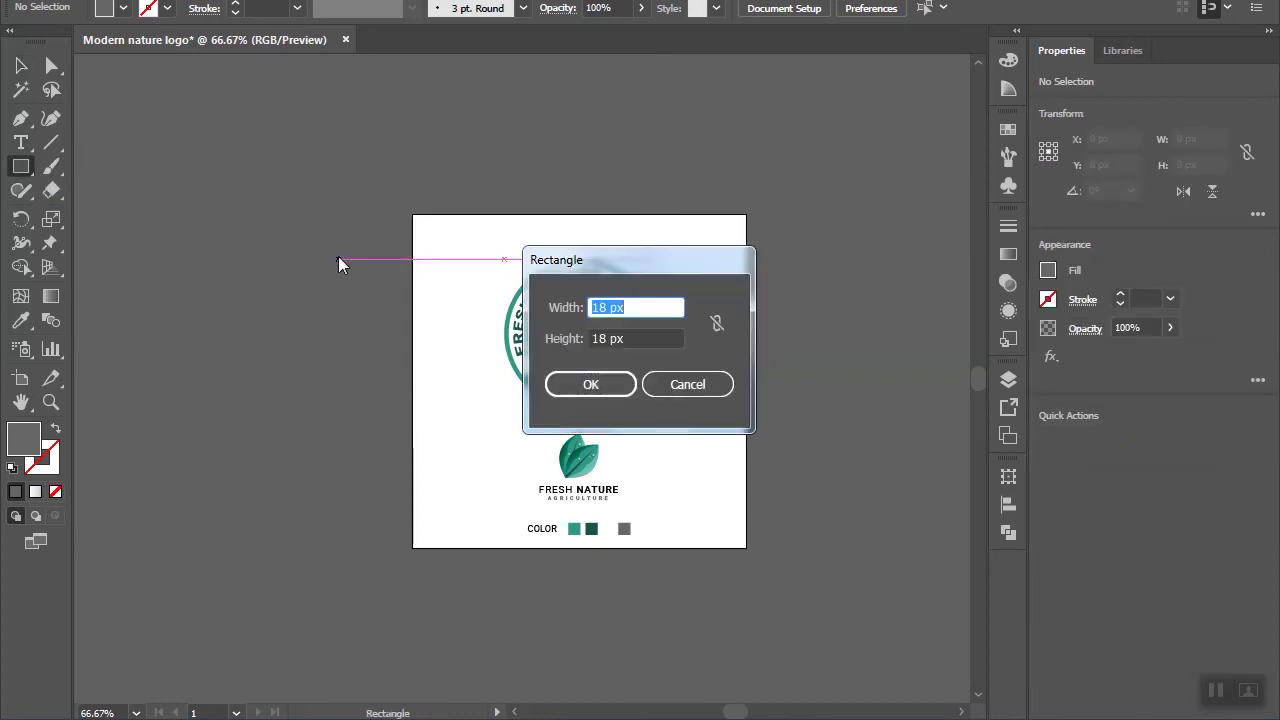
{"action": "left_click_drag", "start_coordinate": [603, 307], "coordinate": [558, 313]}
{"action": "type", "text": "500"}
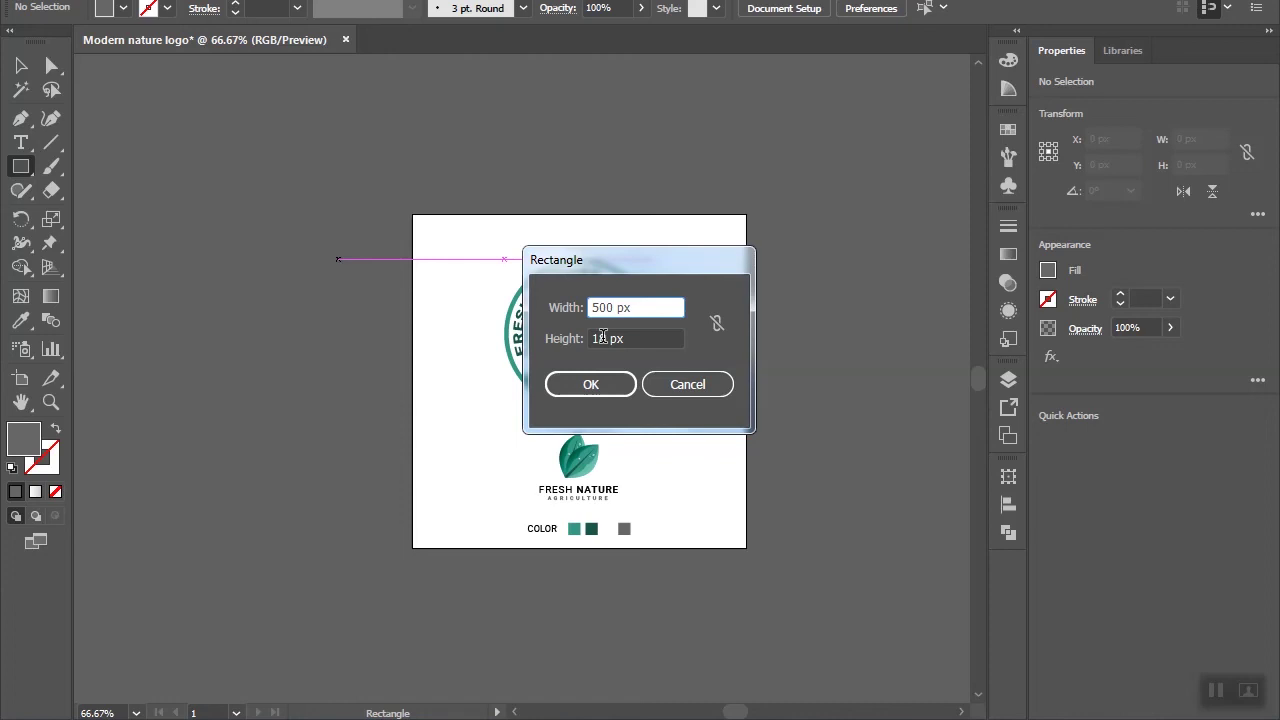
{"action": "left_click_drag", "start_coordinate": [600, 338], "coordinate": [573, 351]}
{"action": "type", "text": "500"}
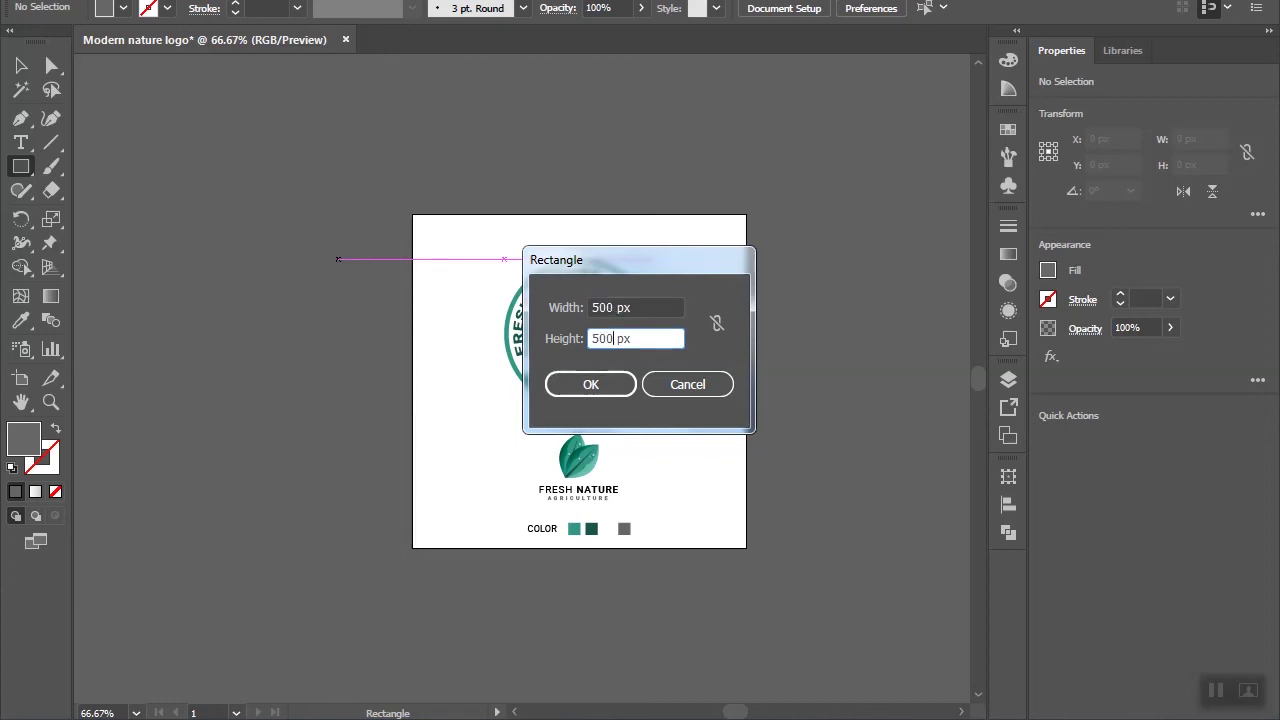
{"action": "key", "text": "Return"}
Step: Fill the square light grey, centre it on the artboard, and send it behind the logos
{"action": "left_click", "coordinate": [21, 66]}
{"action": "left_click", "coordinate": [104, 8]}
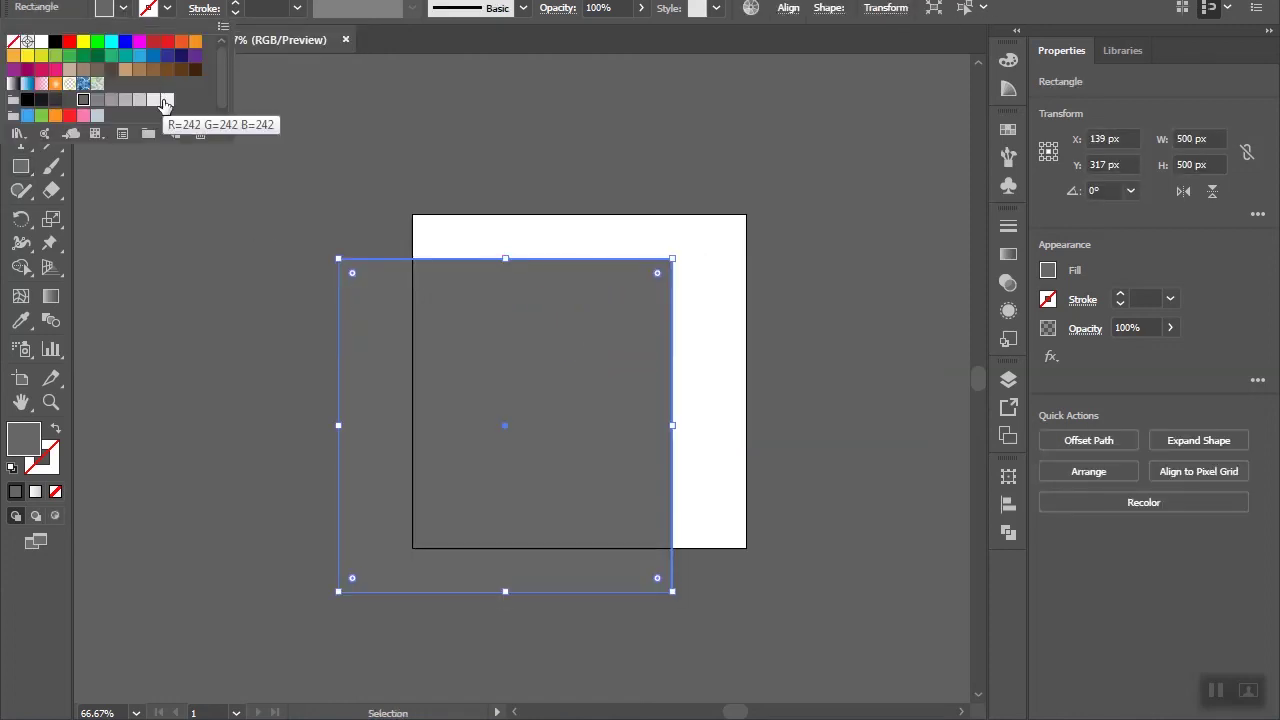
{"action": "left_click", "coordinate": [165, 101]}
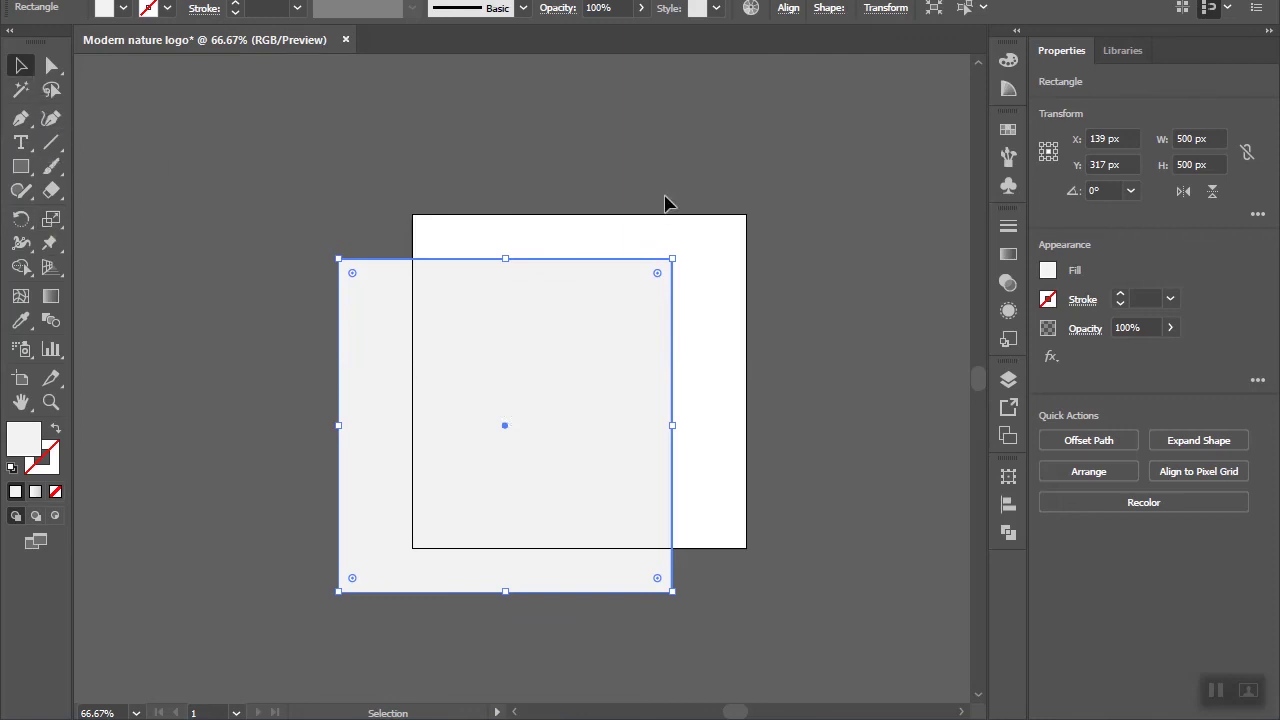
{"action": "left_click", "coordinate": [788, 10]}
{"action": "left_click", "coordinate": [746, 63]}
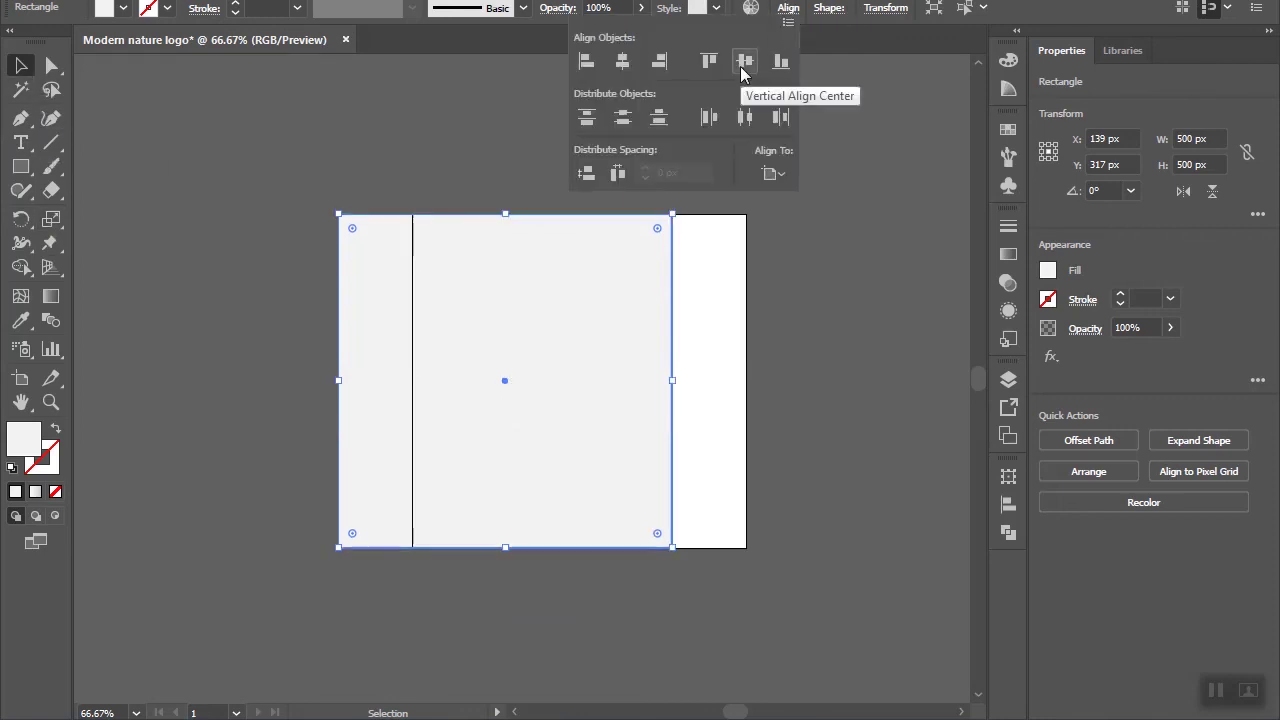
{"action": "left_click", "coordinate": [622, 62]}
{"action": "left_click", "coordinate": [586, 380]}
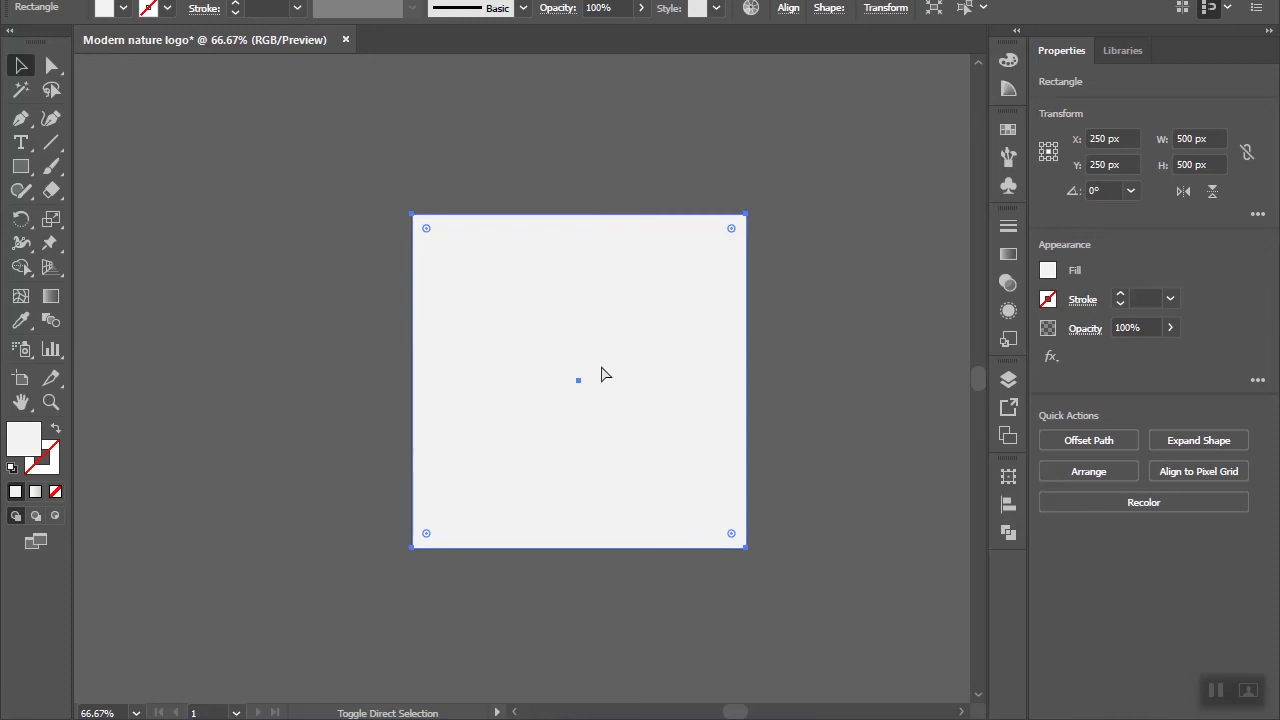
{"action": "left_click", "coordinate": [458, 130]}
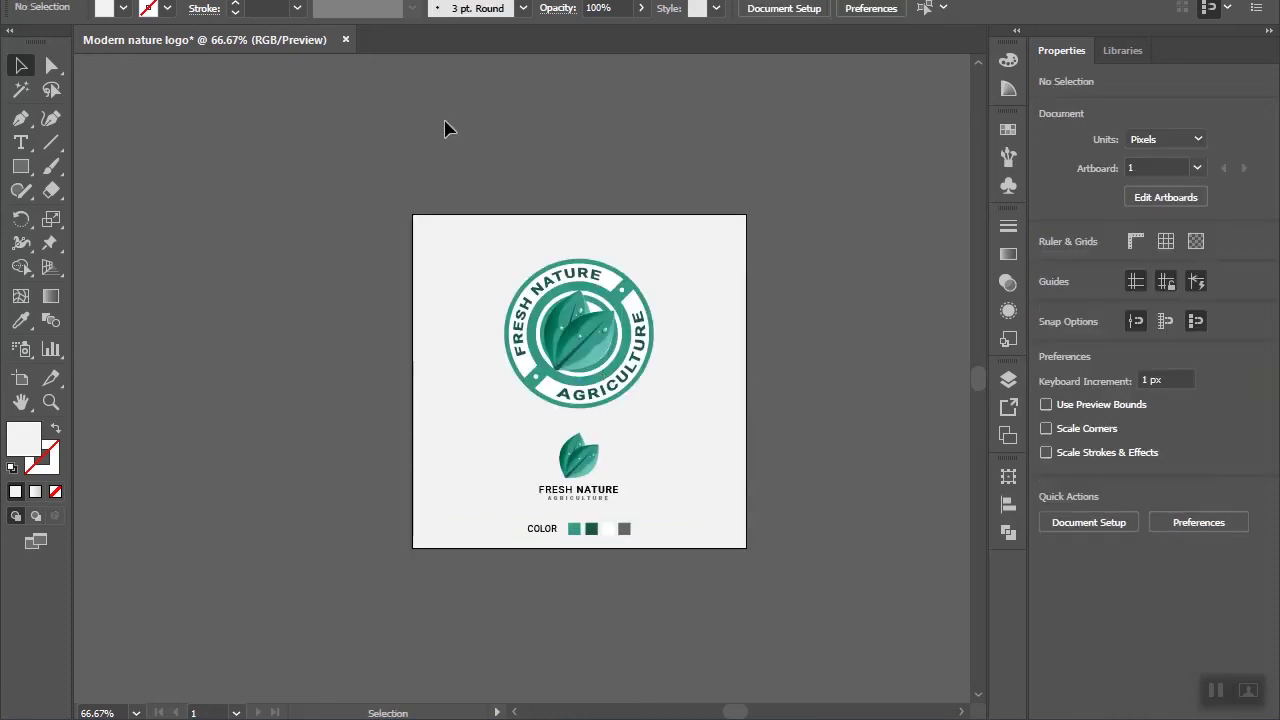
Step: Apply a radial gradient fill to the background square
{"action": "left_click", "coordinate": [470, 269]}
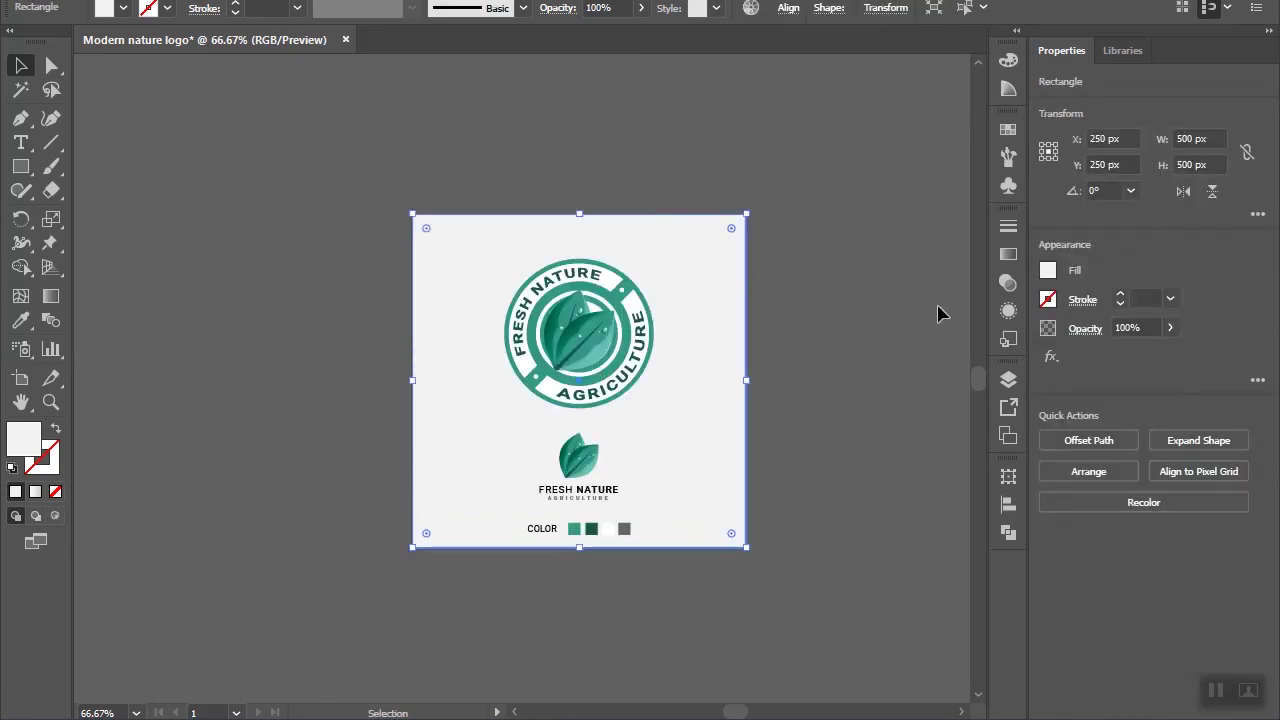
{"action": "left_click", "coordinate": [1010, 292]}
{"action": "left_click", "coordinate": [792, 217]}
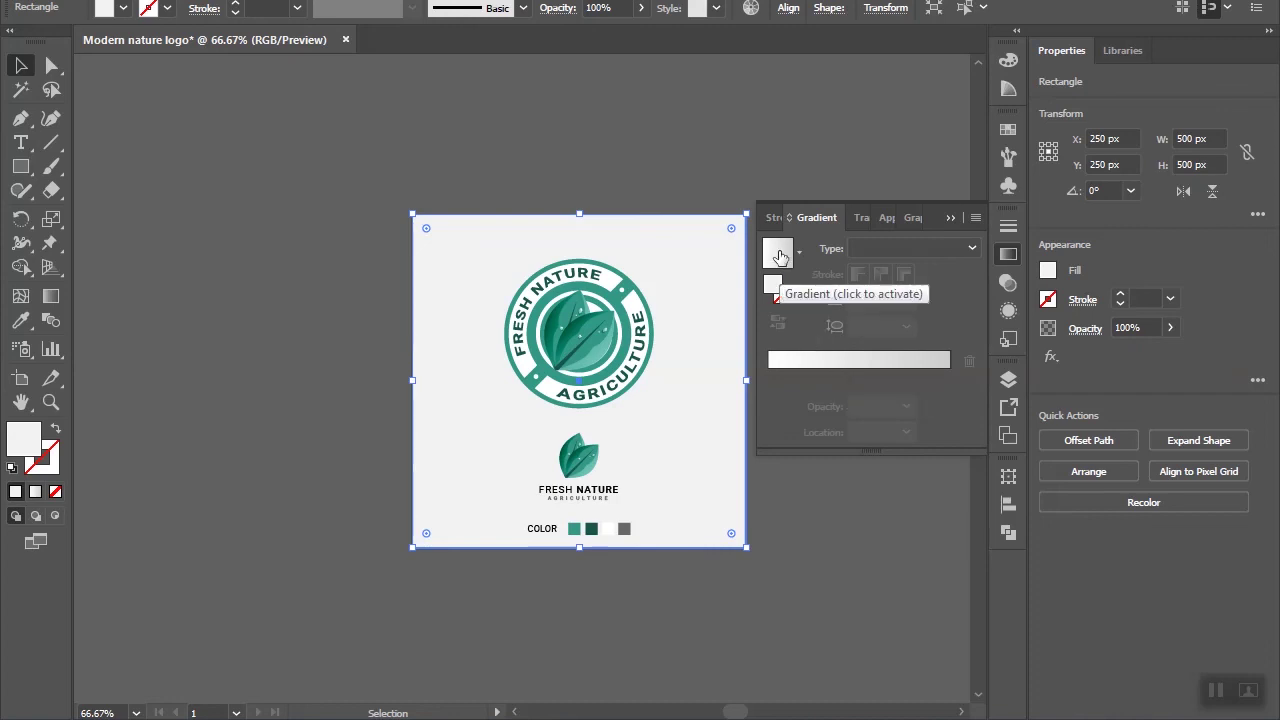
{"action": "left_click", "coordinate": [777, 252]}
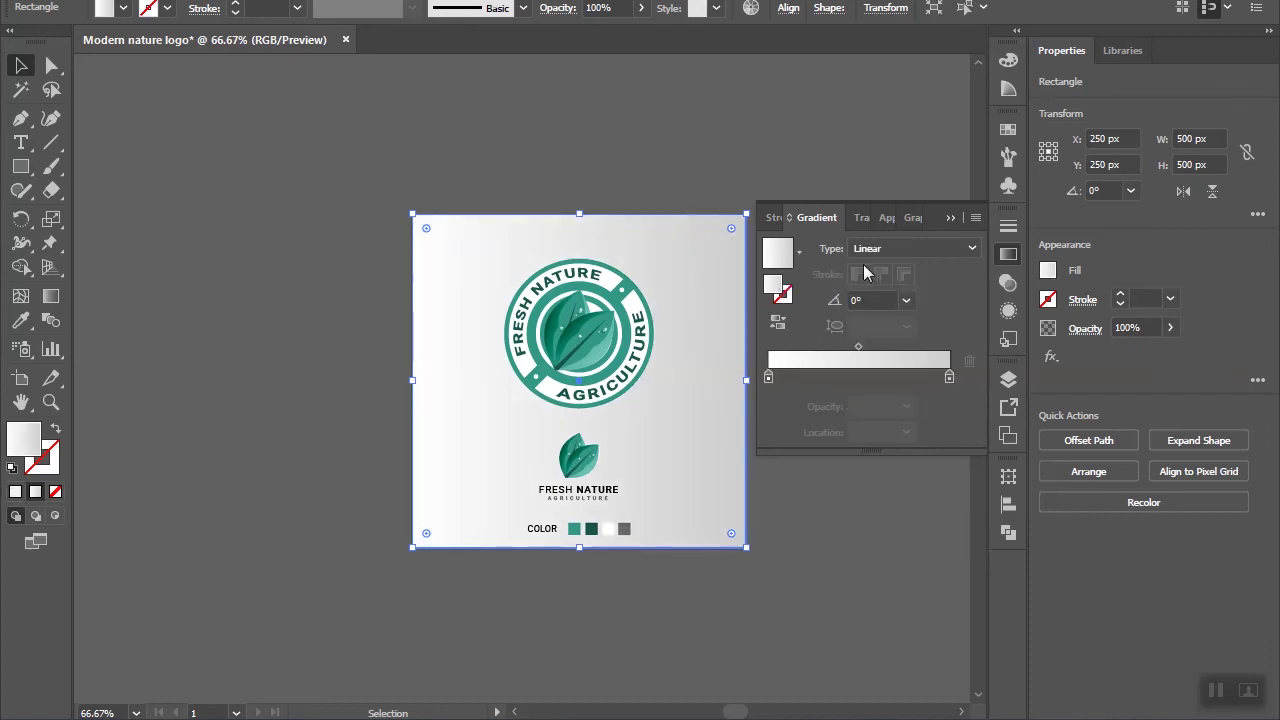
{"action": "left_click", "coordinate": [887, 250]}
{"action": "left_click", "coordinate": [895, 281]}
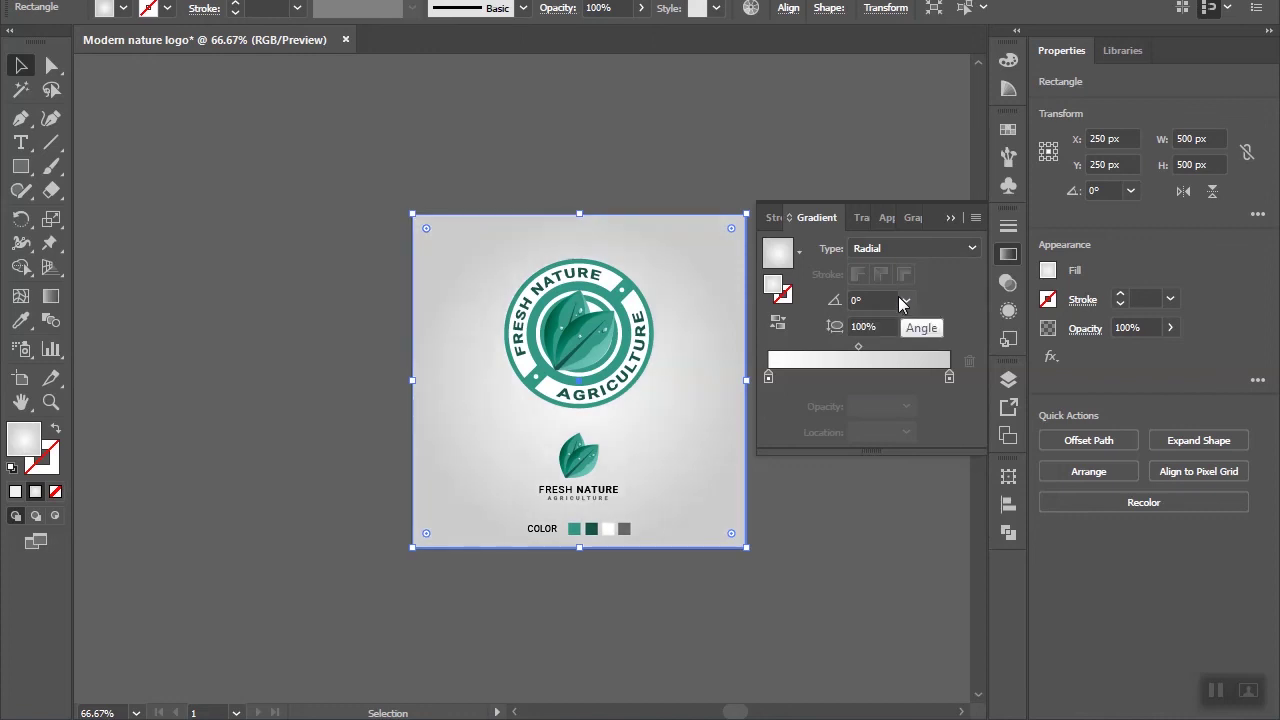
Step: Make the outer gradient stop light grey, add a midpoint stop, and set aspect ratio 200%
{"action": "double_click", "coordinate": [942, 385]}
{"action": "left_click", "coordinate": [868, 484]}
{"action": "left_click", "coordinate": [858, 485]}
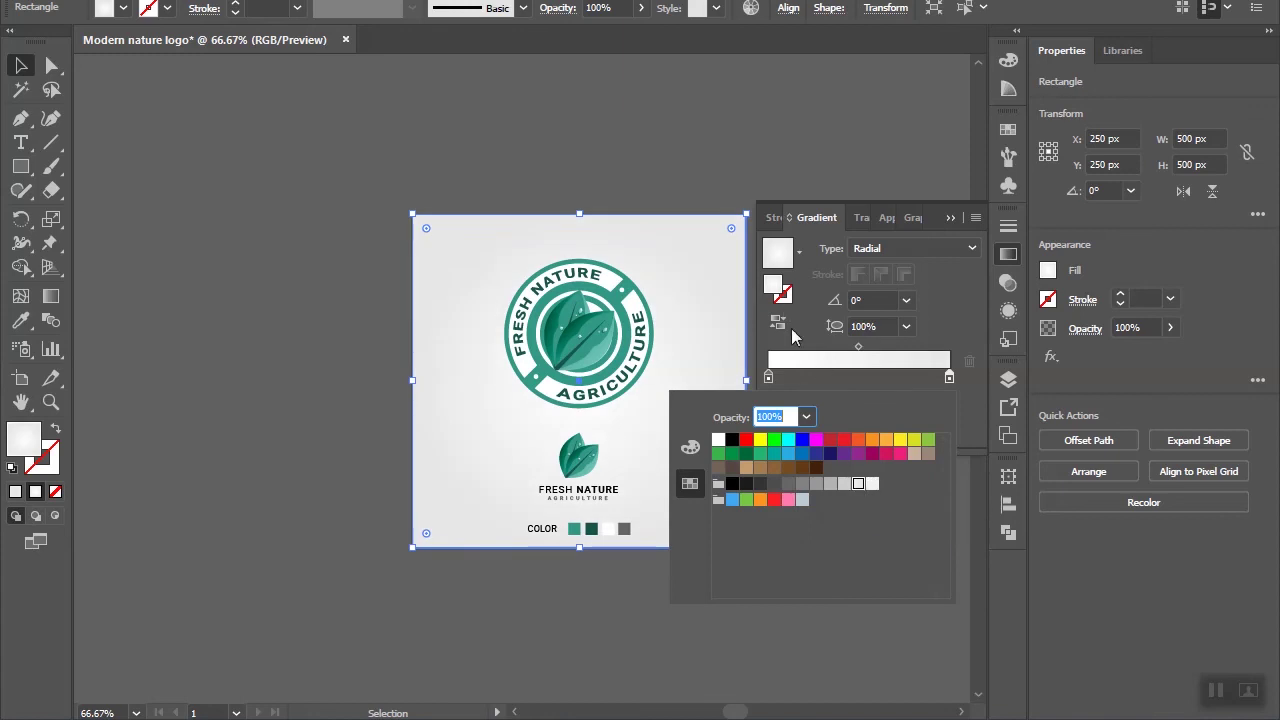
{"action": "left_click", "coordinate": [862, 350]}
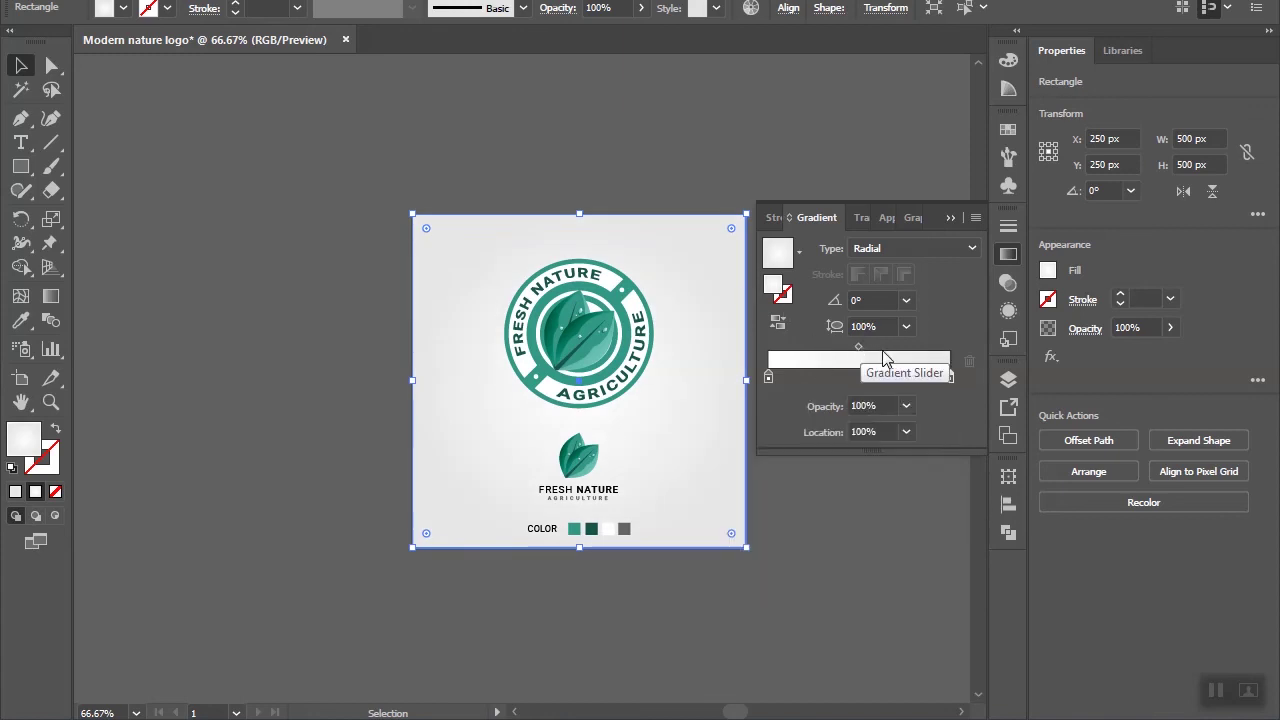
{"action": "left_click", "coordinate": [882, 355]}
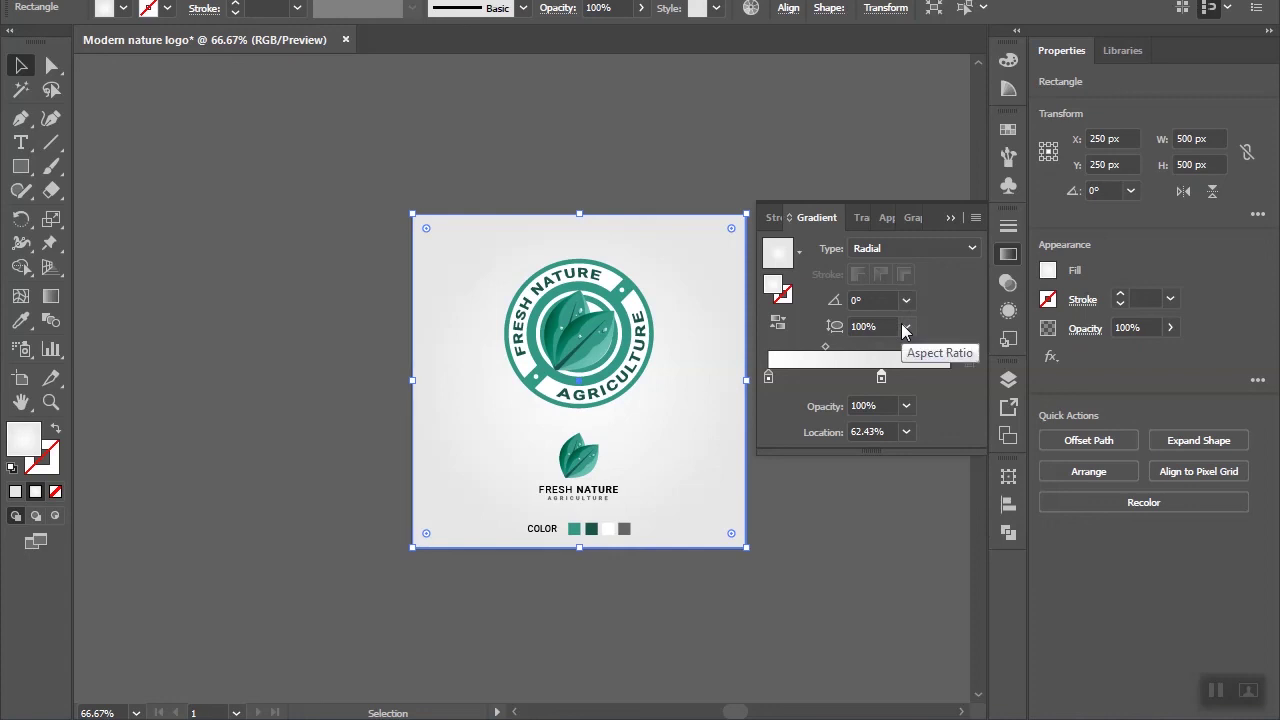
{"action": "left_click", "coordinate": [905, 328]}
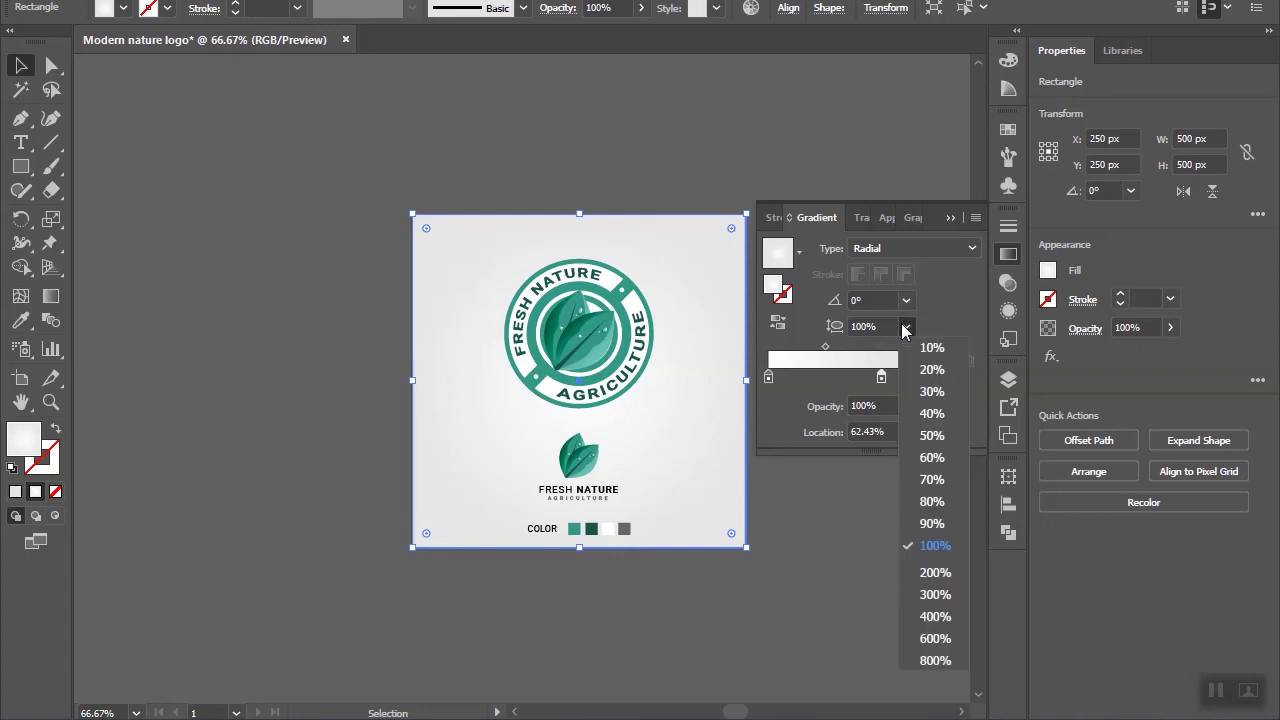
{"action": "left_click", "coordinate": [904, 329]}
{"action": "left_click", "coordinate": [904, 329]}
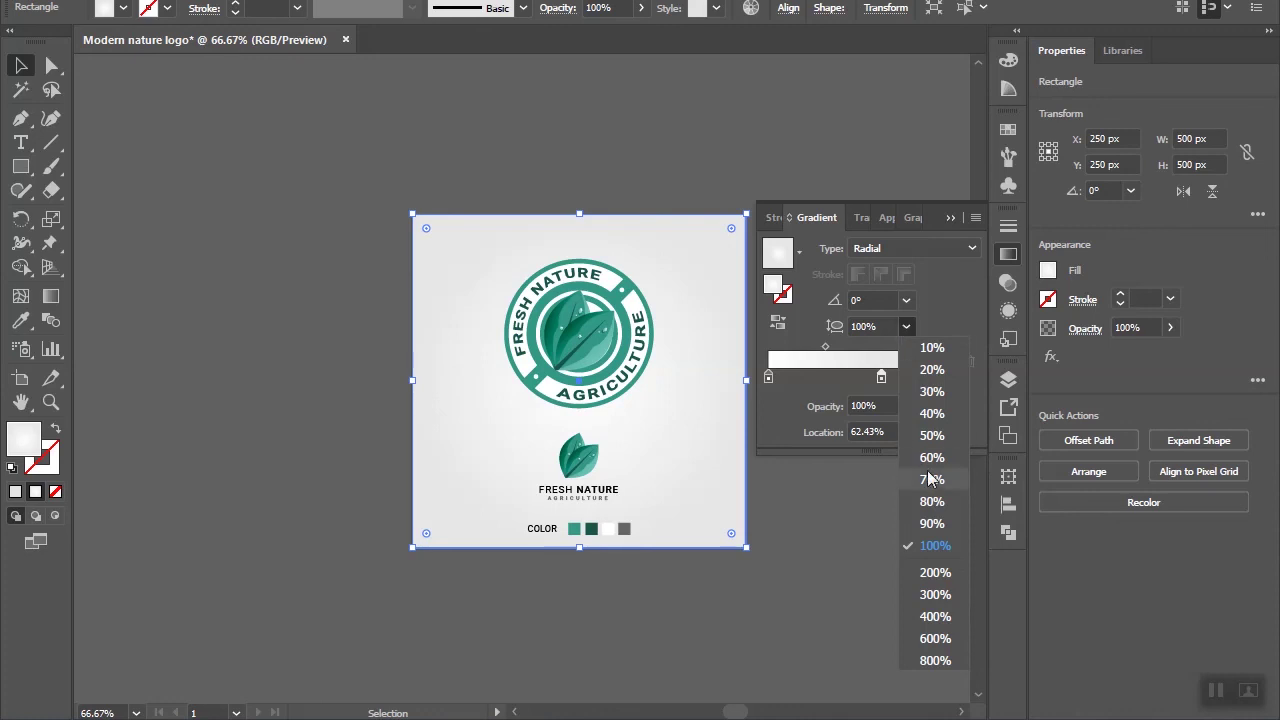
{"action": "left_click", "coordinate": [936, 579]}
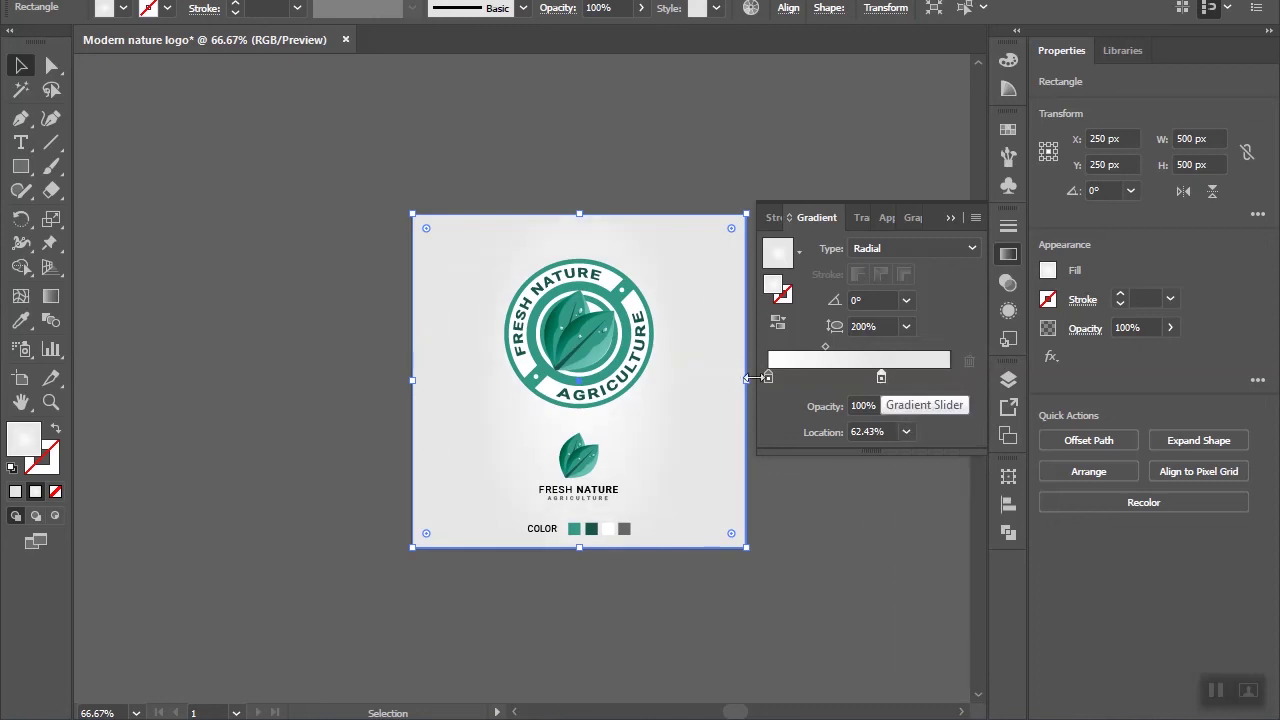
{"action": "left_click", "coordinate": [665, 192]}
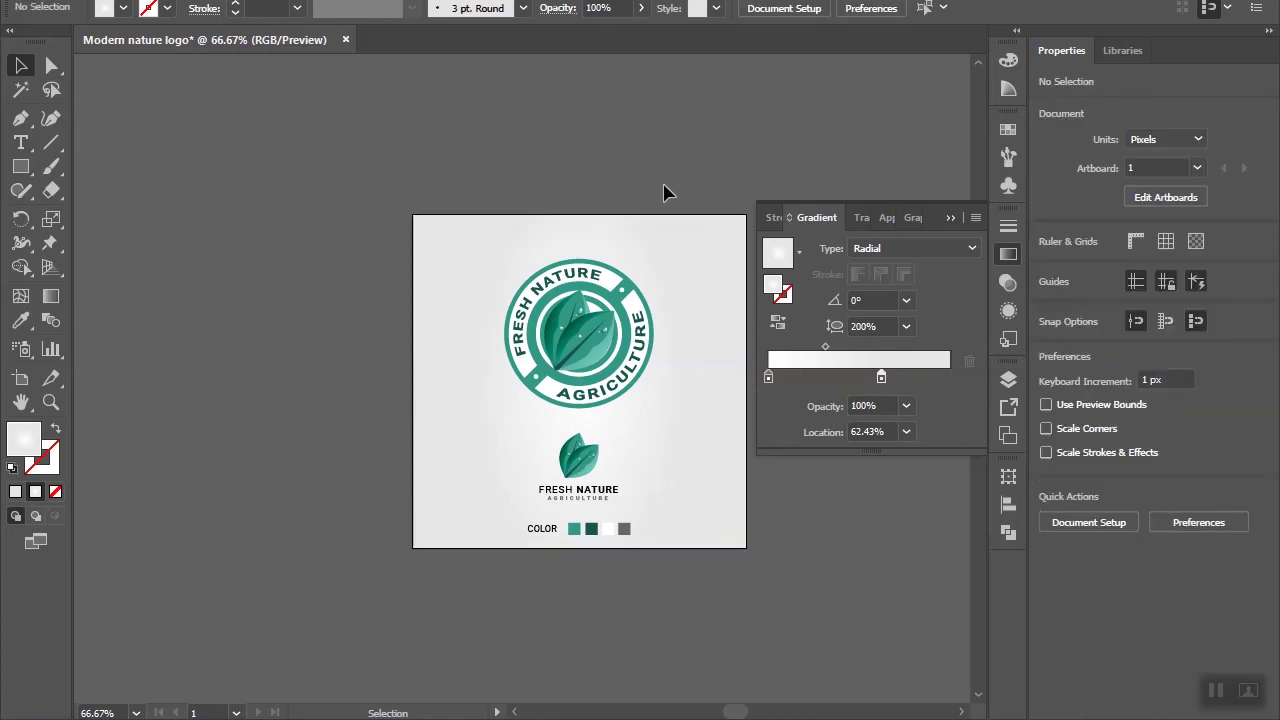
Step: Close the Gradient panel, zoom in to inspect both logos, then return to 100%
{"action": "left_click", "coordinate": [946, 217]}
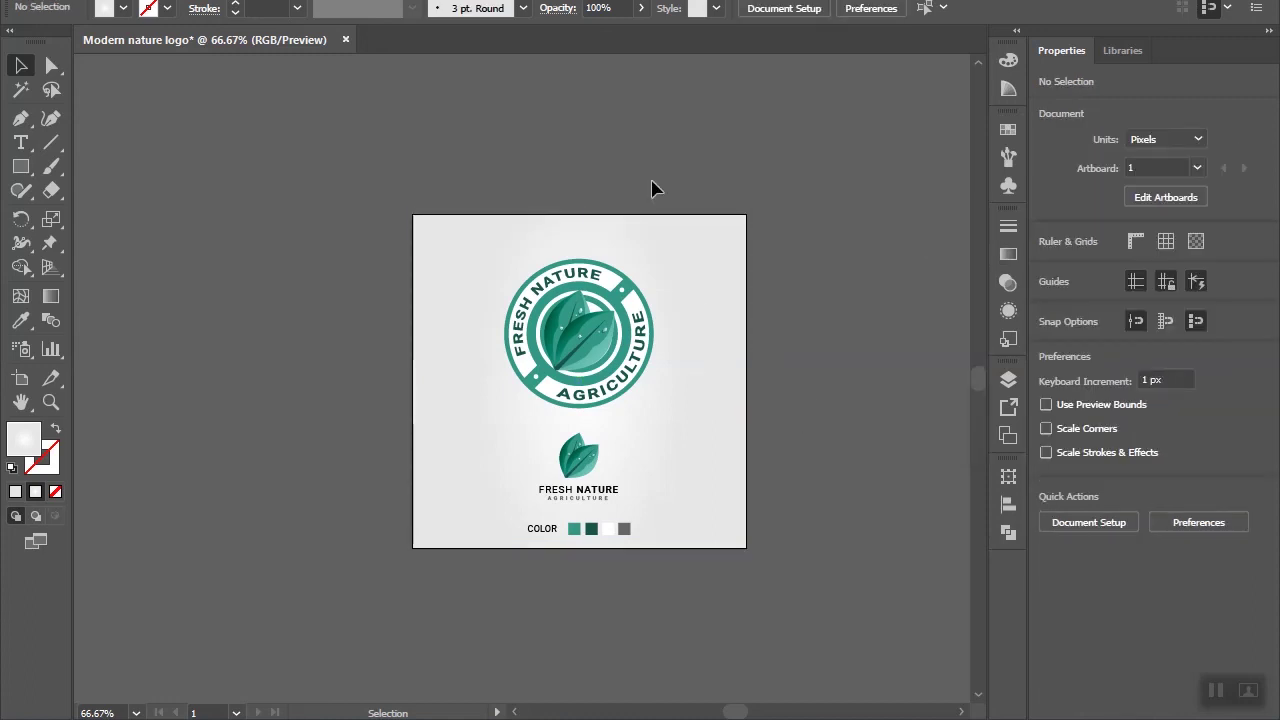
{"action": "scroll", "coordinate": [651, 189], "scroll_direction": "right", "scroll_amount": 3}
{"action": "scroll", "coordinate": [651, 189], "scroll_direction": "down", "scroll_amount": 1}
{"action": "scroll", "coordinate": [323, 169], "scroll_direction": "left", "scroll_amount": 1}
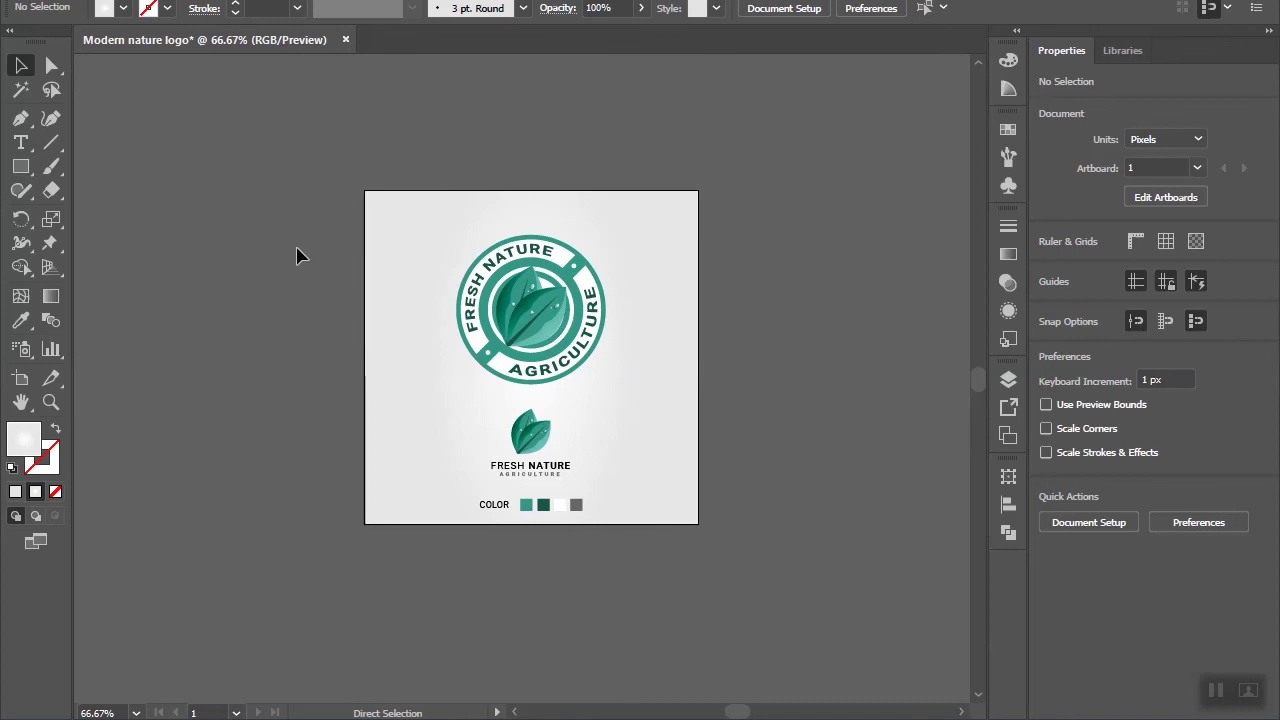
{"action": "left_click", "coordinate": [51, 402]}
{"action": "mouse_move", "coordinate": [364, 190]}
{"action": "left_mouse_down"}
{"action": "mouse_move", "coordinate": [744, 520]}
{"action": "mouse_move", "coordinate": [698, 520]}
{"action": "left_mouse_up"}
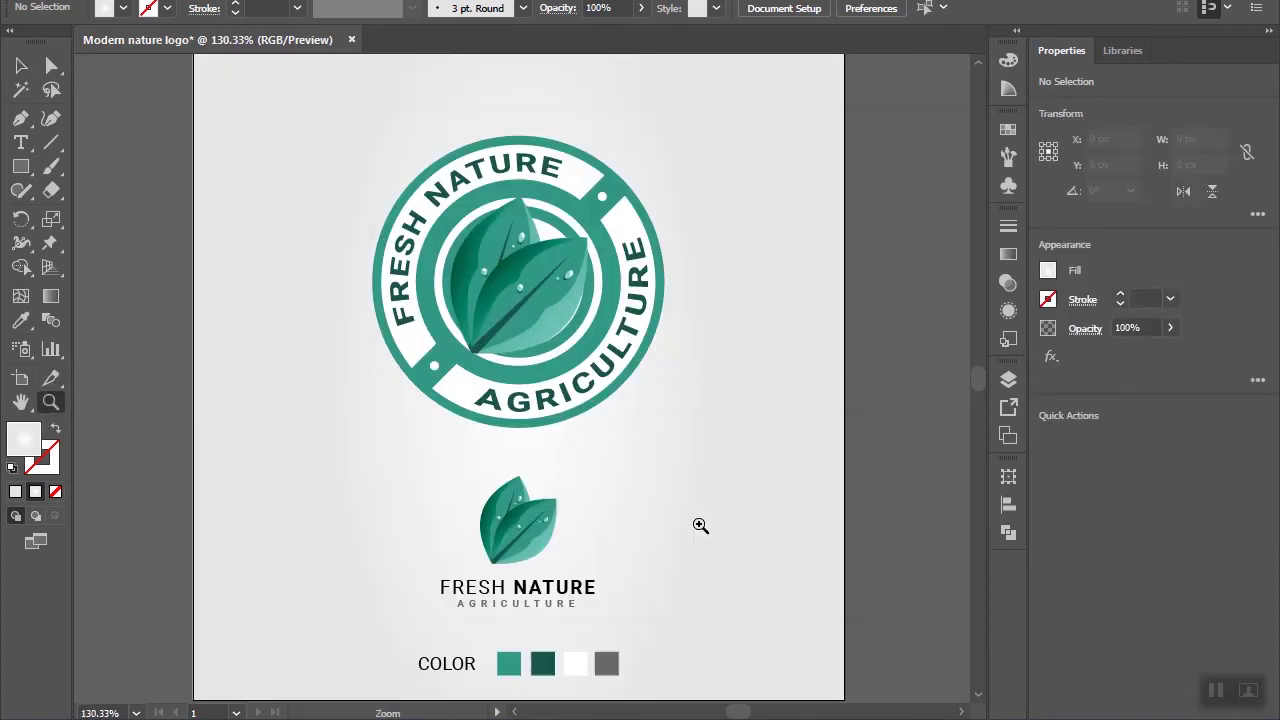
{"action": "left_click", "coordinate": [292, 322], "text": "alt"}
{"action": "key", "text": "v"}
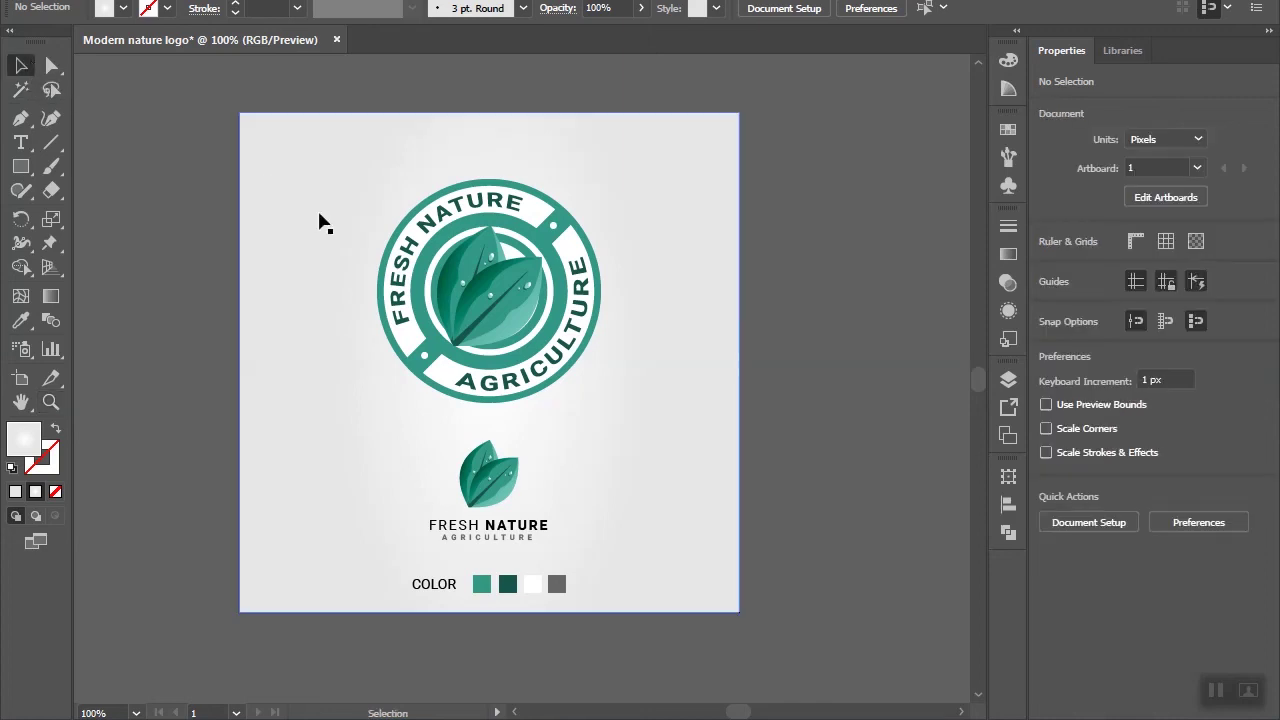